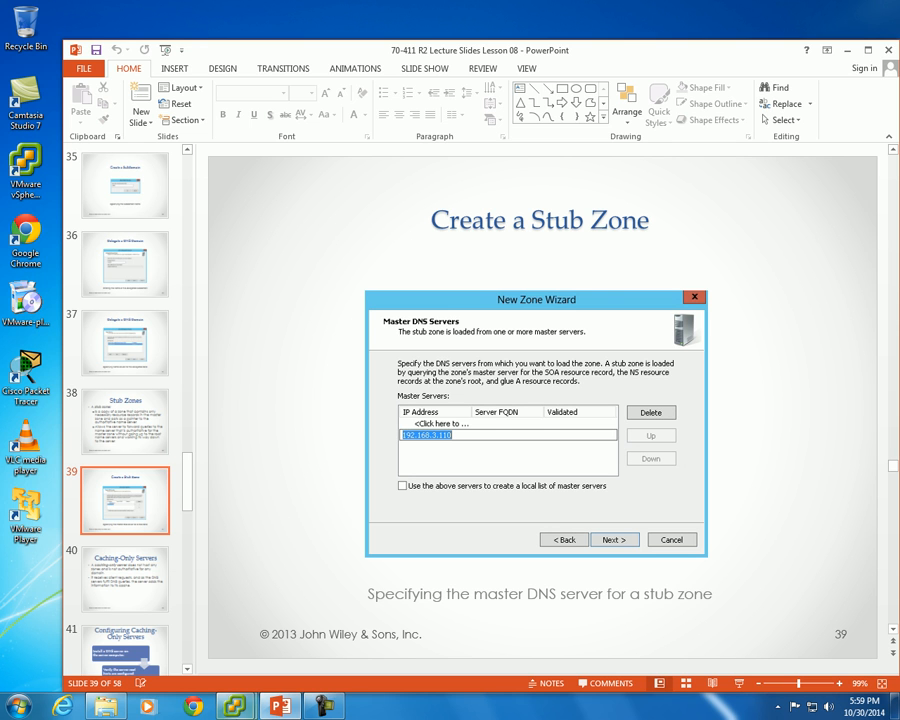
# Step: Switch to the Server2012Installed-Main console and examine the actions available for Forward Lookup Zones and the .com zone in DNS Manager
pyautogui.moveTo(235, 706)
pyautogui.click(306, 645)
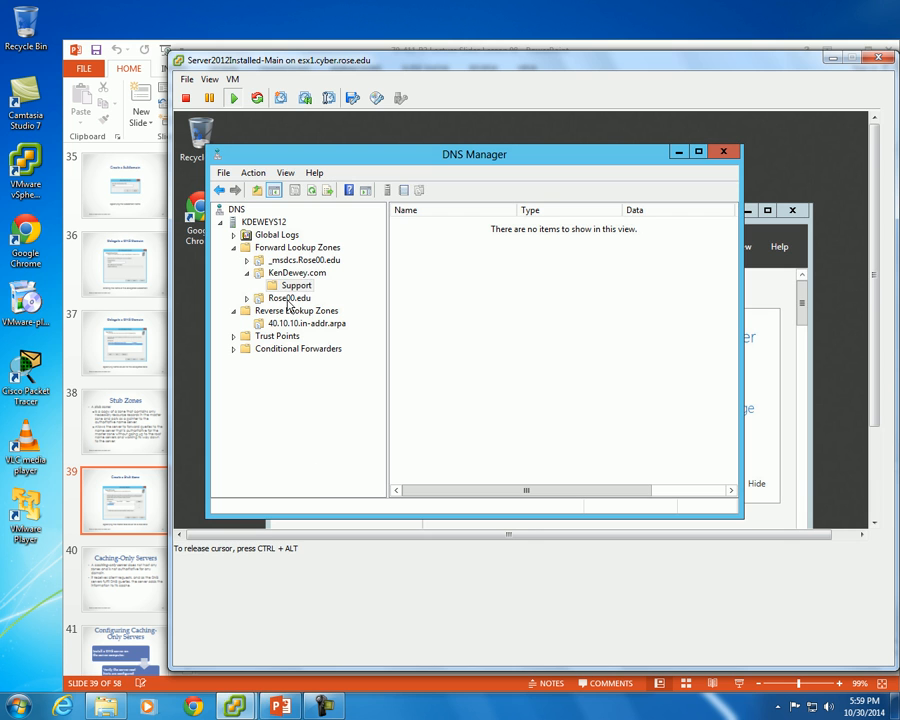
pyautogui.rightClick(276, 247)
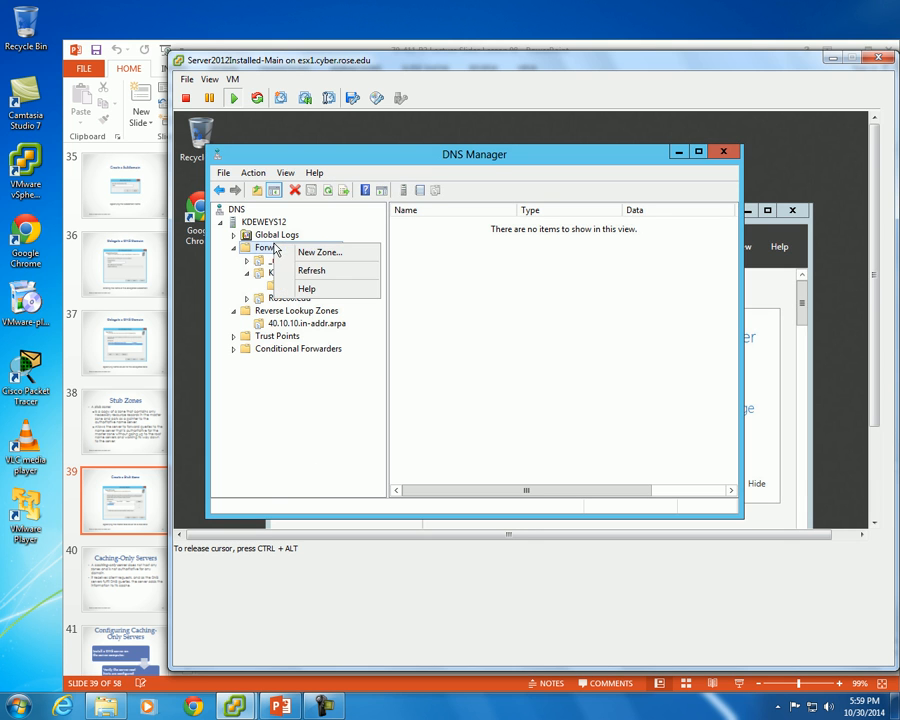
pyautogui.click(315, 259)
pyautogui.click(536, 415)
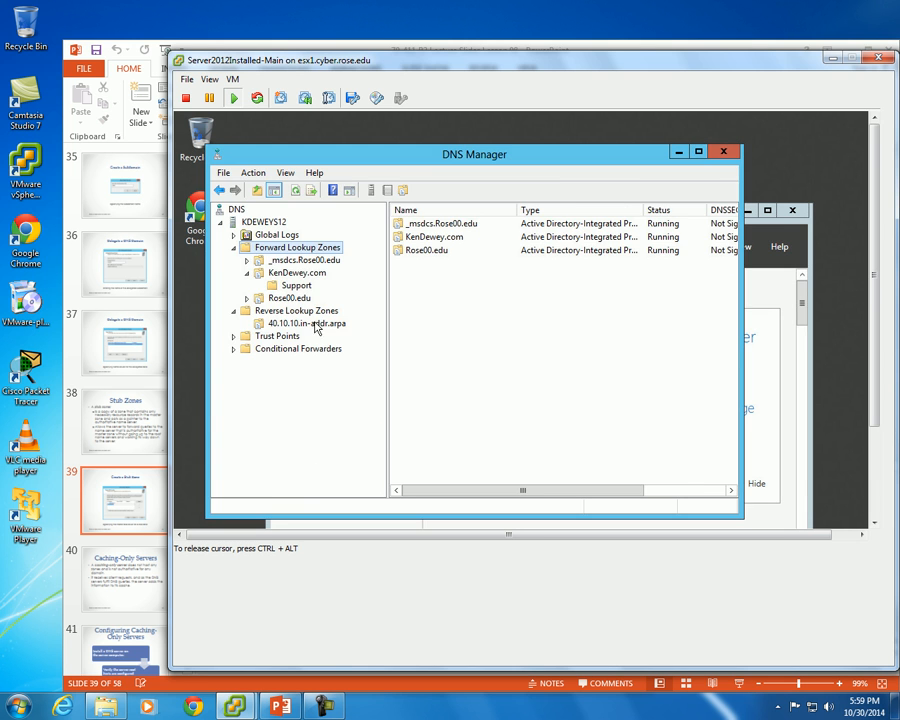
pyautogui.rightClick(301, 270)
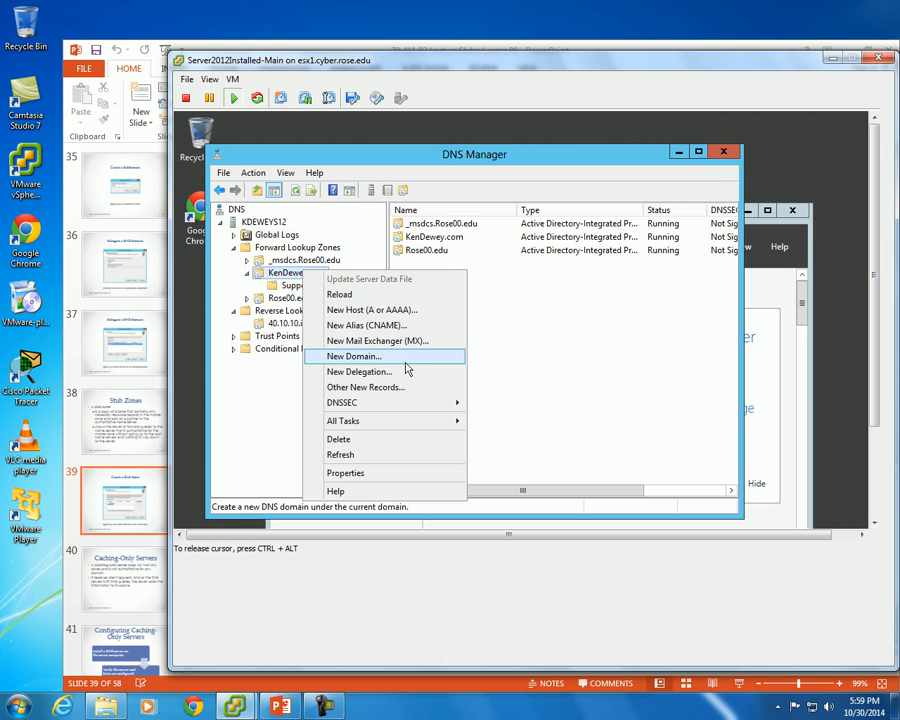
pyautogui.click(583, 363)
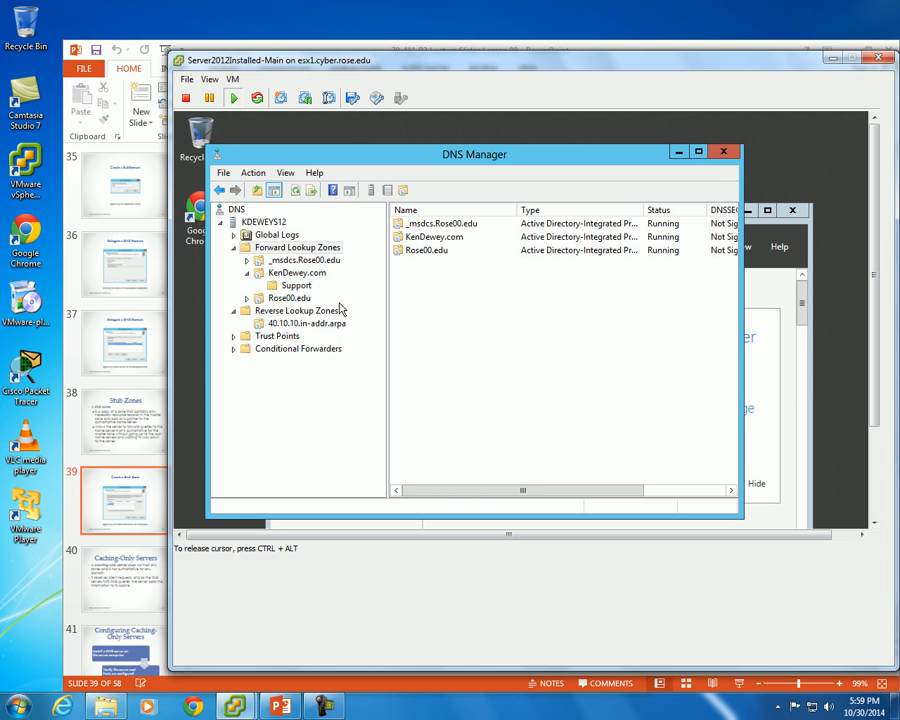
pyautogui.rightClick(309, 250)
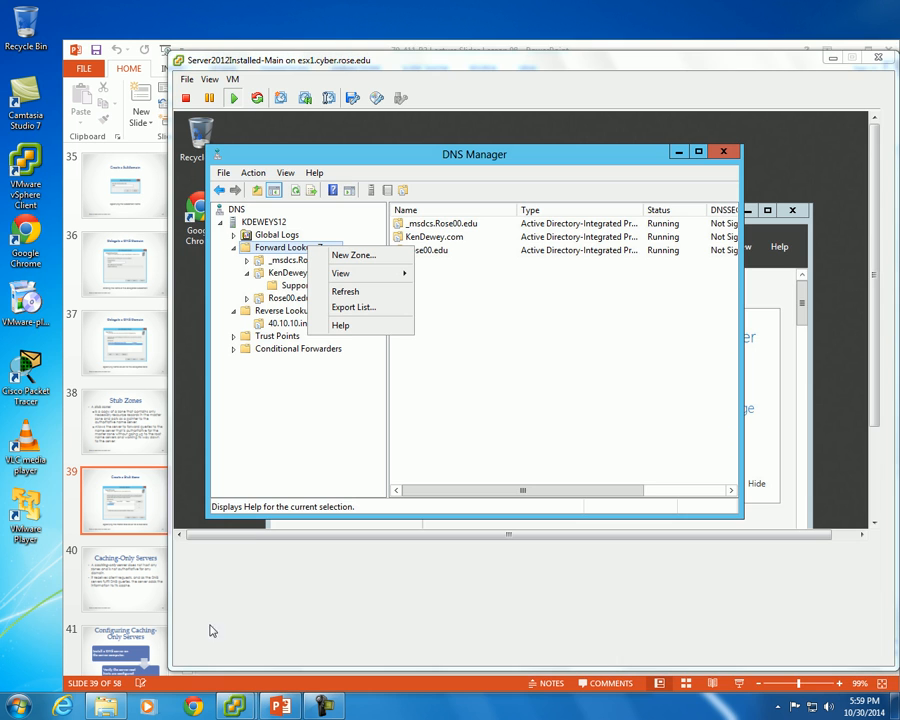
# Step: Return to the PowerPoint lecture and advance to the Caching-Only Servers slide
pyautogui.click(308, 688)
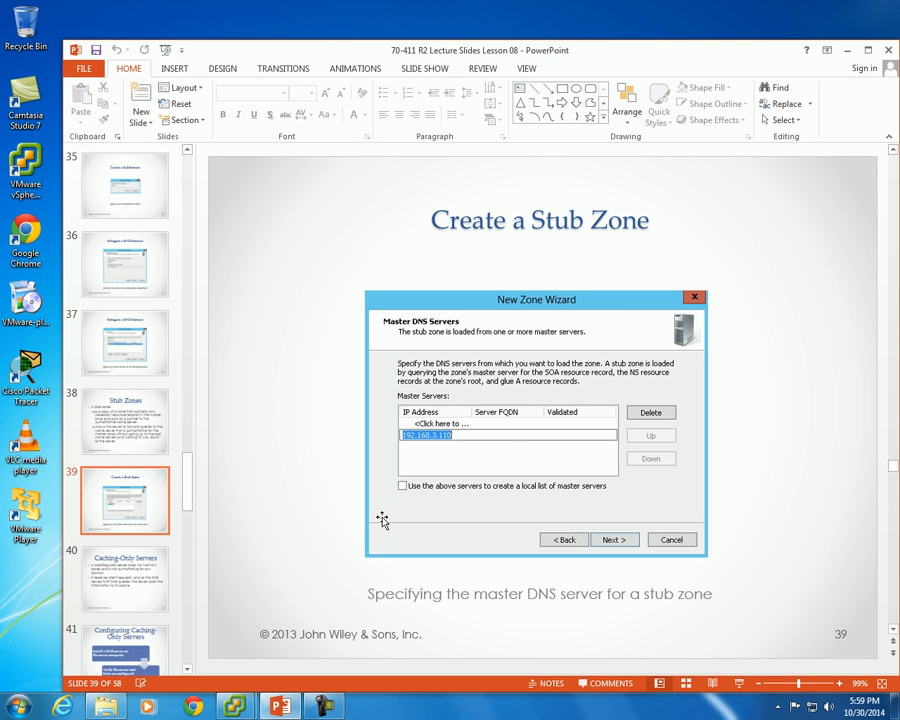
pyautogui.scroll(-1, 384, 510)
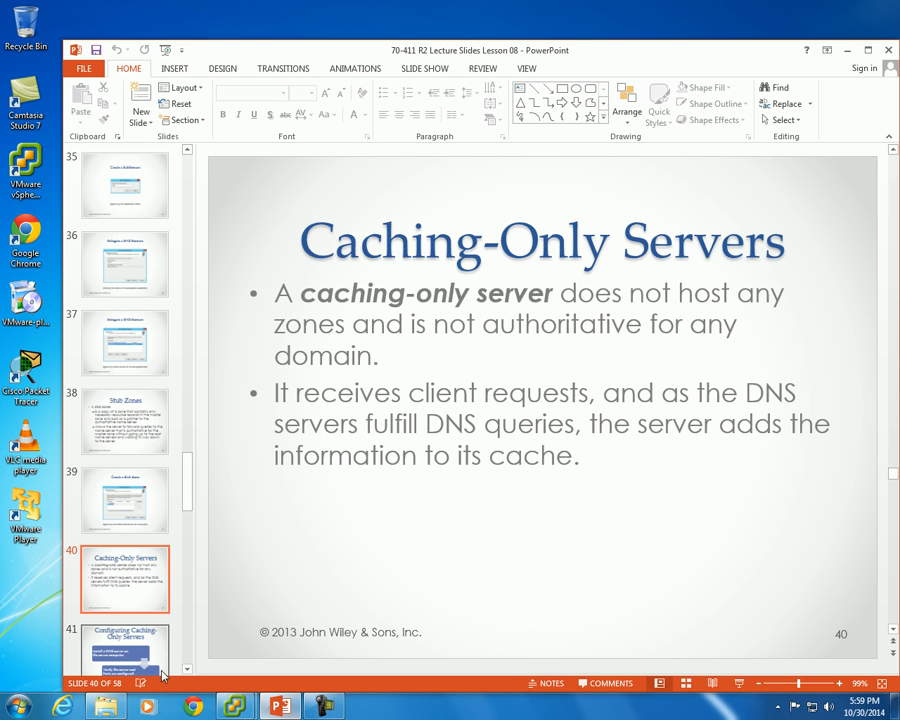
pyautogui.click(35, 601)
pyautogui.press('super')
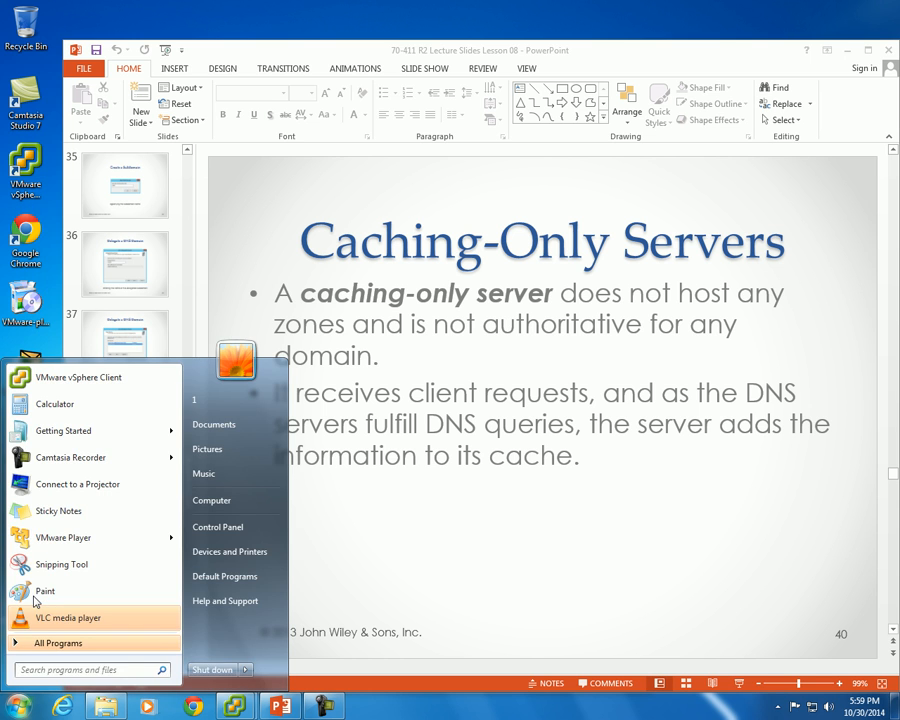
pyautogui.write('cmd')
pyautogui.press('Return')
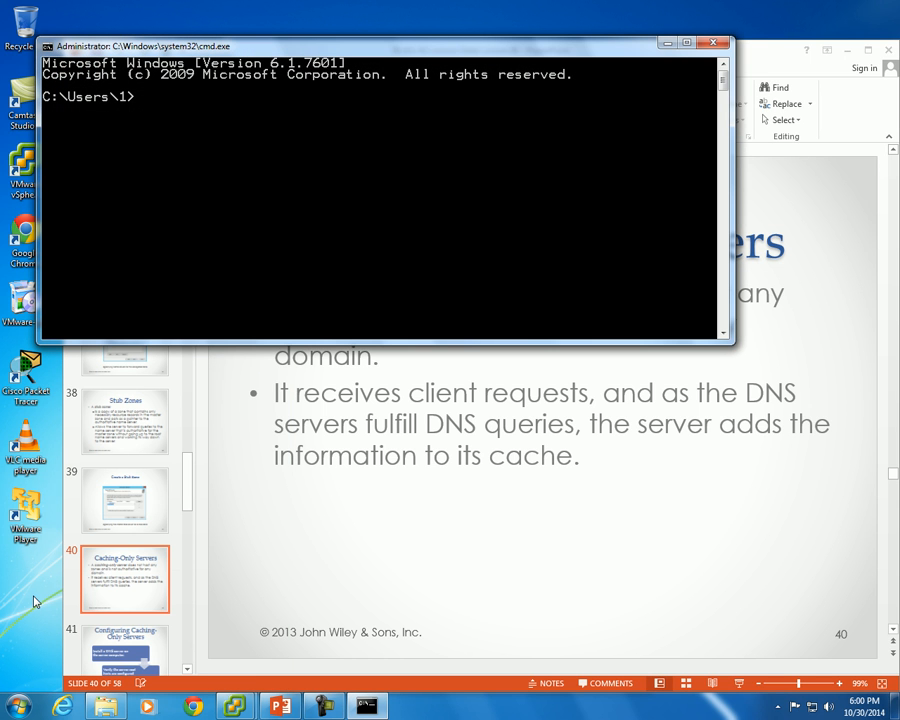
pyautogui.write('nslookup www.google.com')
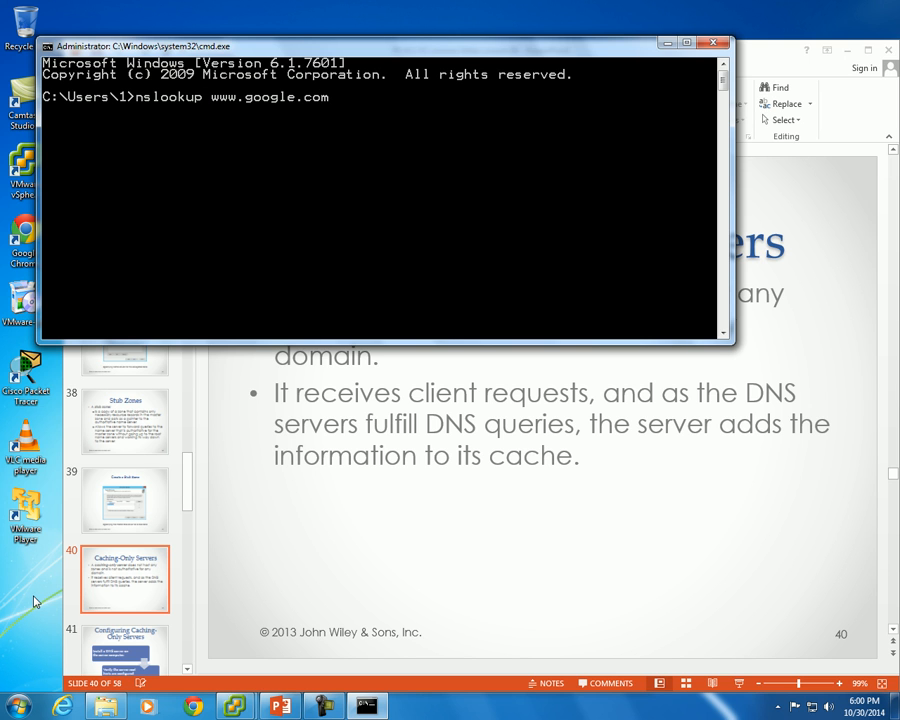
pyautogui.press('Return')
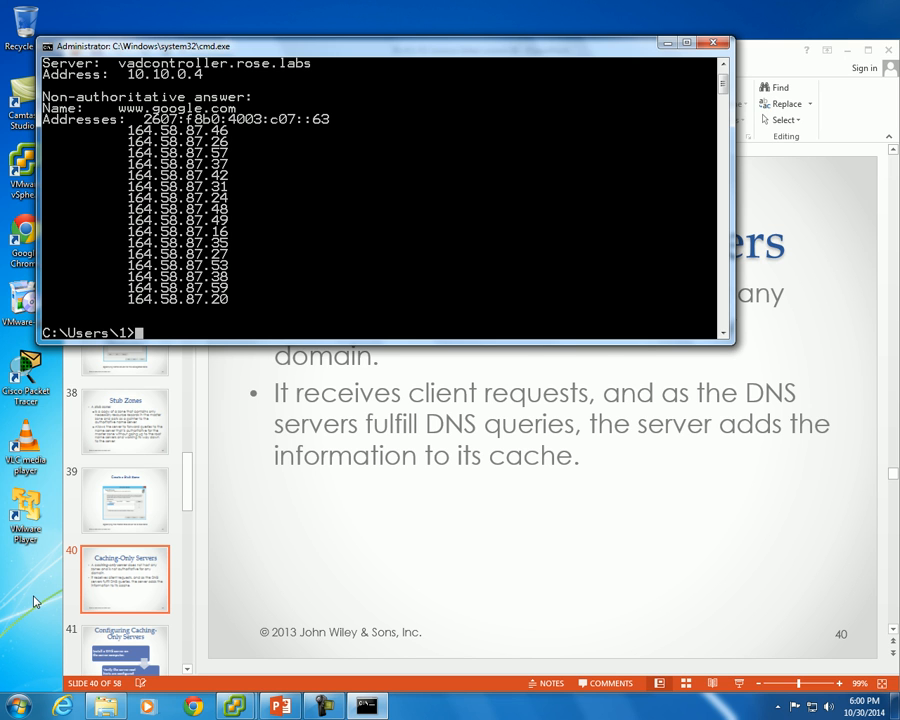
pyautogui.click(388, 540)
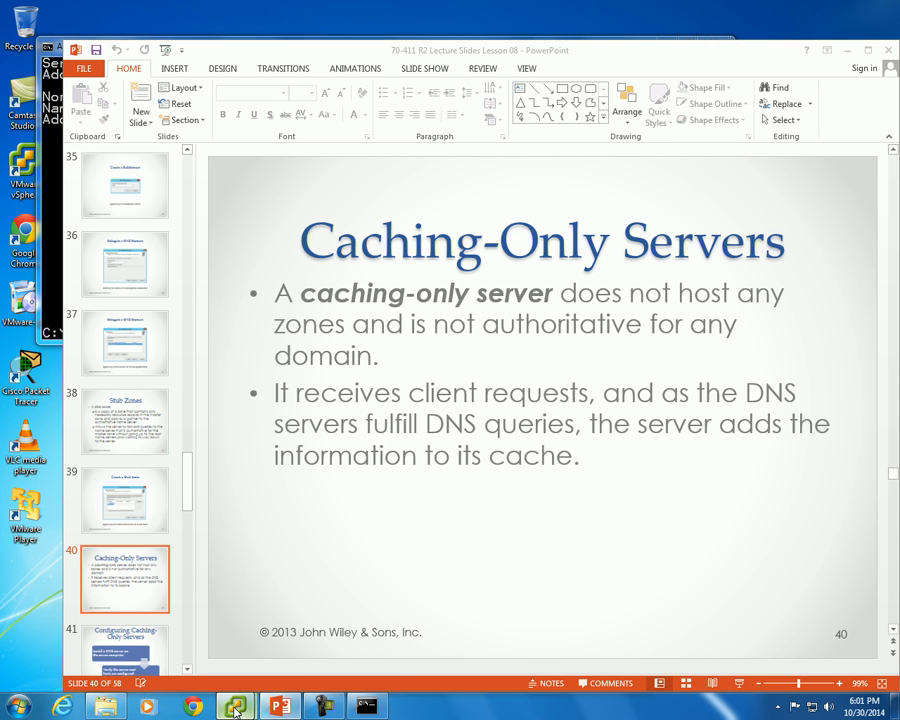
# Step: Switch to the Server2012Installed-Main console and examine the DNS server's cache and service actions, plus the Trust Points folder
pyautogui.moveTo(236, 706)
pyautogui.click(311, 627)
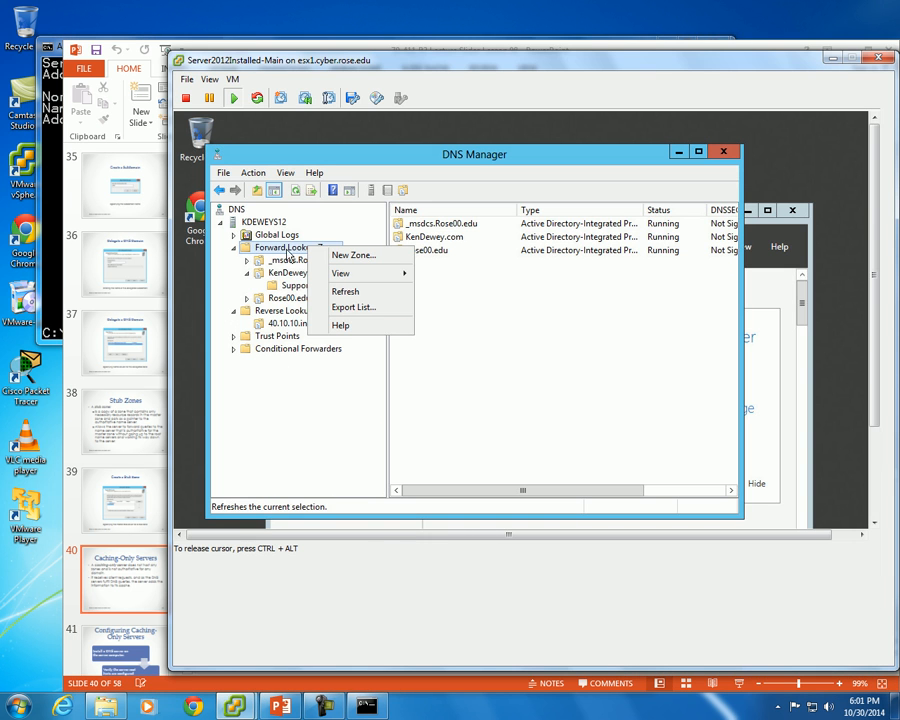
pyautogui.rightClick(276, 227)
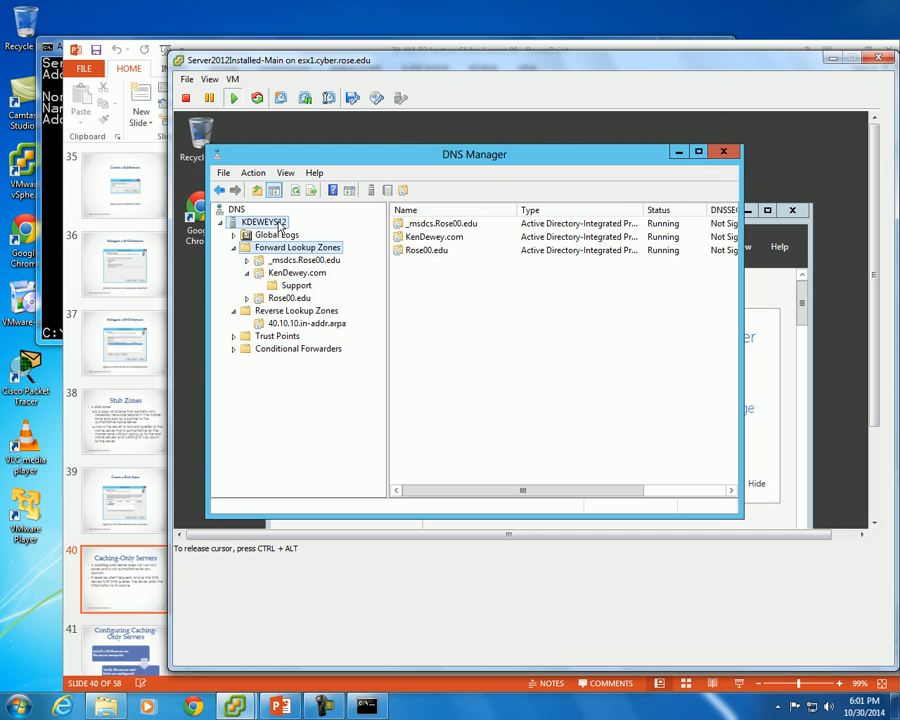
pyautogui.rightClick(272, 223)
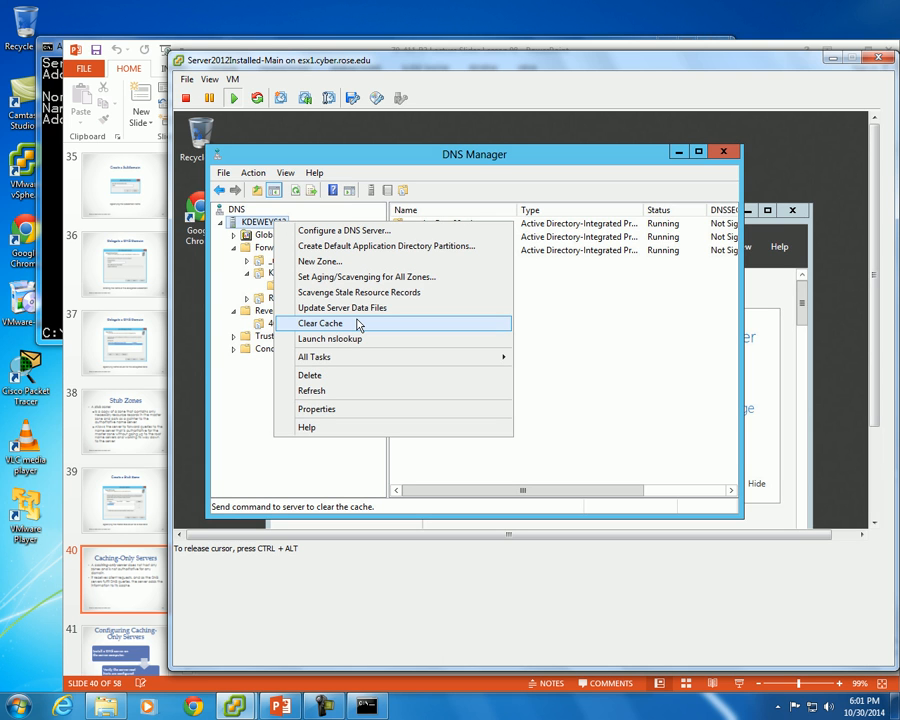
pyautogui.moveTo(369, 364)
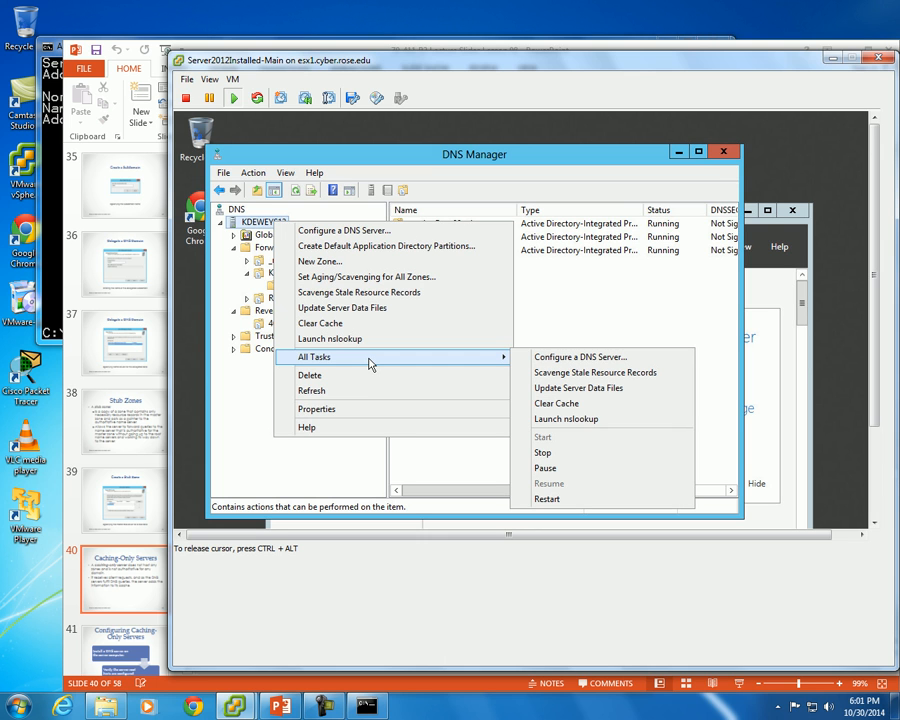
pyautogui.click(257, 402)
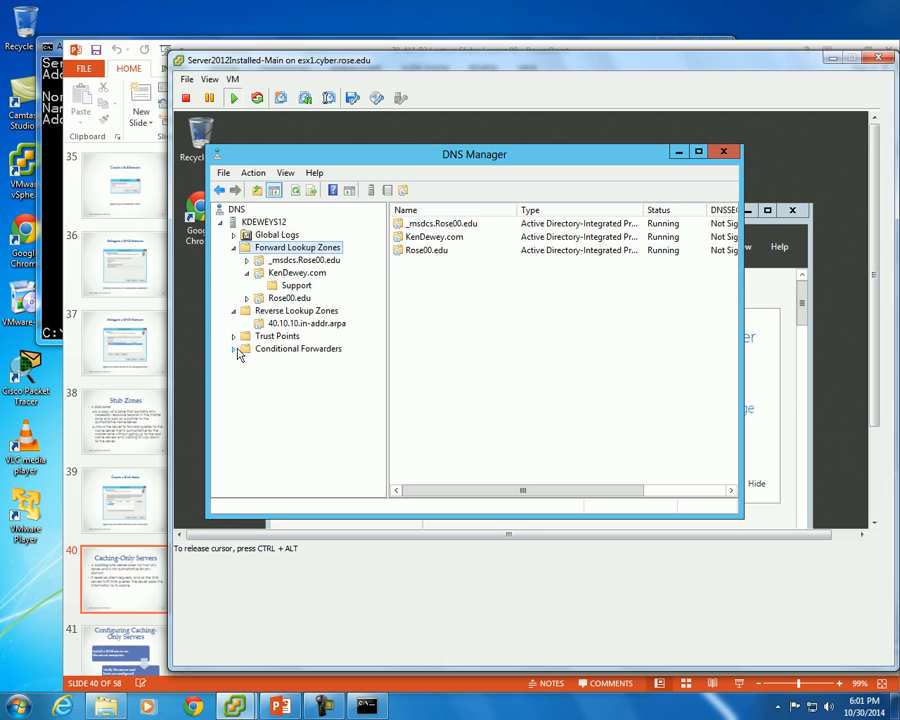
pyautogui.click(238, 339)
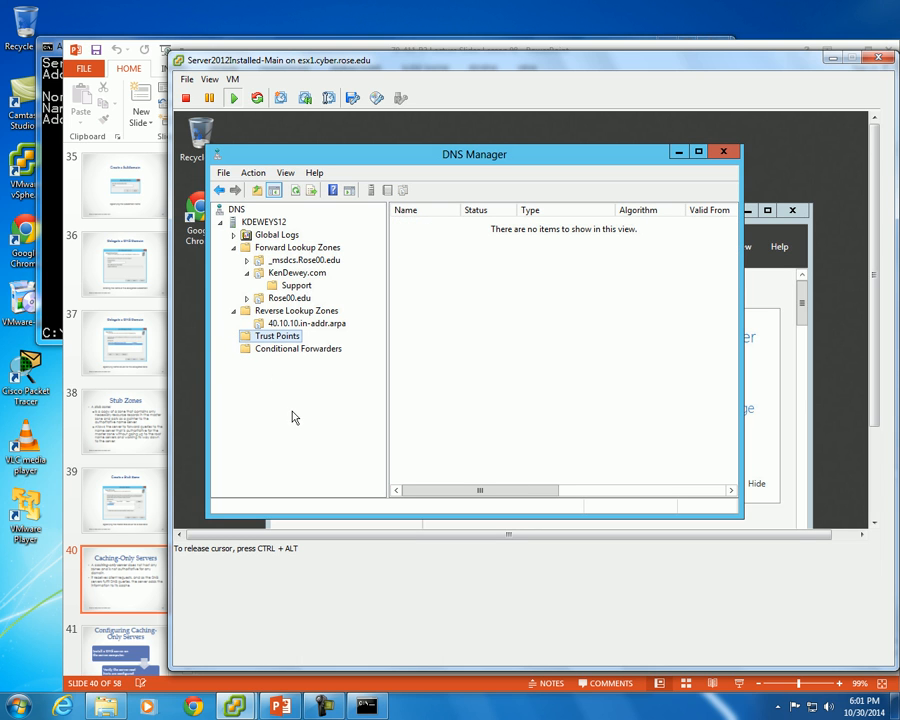
# Step: Return to the PowerPoint lecture and advance to the Configuring Forwarding/Conditional Forwarding slide
pyautogui.click(286, 710)
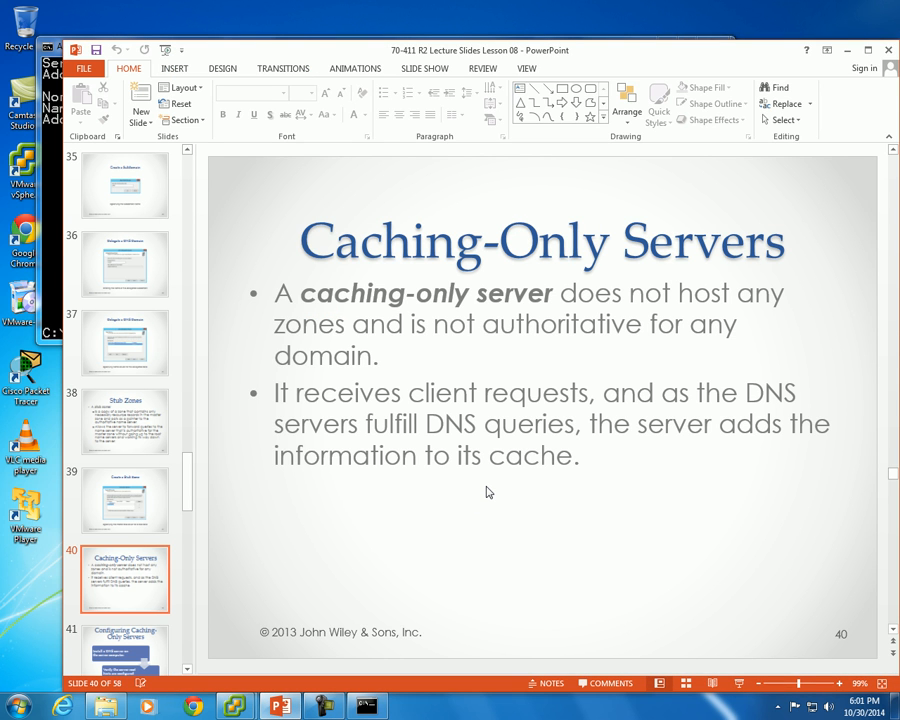
pyautogui.scroll(-1, 487, 491)
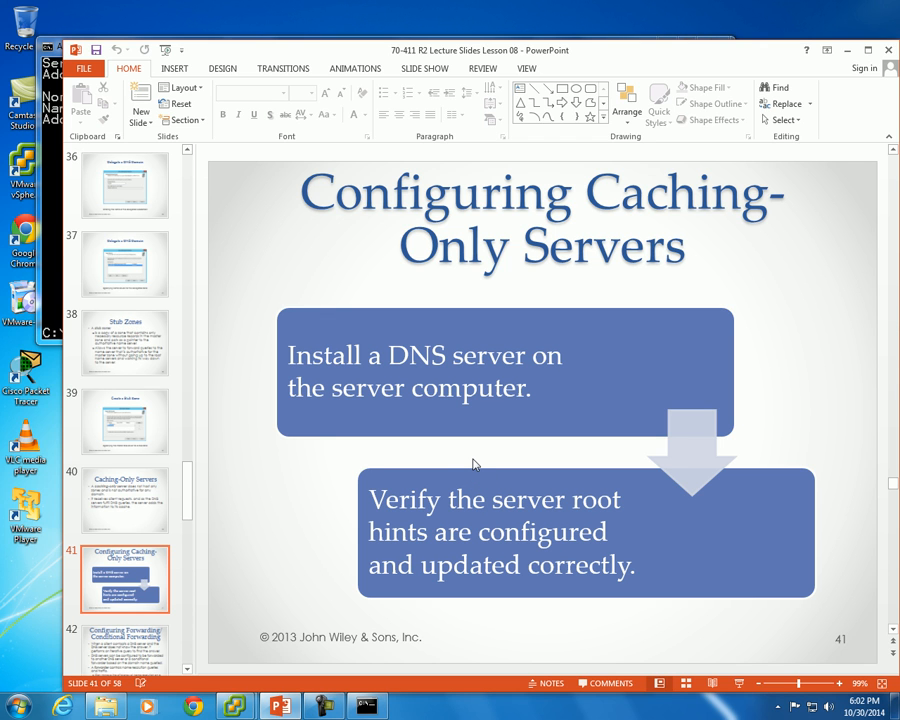
pyautogui.scroll(-1, 475, 464)
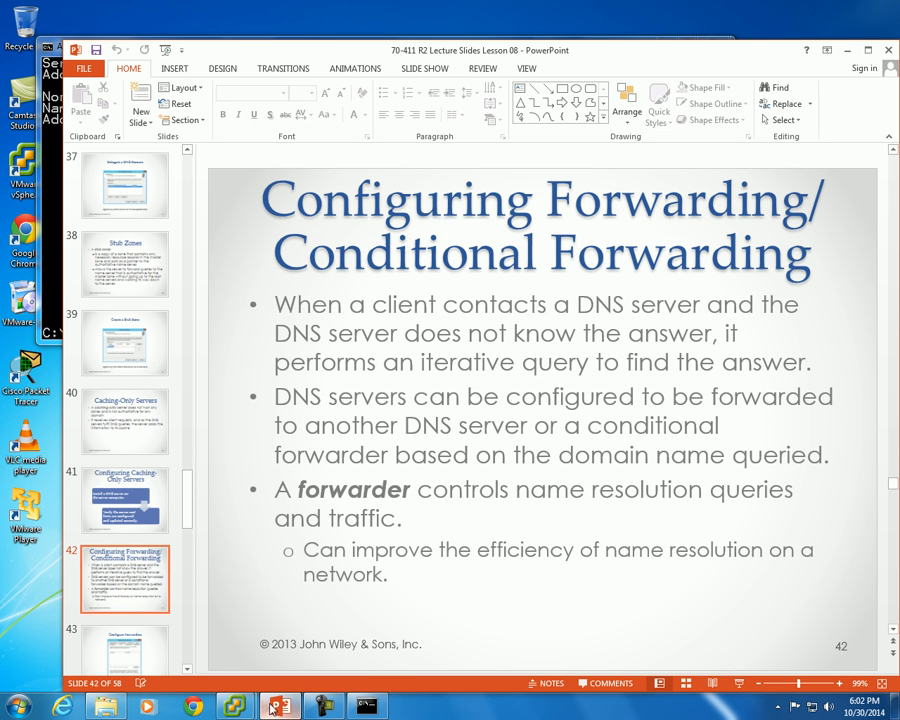
# Step: In the Server2012Installed-Main console, view the DNS server's forwarder settings and the Edit Forwarders dialog without adding a forwarder
pyautogui.moveTo(235, 706)
pyautogui.moveTo(321, 667)
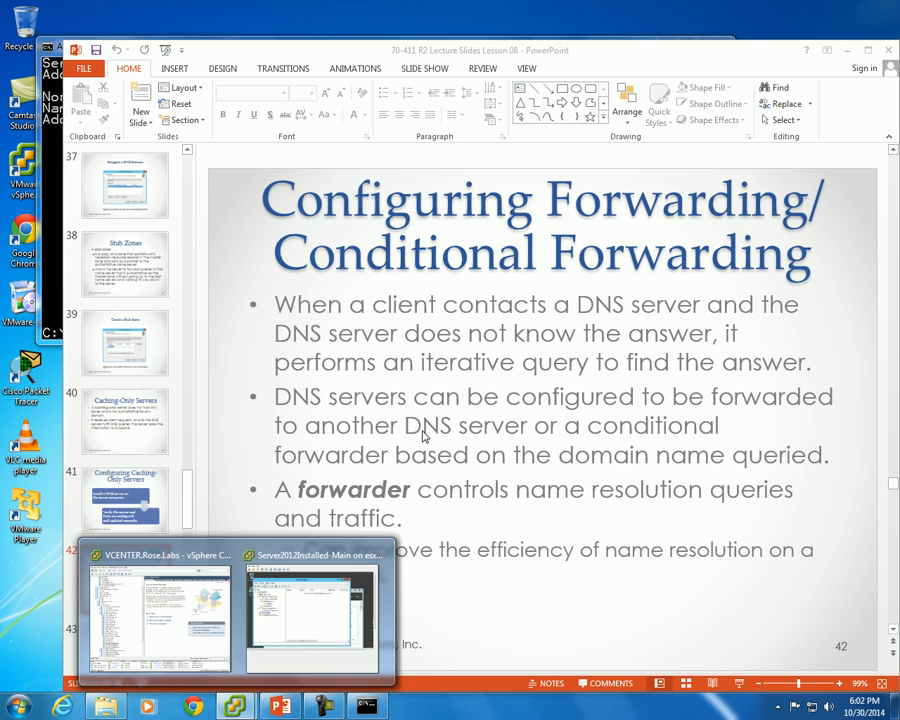
pyautogui.click(305, 652)
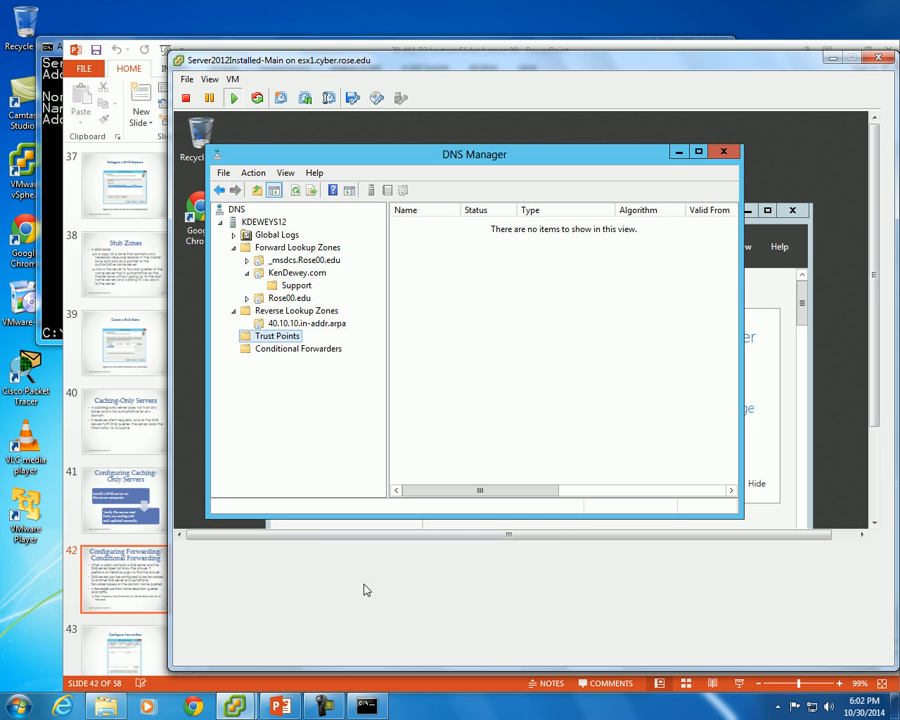
pyautogui.click(270, 222)
pyautogui.rightClick(279, 226)
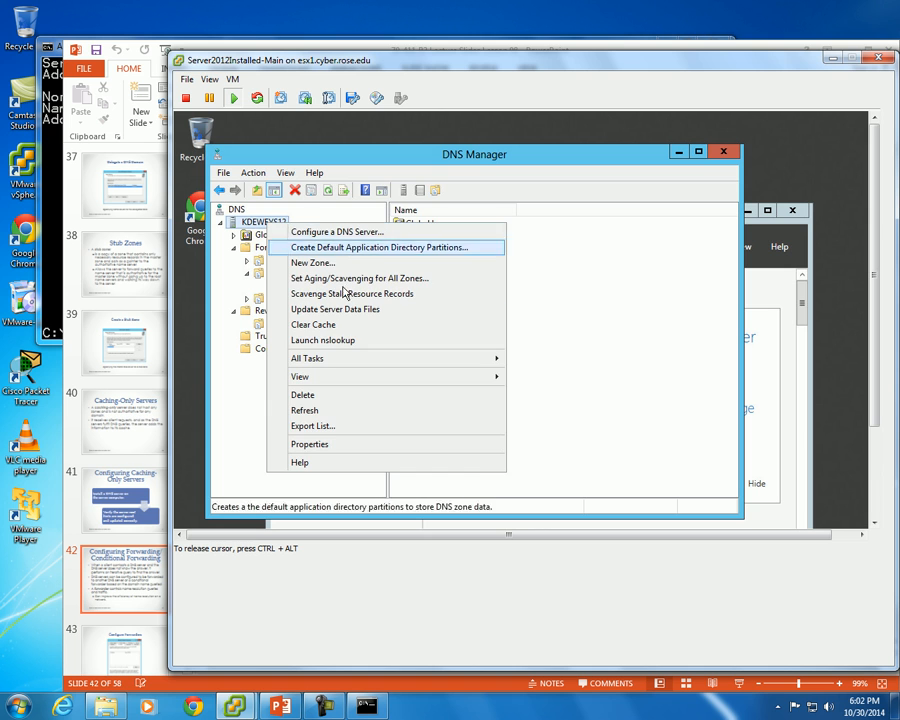
pyautogui.click(312, 446)
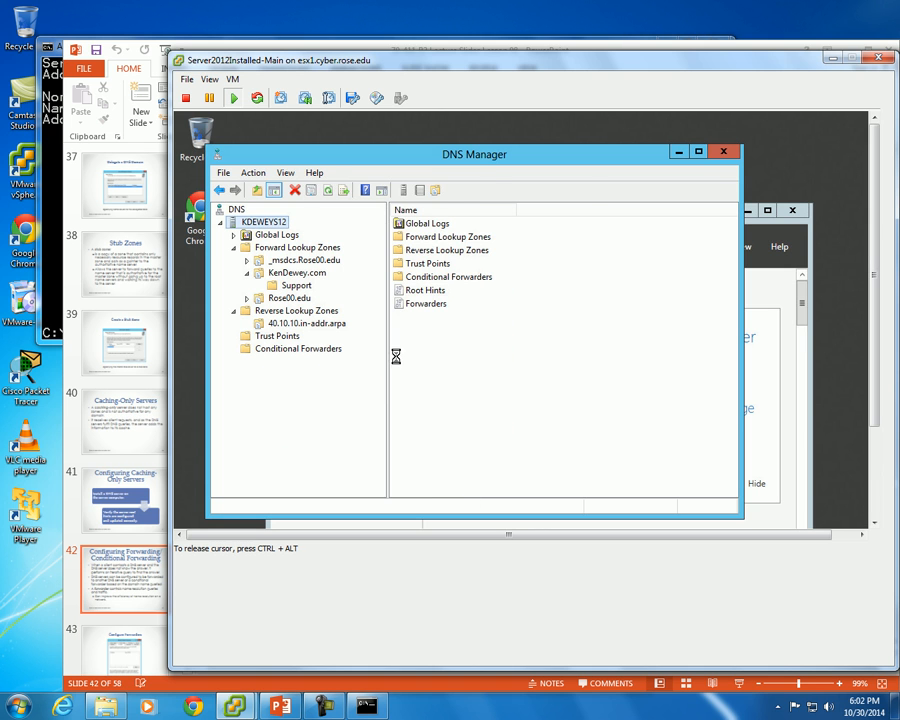
pyautogui.click(439, 210)
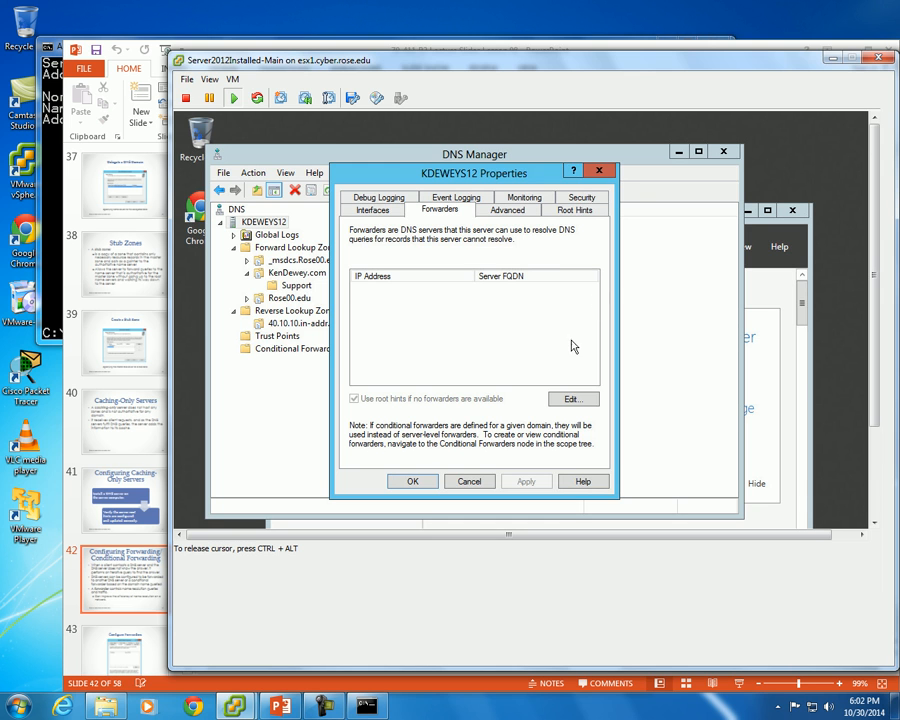
pyautogui.click(570, 400)
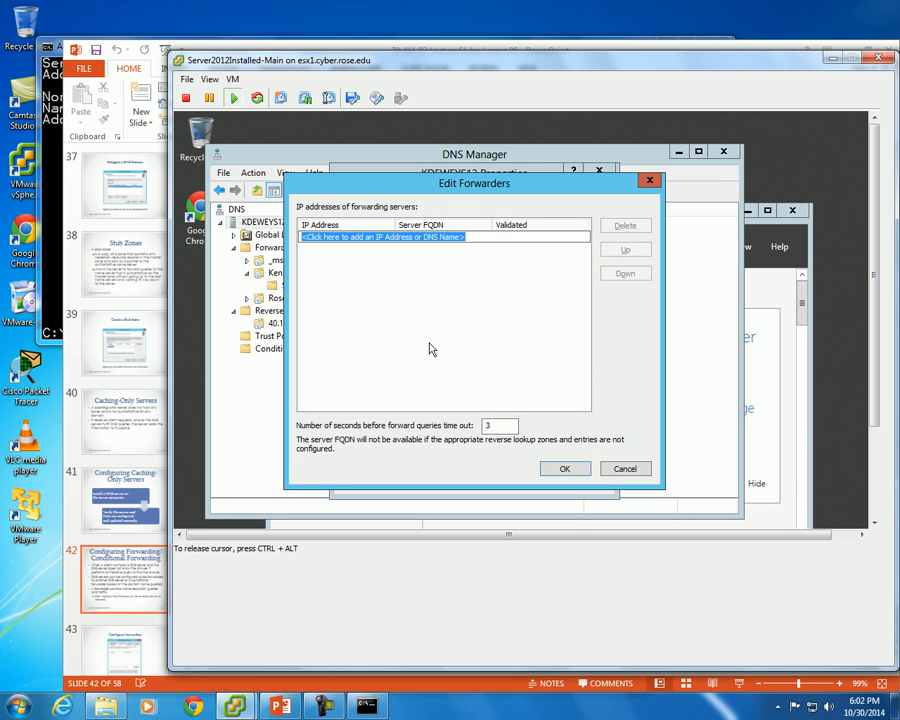
pyautogui.click(627, 468)
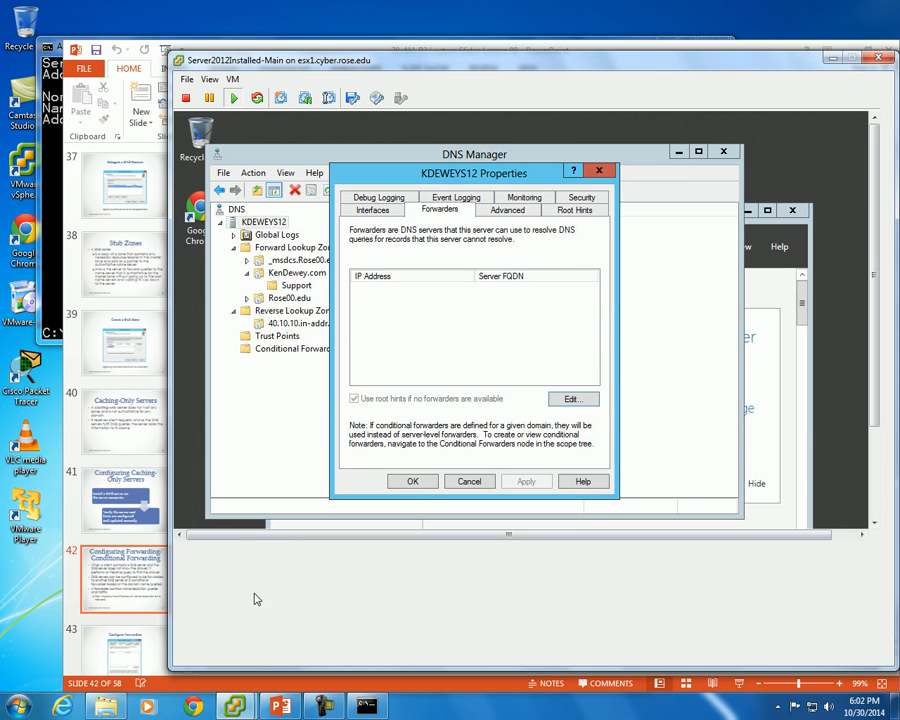
# Step: Return to the PowerPoint lecture and go through the forwarder and conditional forwarder slides up to Zone Transfers
pyautogui.click(280, 706)
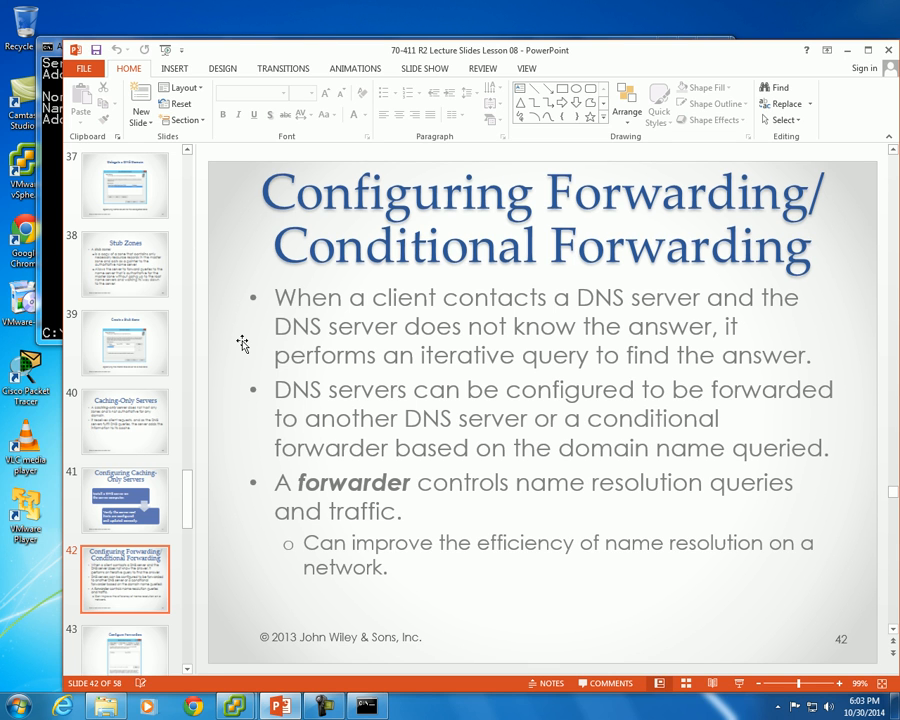
pyautogui.scroll(-2, 242, 343)
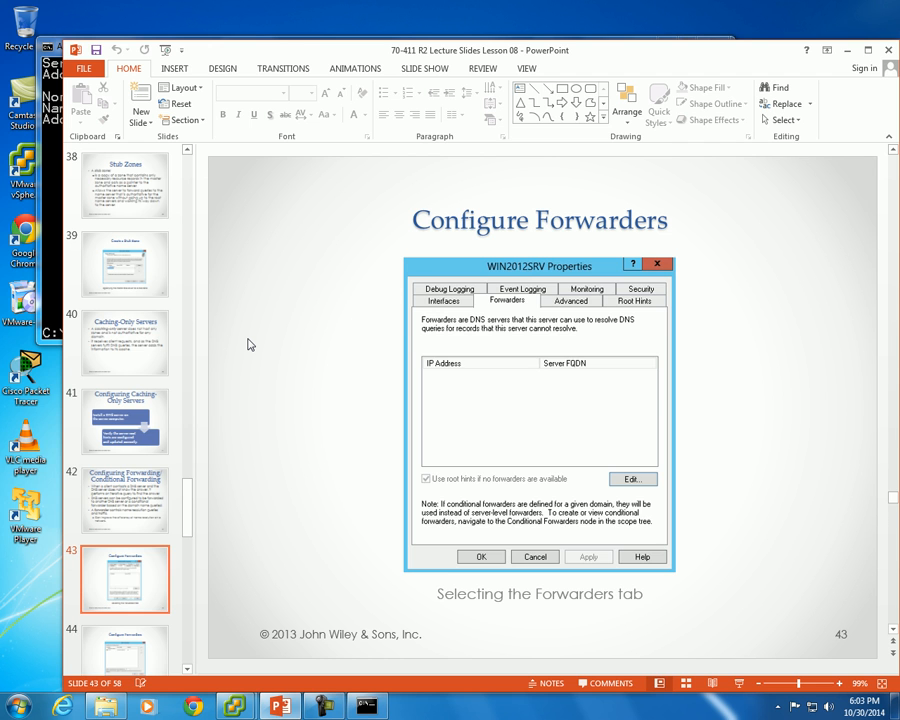
pyautogui.scroll(-1, 249, 345)
pyautogui.scroll(-1, 249, 345)
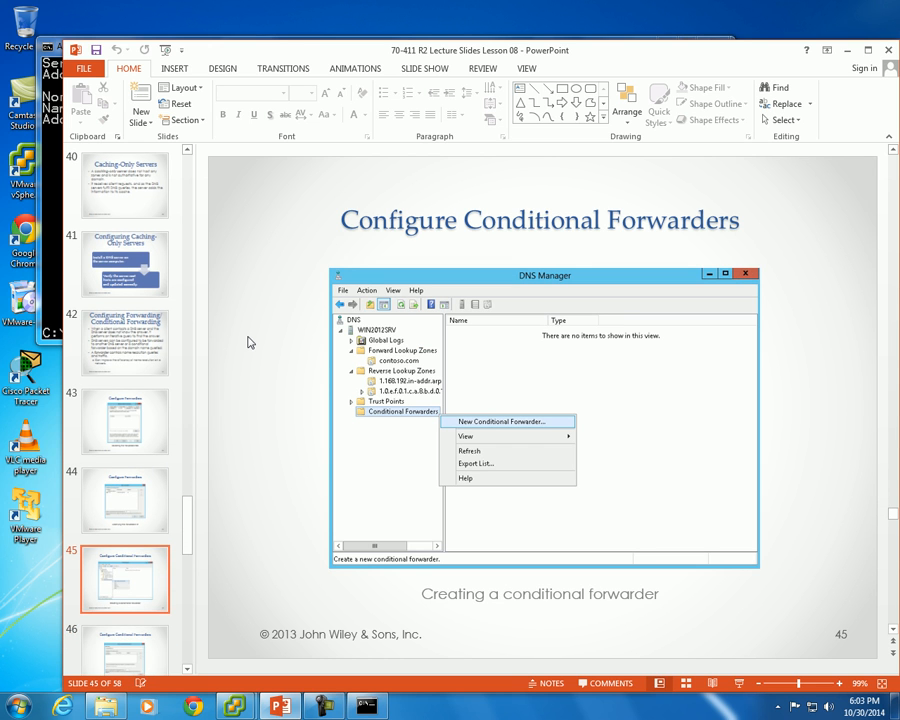
pyautogui.scroll(-1, 249, 343)
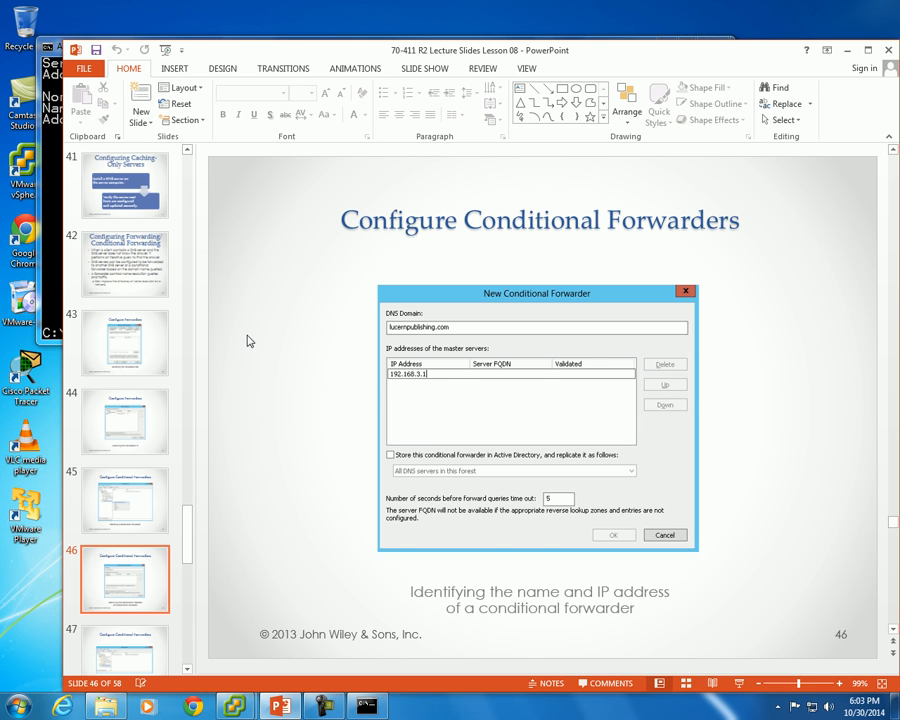
pyautogui.scroll(-1, 249, 343)
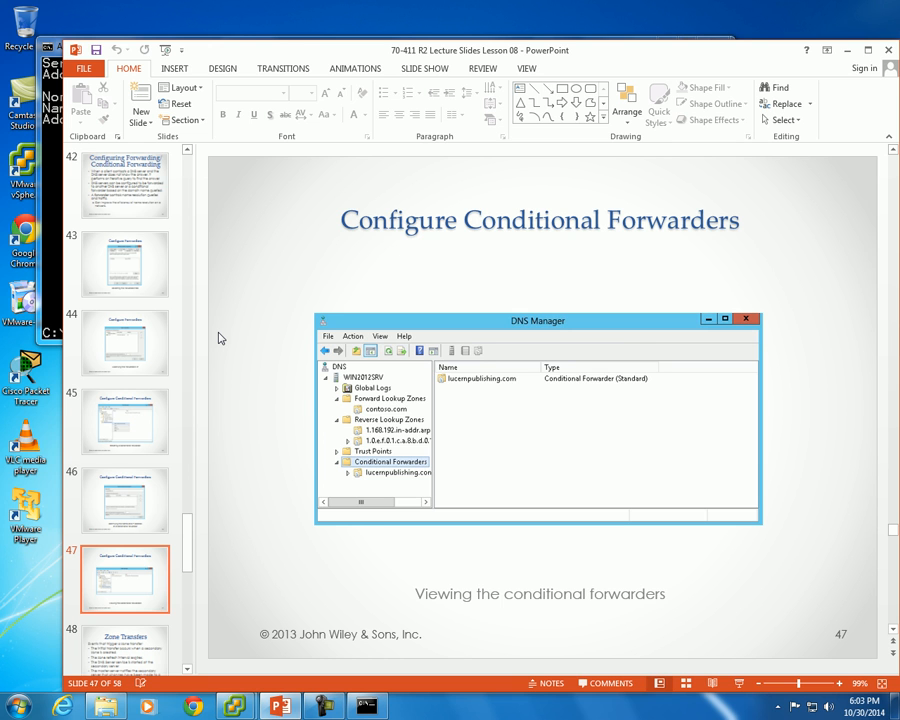
pyautogui.scroll(-1, 220, 338)
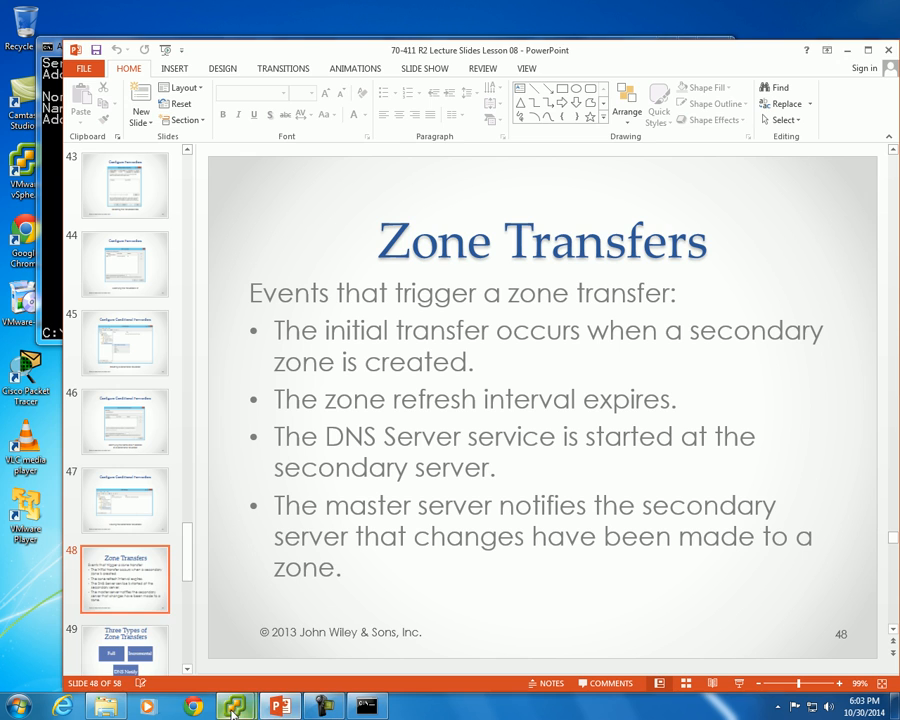
# Step: In the Server2012Installed-Main console, cancel the DNS server's properties and open the zone transfer settings of the forward lookup zone containing Support
pyautogui.moveTo(233, 712)
pyautogui.click(322, 650)
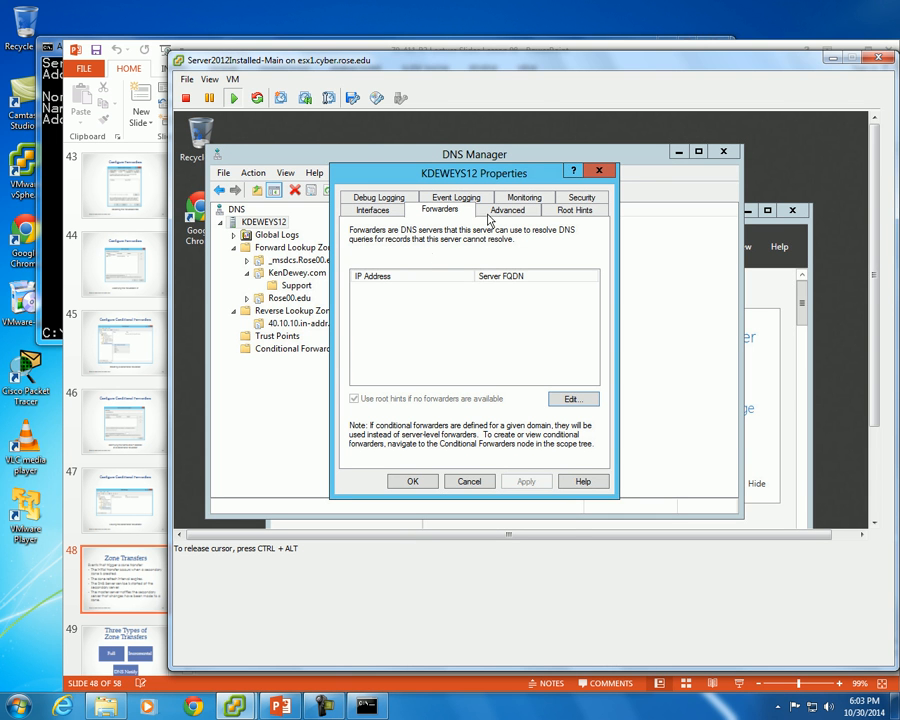
pyautogui.click(476, 482)
pyautogui.click(295, 276)
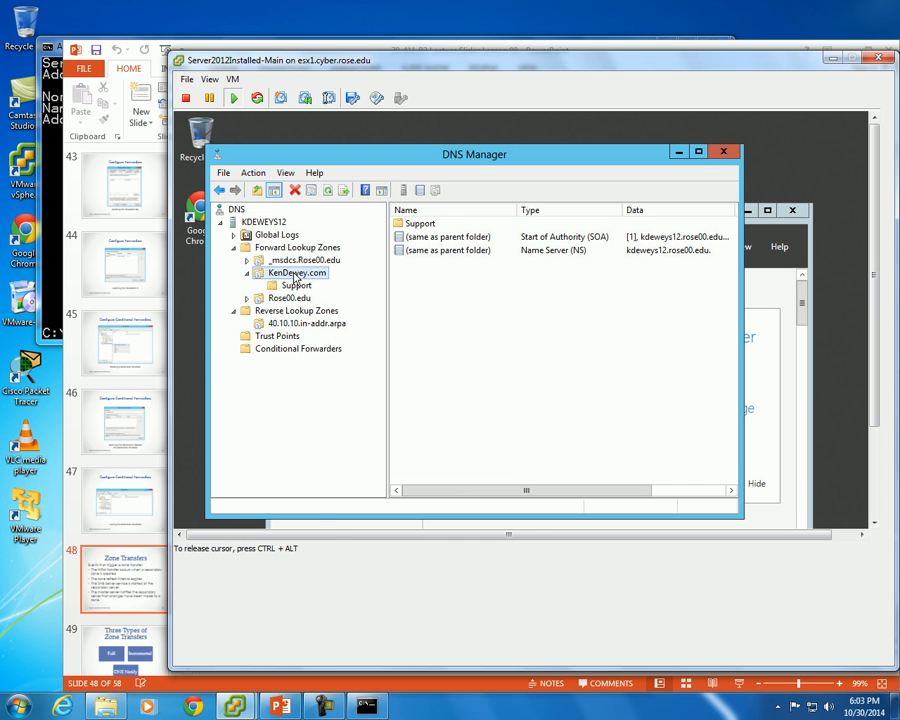
pyautogui.rightClick(295, 276)
pyautogui.click(406, 508)
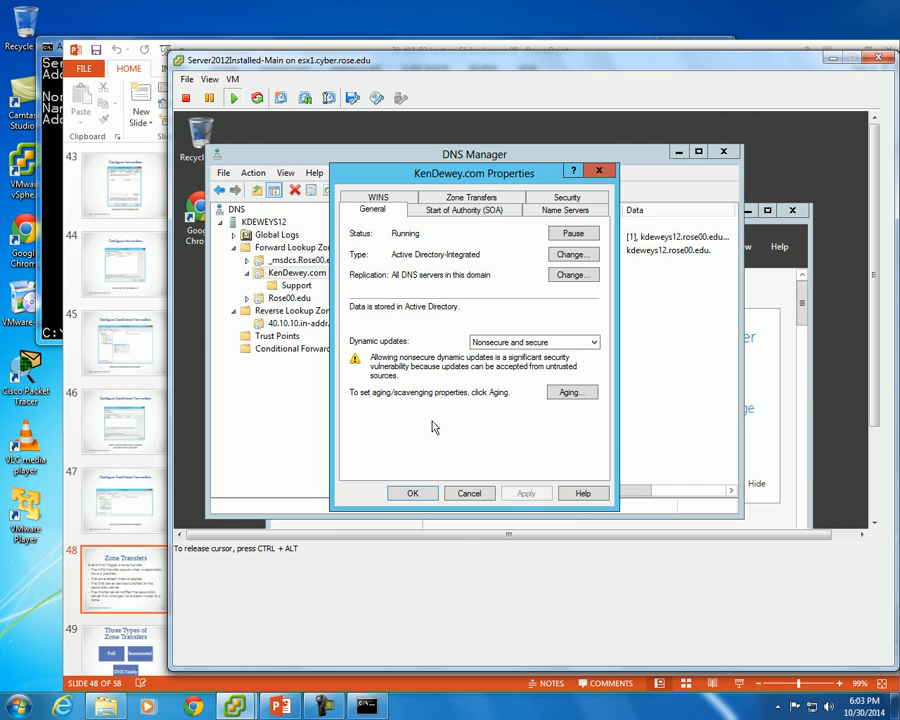
pyautogui.click(460, 198)
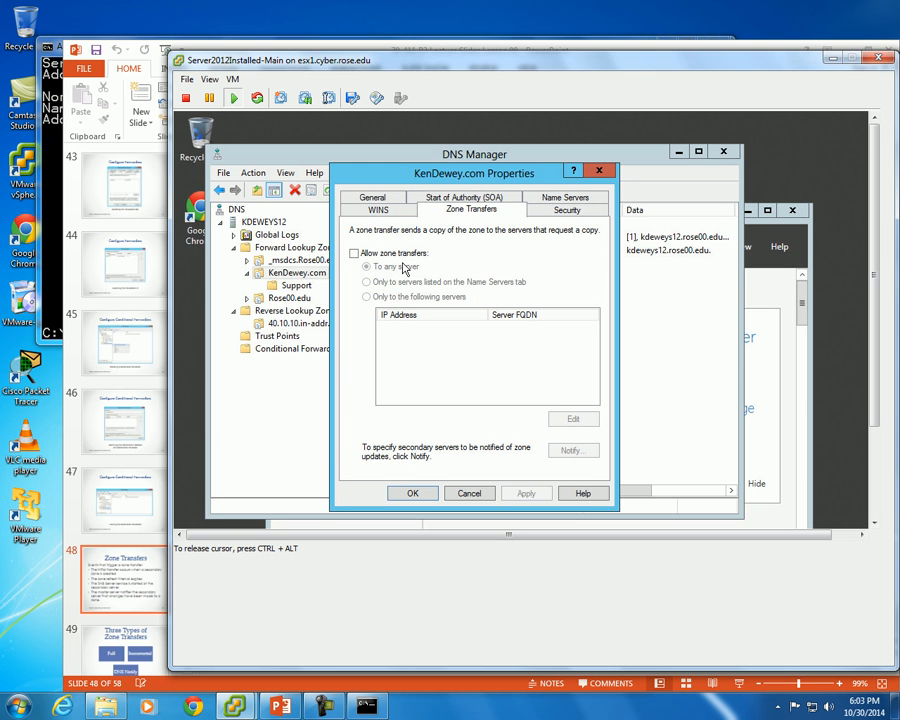
# Step: Try allowing zone transfers to any server, then only to servers listed as name servers, view the Notify options, and cancel the zone changes
pyautogui.click(405, 259)
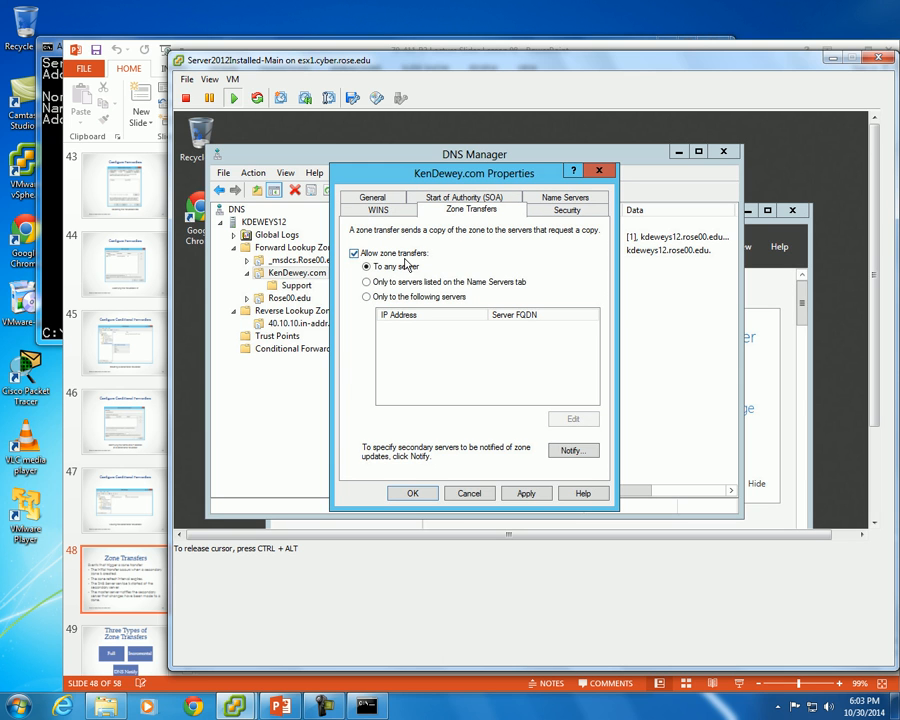
pyautogui.click(405, 259)
pyautogui.click(407, 263)
pyautogui.click(590, 451)
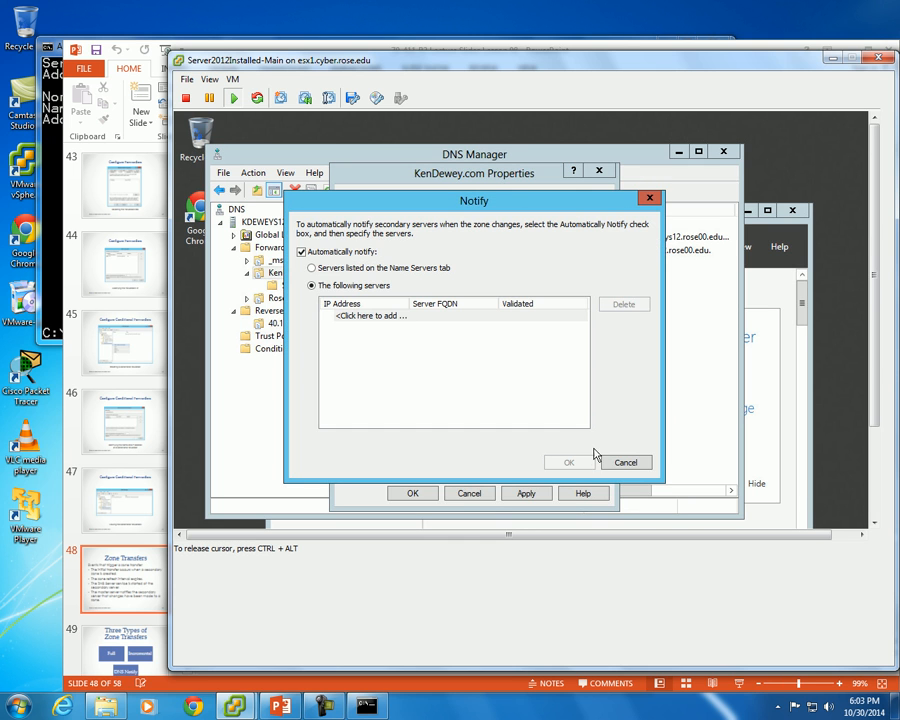
pyautogui.click(625, 462)
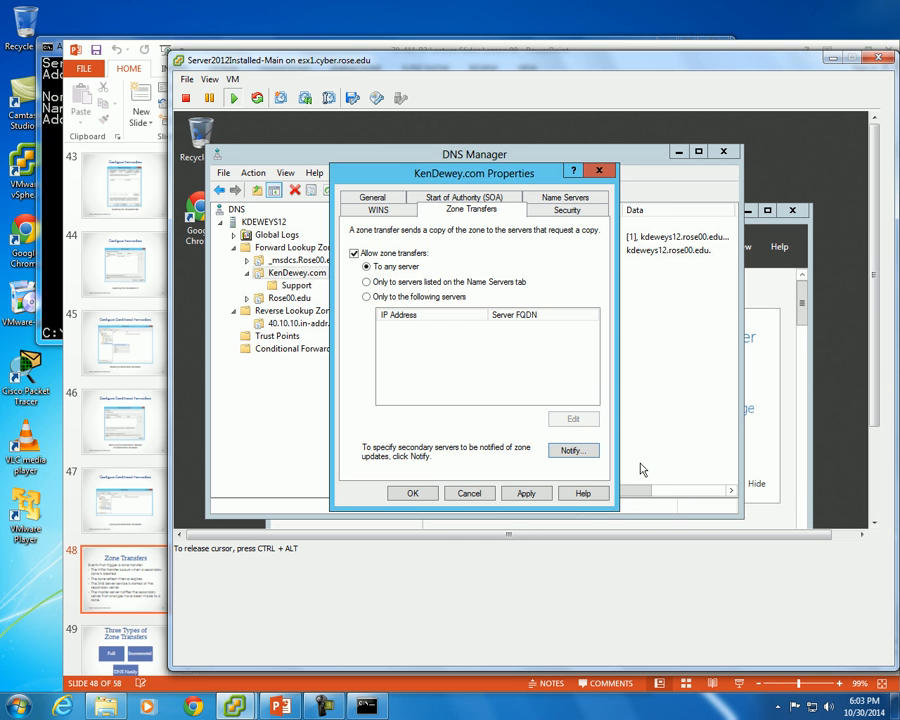
pyautogui.click(400, 283)
pyautogui.click(568, 455)
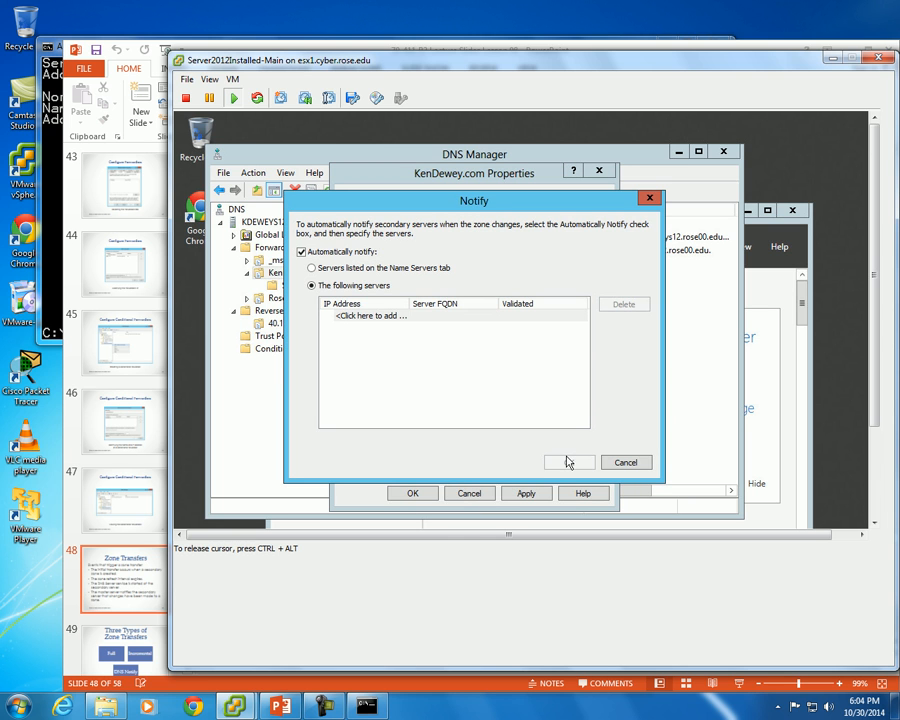
pyautogui.click(627, 463)
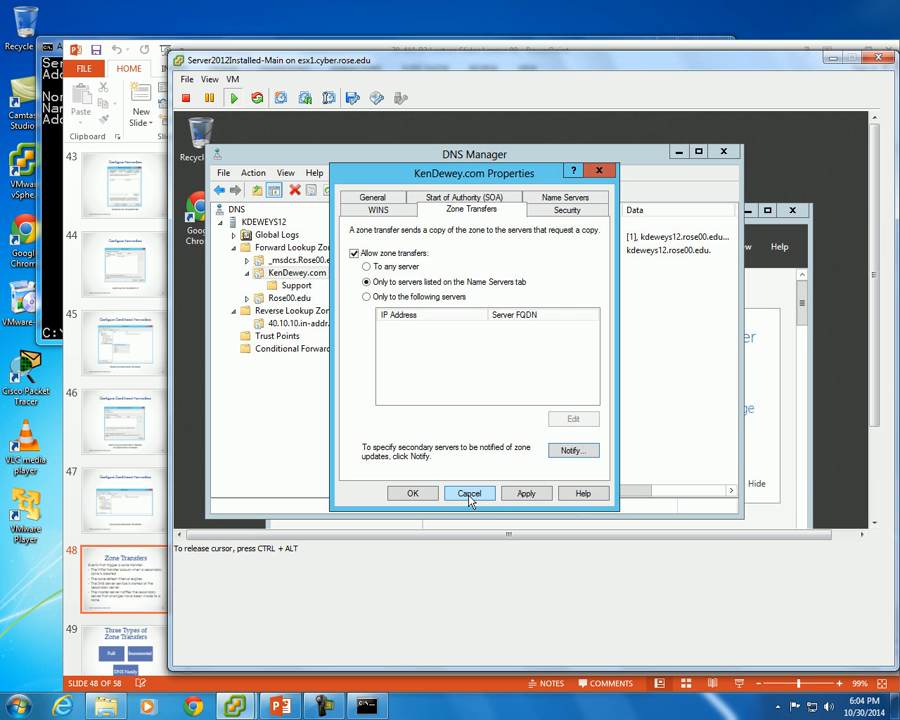
pyautogui.click(469, 494)
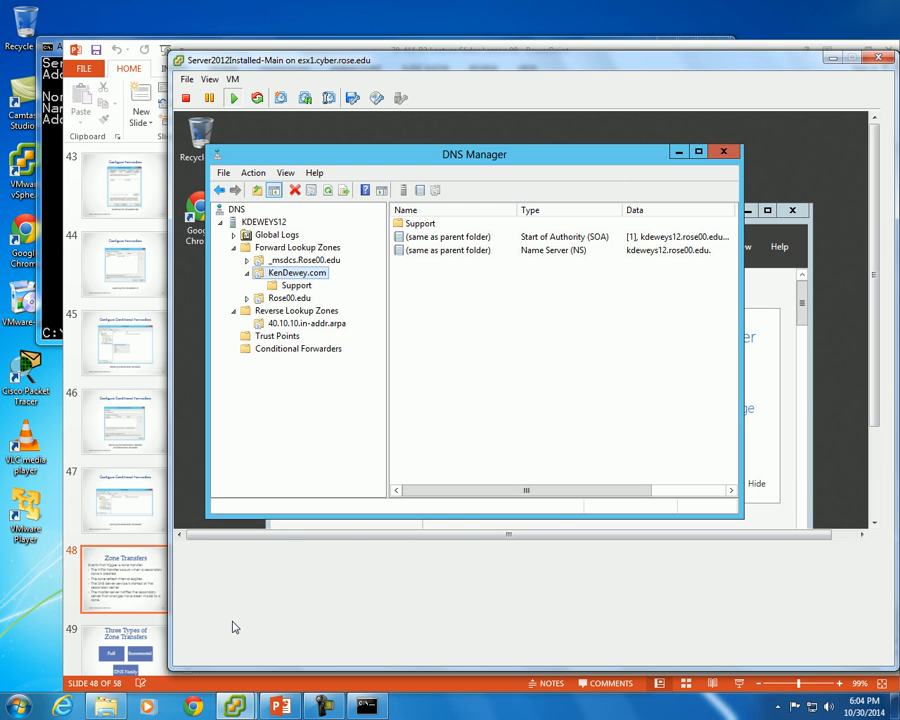
# Step: Return to the PowerPoint lecture and go through the zone transfer slides up to the Dnscmd title, then back to the Zone Transfers settings illustration
pyautogui.click(278, 702)
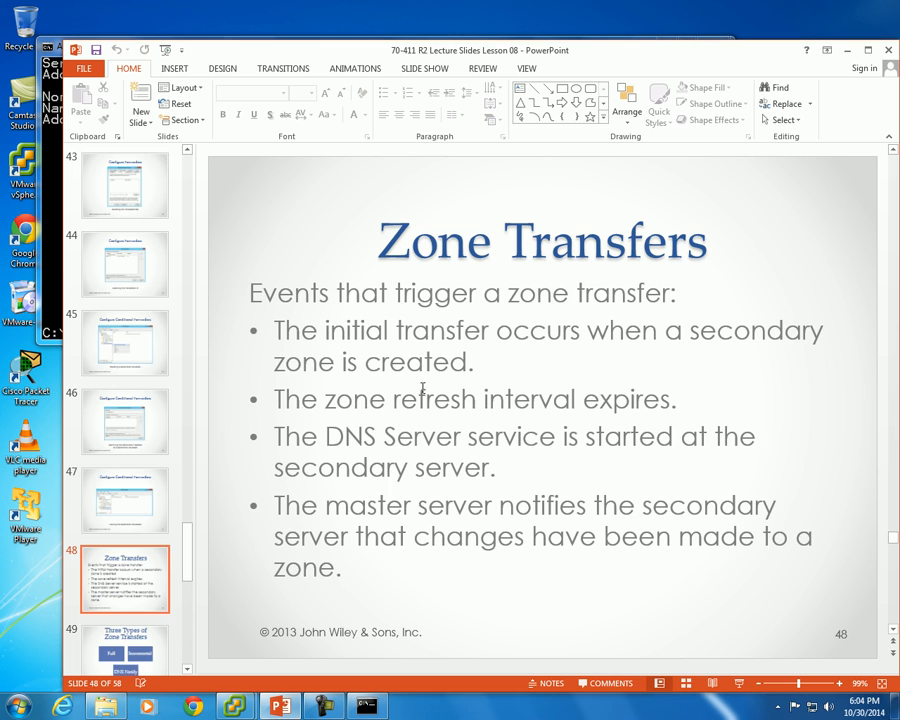
pyautogui.scroll(-1, 428, 392)
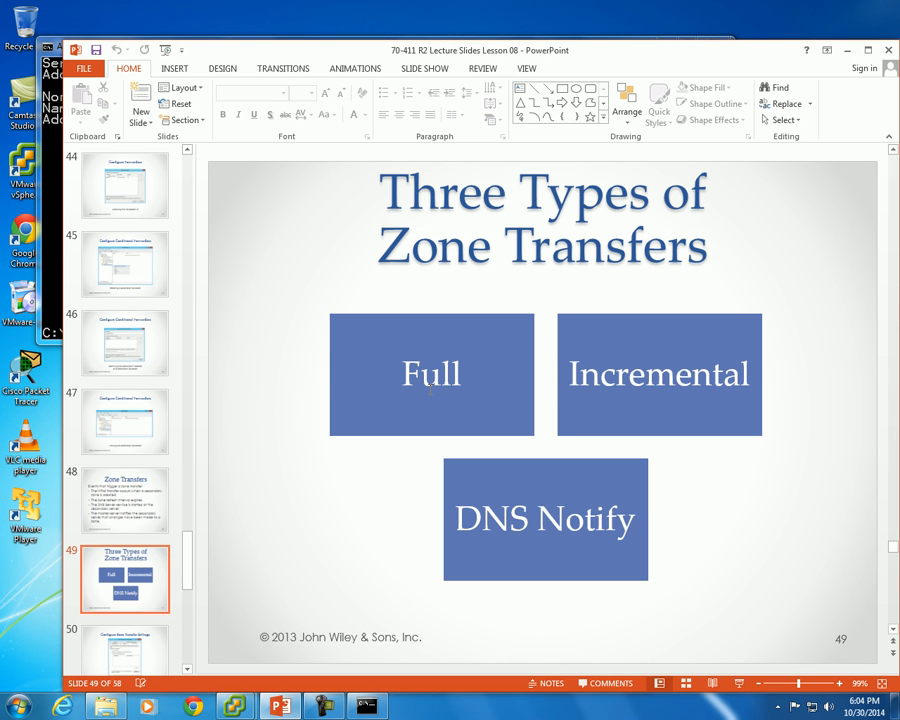
pyautogui.scroll(-1, 428, 392)
pyautogui.scroll(1, 428, 392)
pyautogui.scroll(-1, 440, 392)
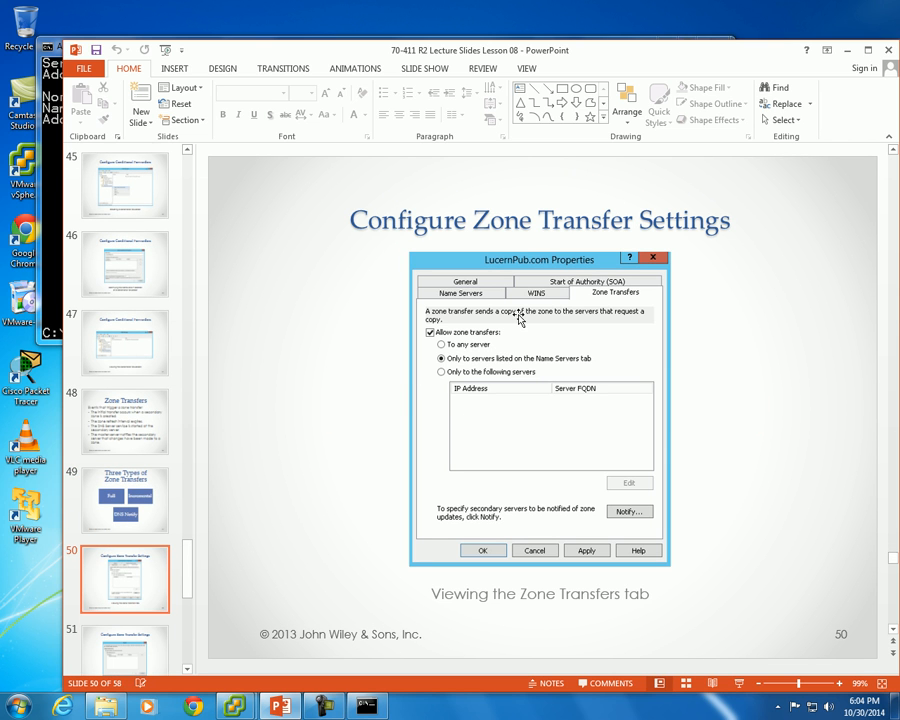
pyautogui.scroll(-1, 364, 221)
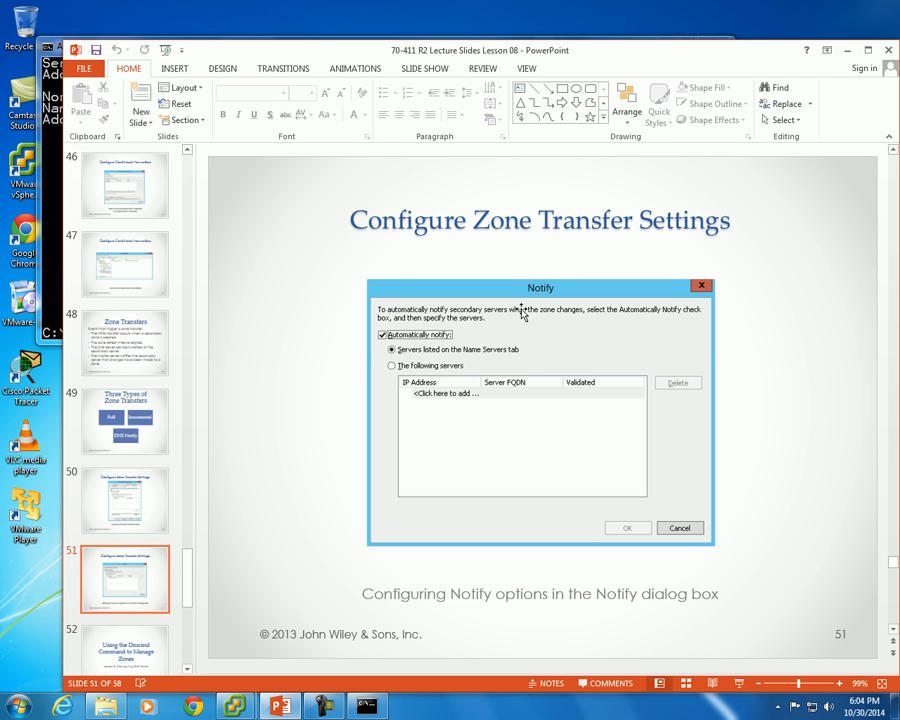
pyautogui.scroll(-1, 521, 313)
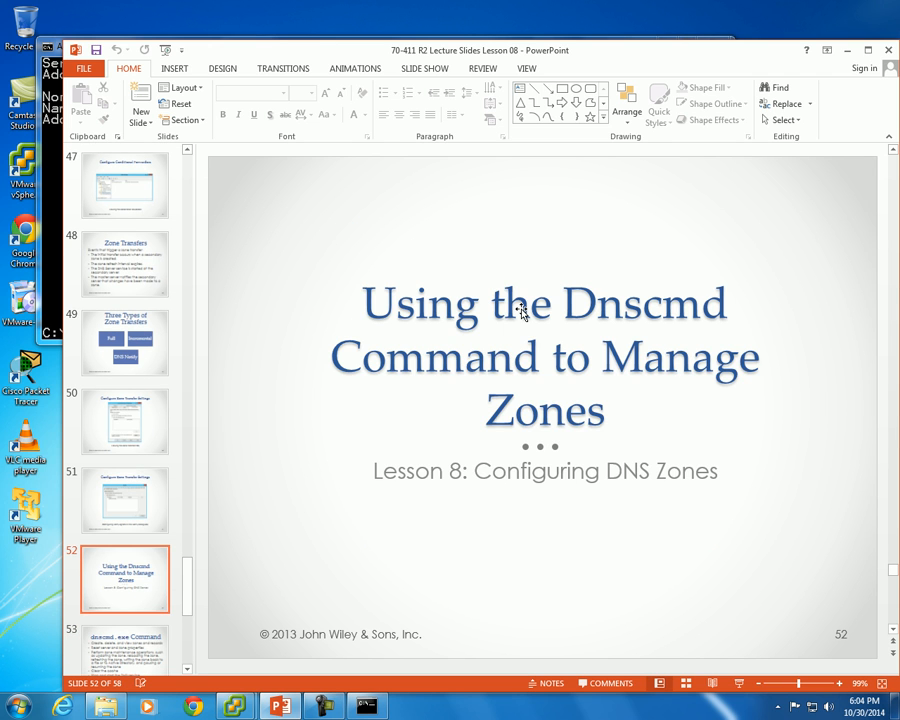
pyautogui.scroll(1, 521, 313)
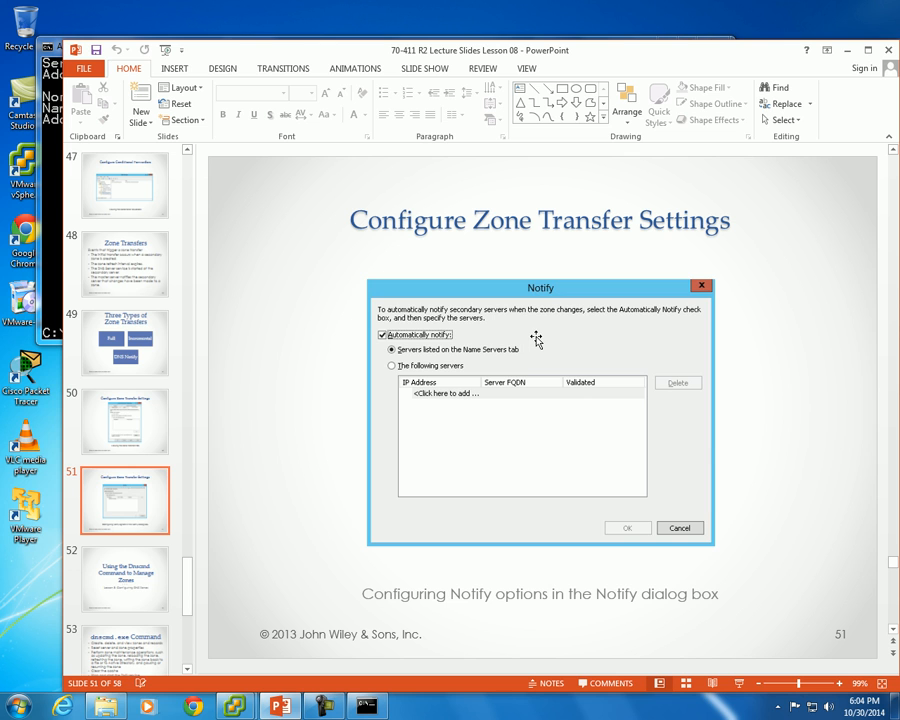
pyautogui.scroll(1, 537, 341)
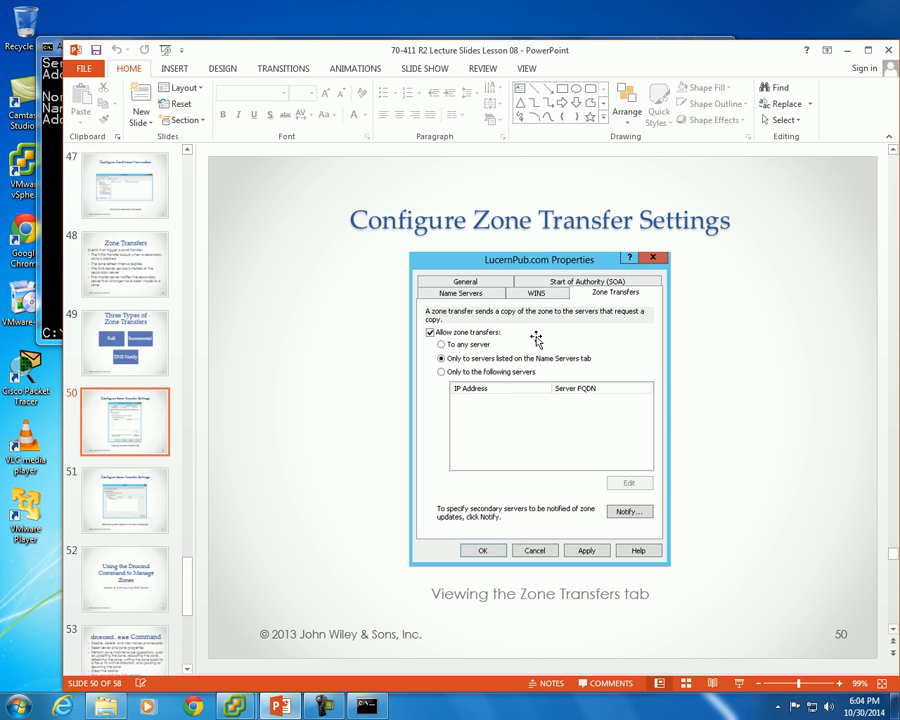
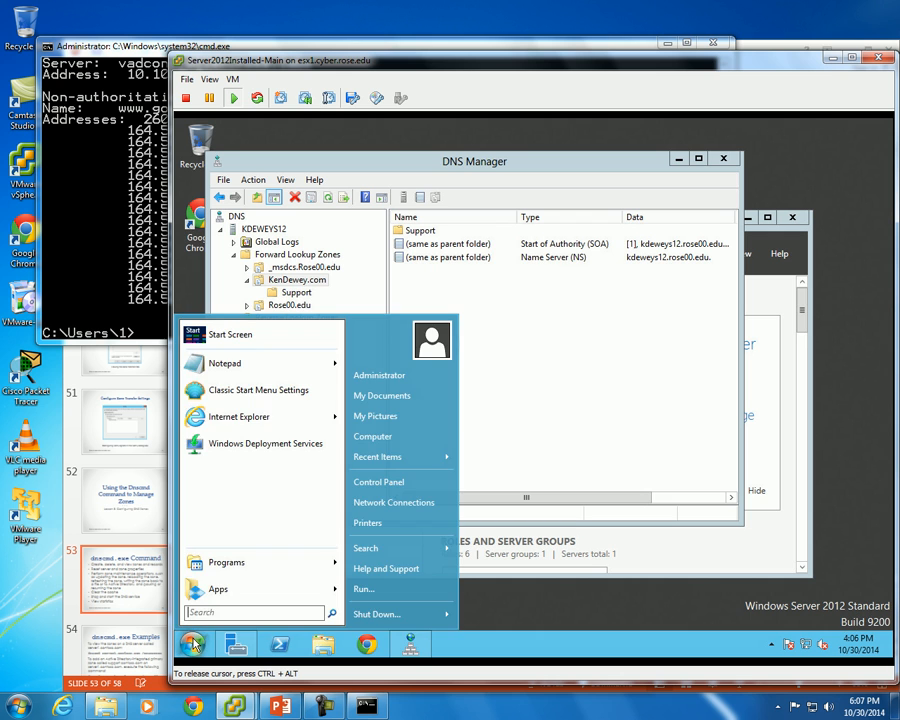
# Step: Open a command prompt on the virtual server, run dnscmd and review its usage and list of commands
pyautogui.write('cmd')
pyautogui.press('Return')
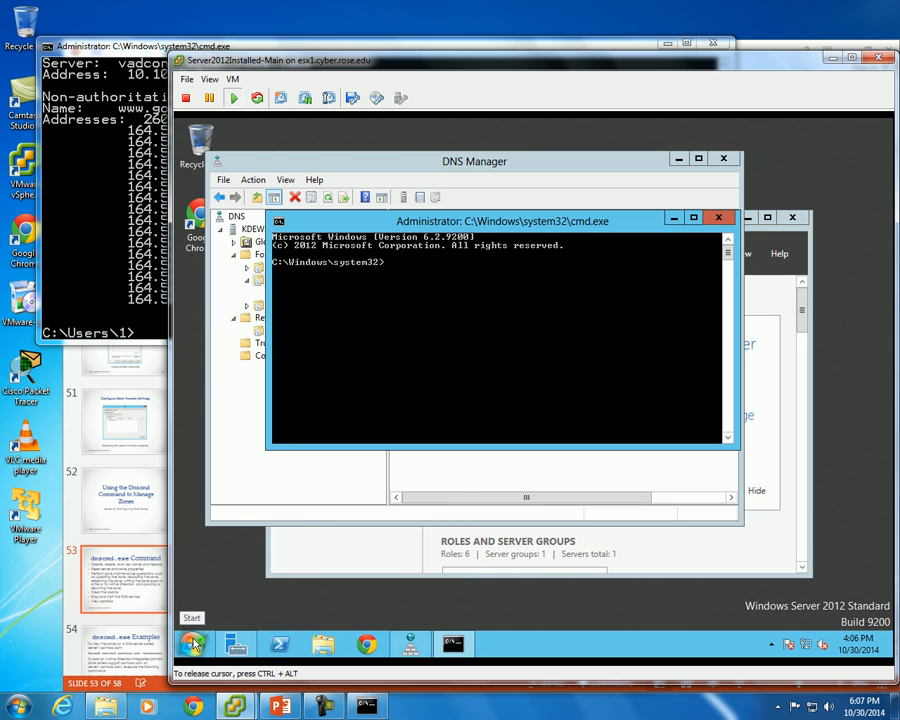
pyautogui.write('dnscmd')
pyautogui.press('Return')
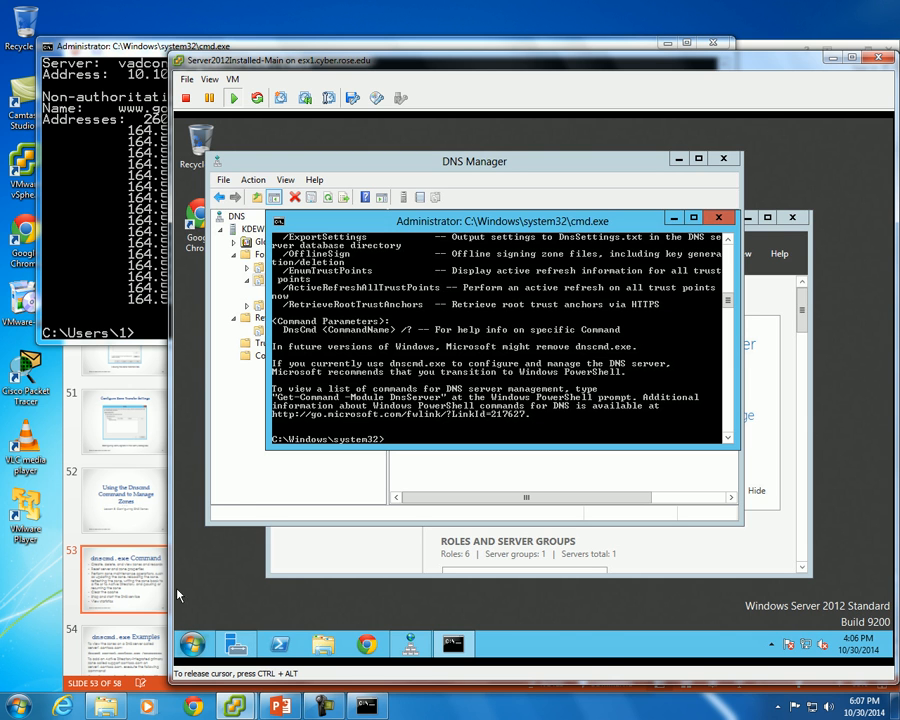
pyautogui.scroll(3, 362, 348)
pyautogui.scroll(2, 362, 348)
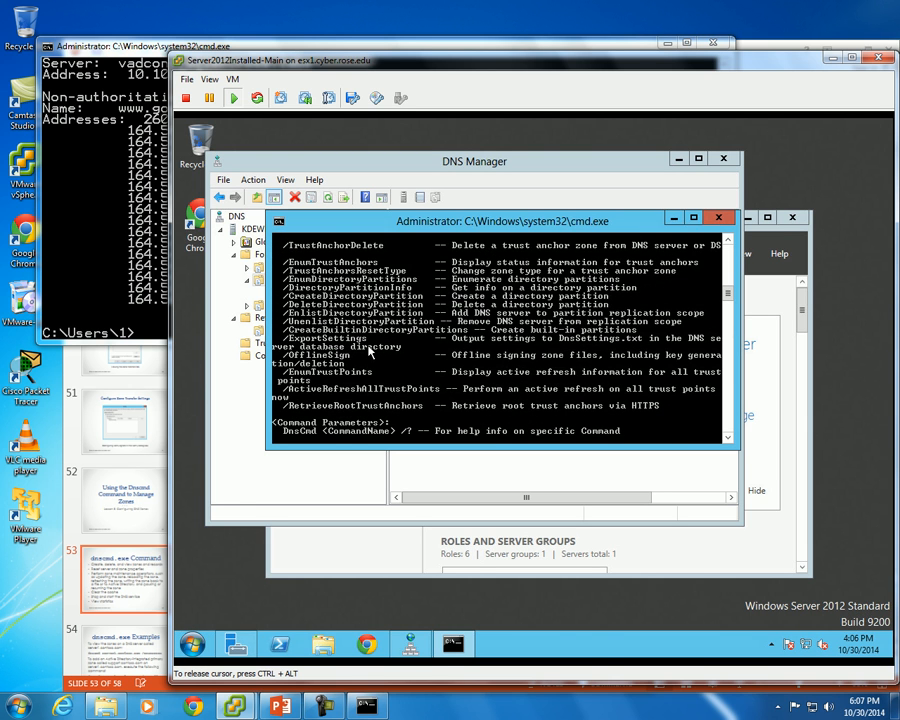
pyautogui.scroll(4, 370, 352)
pyautogui.scroll(4, 370, 352)
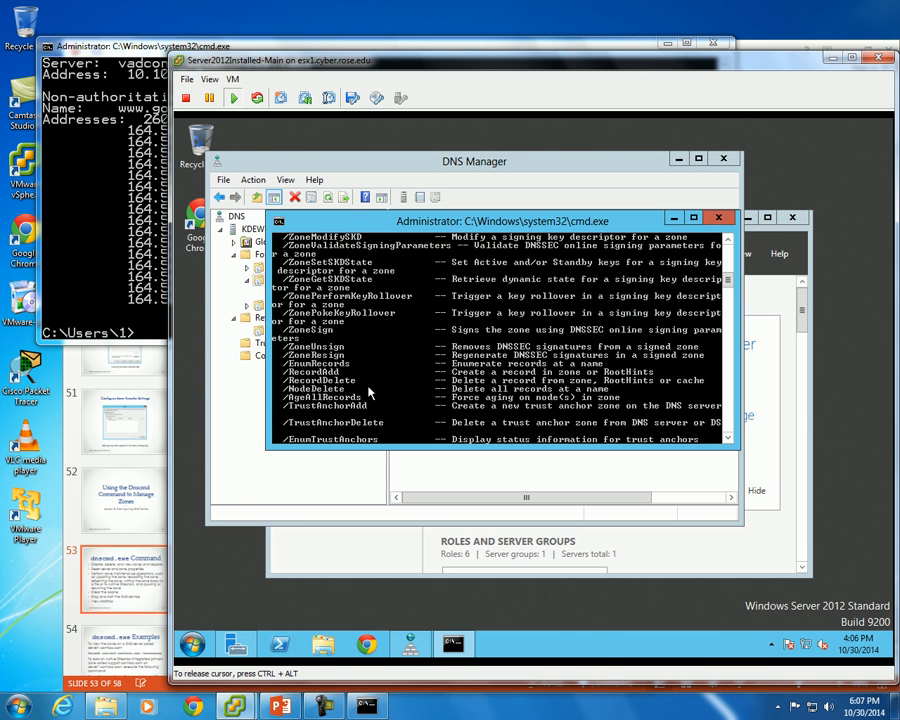
pyautogui.scroll(15, 380, 383)
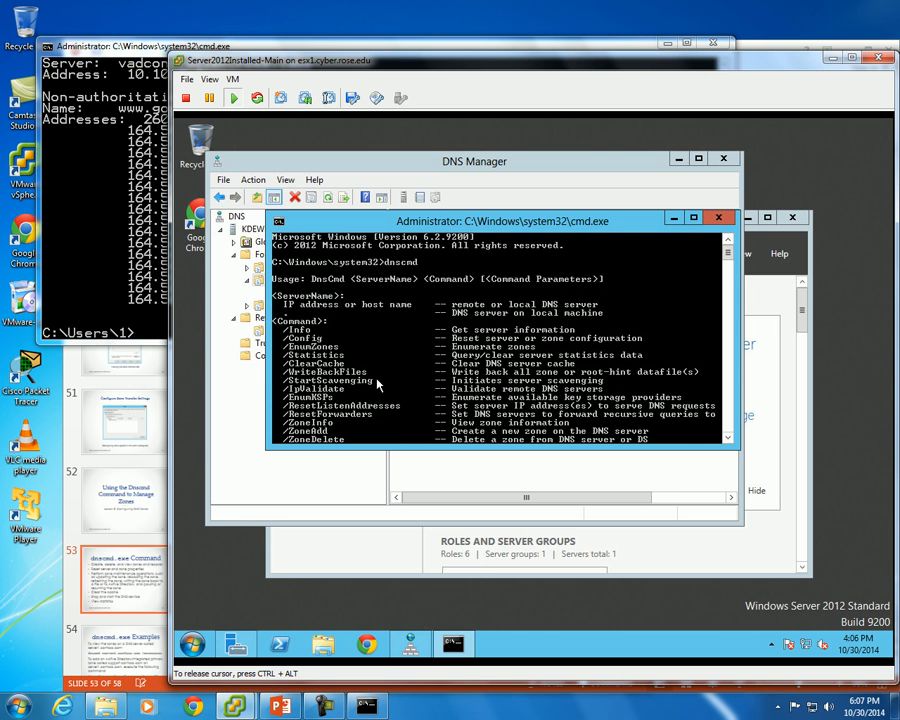
pyautogui.scroll(-1, 378, 383)
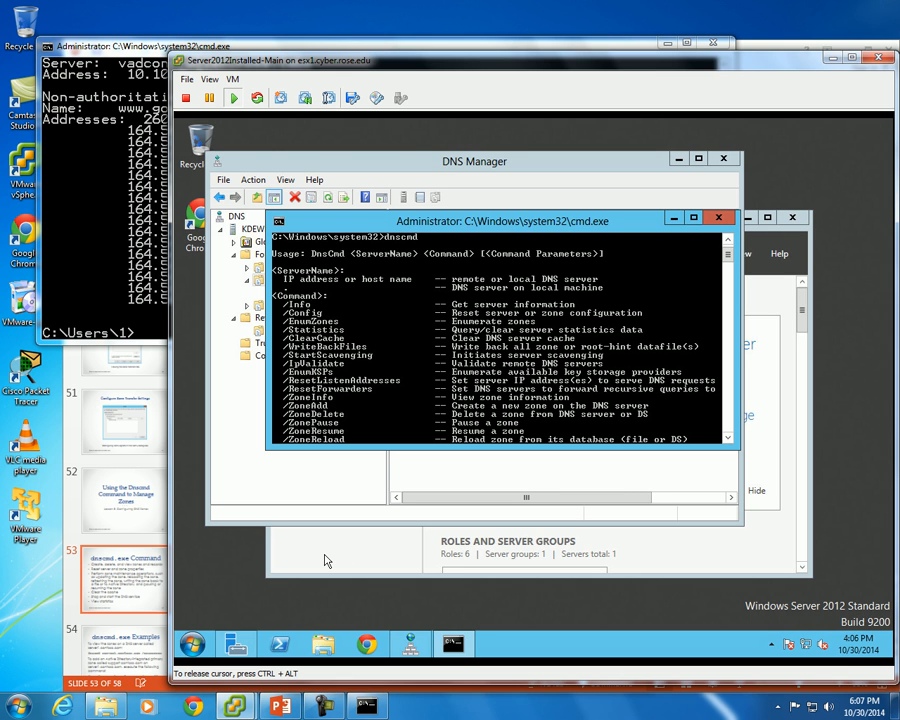
# Step: Return to the PowerPoint lecture and go through the dnscmd.exe examples up to the second Lesson Summary slide
pyautogui.click(281, 706)
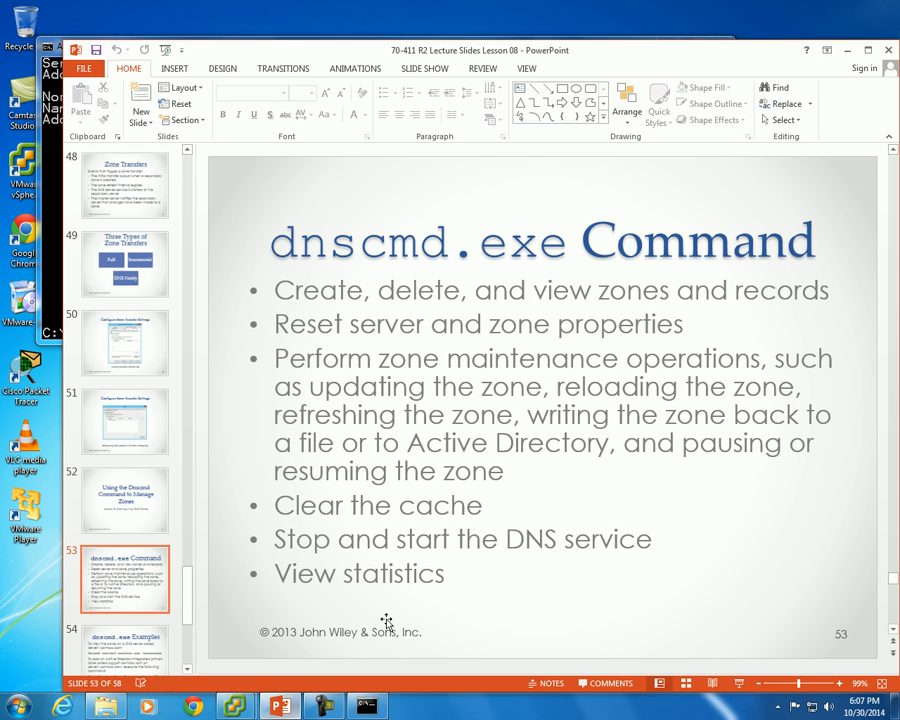
pyautogui.scroll(-1, 342, 441)
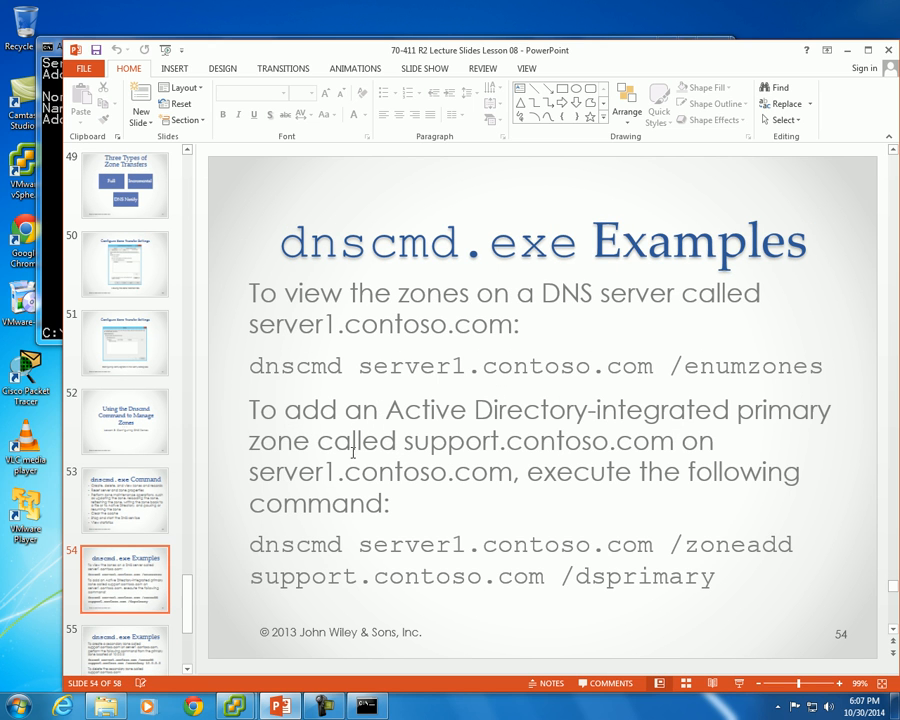
pyautogui.scroll(-1, 270, 457)
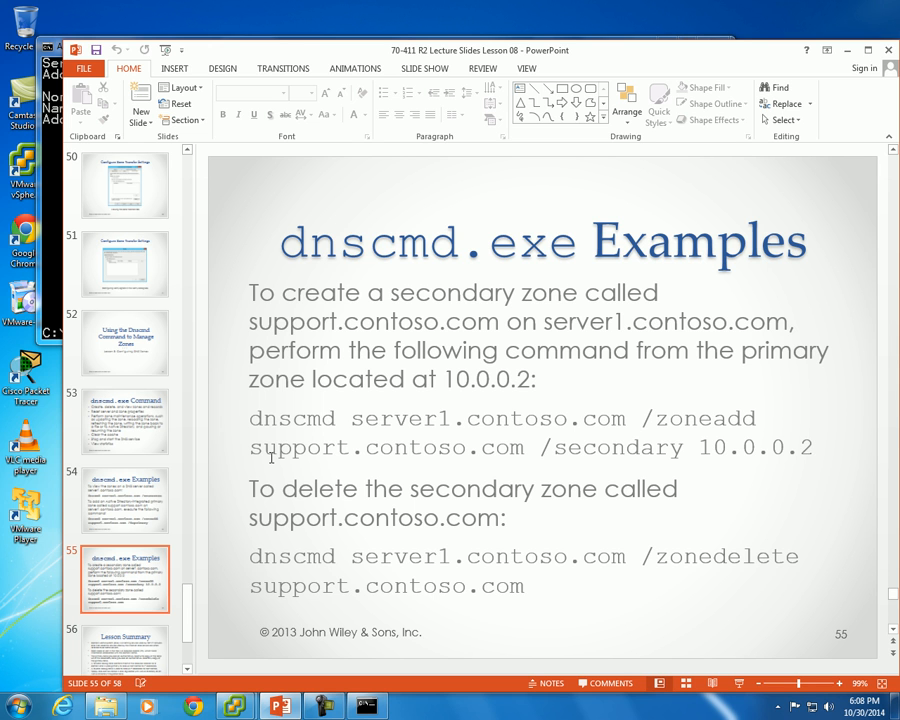
pyautogui.scroll(-1, 270, 457)
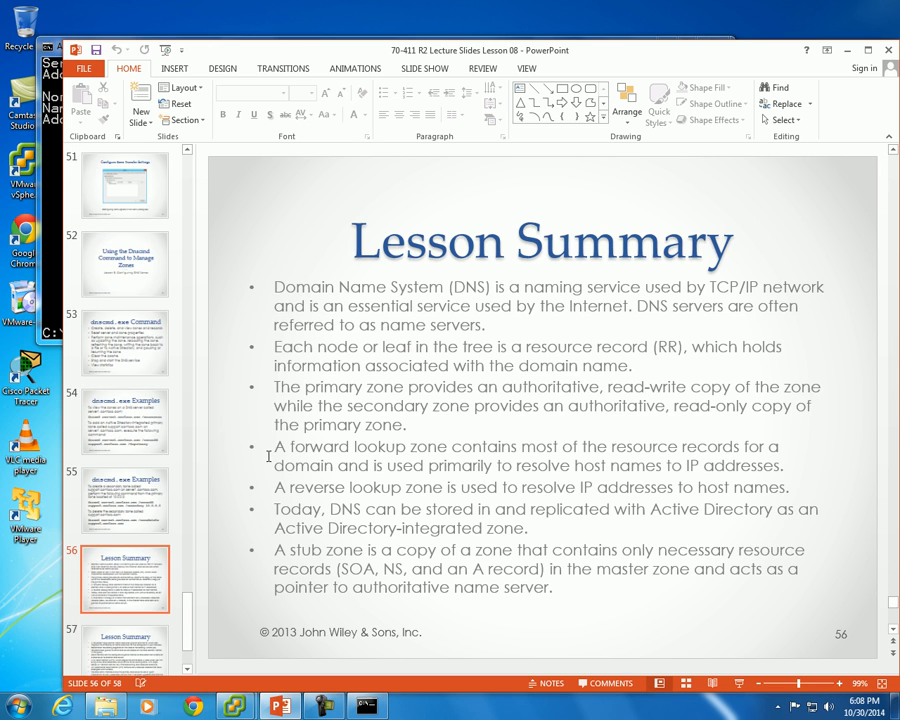
pyautogui.scroll(-1, 268, 457)
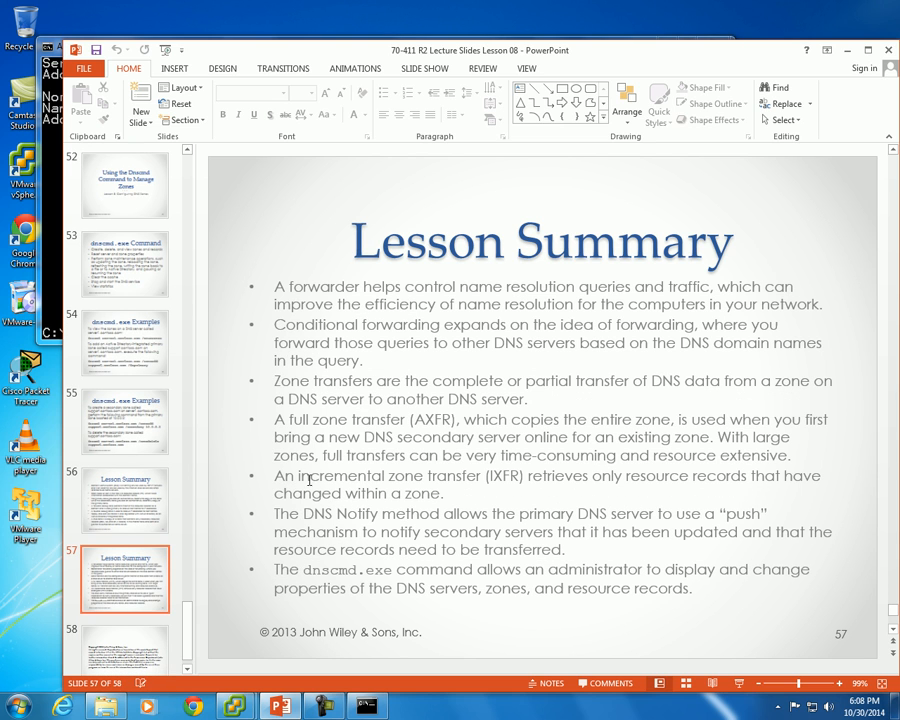
# Step: Close the lesson 08 presentation, open 70-411 R2 Lecture Slides Lesson 09 from the Net Admin folder and enable editing
pyautogui.click(888, 50)
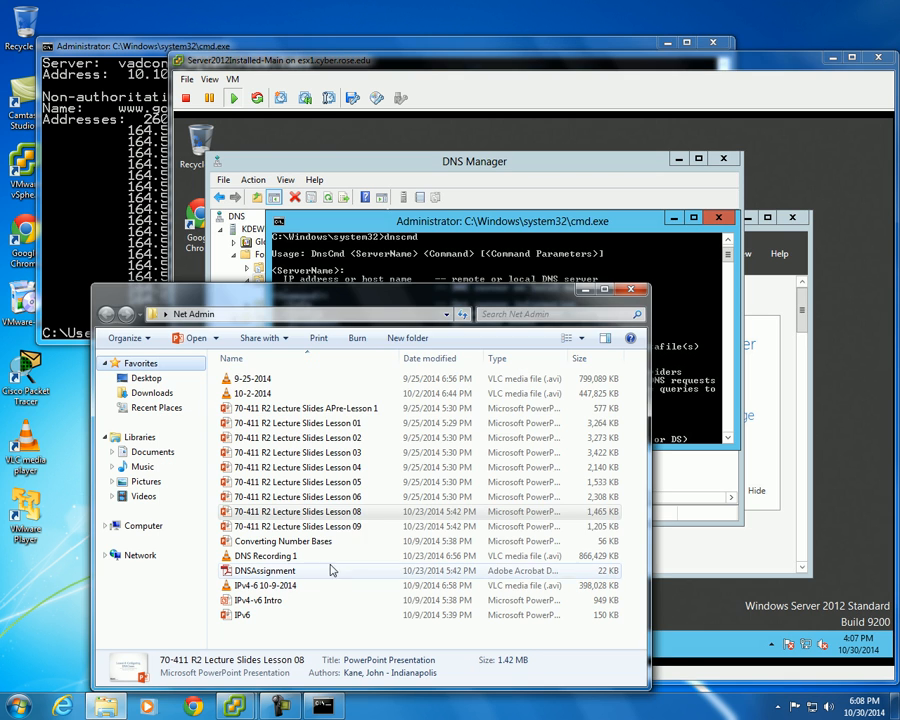
pyautogui.doubleClick(352, 527)
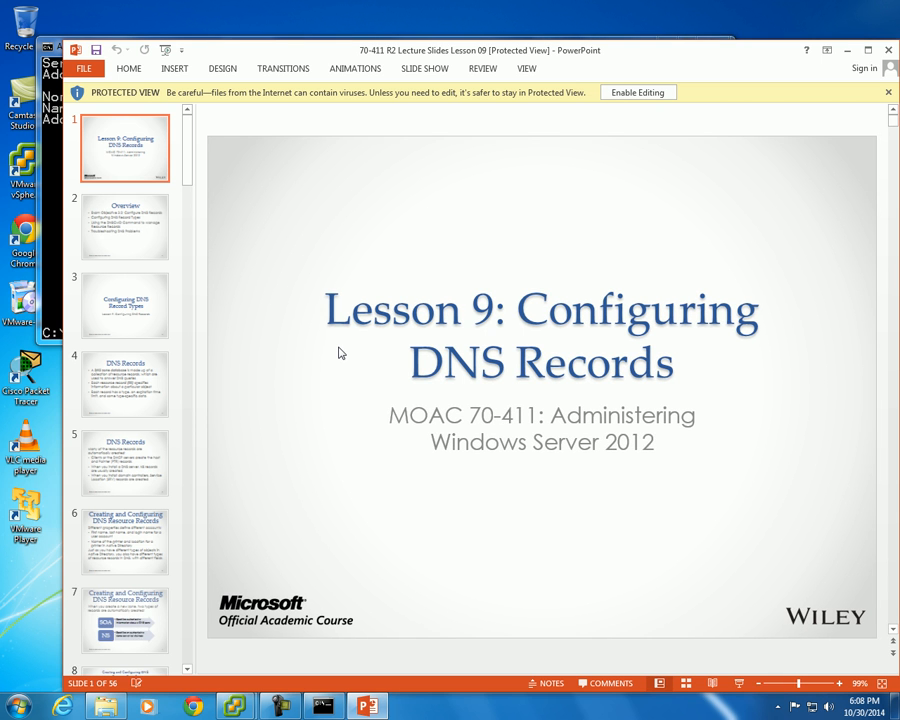
pyautogui.click(617, 96)
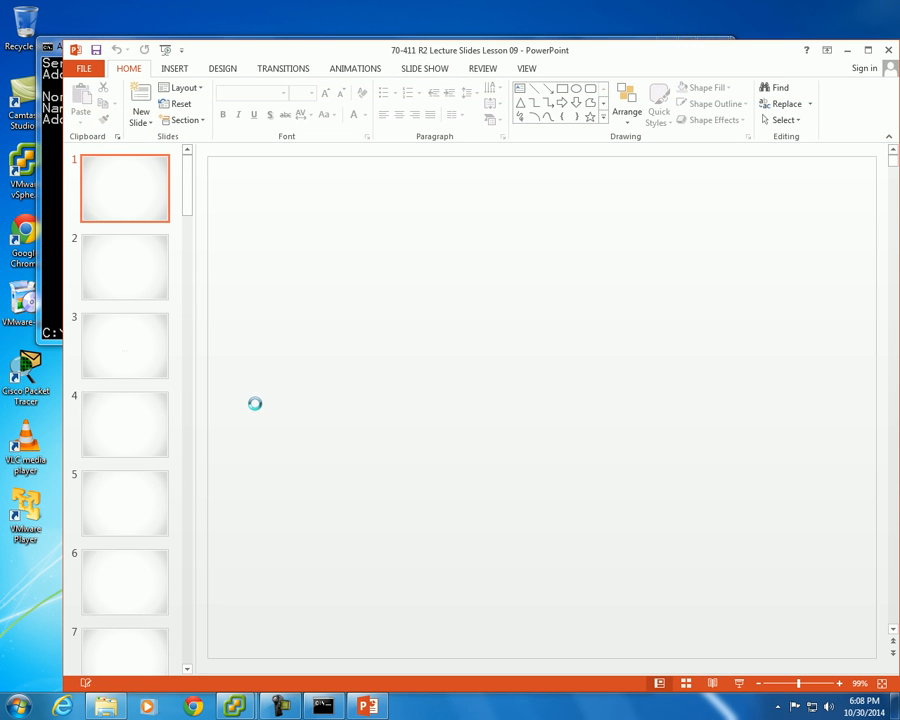
# Step: Go through the Lesson 9 slides from the title and Overview to the DNS Records slide on automatically created records
pyautogui.click(255, 406)
pyautogui.press('pagedown')
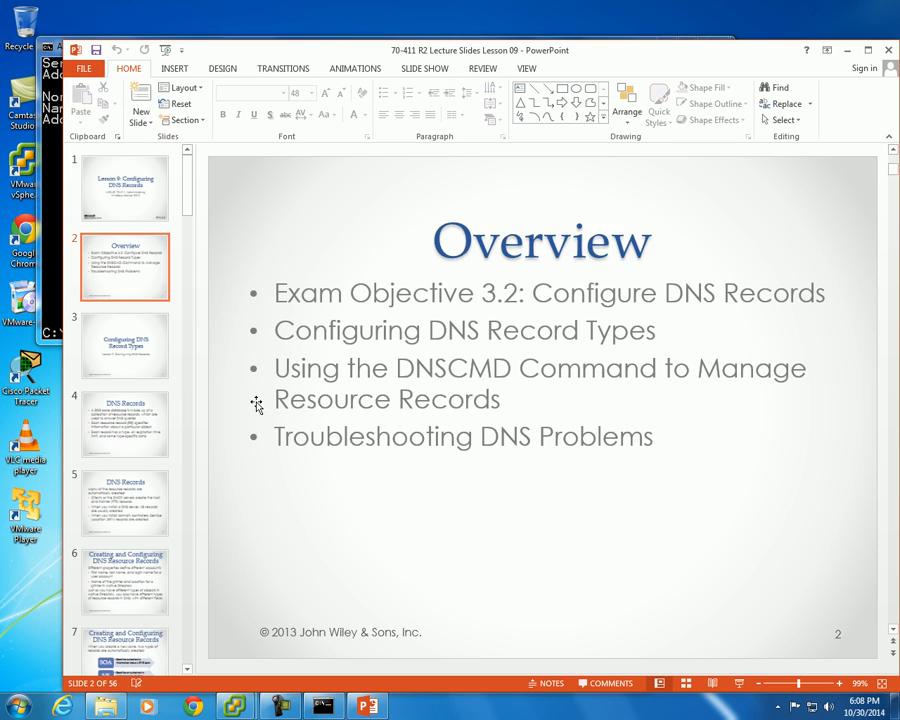
pyautogui.press('pagedown')
pyautogui.press('pagedown')
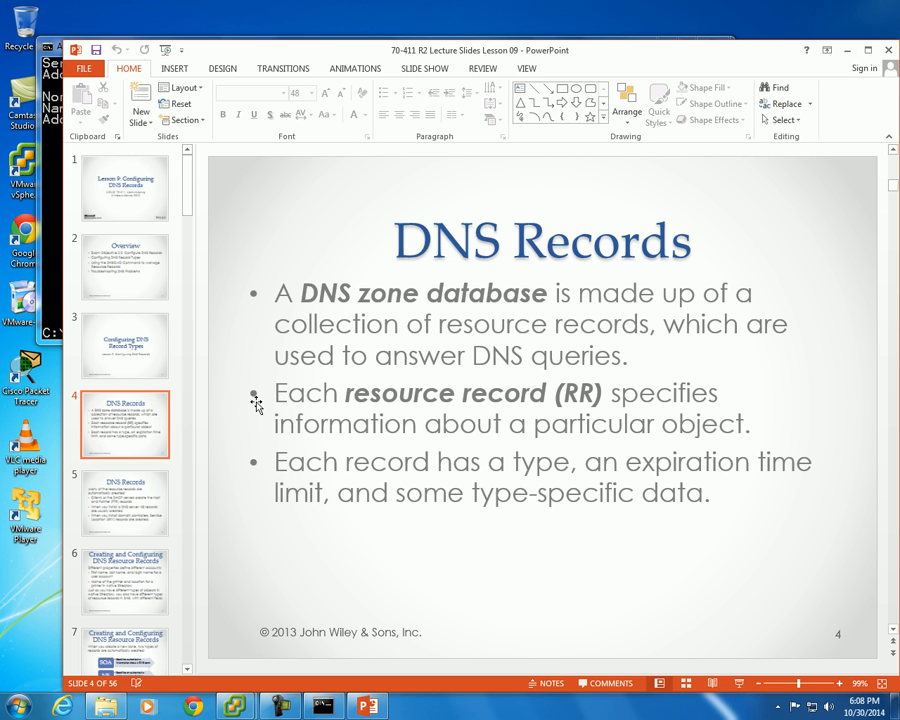
pyautogui.scroll(-1, 256, 403)
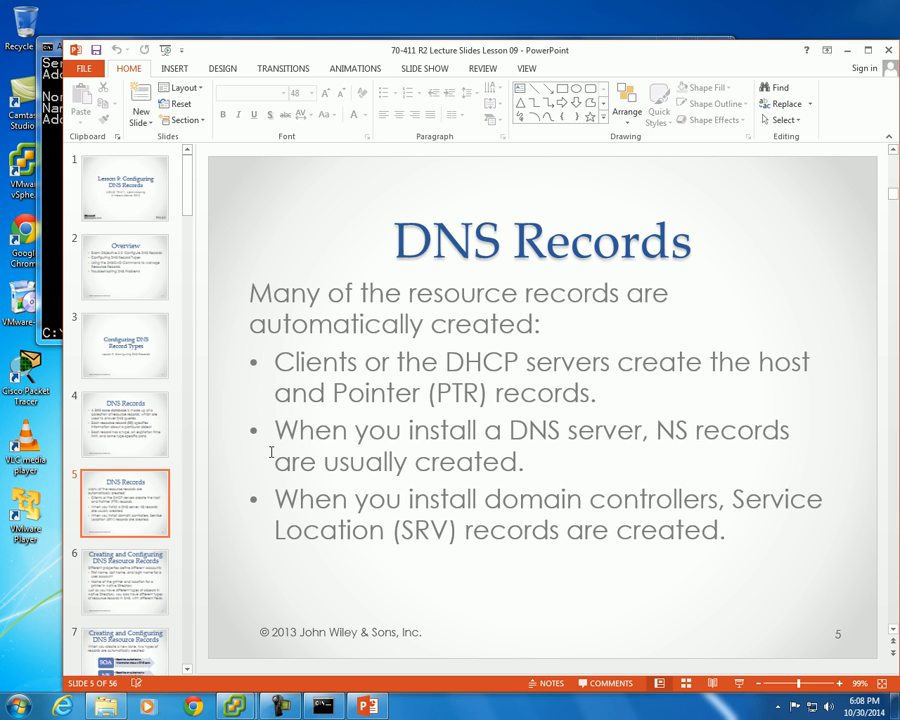
# Step: Advance the lecture to the slide on automatically created SOA and NS records, and exit the command prompt on the virtual server
pyautogui.scroll(-1, 324, 460)
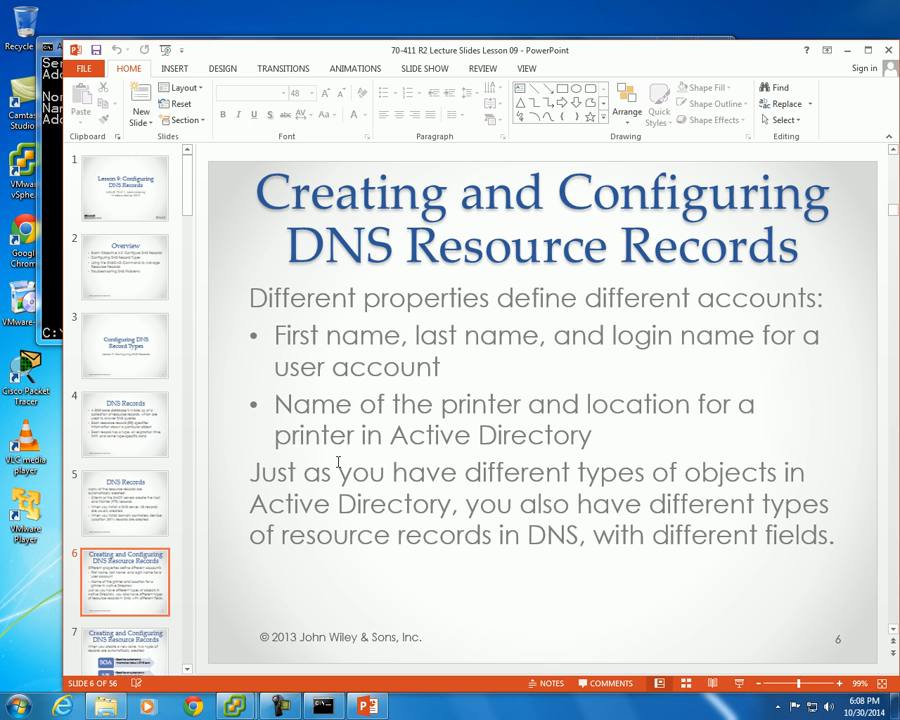
pyautogui.scroll(-1, 334, 461)
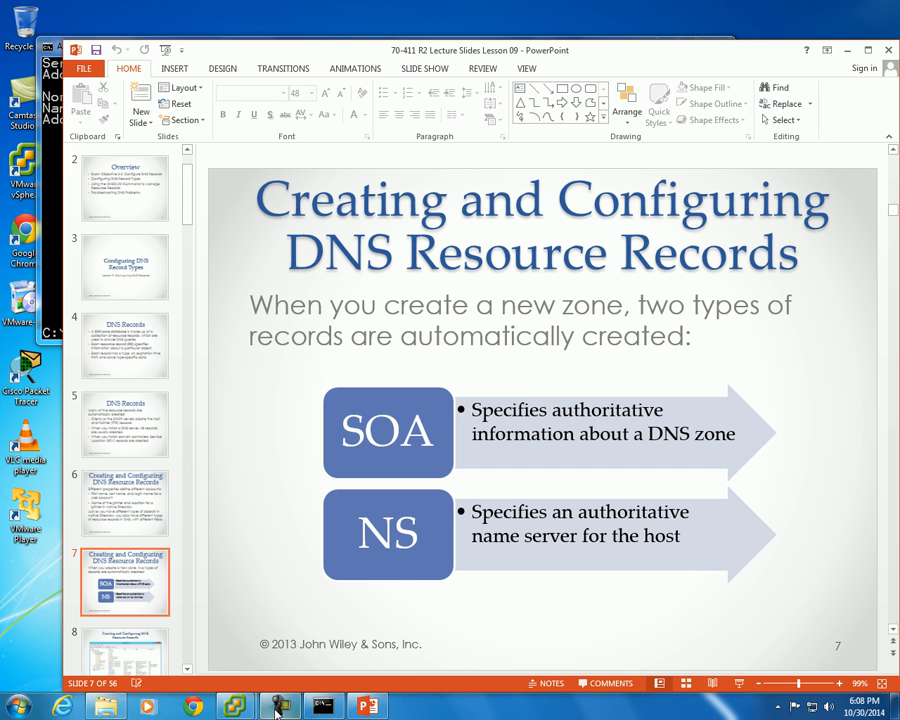
pyautogui.moveTo(235, 705)
pyautogui.click(292, 640)
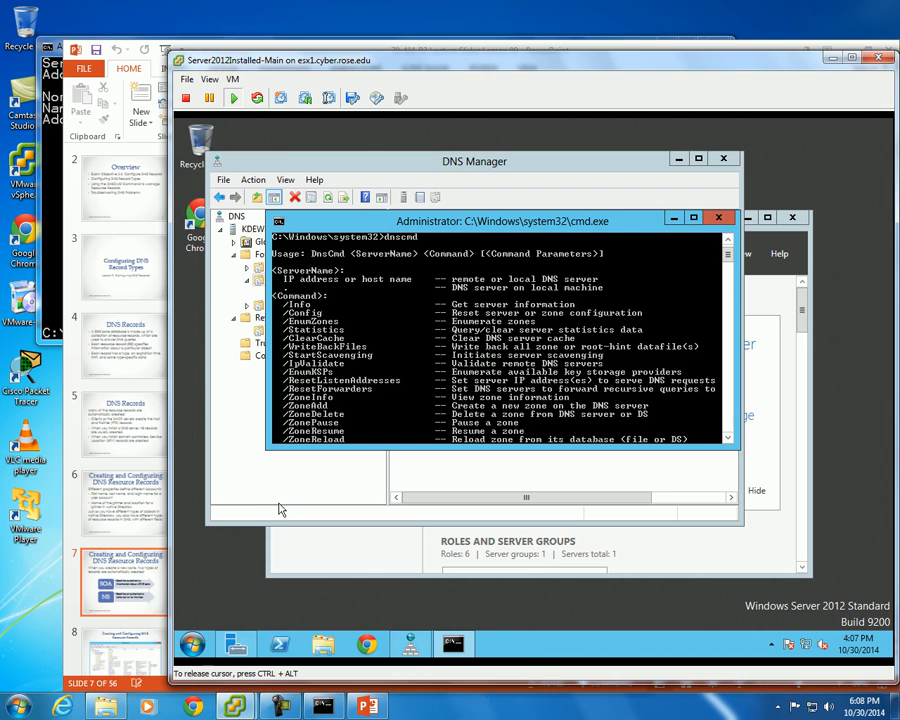
pyautogui.write('exit')
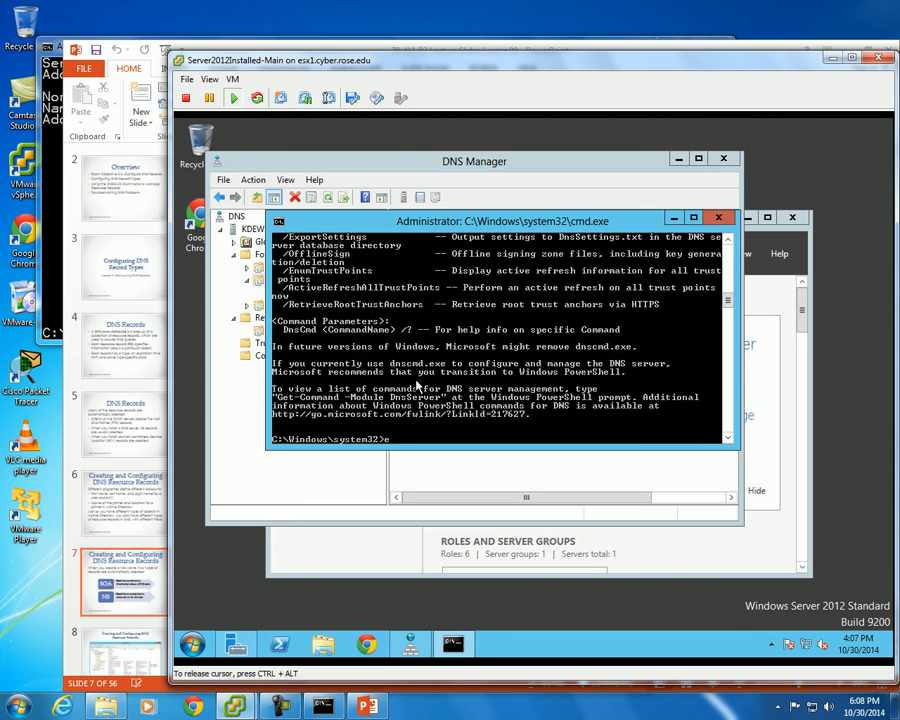
pyautogui.press('Return')
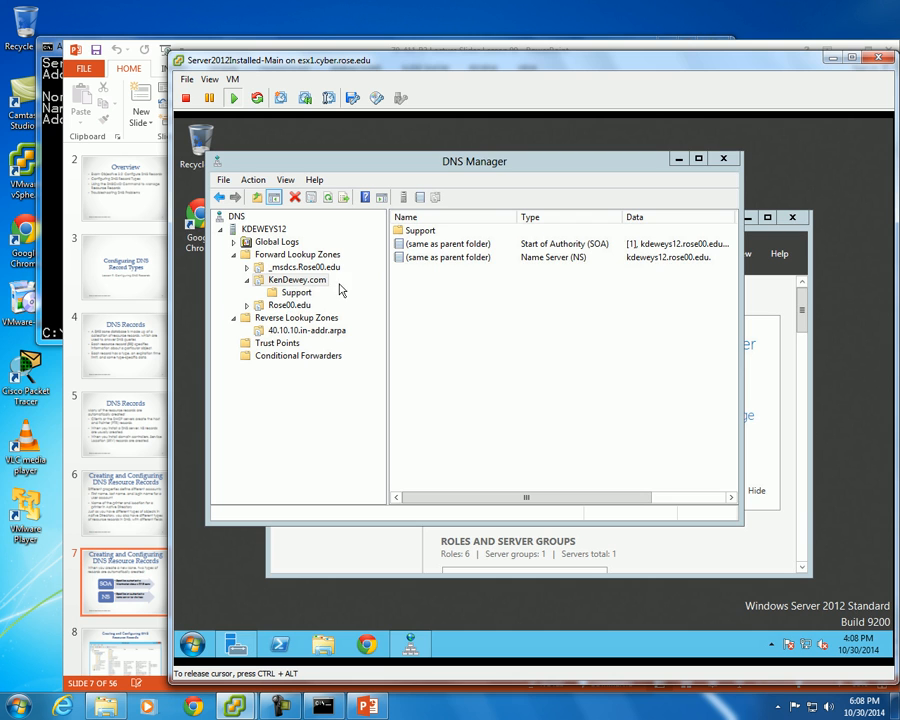
pyautogui.click(295, 293)
pyautogui.rightClick(295, 293)
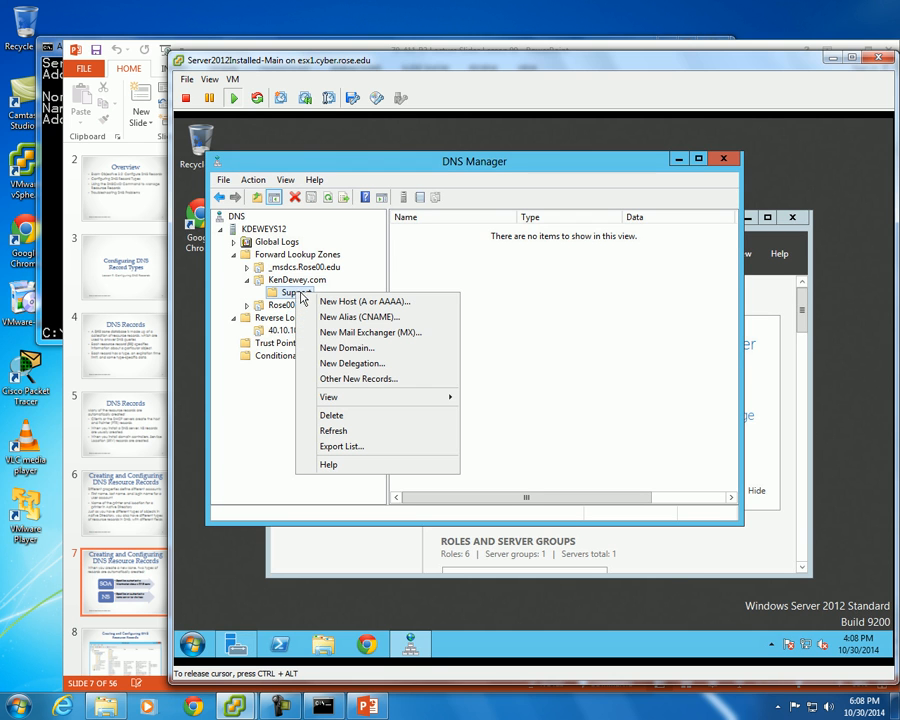
pyautogui.click(322, 281)
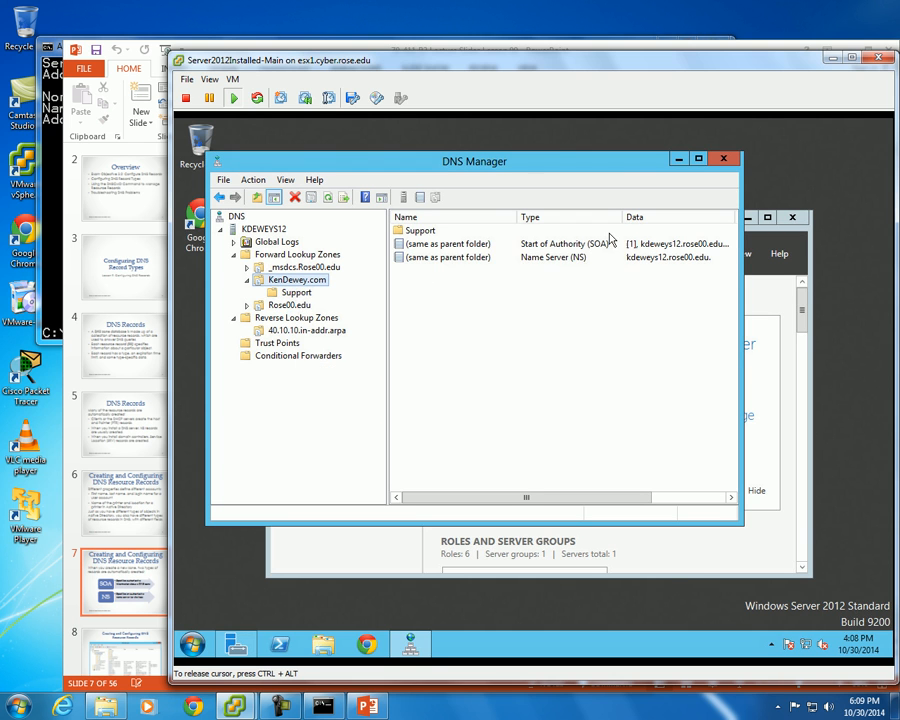
pyautogui.click(496, 244)
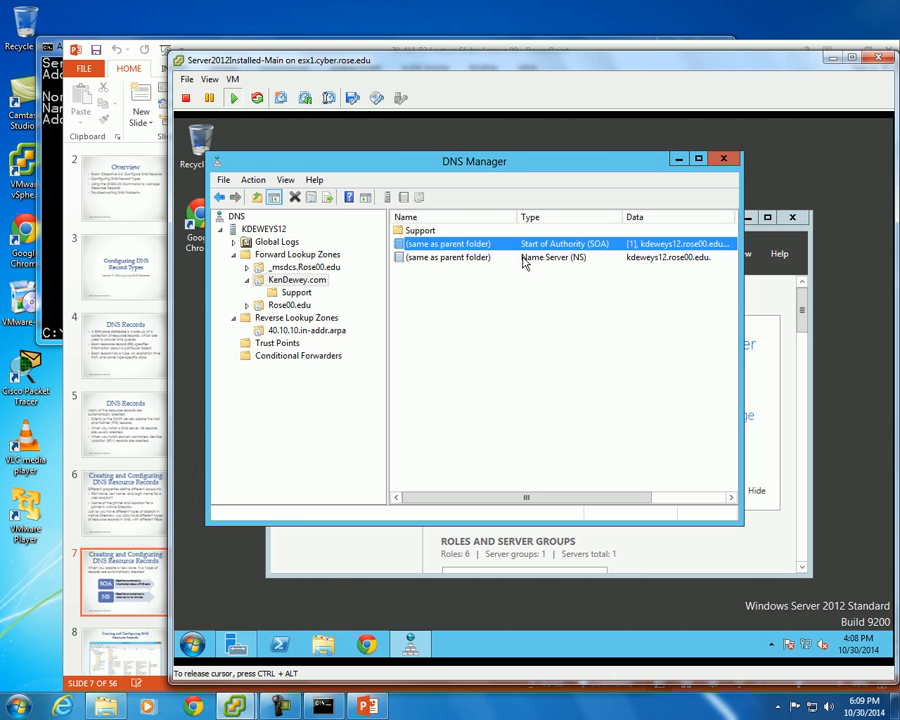
pyautogui.doubleClick(447, 248)
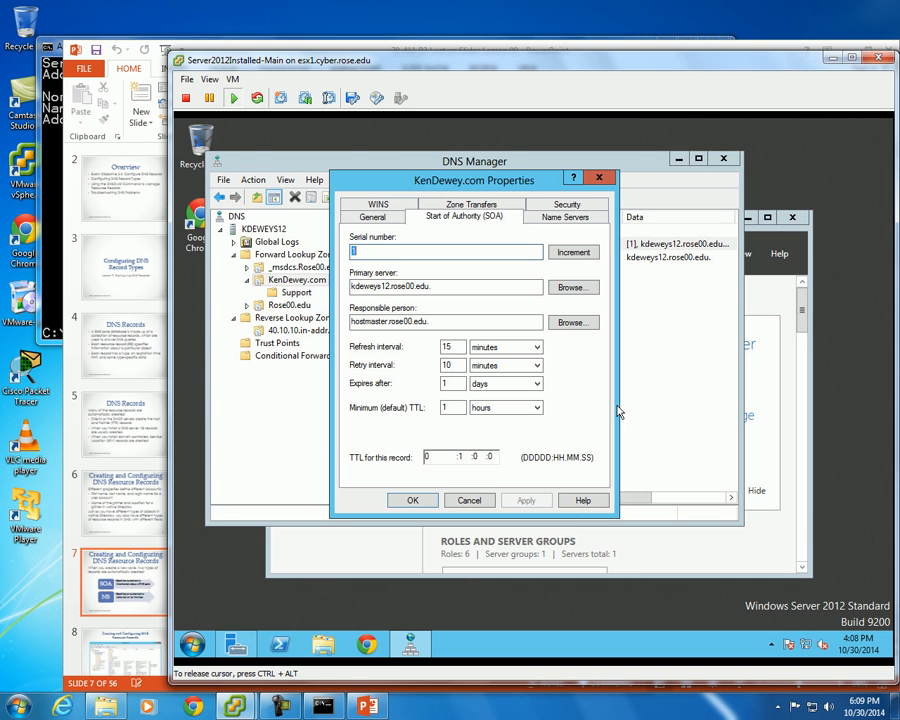
pyautogui.write('2')
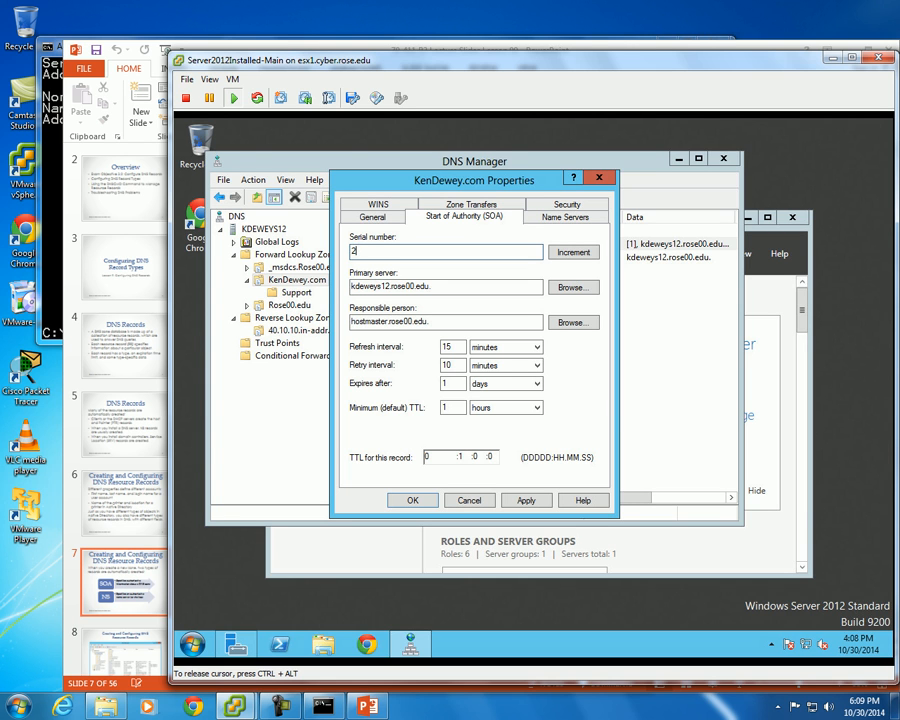
pyautogui.write('014103001')
pyautogui.click(534, 503)
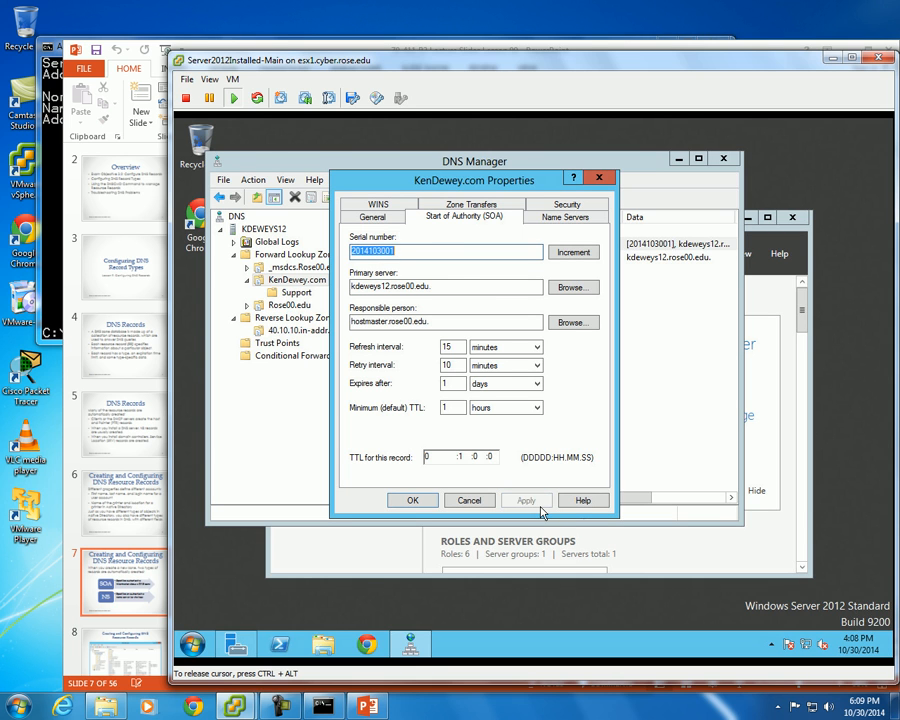
# Step: Try to add a name server to the zone by resolving 10.10.0.4 as its fully qualified domain name, and cancel the record
pyautogui.click(567, 216)
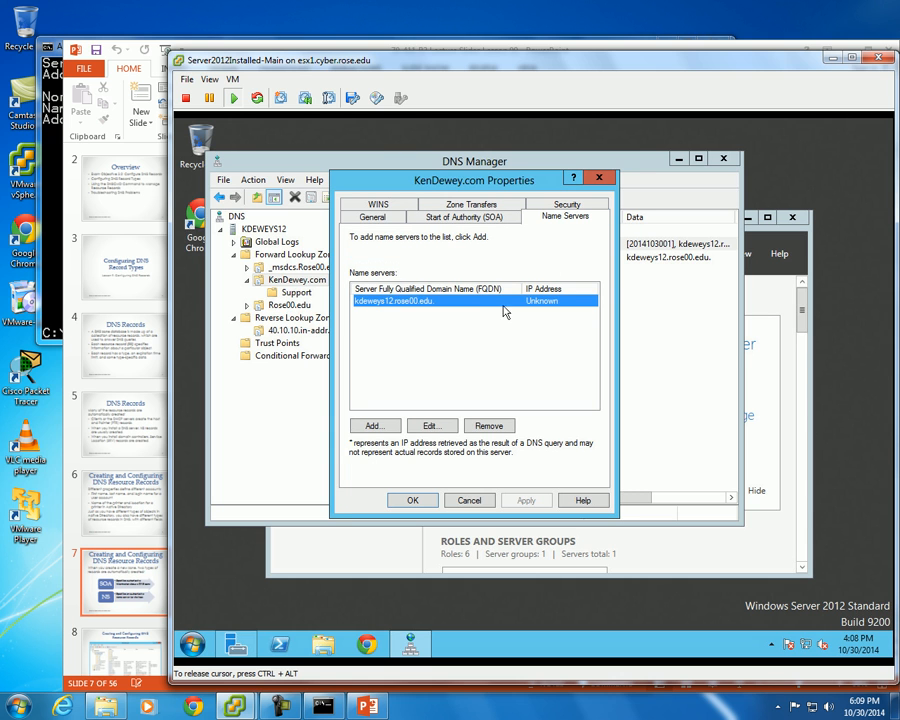
pyautogui.moveTo(395, 188); pyautogui.dragTo(630, 180)
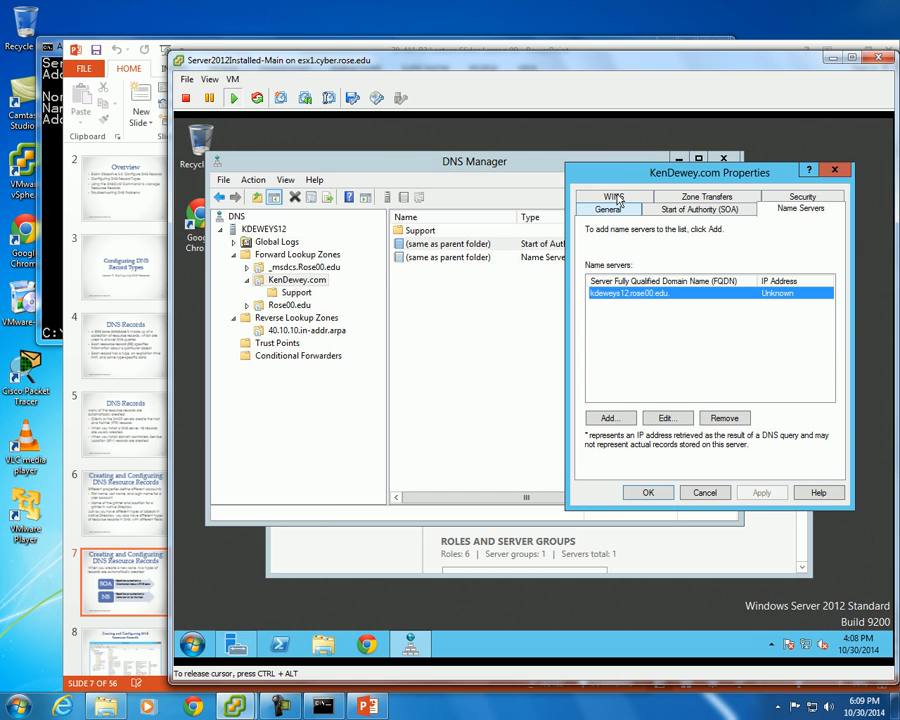
pyautogui.moveTo(678, 179); pyautogui.dragTo(576, 167)
pyautogui.click(569, 408)
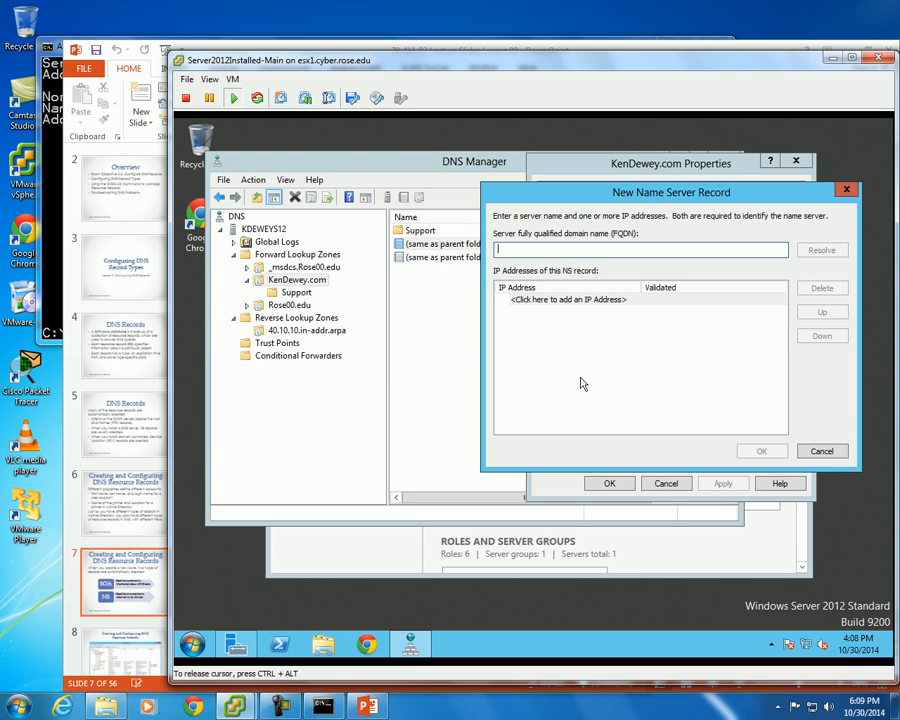
pyautogui.write('10.10.0.4')
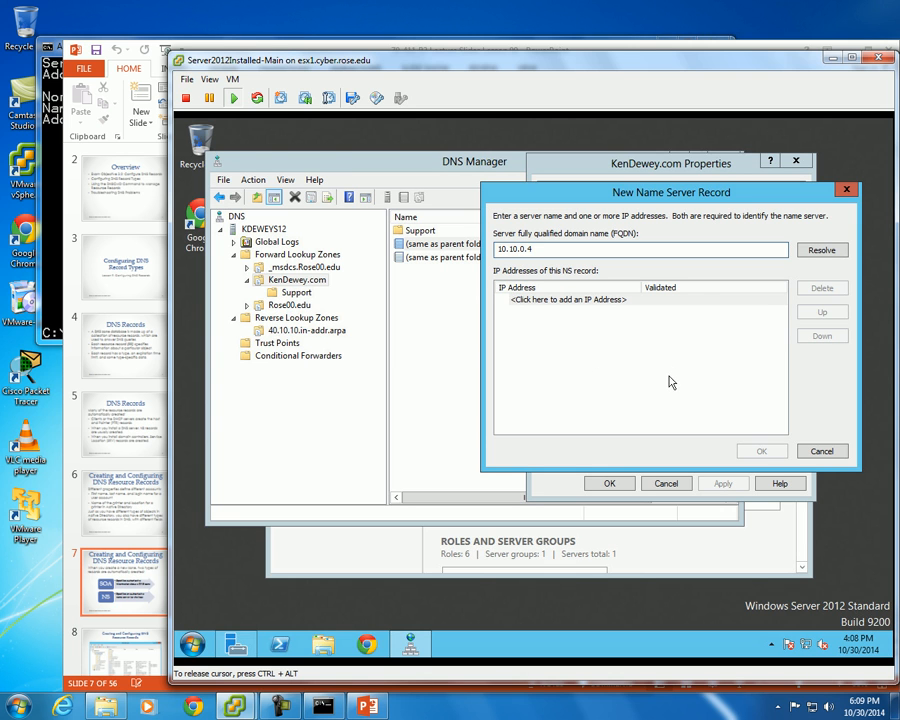
pyautogui.click(818, 250)
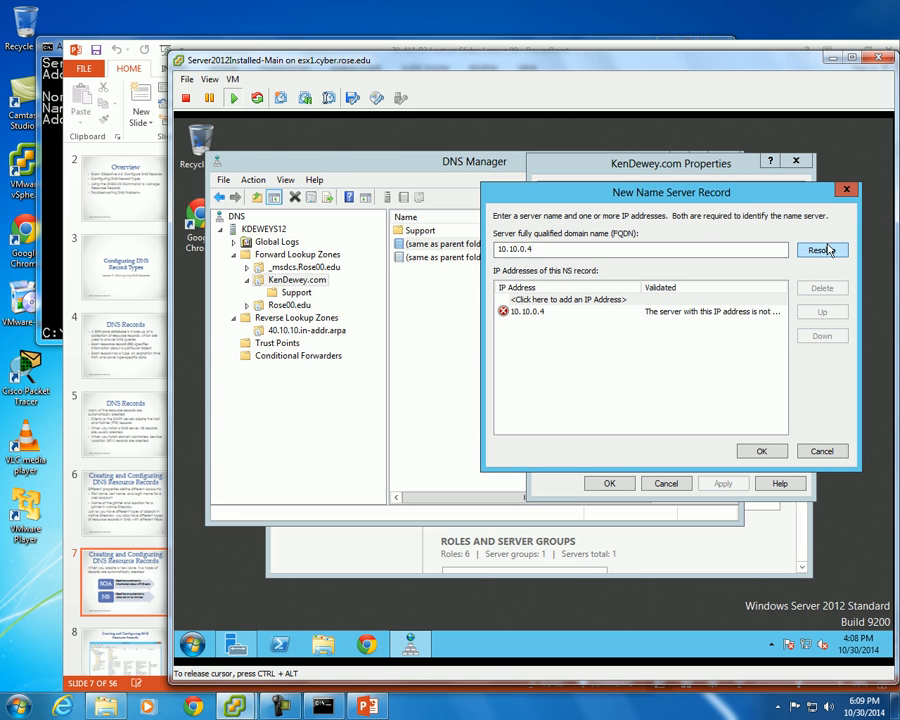
pyautogui.click(536, 311)
pyautogui.press('BackSpace')
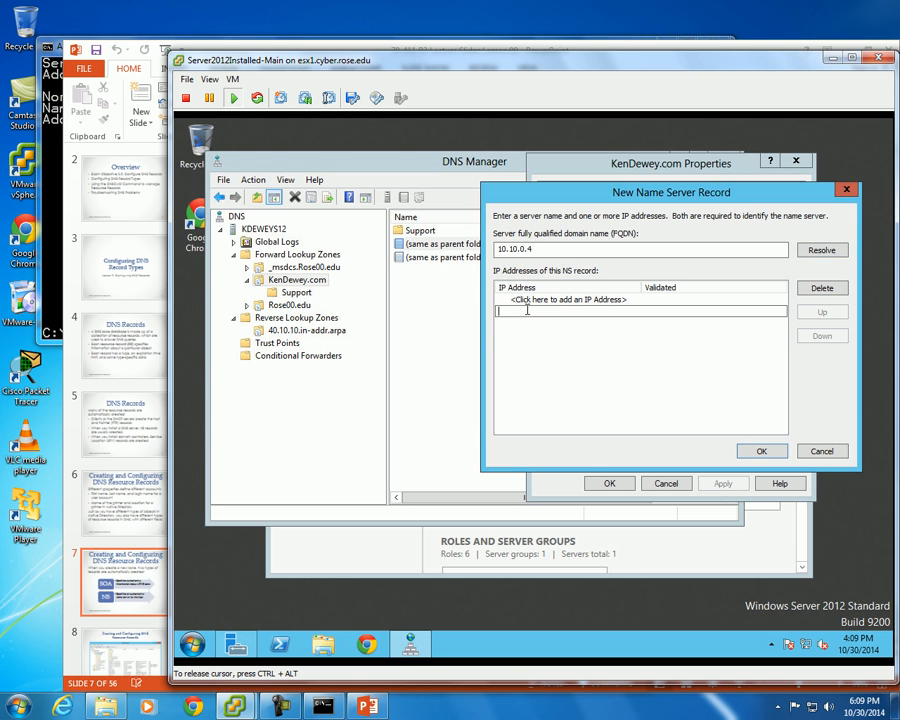
pyautogui.click(538, 301)
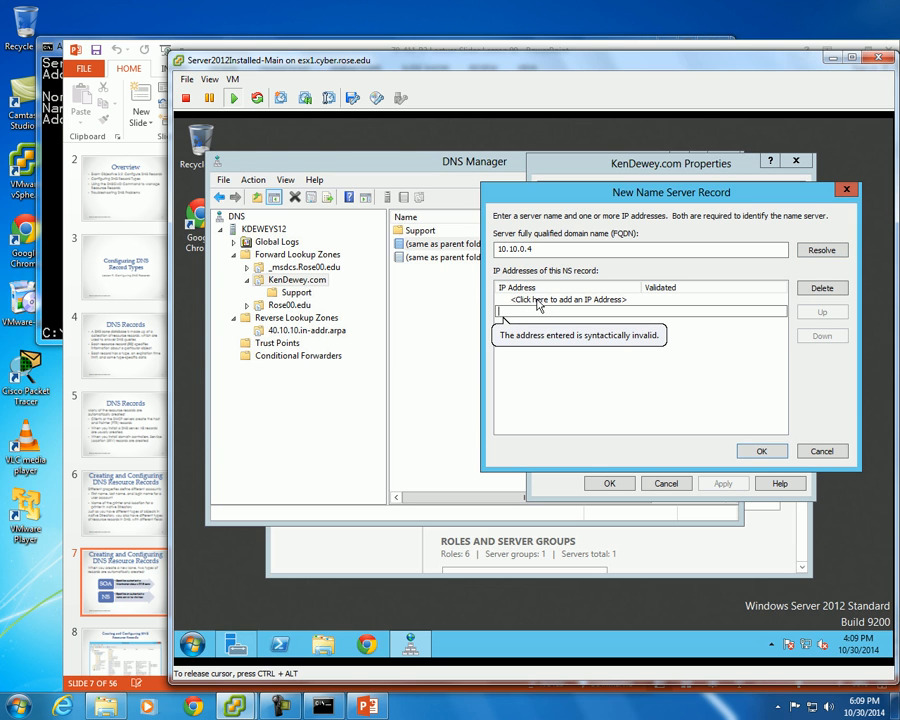
pyautogui.click(804, 293)
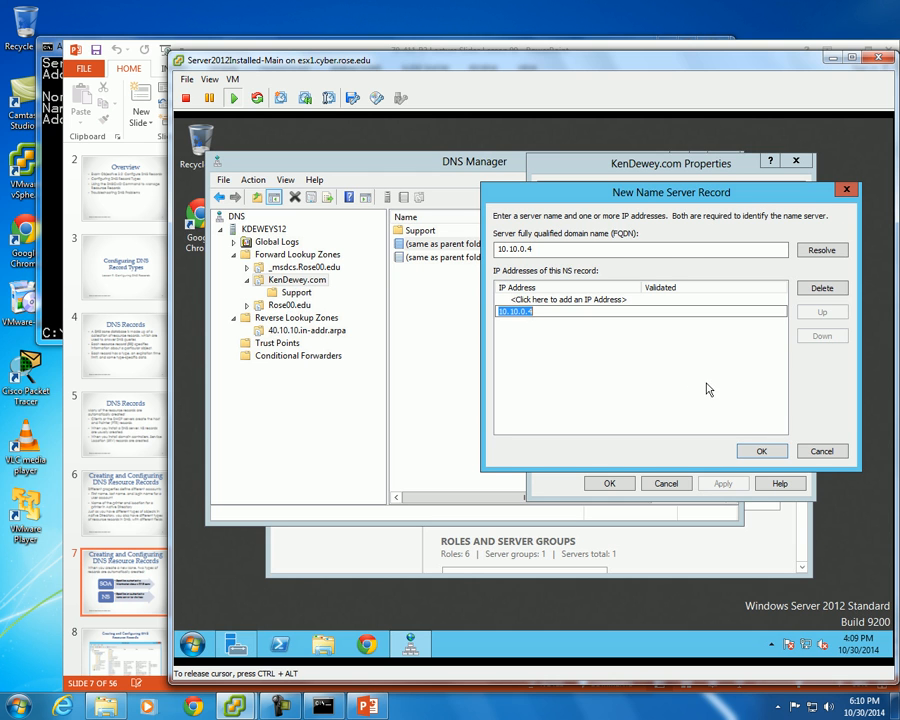
pyautogui.click(826, 451)
# Step: Try to add a name server record using only the IP address 10.10.0.4, and discard it along with the zone properties dialog
pyautogui.click(568, 410)
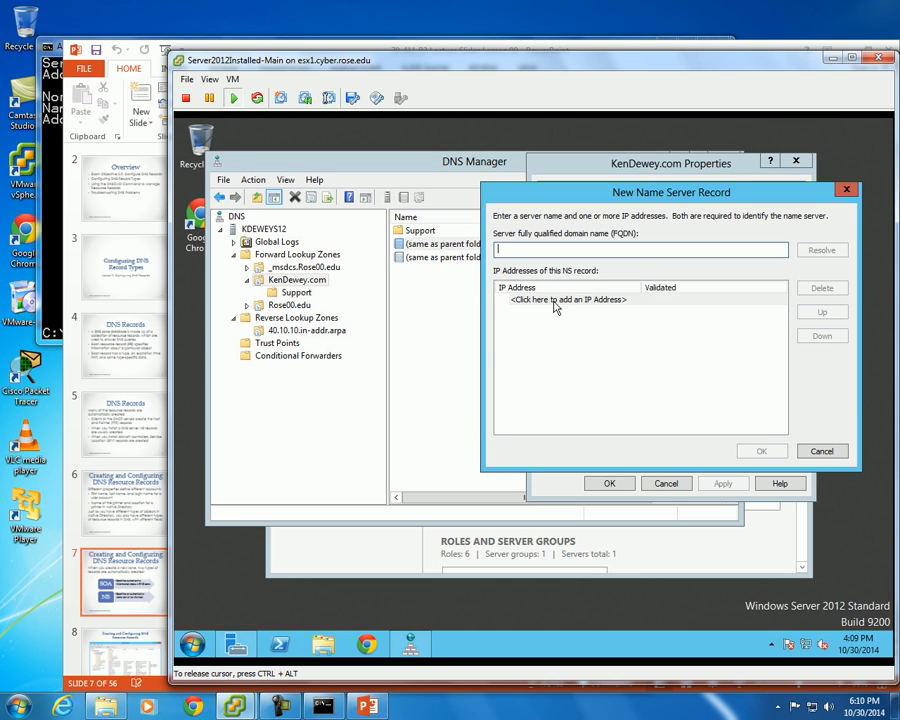
pyautogui.click(555, 300)
pyautogui.write('10.1')
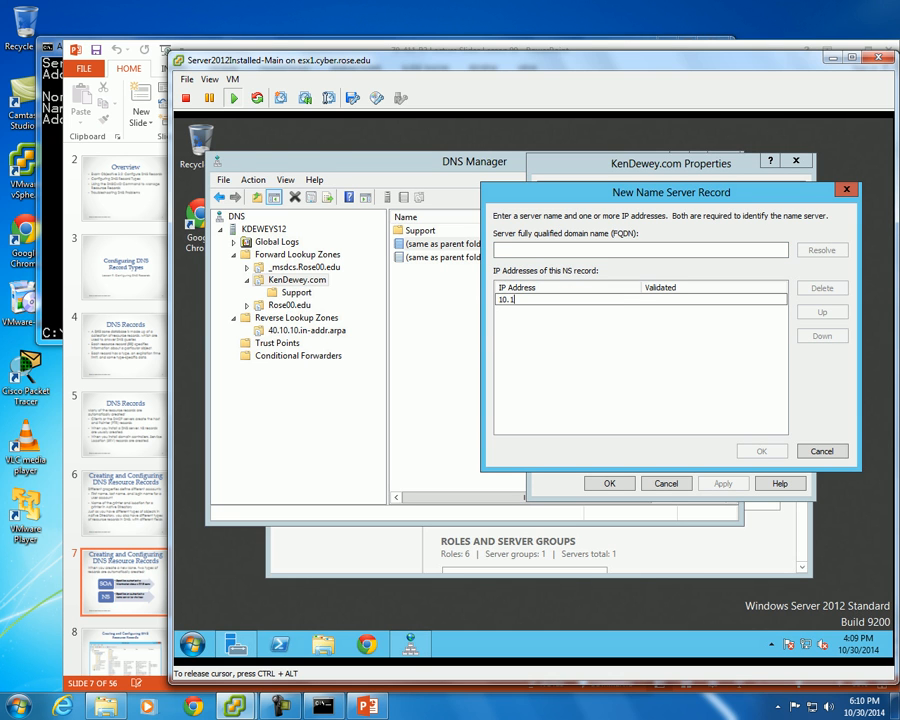
pyautogui.write('0.0.4')
pyautogui.press('Return')
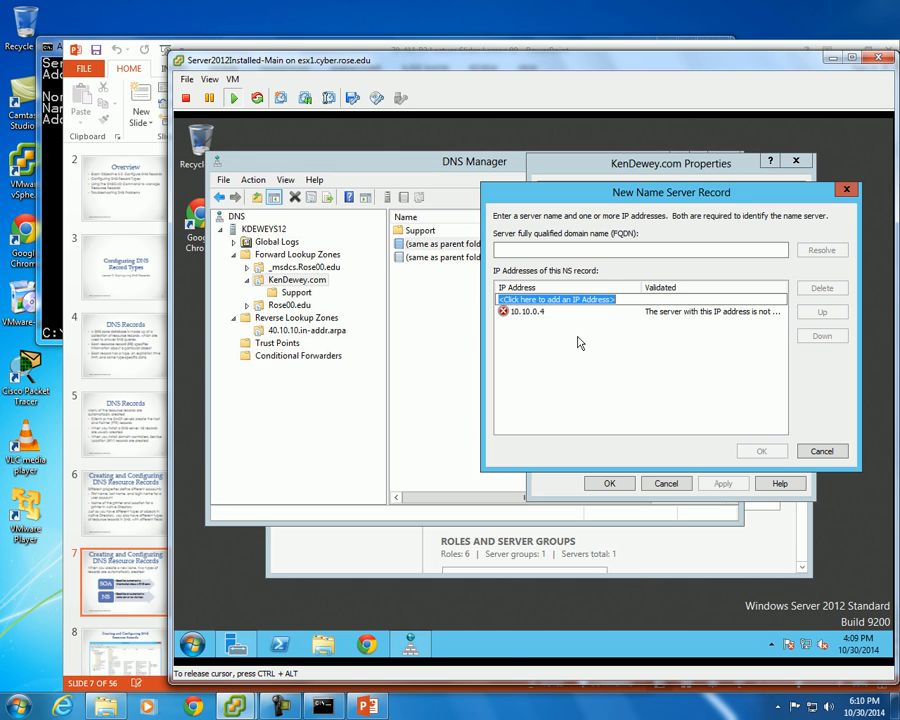
pyautogui.click(541, 250)
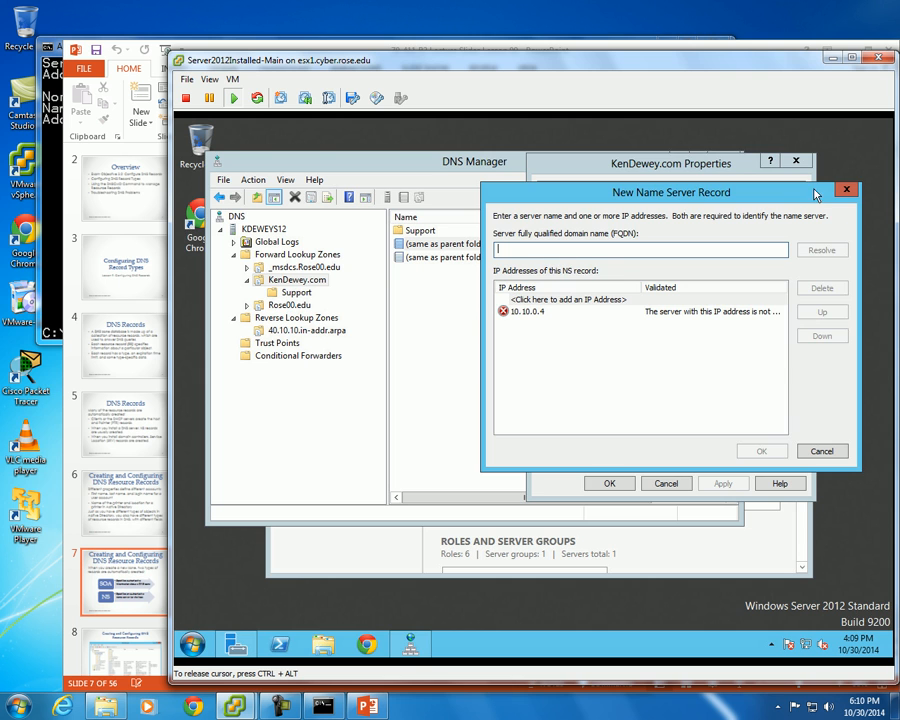
pyautogui.click(844, 190)
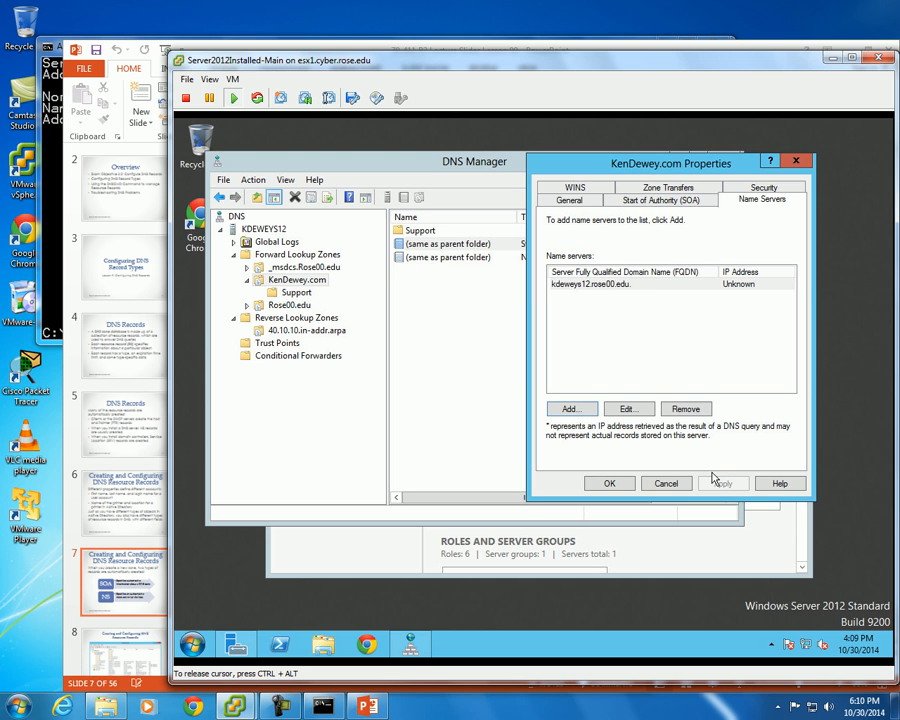
pyautogui.click(667, 487)
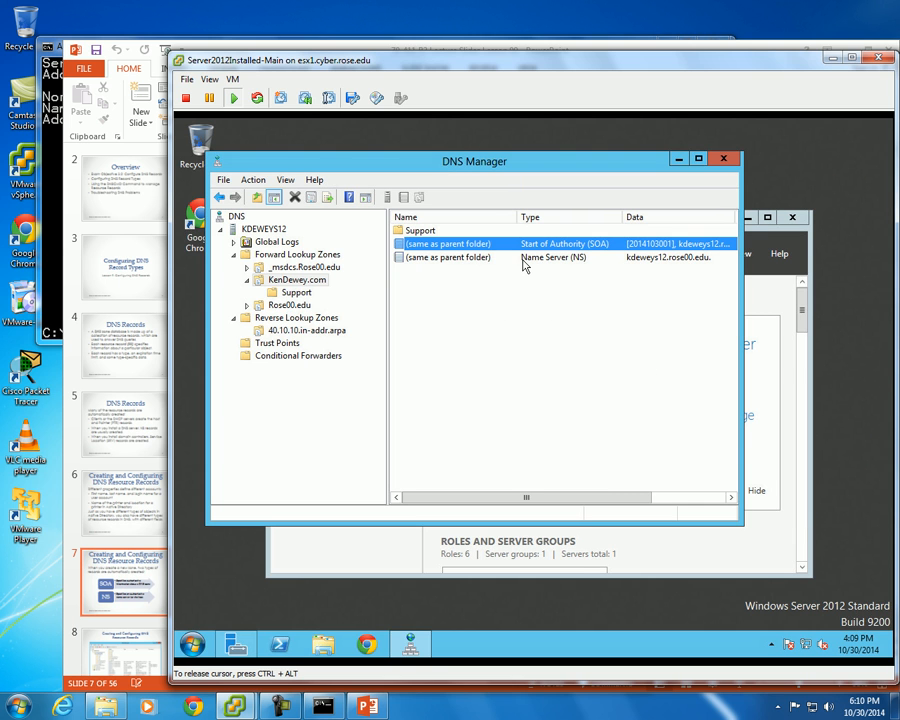
# Step: View the zone's Name Server record properties, and return to the PowerPoint lecture to advance to the Most Common Resource Records slide
pyautogui.doubleClick(428, 258)
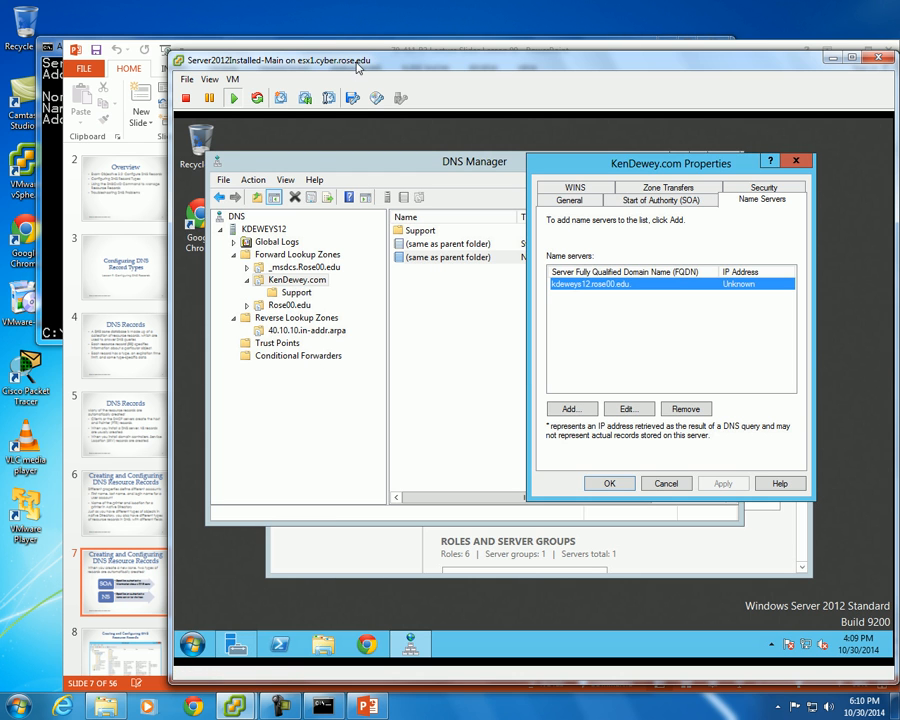
pyautogui.click(368, 706)
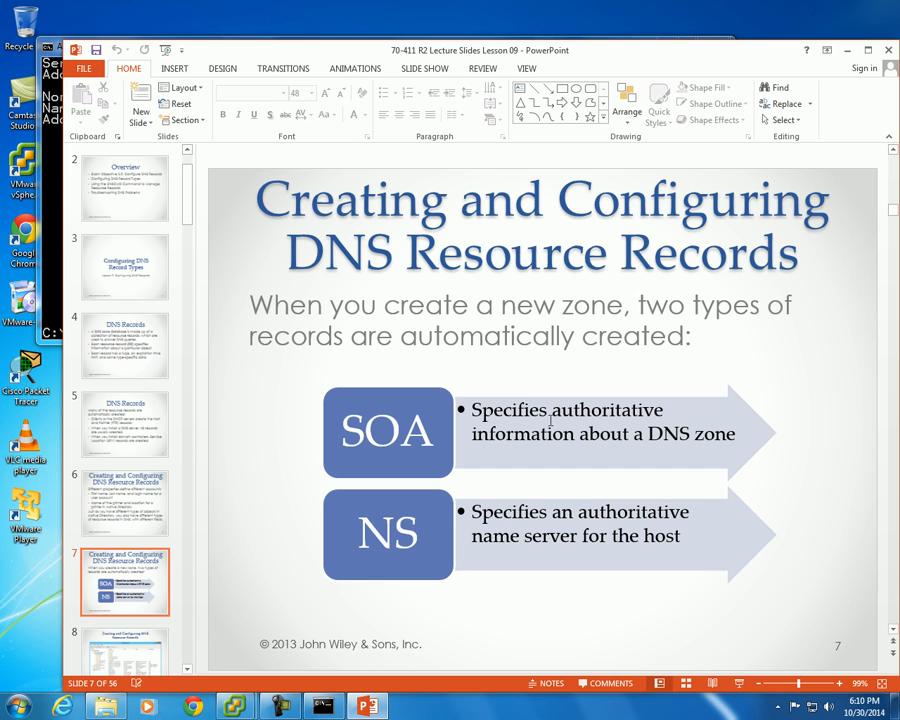
pyautogui.scroll(-1, 550, 421)
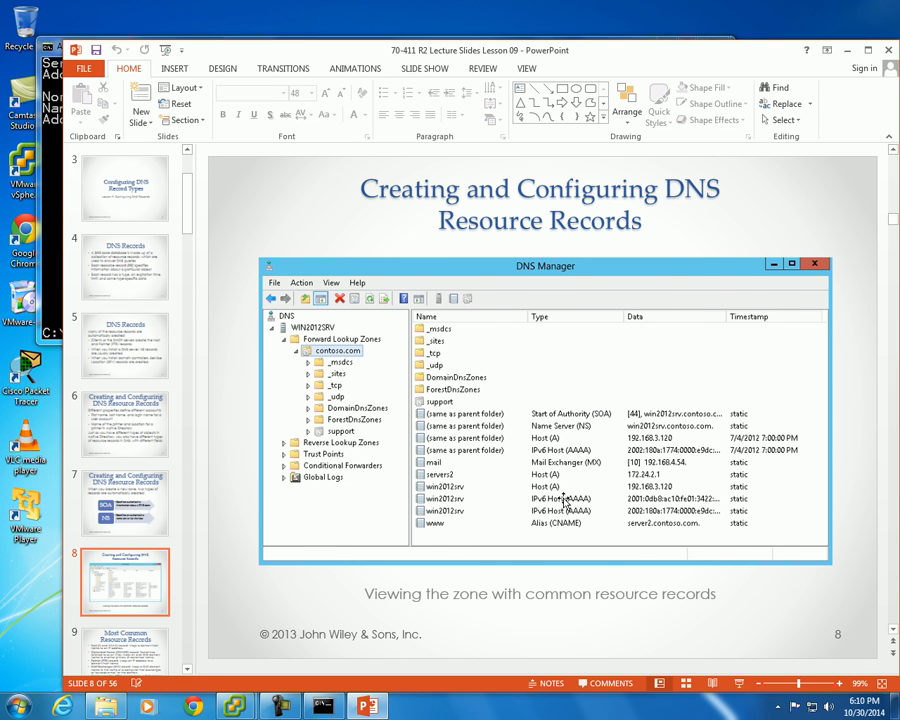
pyautogui.scroll(-1, 564, 500)
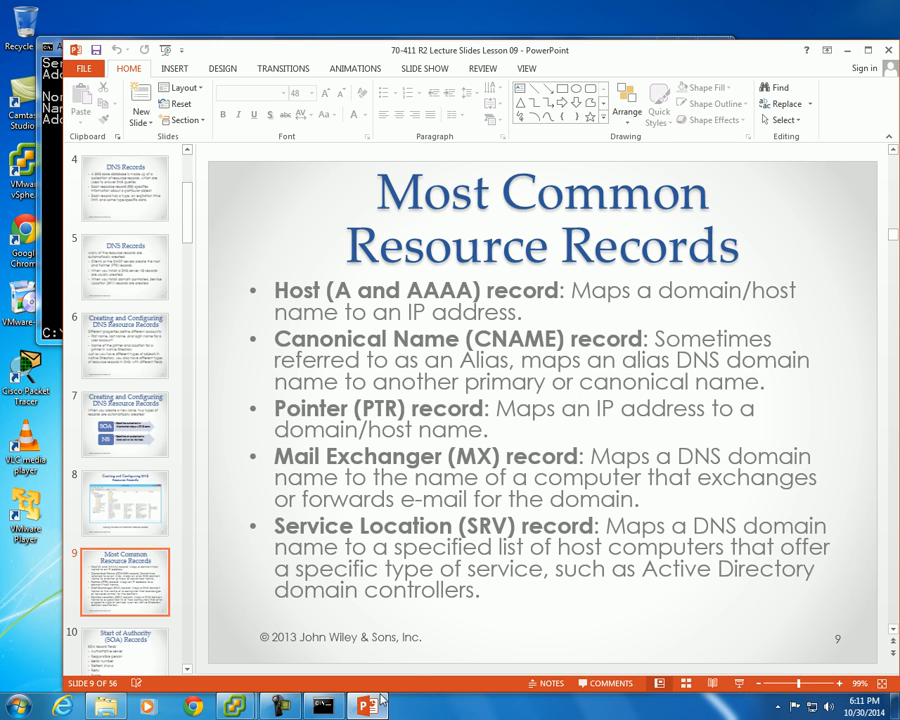
# Step: Switch to the Server2012Installed-Main virtual machine, cancel the zone properties dialog, and select the .com forward lookup zone
pyautogui.moveTo(287, 712)
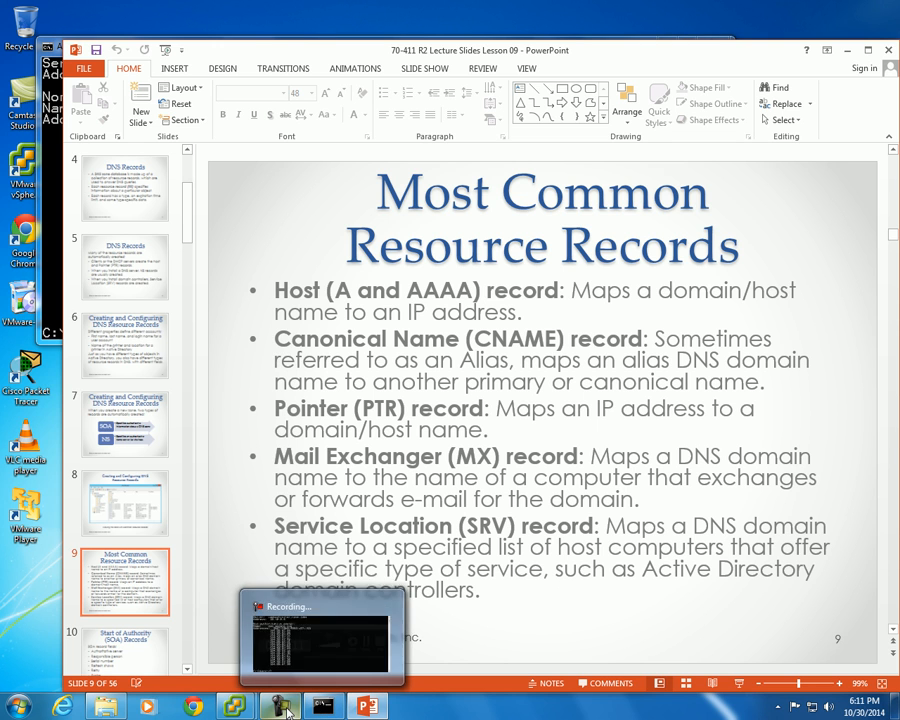
pyautogui.moveTo(250, 712)
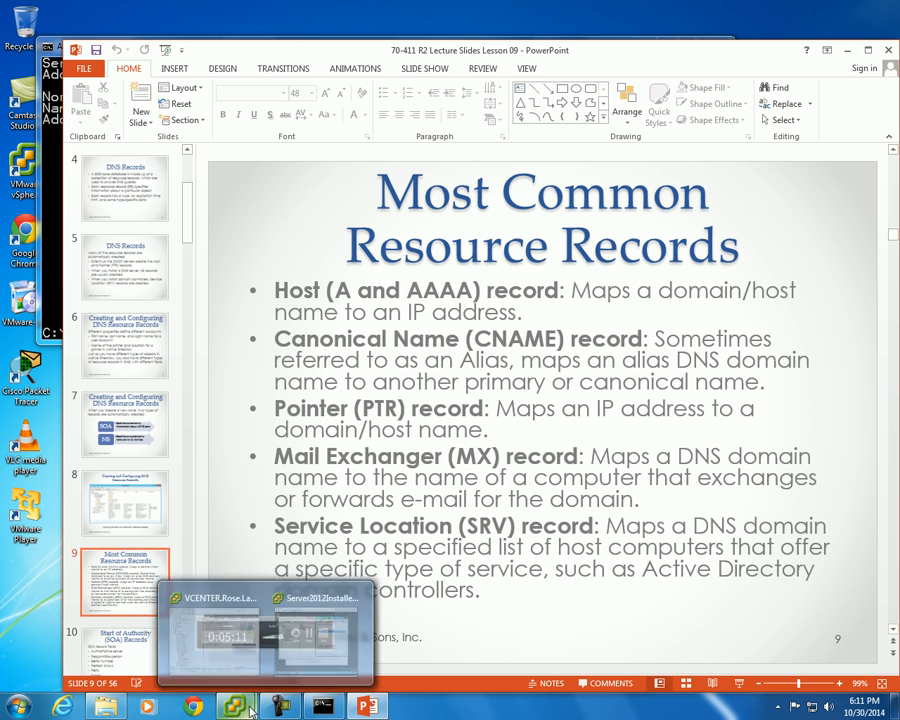
pyautogui.click(293, 627)
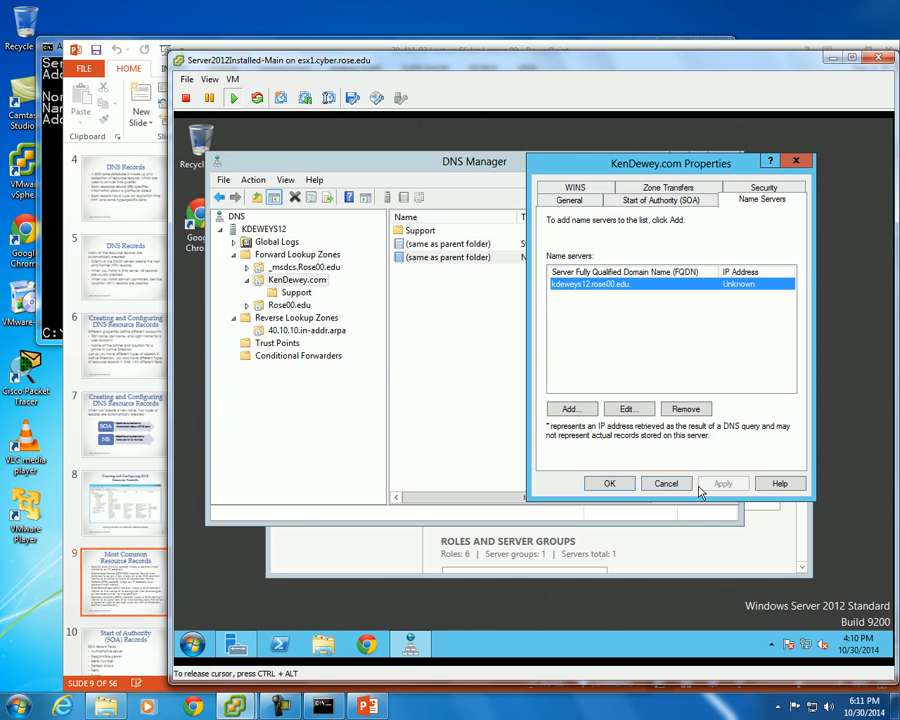
pyautogui.click(666, 484)
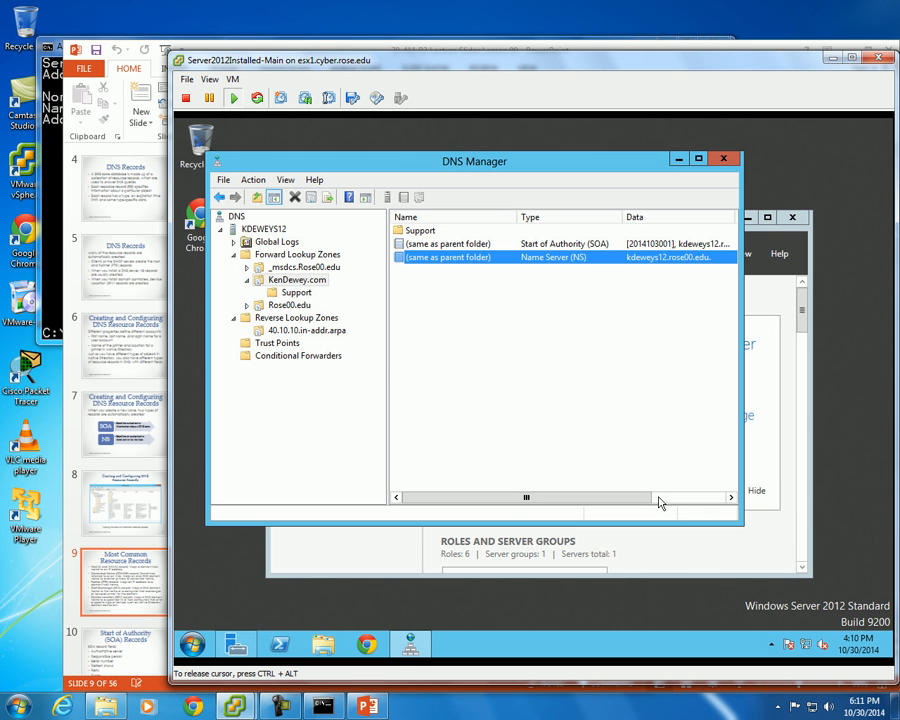
pyautogui.click(290, 280)
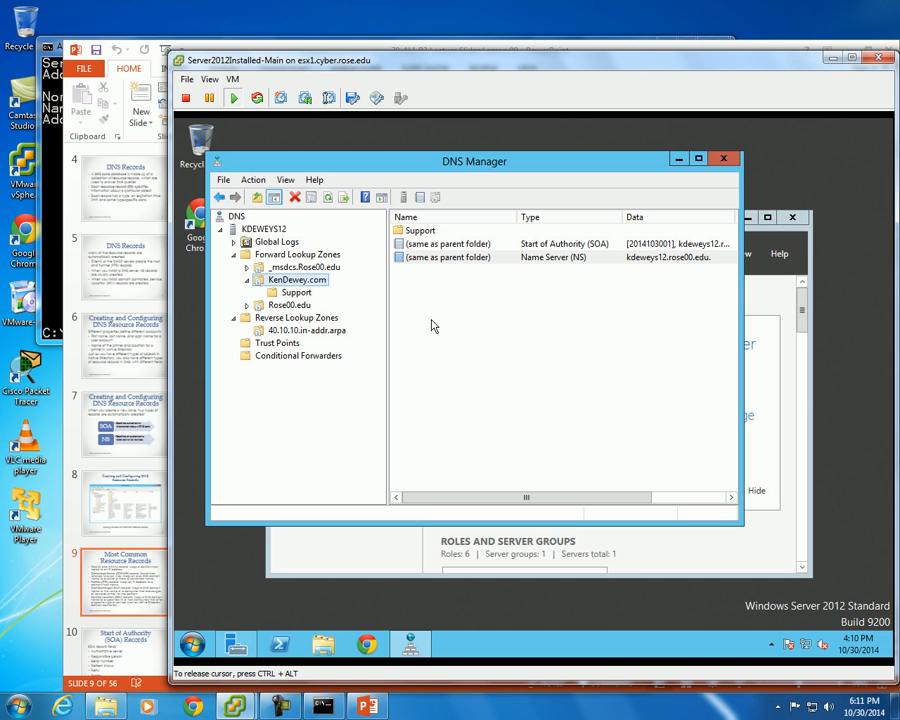
pyautogui.rightClick(450, 315)
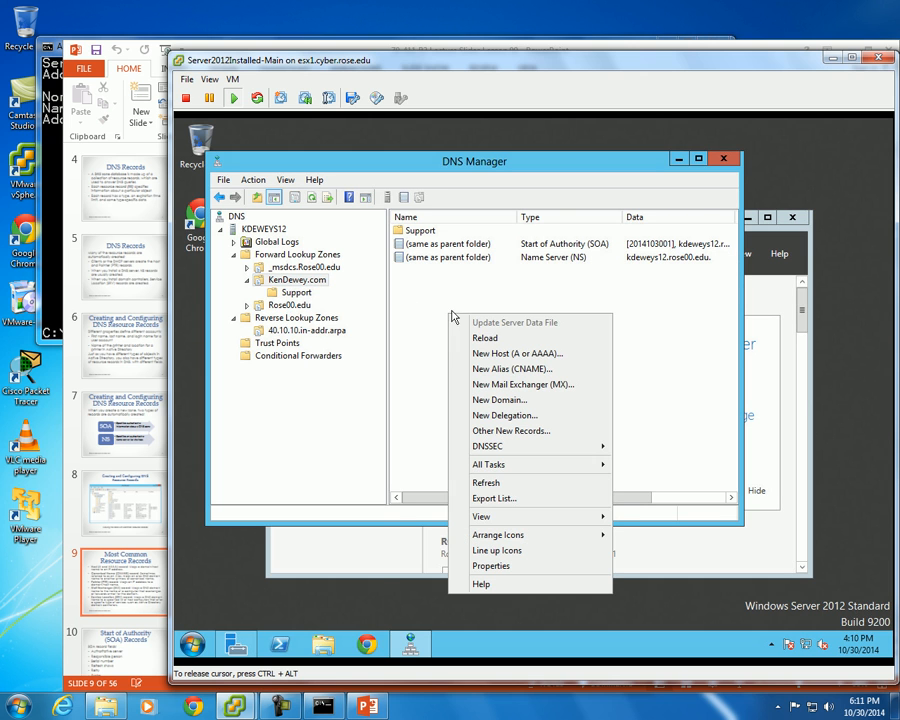
pyautogui.click(500, 356)
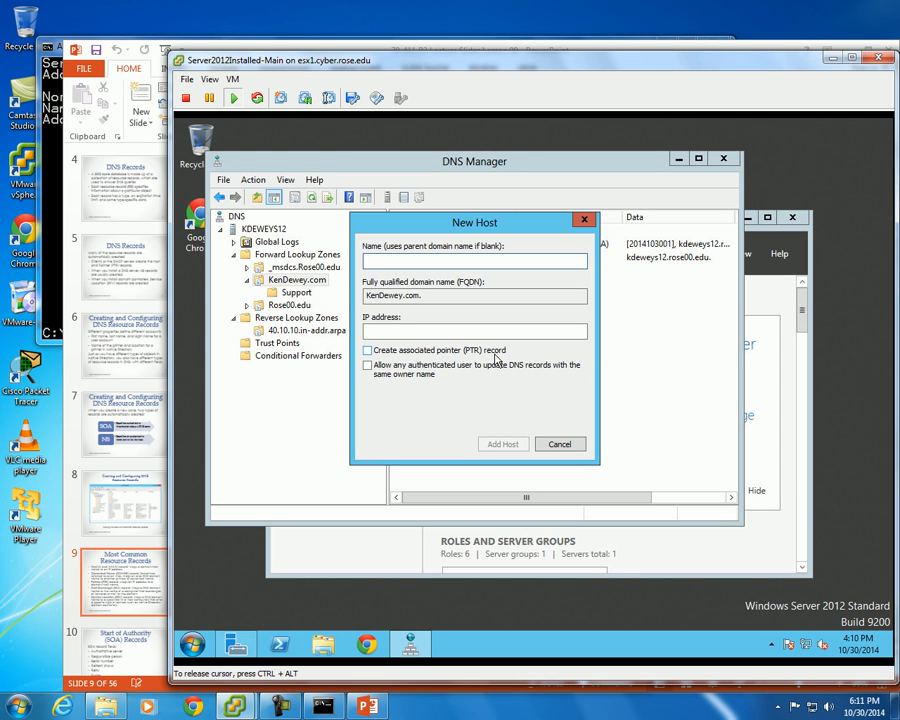
pyautogui.click(570, 448)
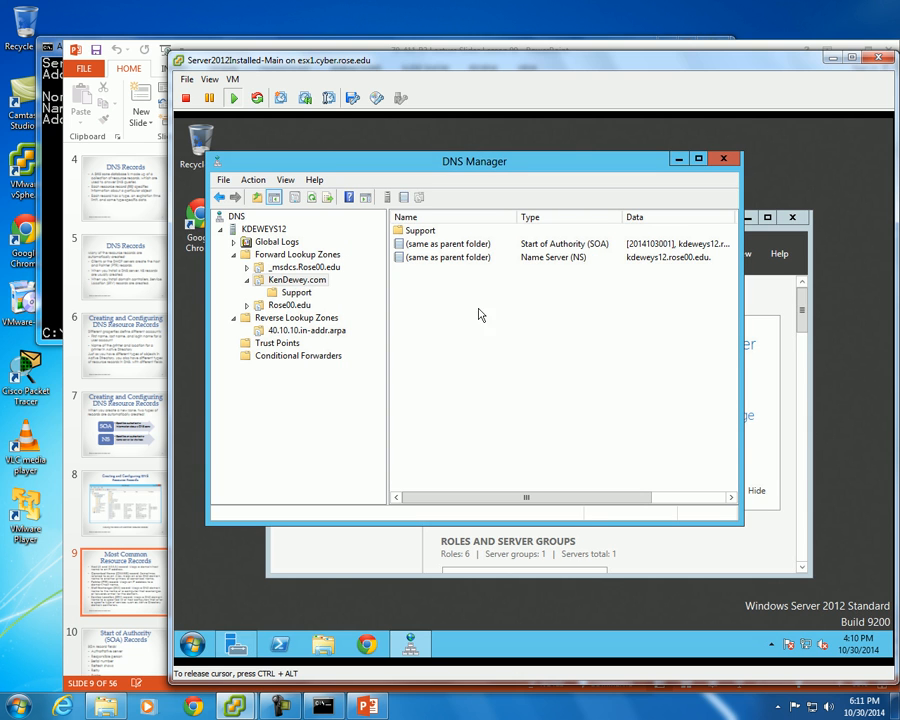
# Step: Try to add a host (A) record to the .com zone using the full www domain name and IP address 10.10.0.4
pyautogui.rightClick(435, 310)
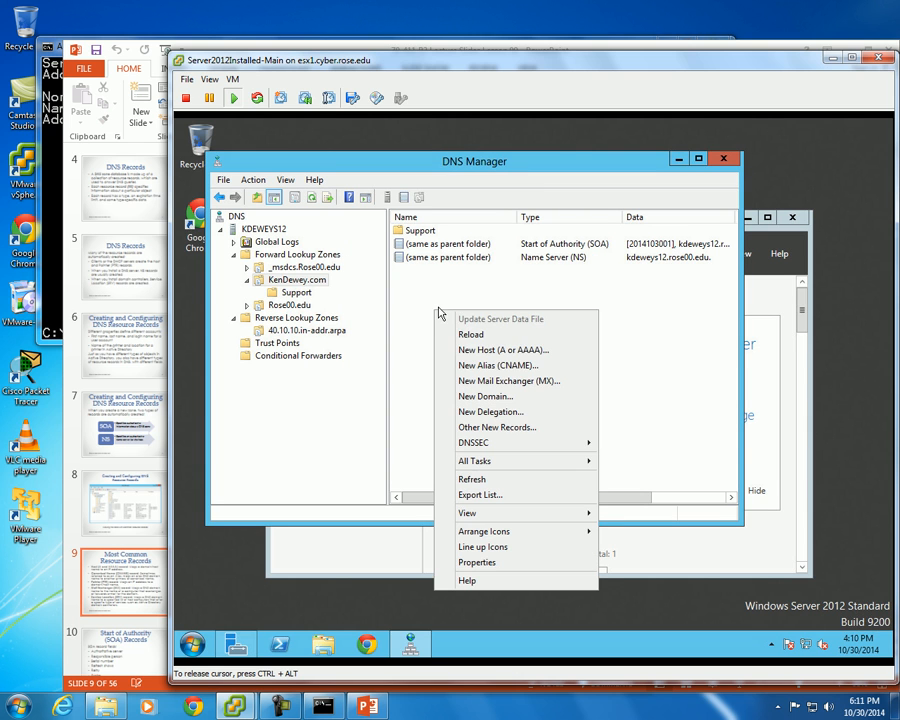
pyautogui.click(500, 352)
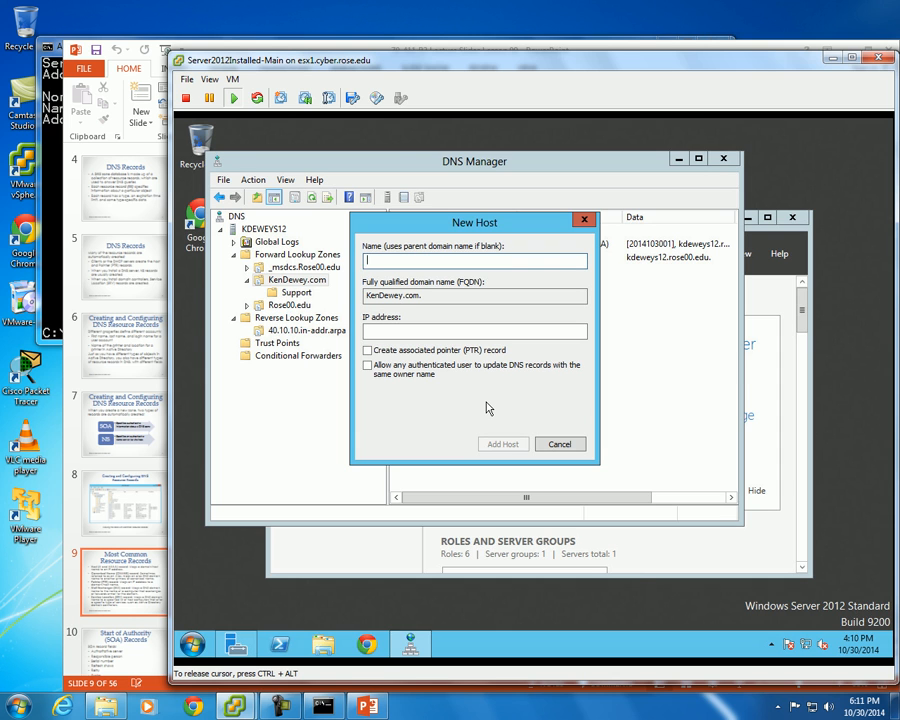
pyautogui.write('www.kendewey.com')
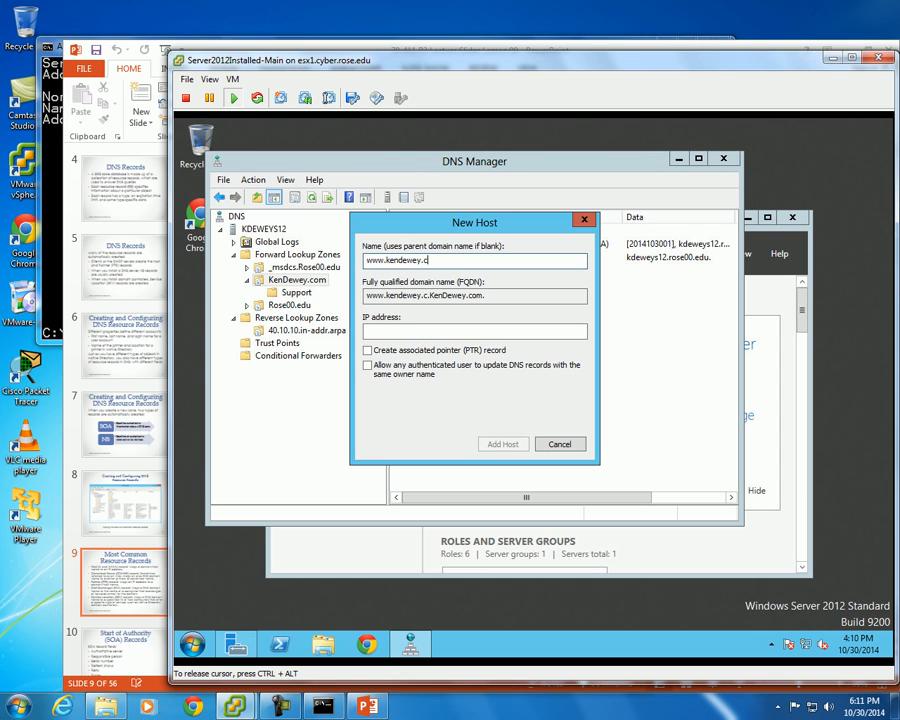
pyautogui.press('Tab')
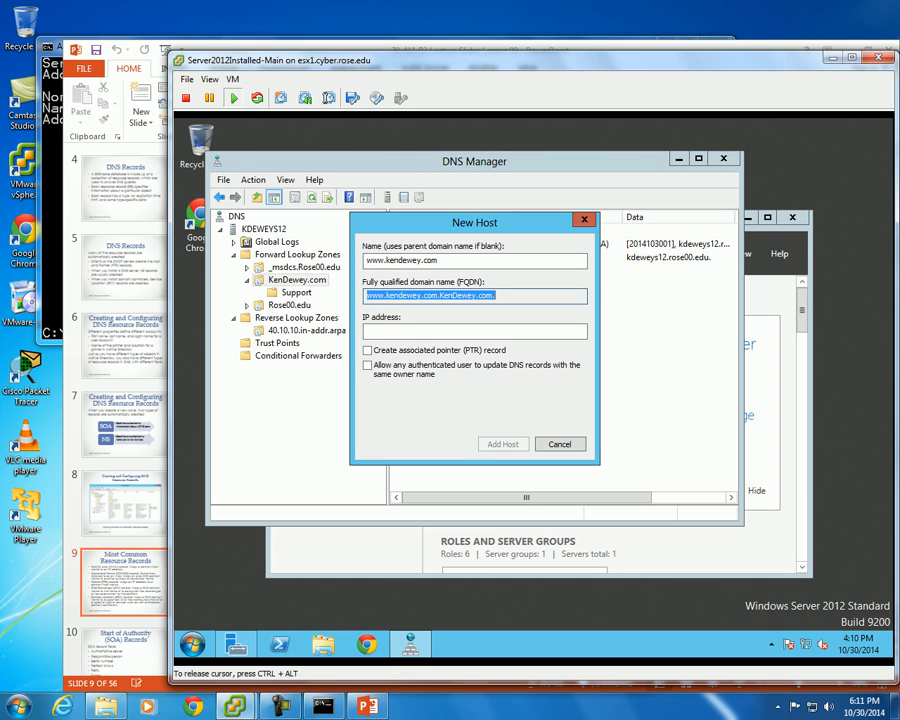
pyautogui.press('Tab')
pyautogui.write('10.10.0.4')
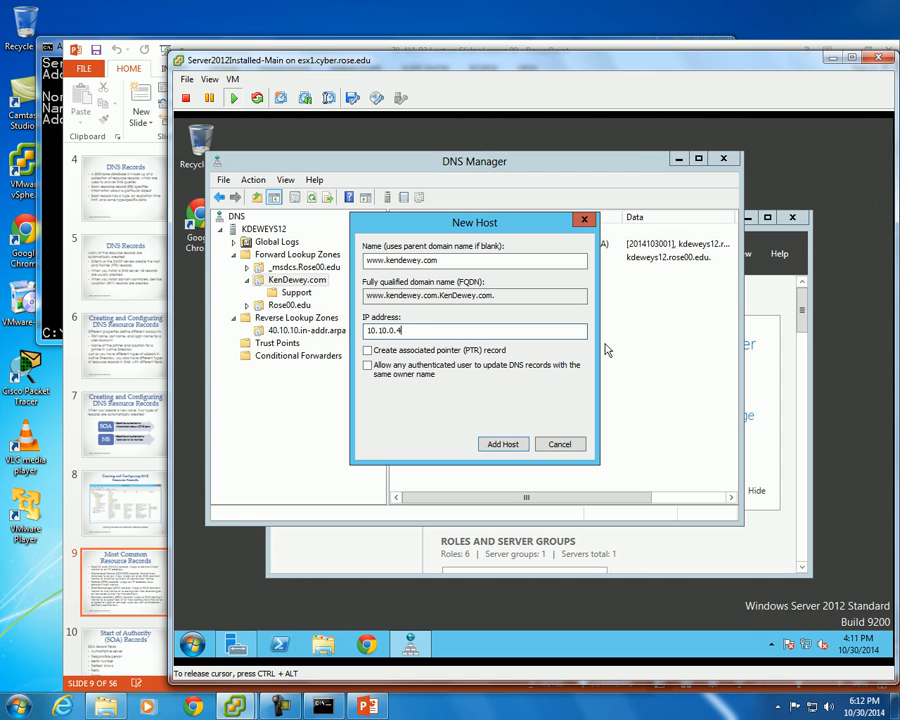
pyautogui.click(512, 444)
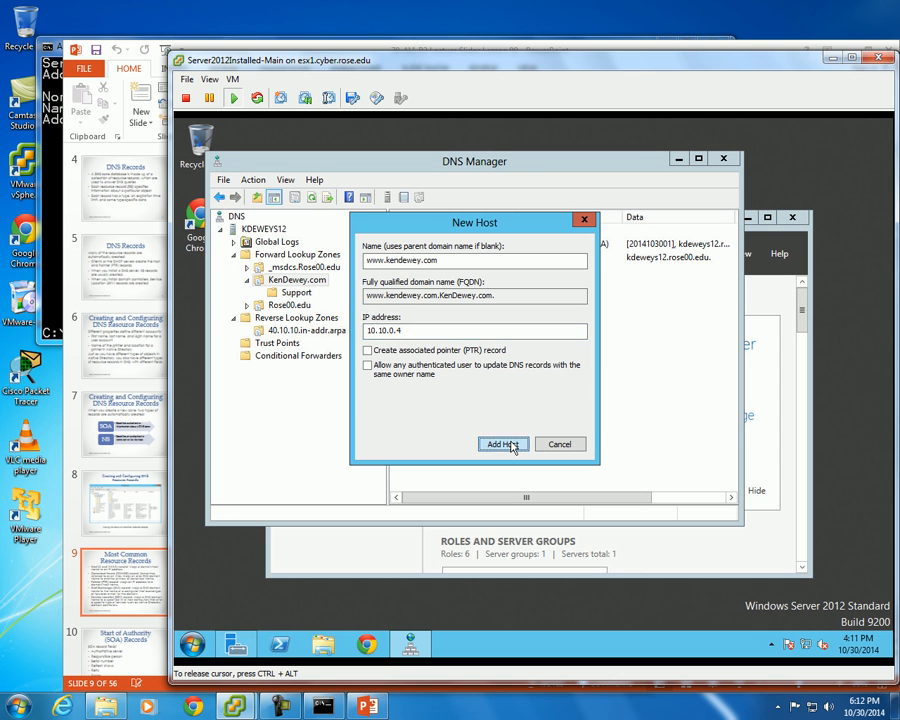
pyautogui.click(671, 435)
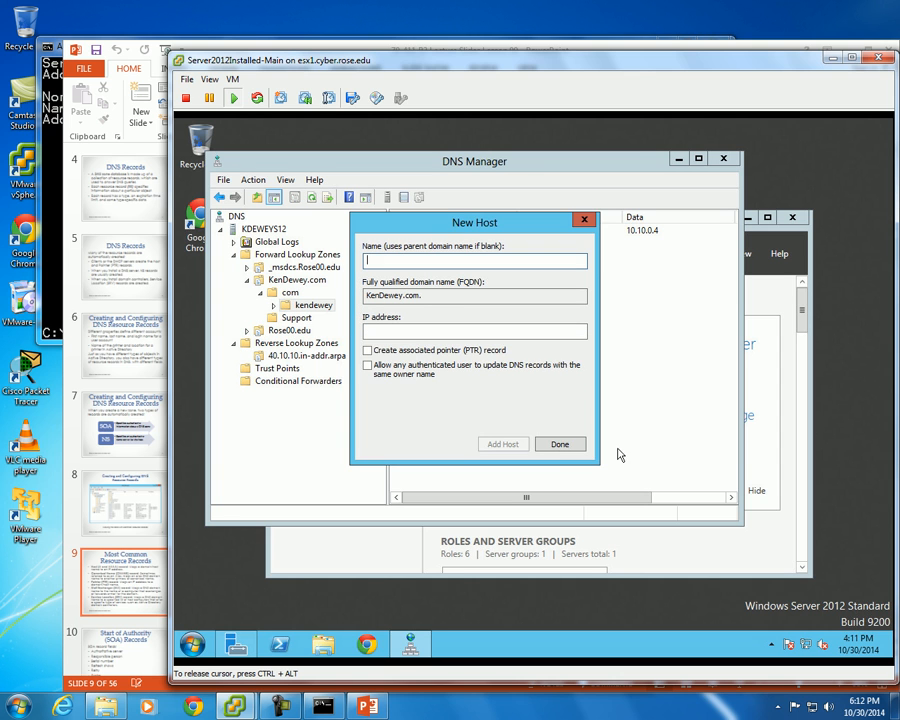
pyautogui.click(564, 445)
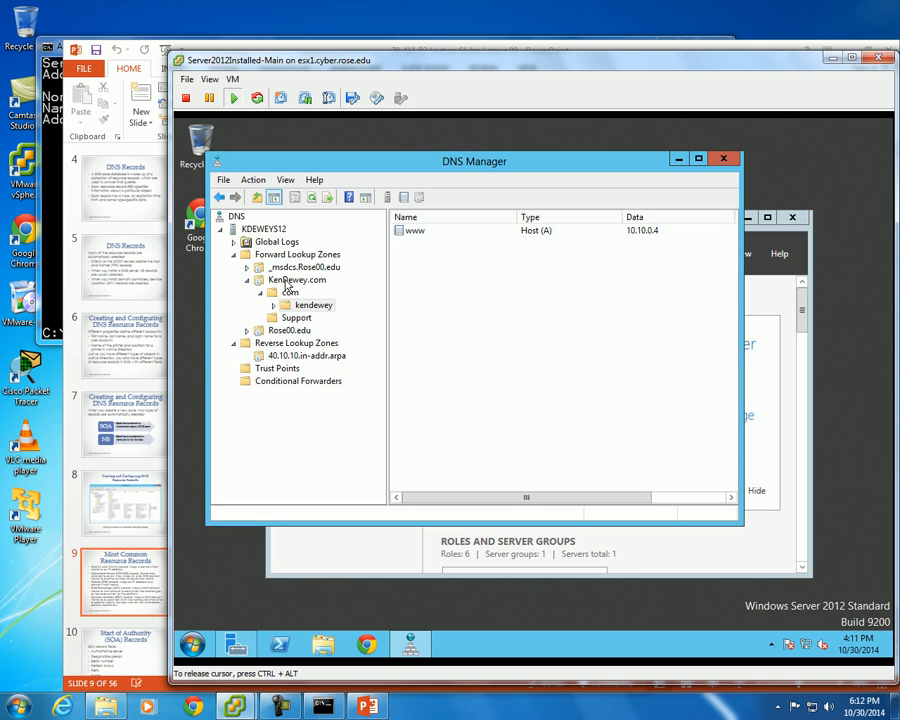
# Step: Delete the com subdomain, with its nested domain and www record, from the .com forward lookup zone
pyautogui.click(309, 305)
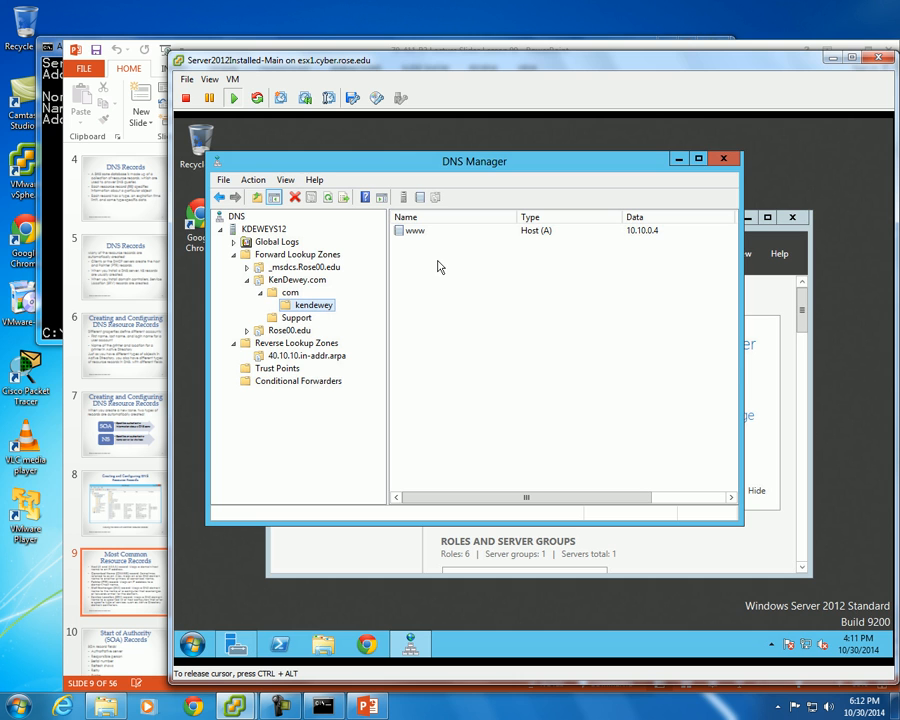
pyautogui.rightClick(287, 292)
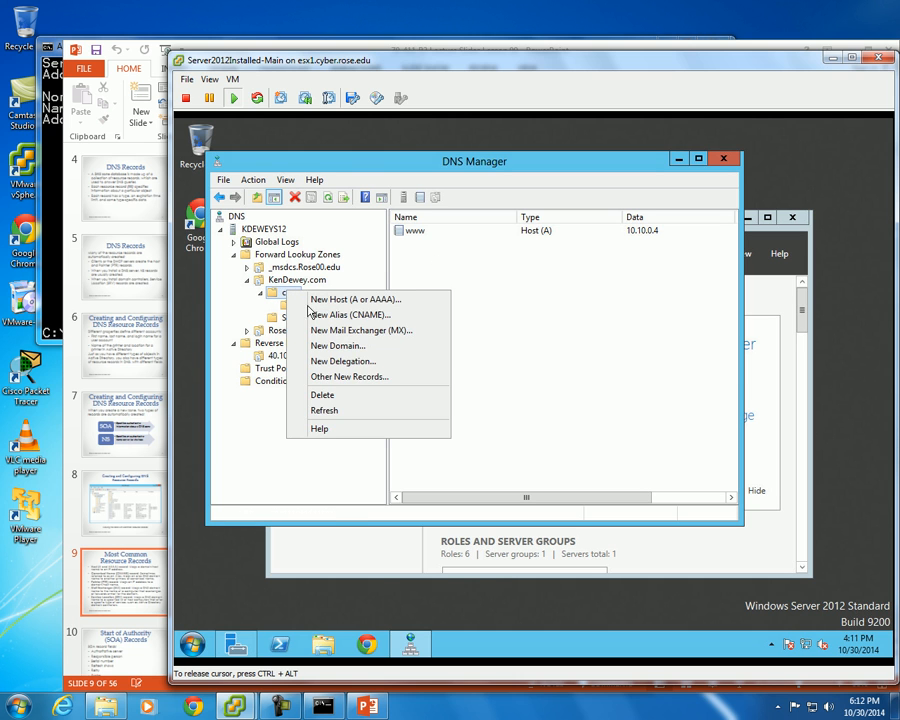
pyautogui.click(346, 396)
pyautogui.click(578, 433)
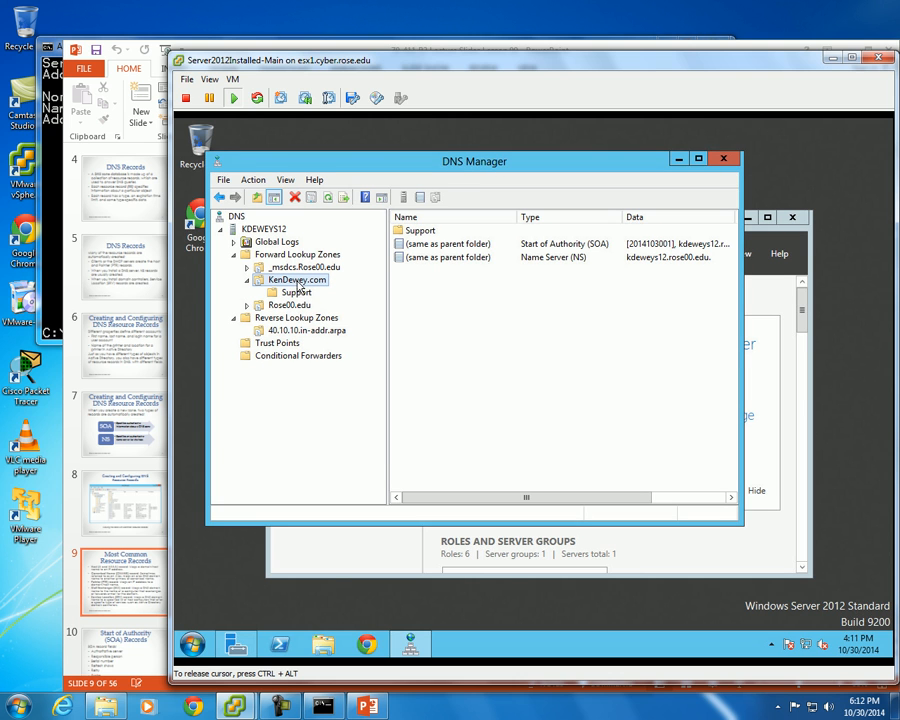
# Step: Start a new host (A) record named www in the .com forward lookup zone
pyautogui.rightClick(433, 298)
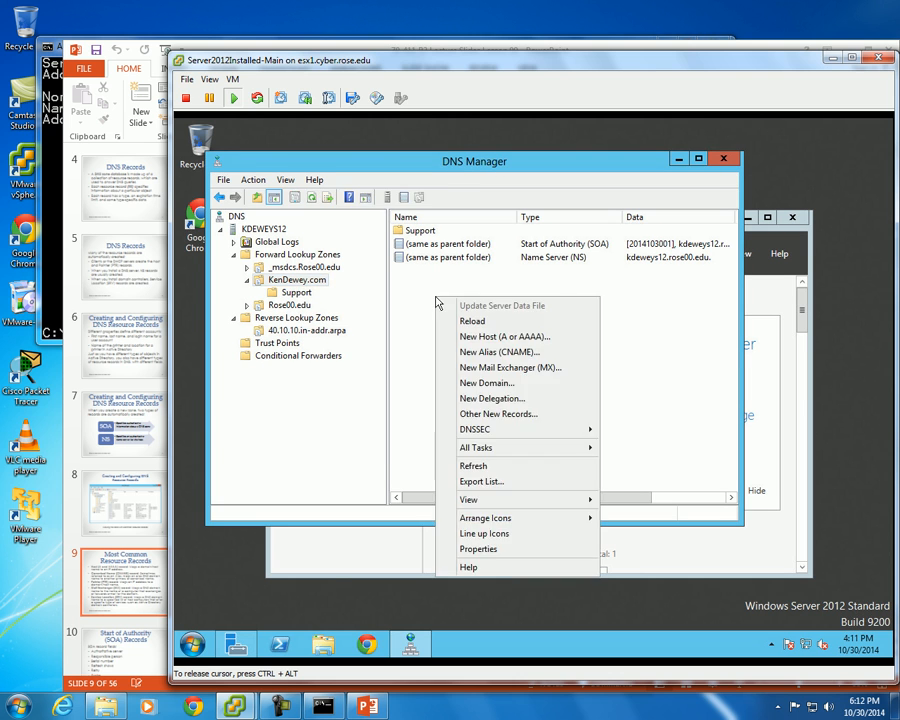
pyautogui.click(482, 340)
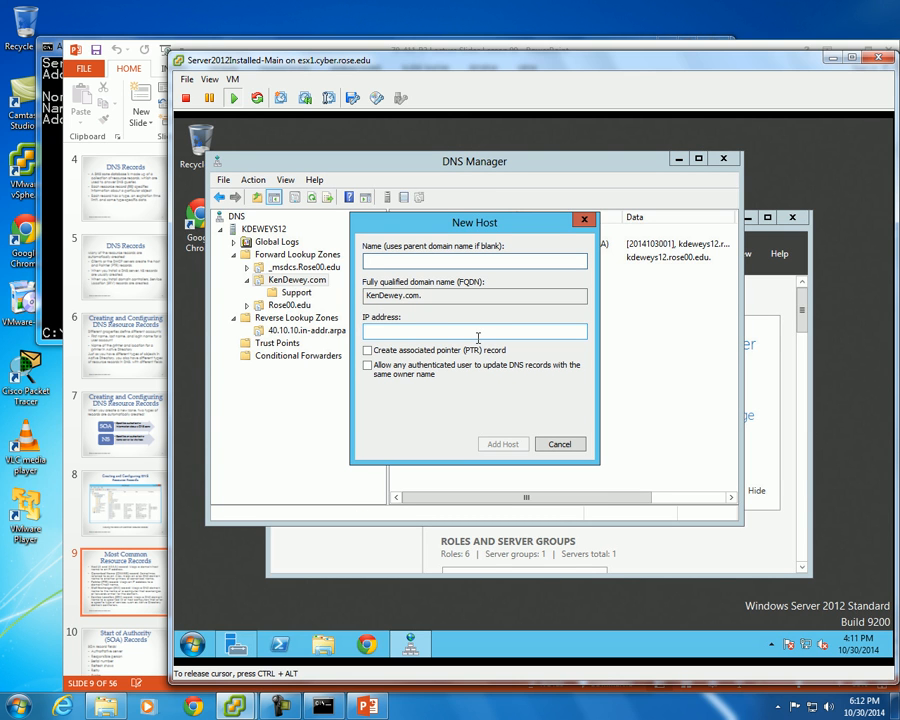
pyautogui.write('www')
pyautogui.click(417, 333)
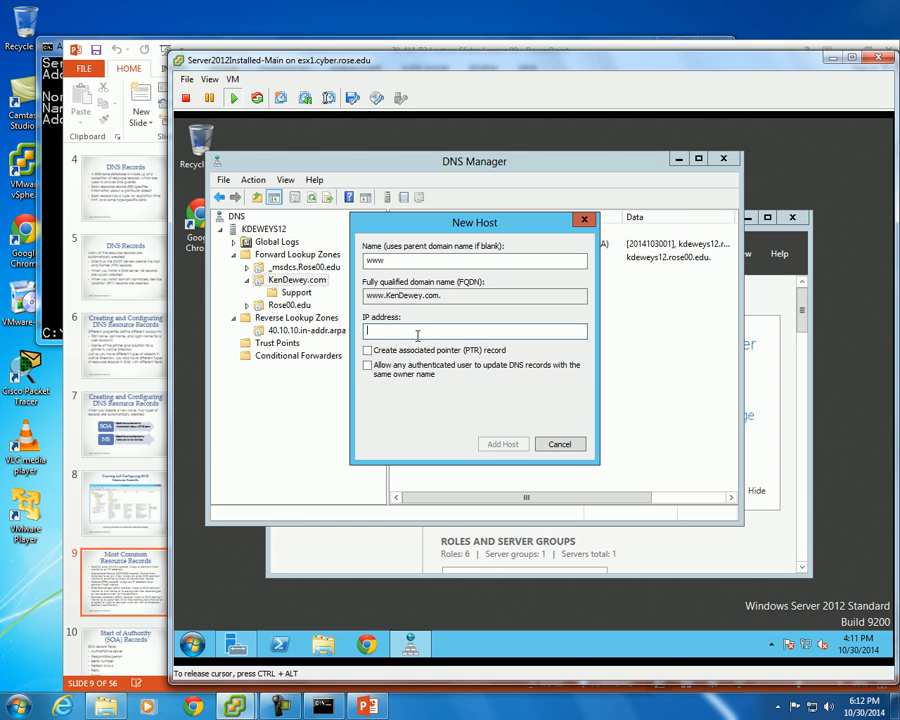
pyautogui.write('127.0.0.1')
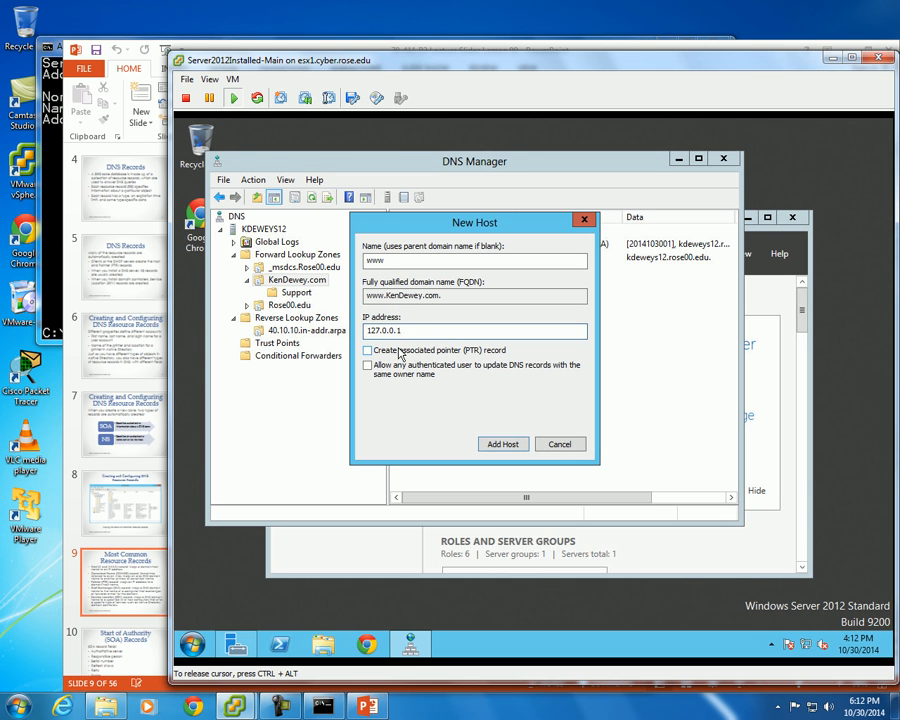
pyautogui.press('BackSpace')
pyautogui.press('BackSpace')
pyautogui.press('BackSpace')
pyautogui.press('BackSpace')
pyautogui.press('BackSpace')
pyautogui.press('BackSpace')
pyautogui.press('BackSpace')
pyautogui.press('BackSpace')
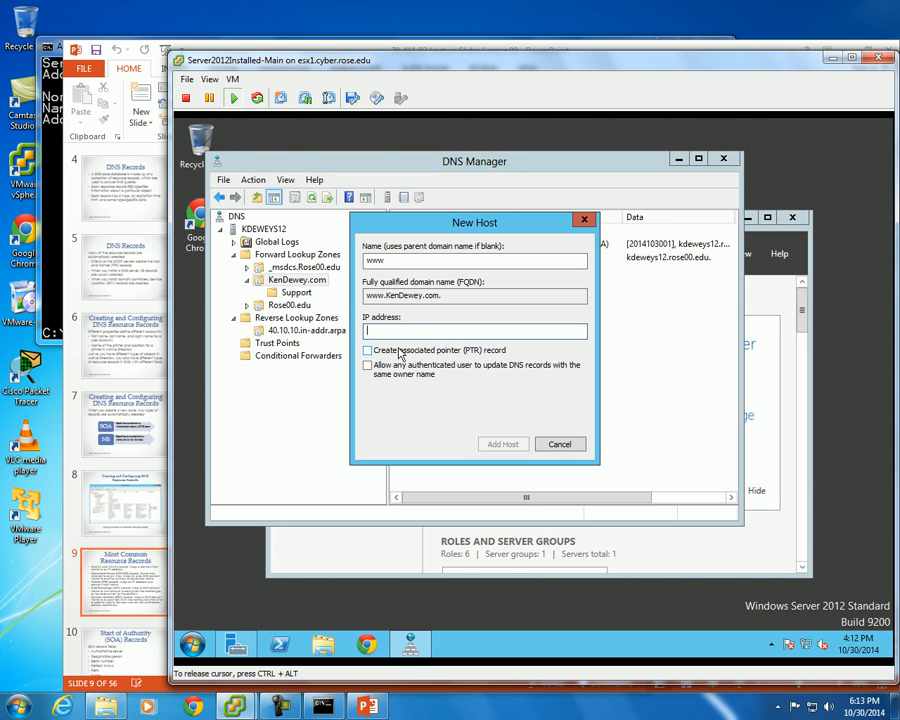
# Step: Add the www host with IP address 10.10.40.6, and view the records in the 40.10.10.in-addr.arpa reverse lookup zone
pyautogui.write('10.10.40.6')
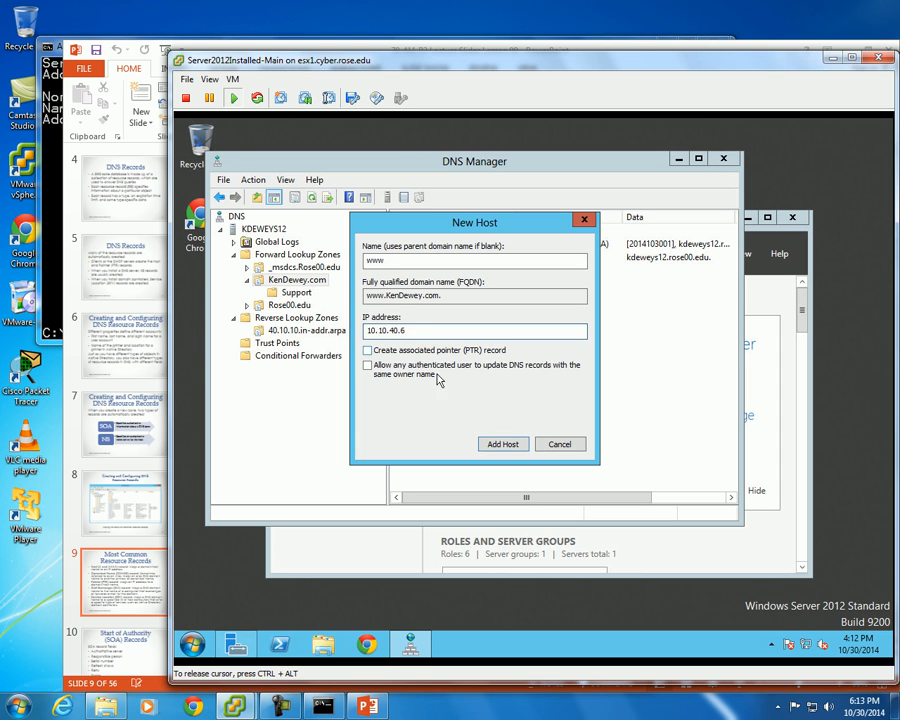
pyautogui.click(505, 444)
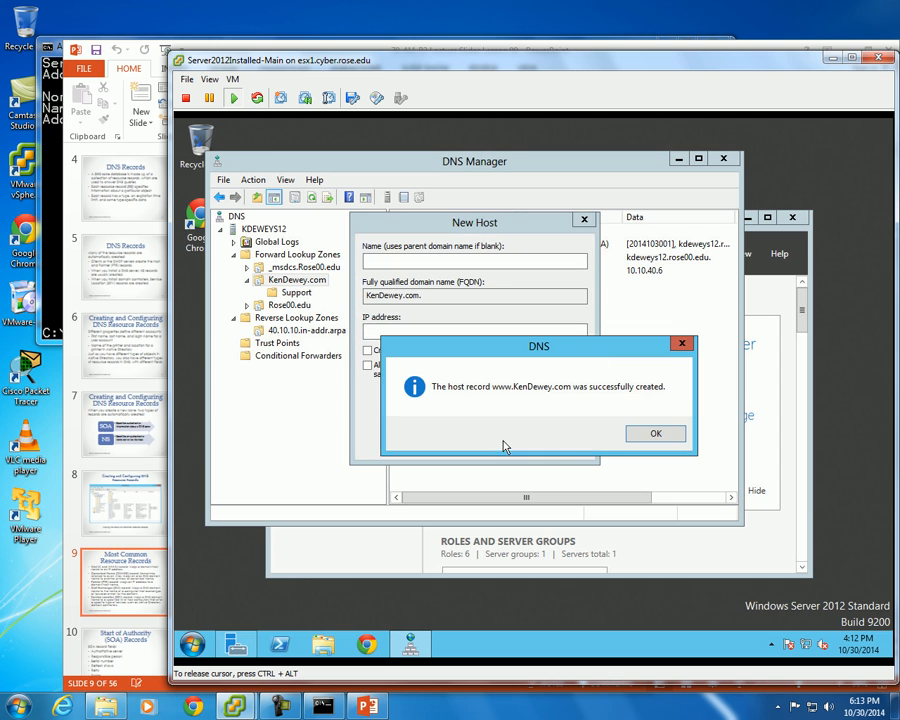
pyautogui.click(655, 432)
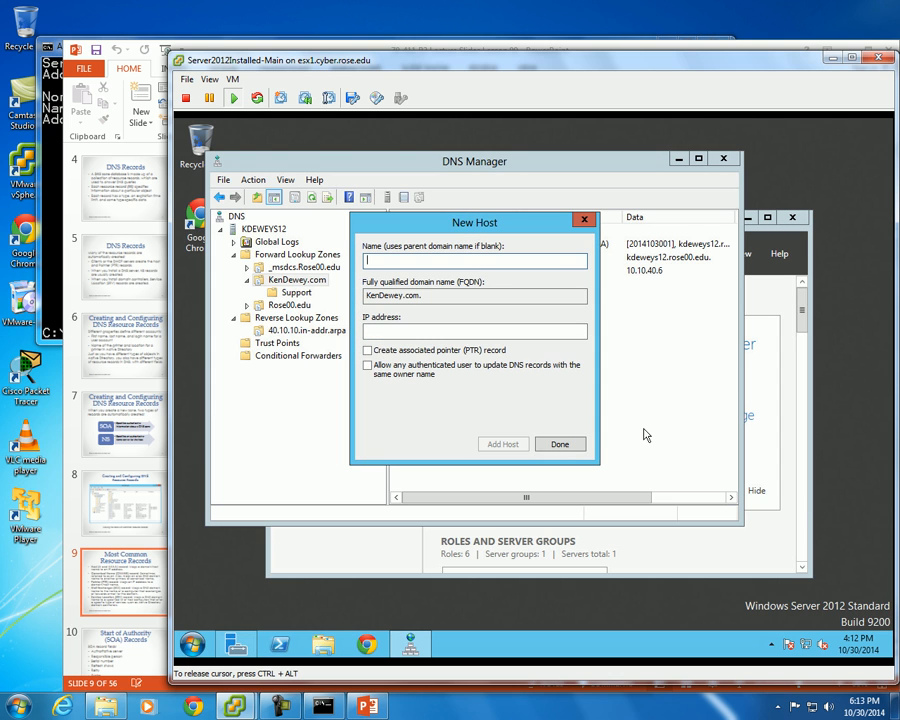
pyautogui.click(563, 446)
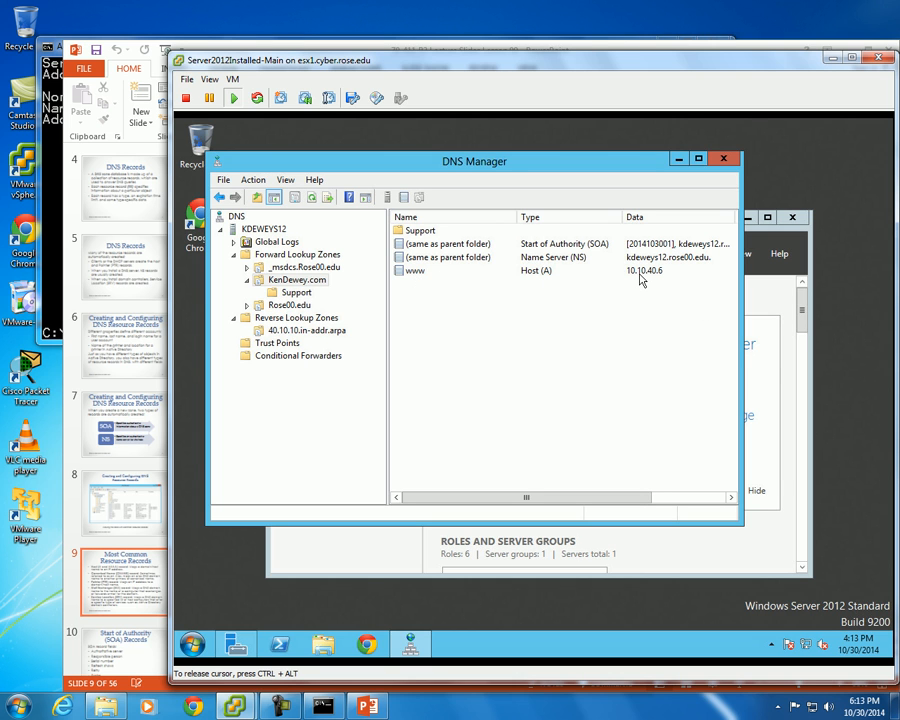
pyautogui.click(322, 332)
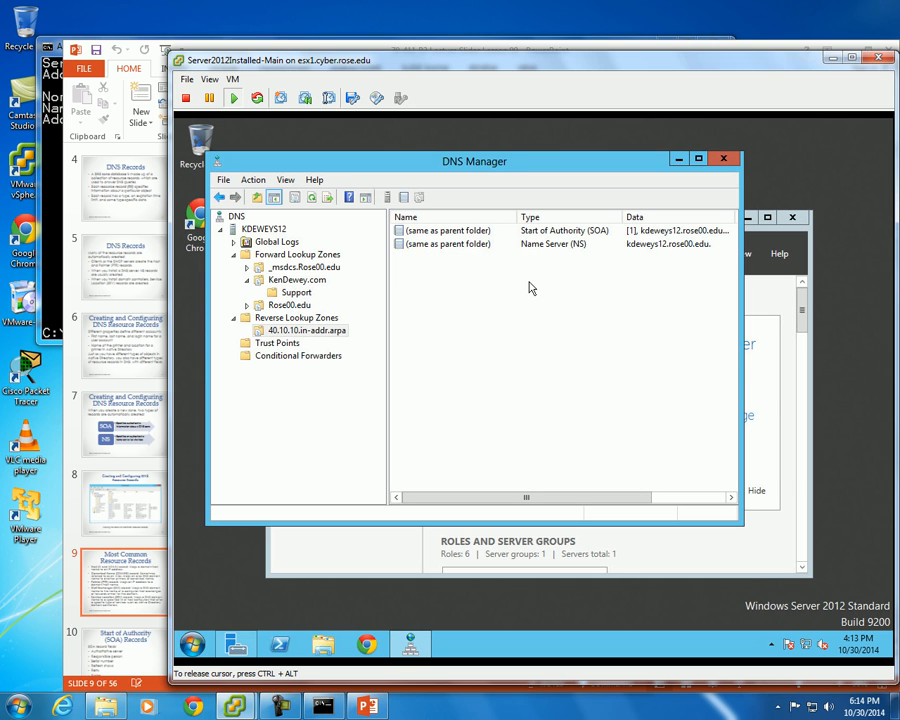
# Step: Start a new host (A) record named www2 with IP address 10.10.40.7 in the .com forward lookup zone
pyautogui.click(284, 282)
pyautogui.rightClick(413, 320)
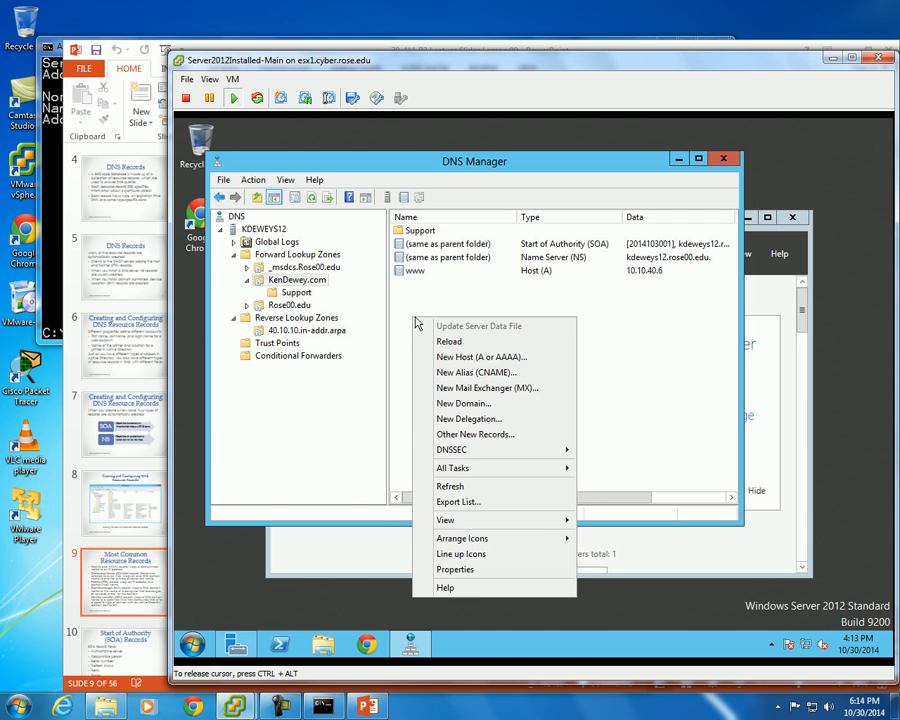
pyautogui.click(454, 357)
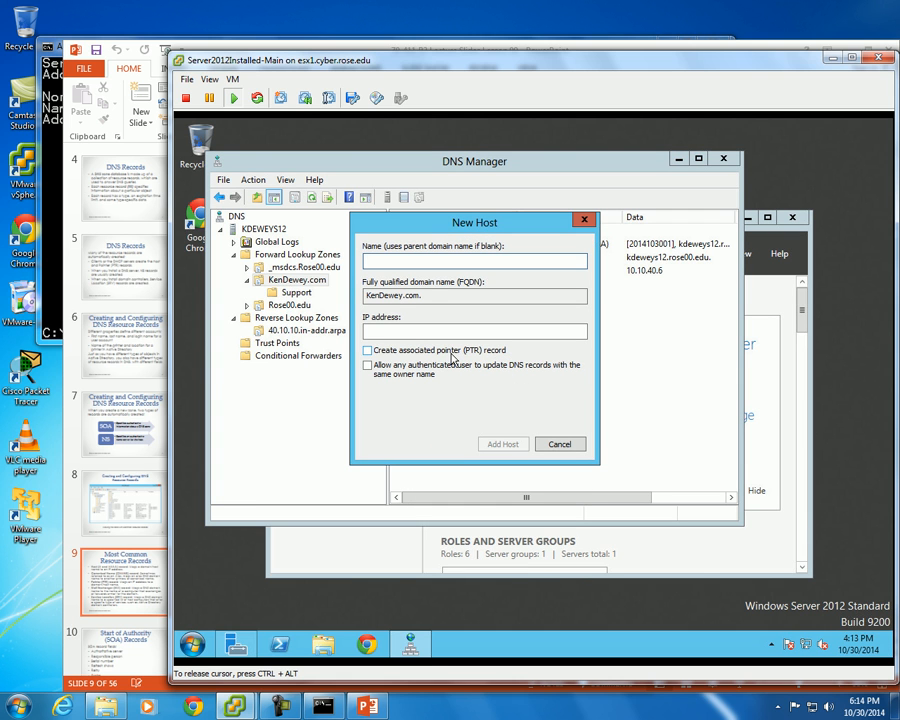
pyautogui.write('www2')
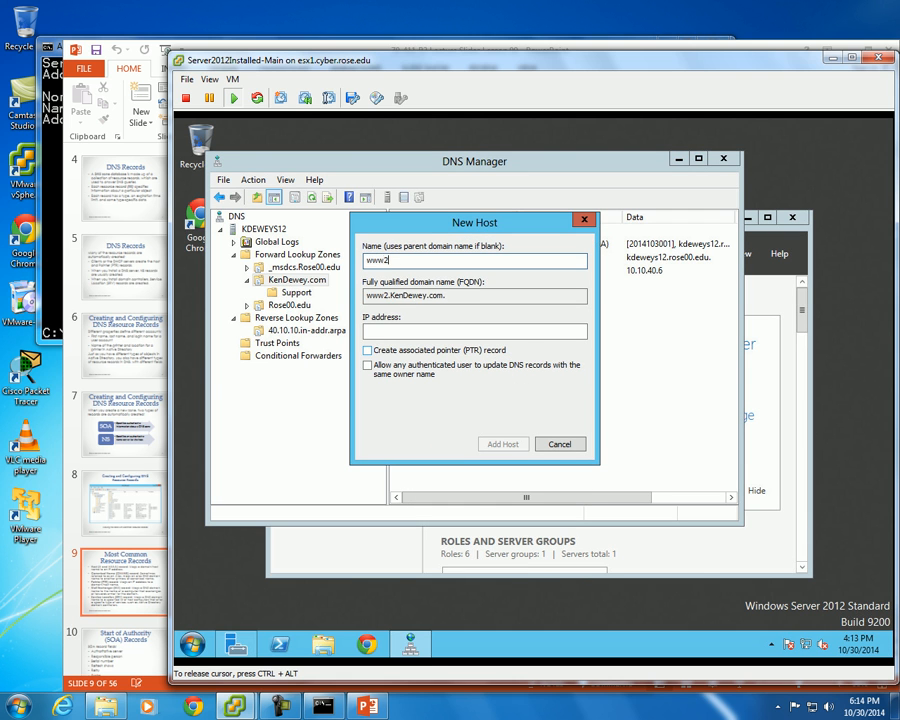
pyautogui.press('Tab')
pyautogui.press('Tab')
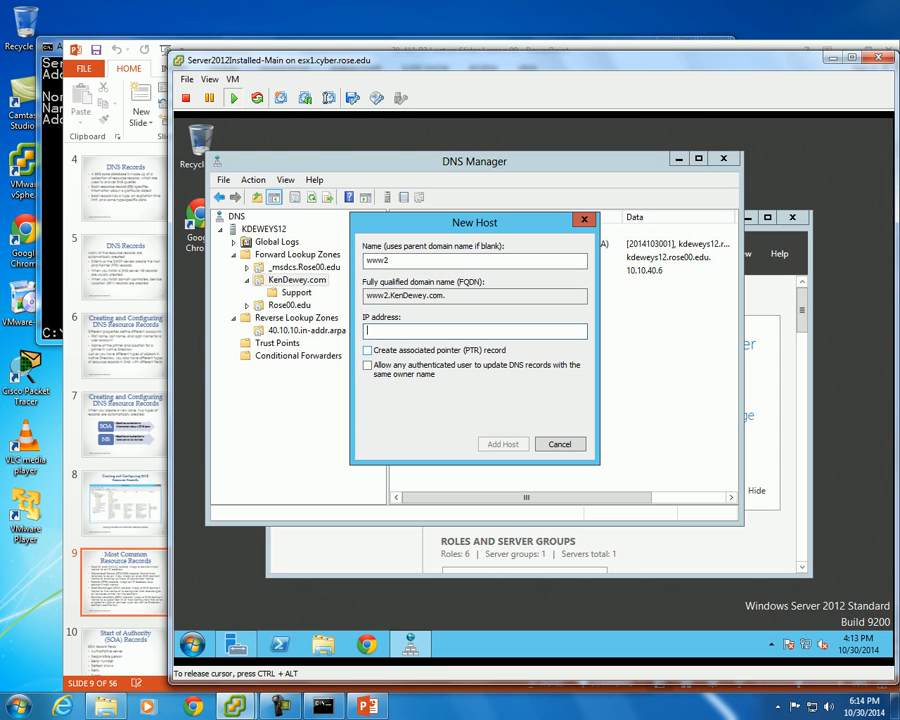
pyautogui.write('10.10.40.7')
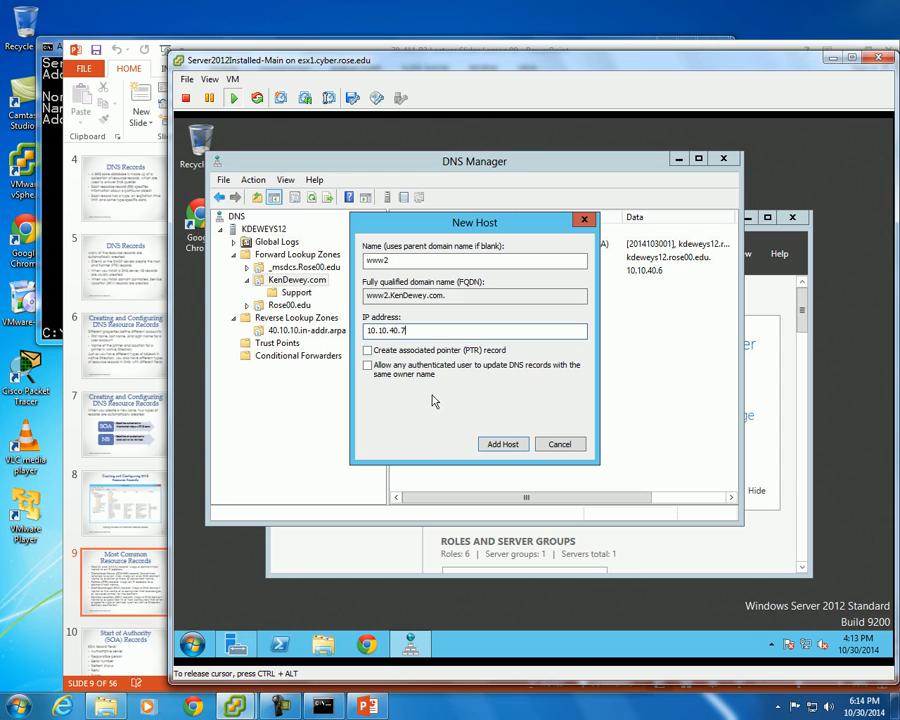
# Step: Add the www2 host with an associated pointer (PTR) record, and refresh the 40.10.10.in-addr.arpa reverse lookup zone to view it
pyautogui.click(368, 351)
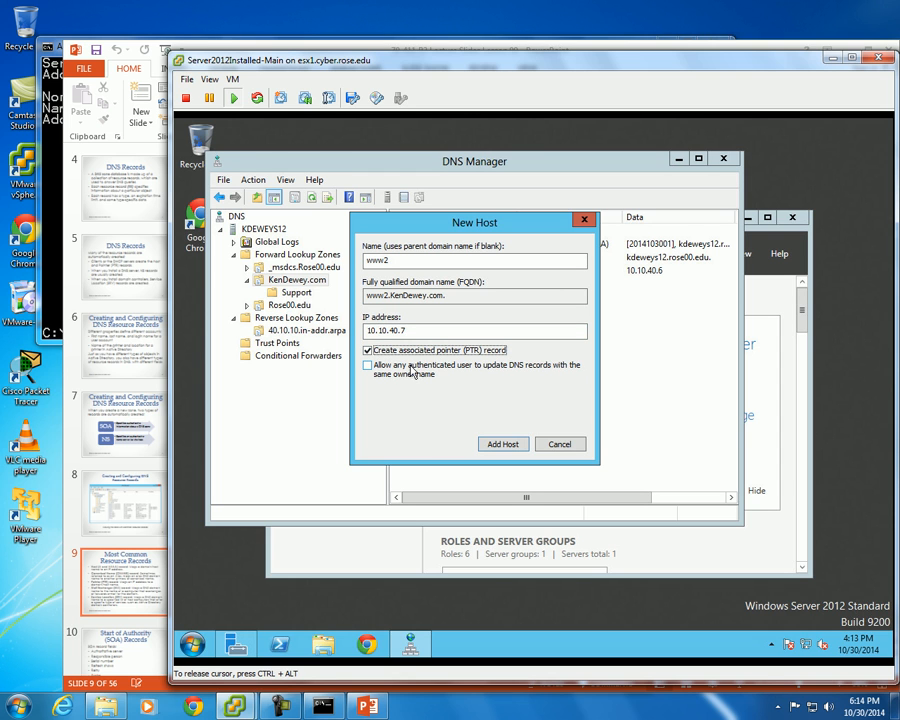
pyautogui.click(509, 446)
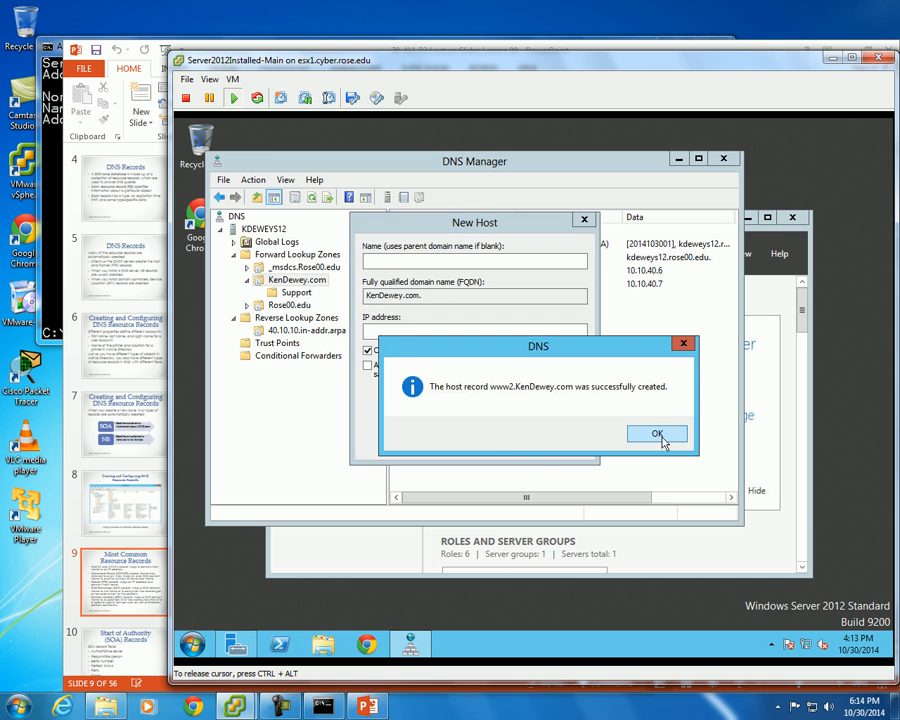
pyautogui.click(665, 433)
pyautogui.click(574, 446)
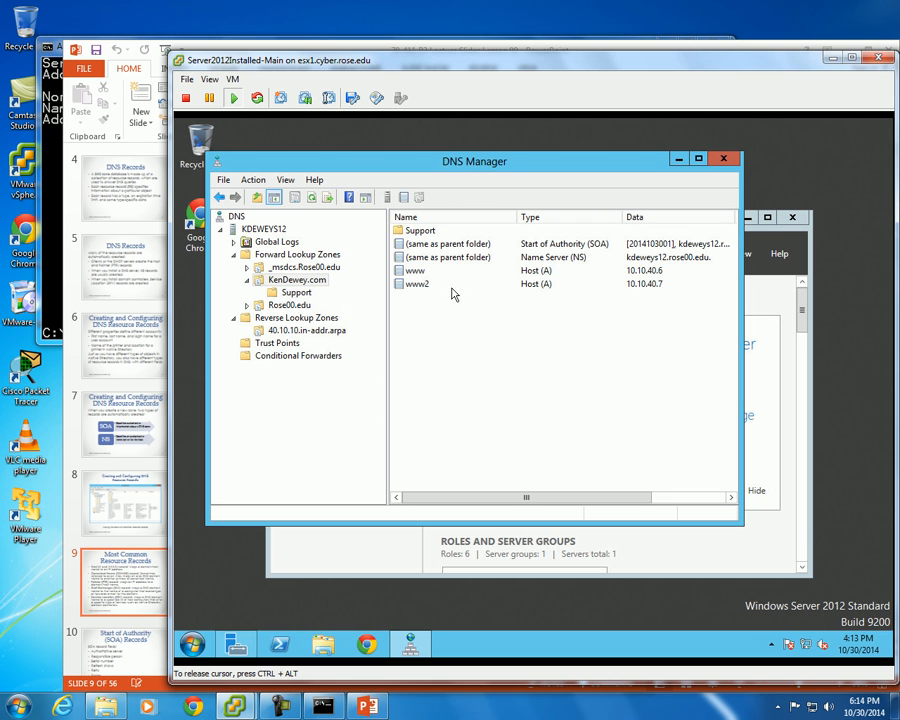
pyautogui.click(310, 331)
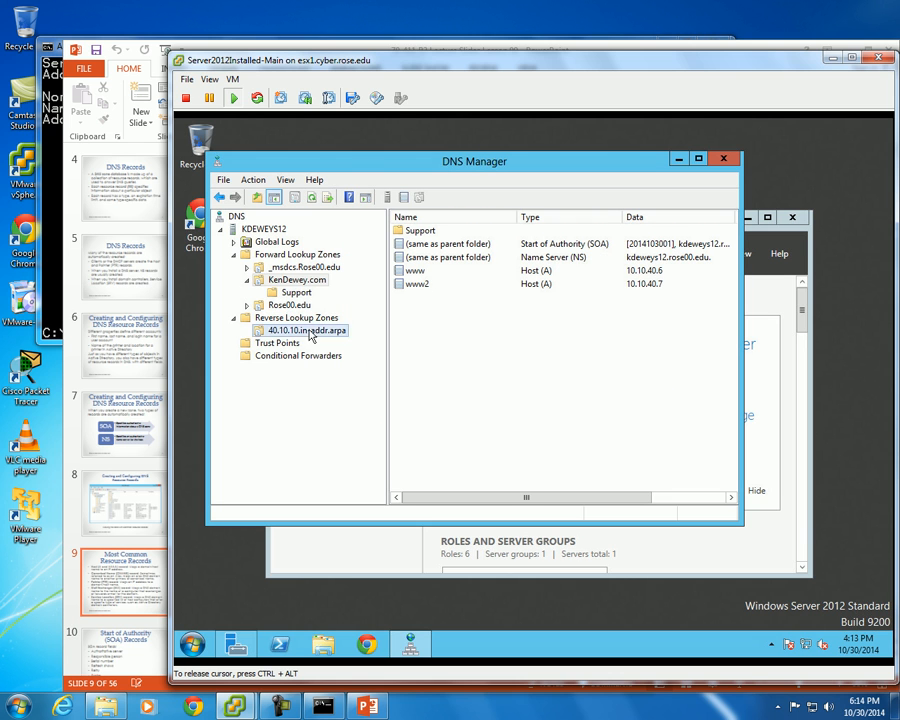
pyautogui.press('F5')
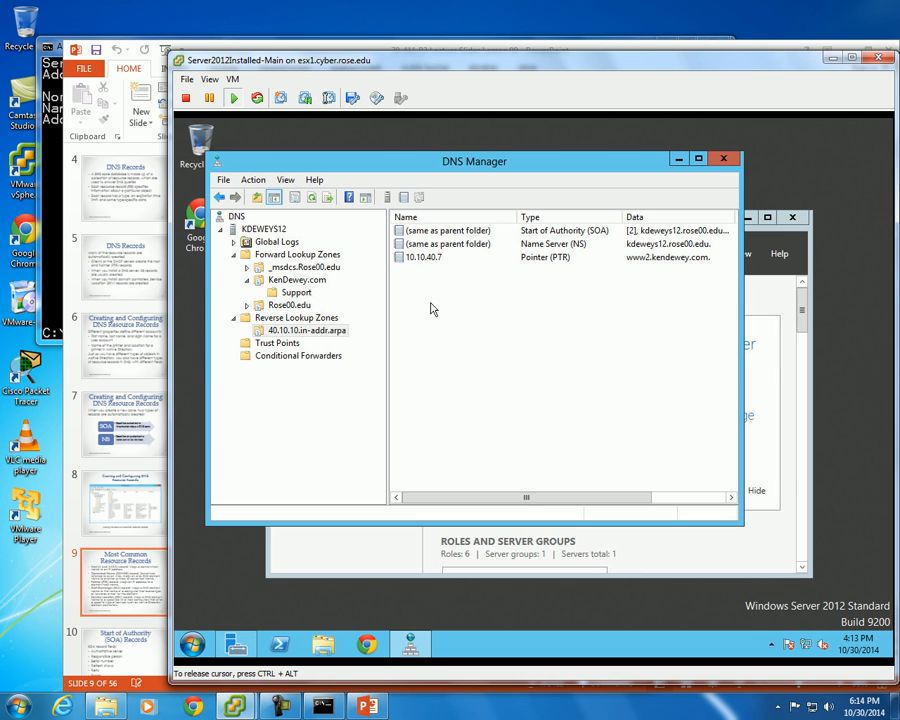
pyautogui.rightClick(286, 318)
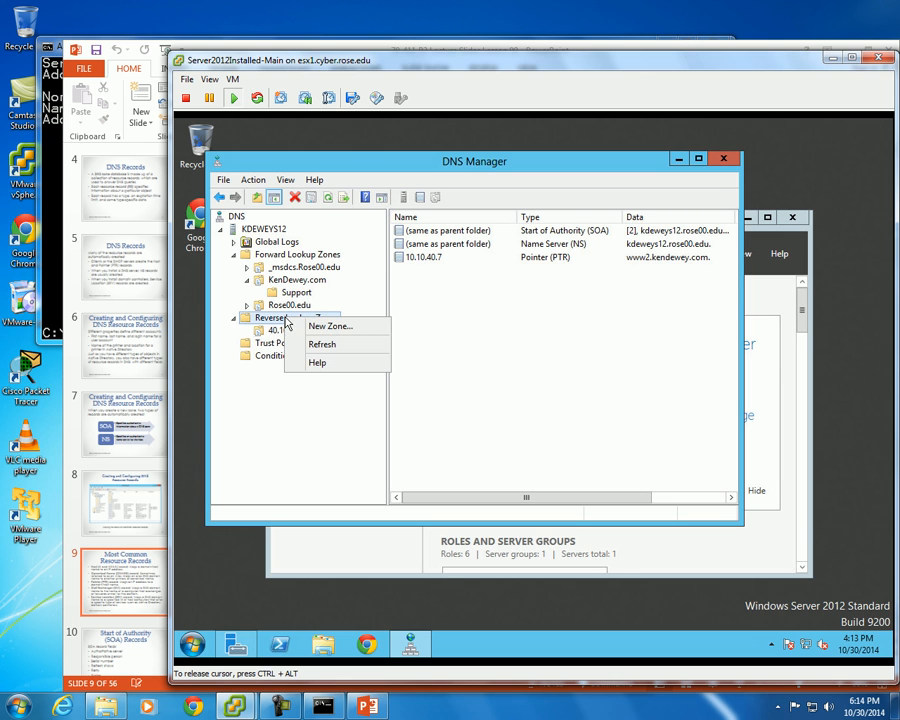
pyautogui.click(309, 328)
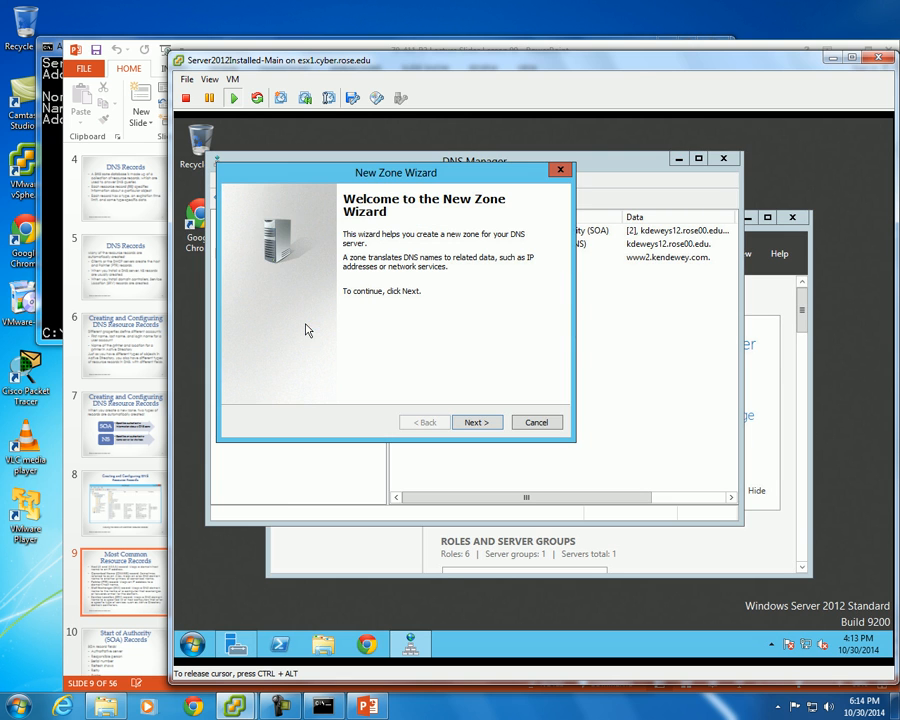
pyautogui.click(478, 422)
pyautogui.click(478, 422)
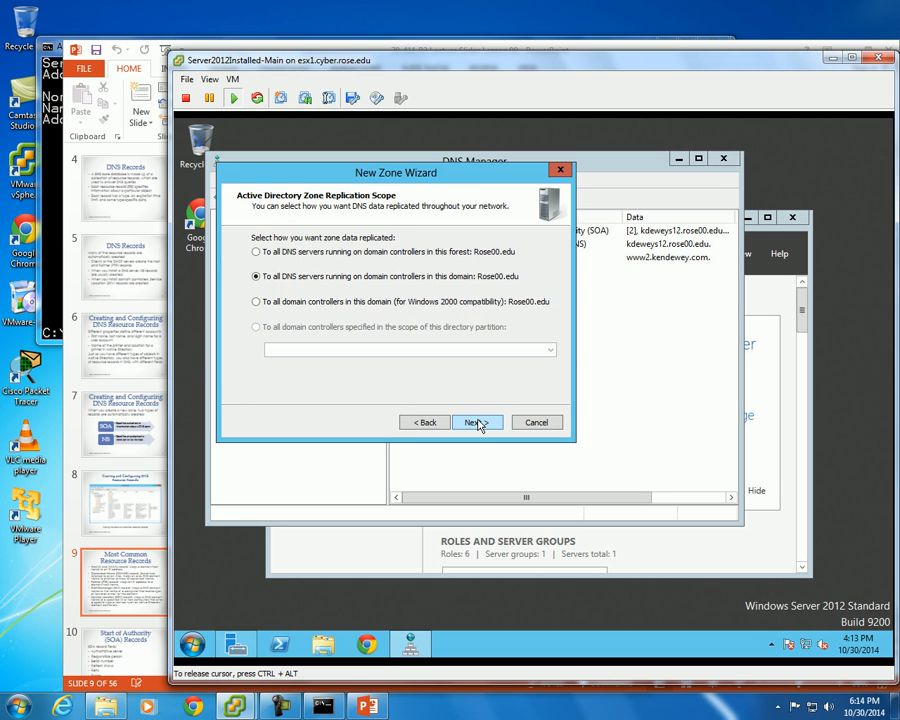
pyautogui.click(478, 422)
pyautogui.click(478, 422)
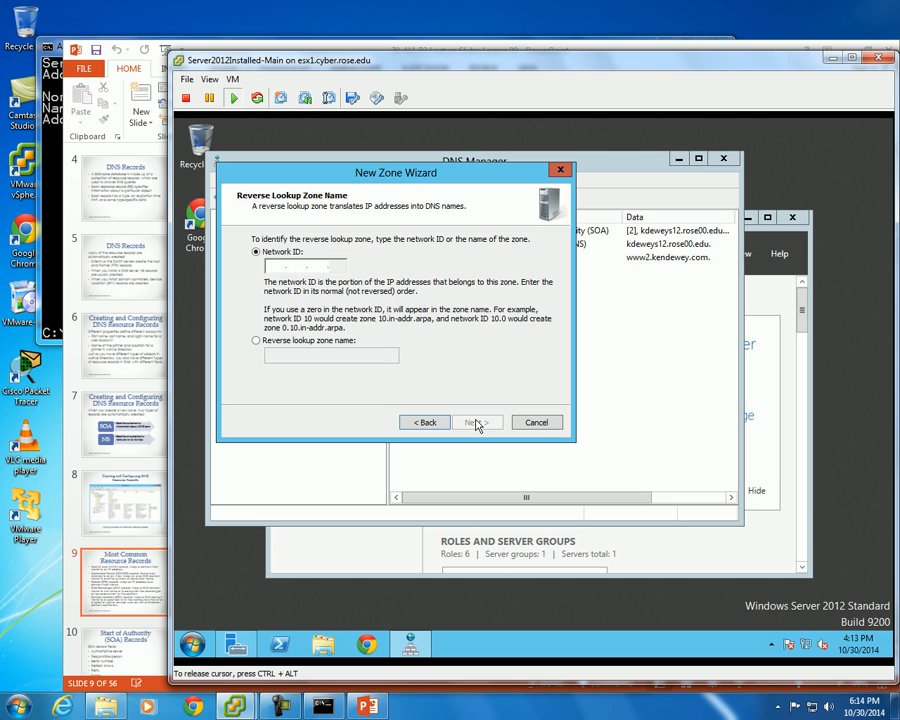
pyautogui.click(538, 424)
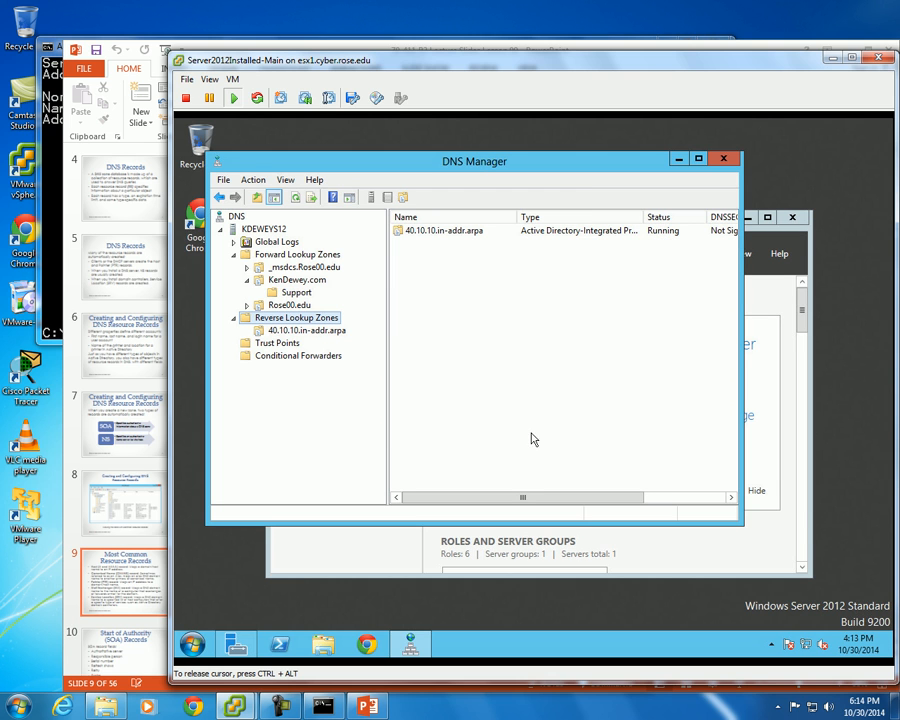
# Step: Inspect the fully qualified domain name in the properties of the www host record in the .com zone
pyautogui.click(305, 280)
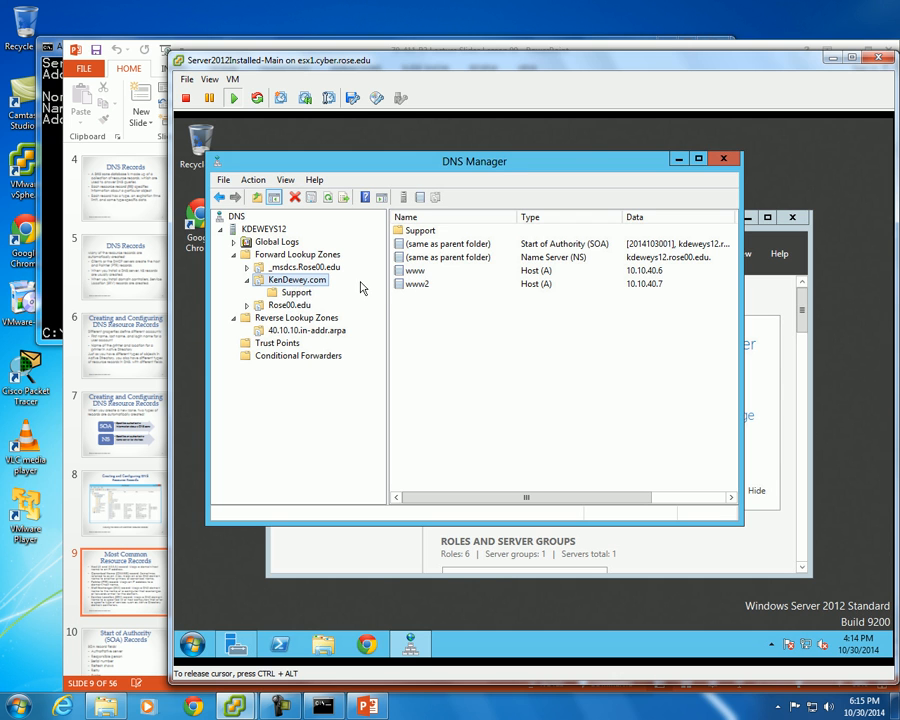
pyautogui.doubleClick(410, 271)
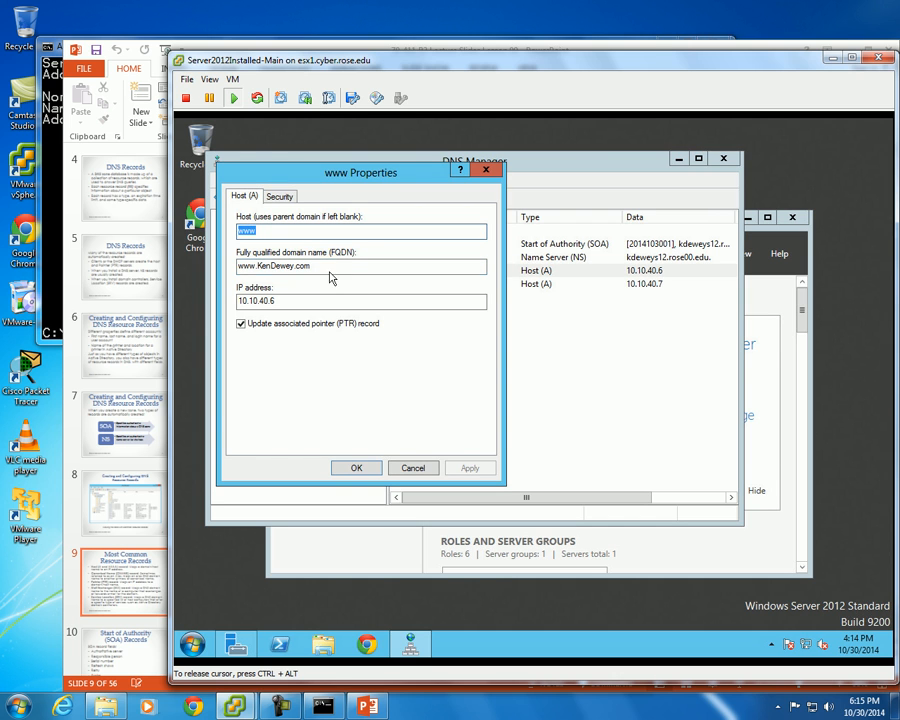
pyautogui.moveTo(312, 266); pyautogui.dragTo(237, 266)
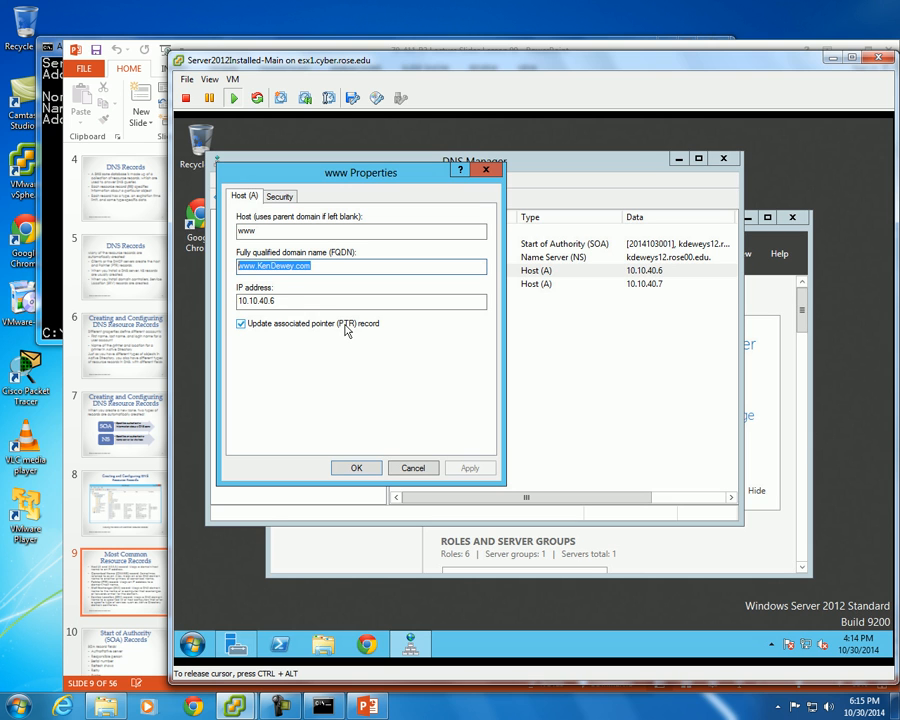
pyautogui.click(412, 469)
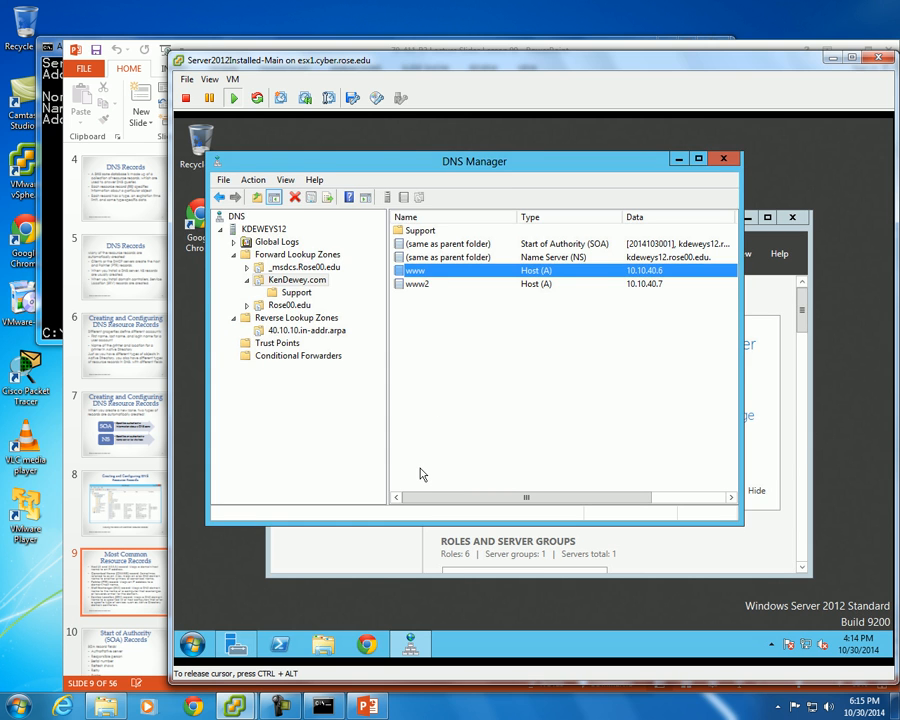
pyautogui.click(456, 366)
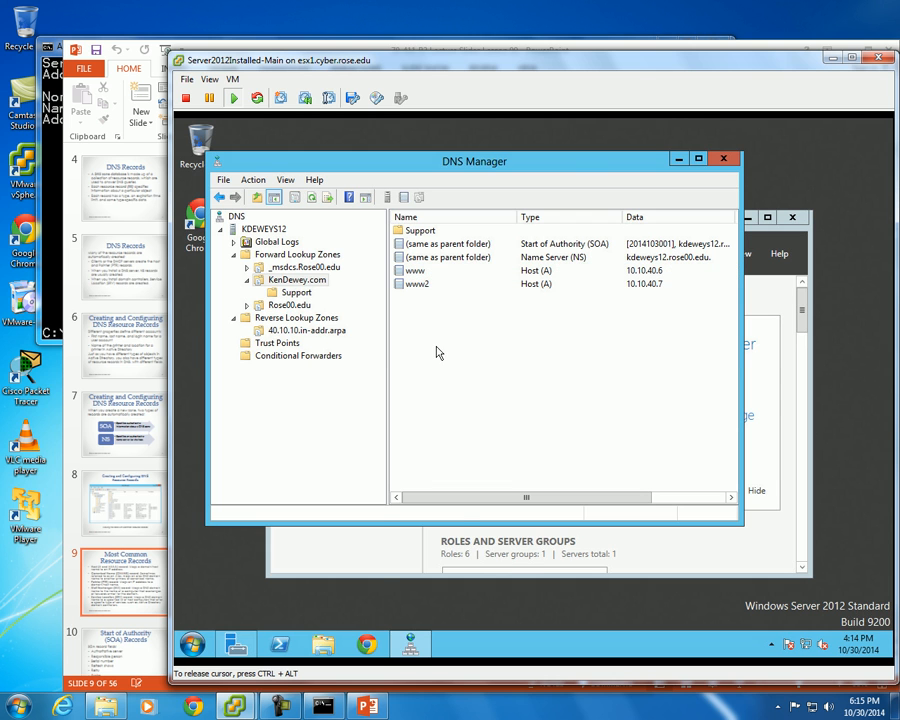
# Step: Add a host (A) record with a blank name, IP address 10.10.40.6 and an associated PTR record to the .com zone
pyautogui.rightClick(436, 352)
pyautogui.click(468, 387)
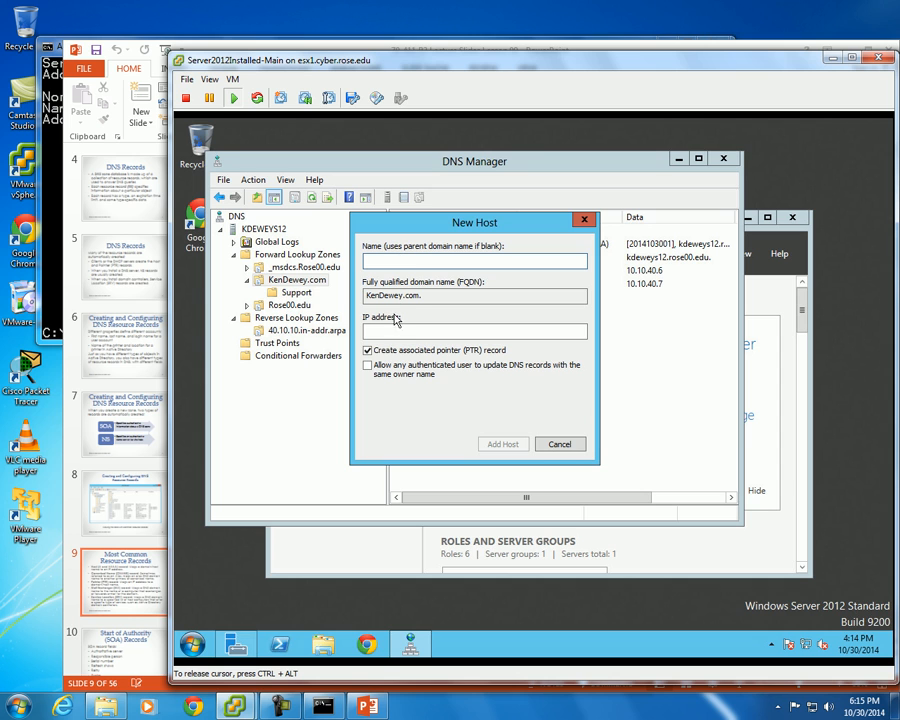
pyautogui.click(394, 330)
pyautogui.write('10.10.0.6')
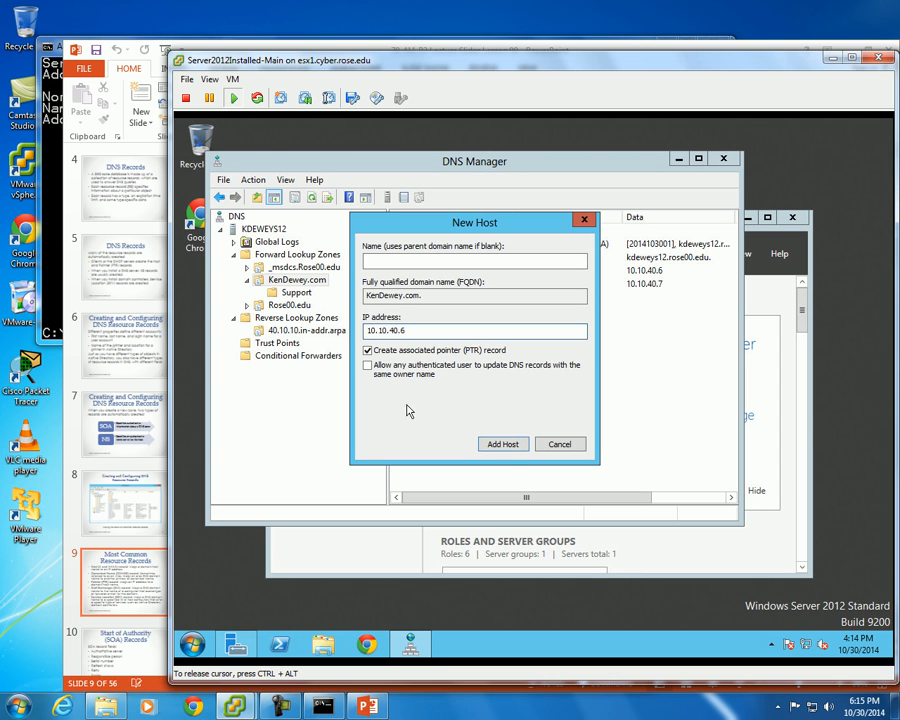
pyautogui.click(512, 447)
pyautogui.click(633, 440)
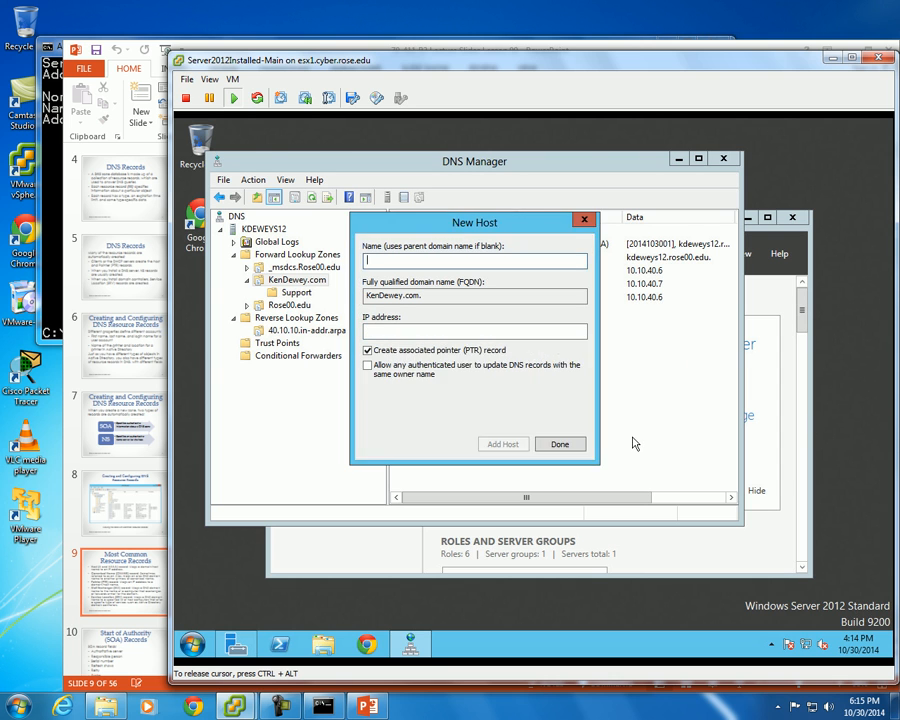
pyautogui.click(572, 446)
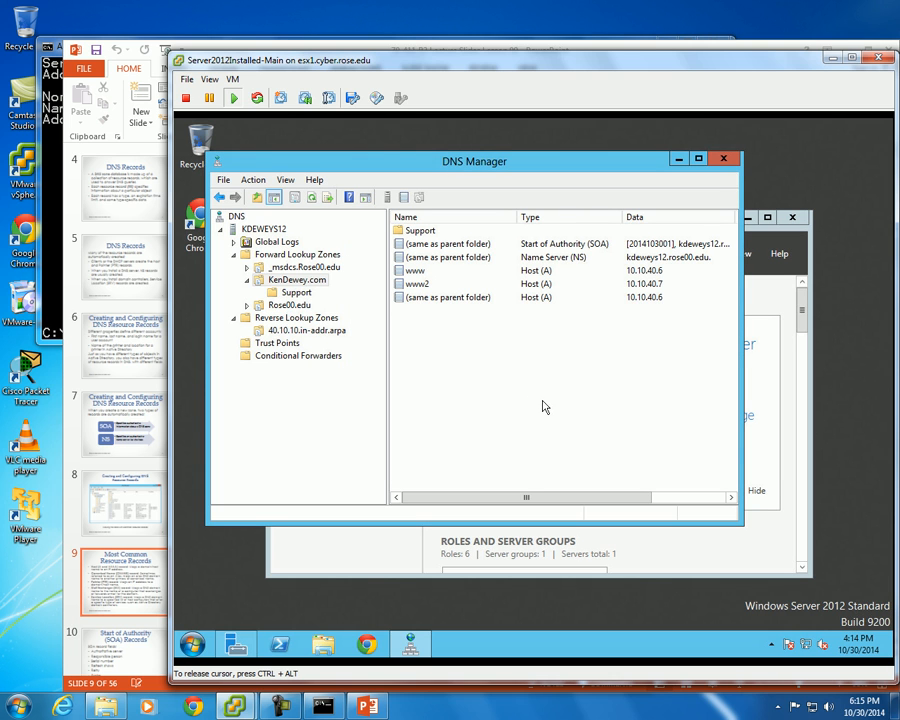
# Step: Examine the domain name and IP address in the properties of the host record that uses the parent folder's name
pyautogui.doubleClick(442, 302)
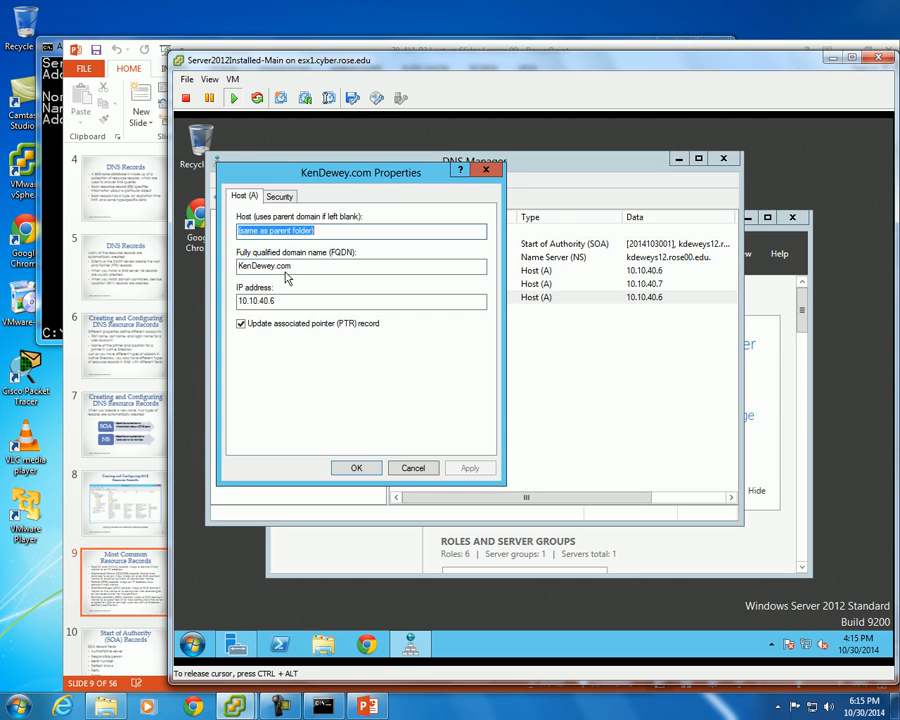
pyautogui.moveTo(416, 263); pyautogui.dragTo(188, 268)
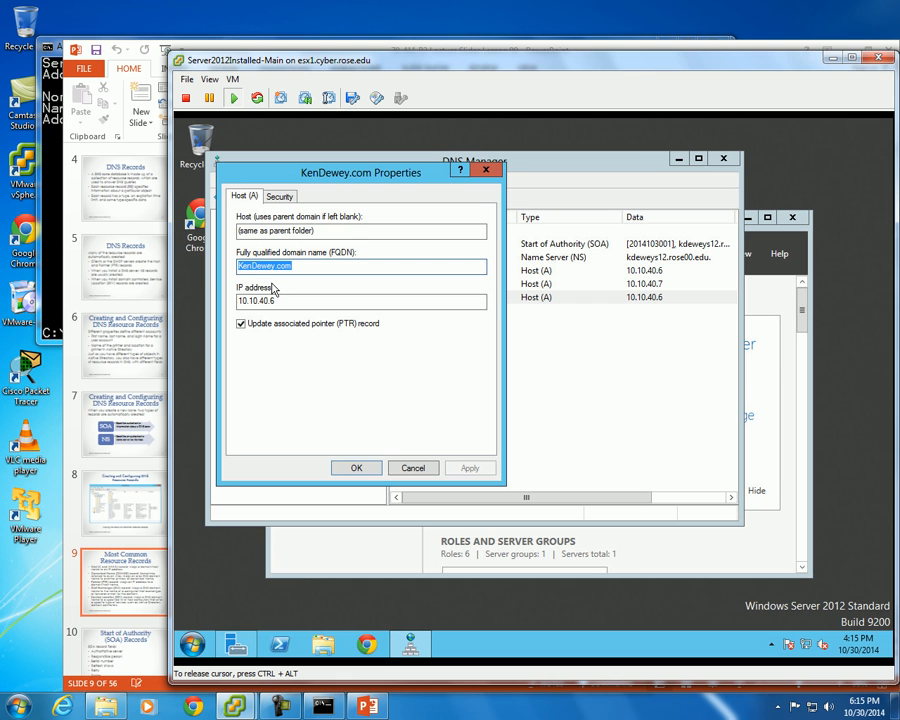
pyautogui.click(281, 301)
pyautogui.click(413, 468)
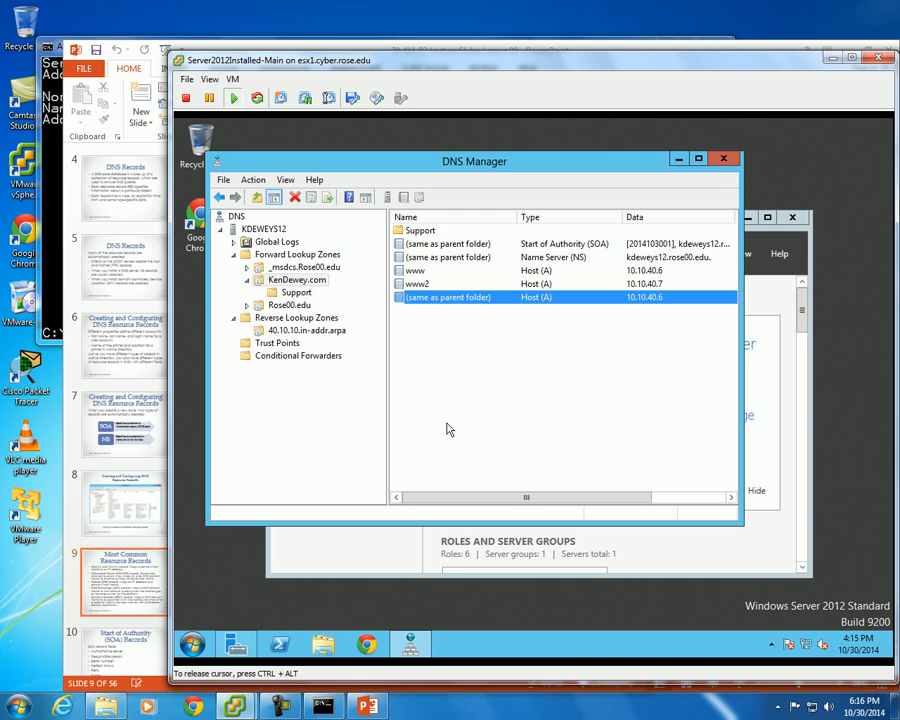
pyautogui.click(496, 386)
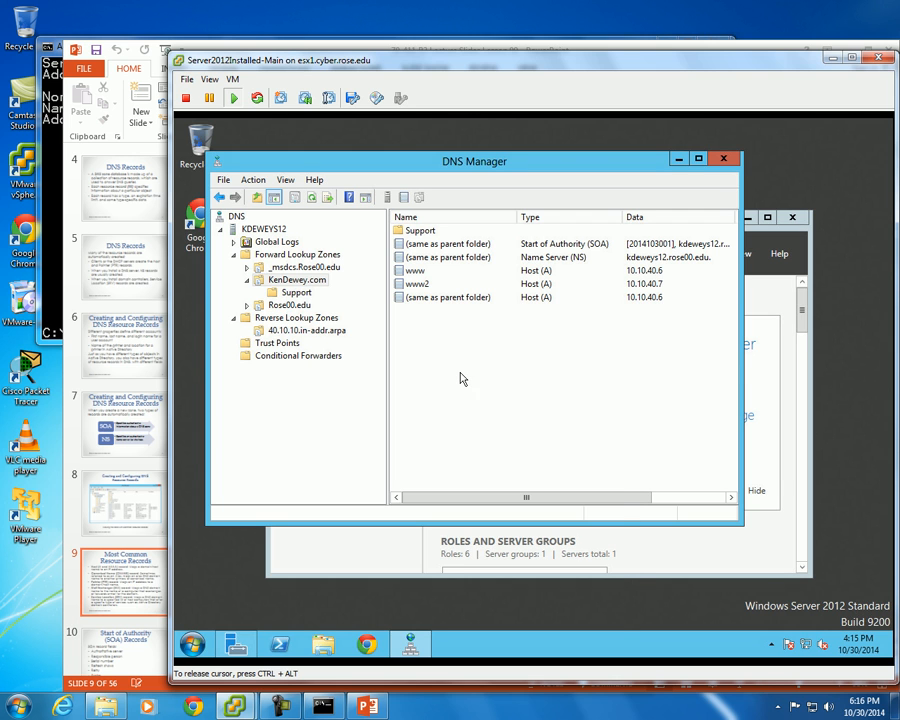
# Step: Start a new mail exchanger (MX) record in the .com zone with mail as the host or child domain
pyautogui.rightClick(461, 378)
pyautogui.click(446, 378)
pyautogui.rightClick(473, 379)
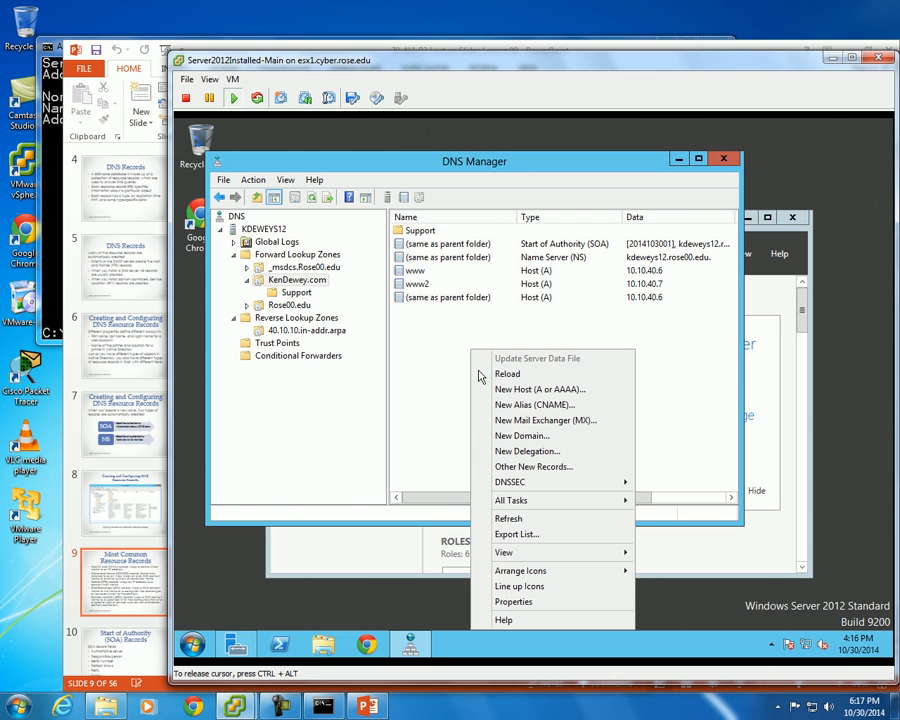
pyautogui.click(525, 421)
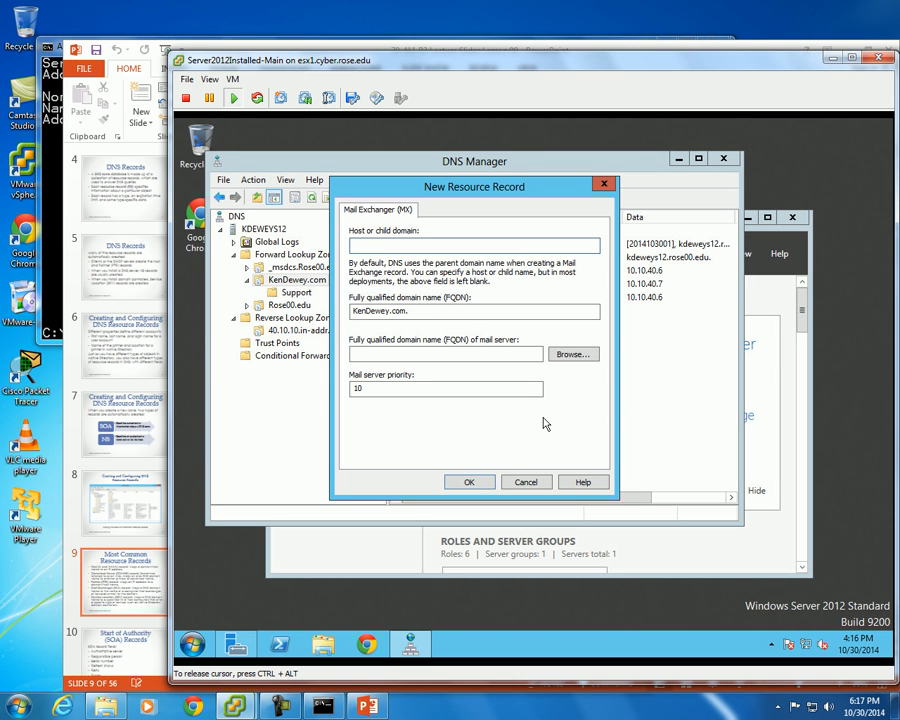
pyautogui.write('mail')
pyautogui.doubleClick(452, 313)
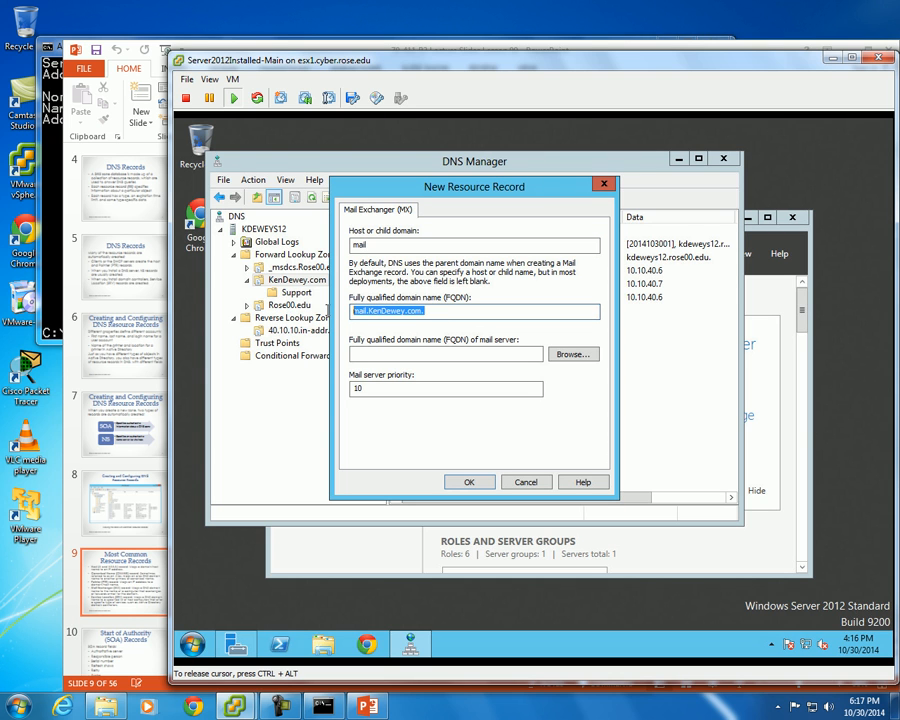
# Step: Create the MX record with mail.google.com as the mail server and priority 10, and select it in the record list
pyautogui.click(384, 354)
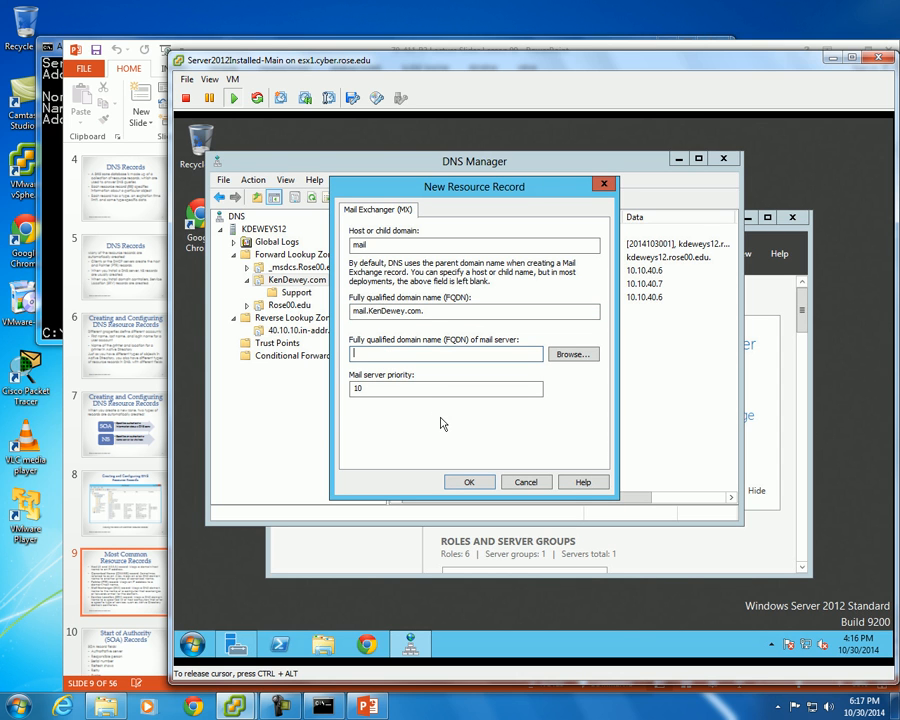
pyautogui.write('mail.google.com')
pyautogui.doubleClick(374, 388)
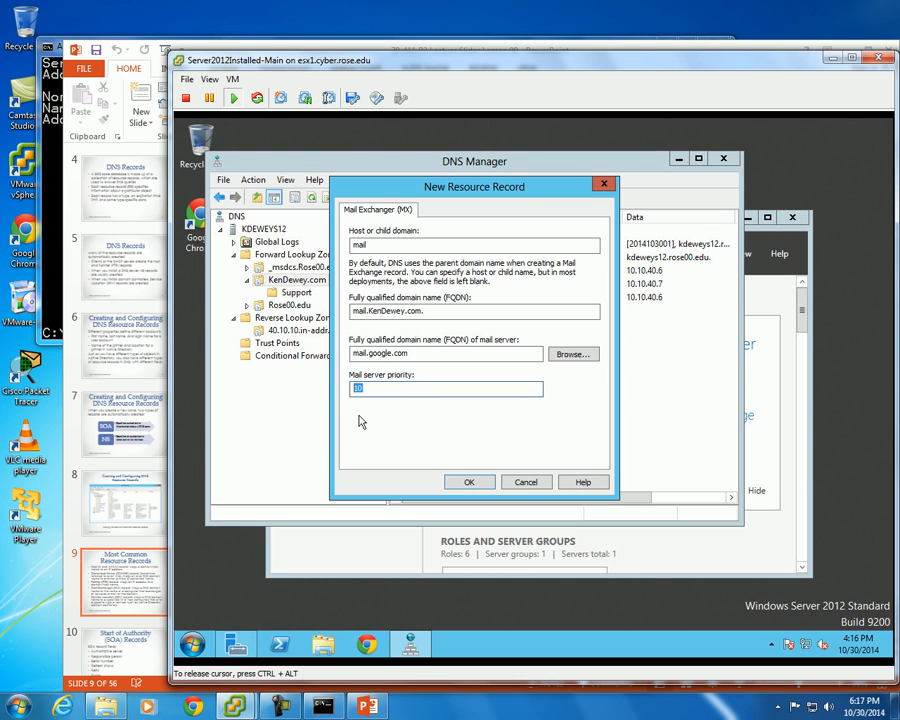
pyautogui.click(470, 482)
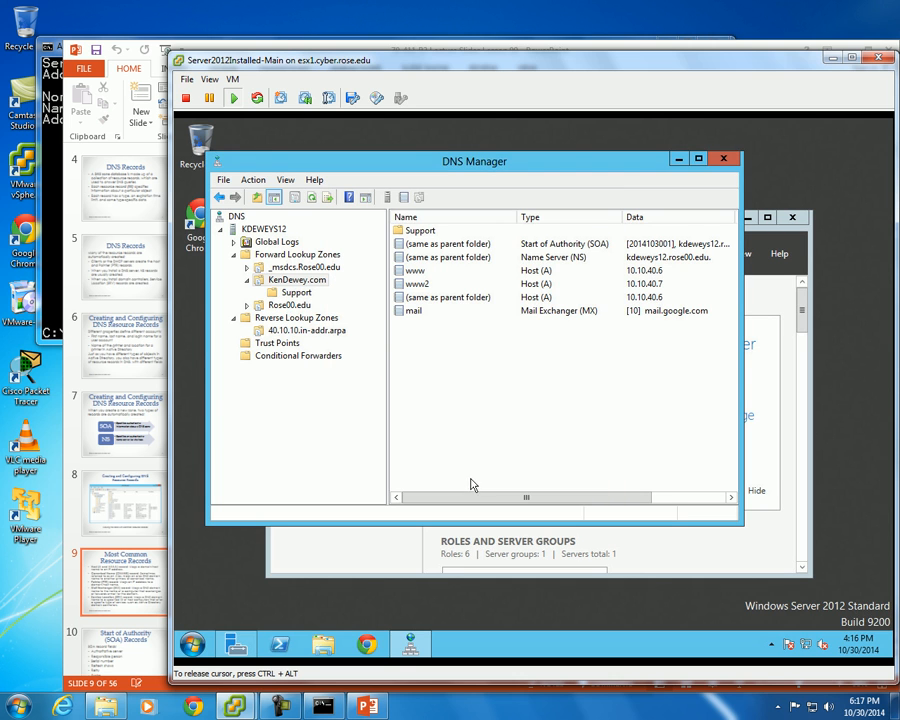
pyautogui.click(547, 313)
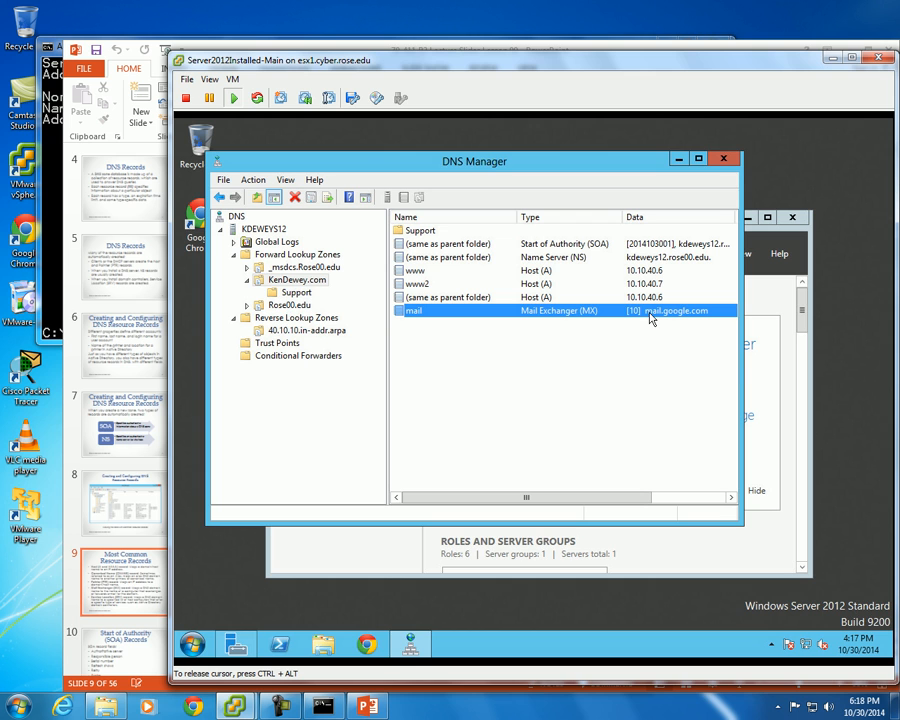
# Step: Add a mail exchanger (MX) record to the .com zone with host mail2, mail server mail.yahoo.com and priority 5
pyautogui.rightClick(421, 350)
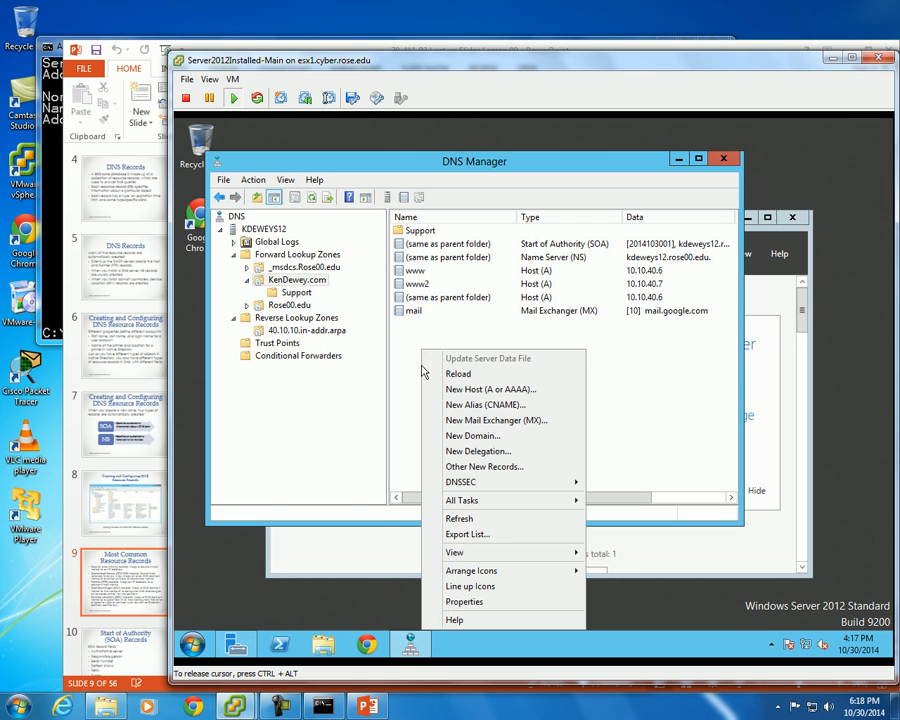
pyautogui.click(490, 420)
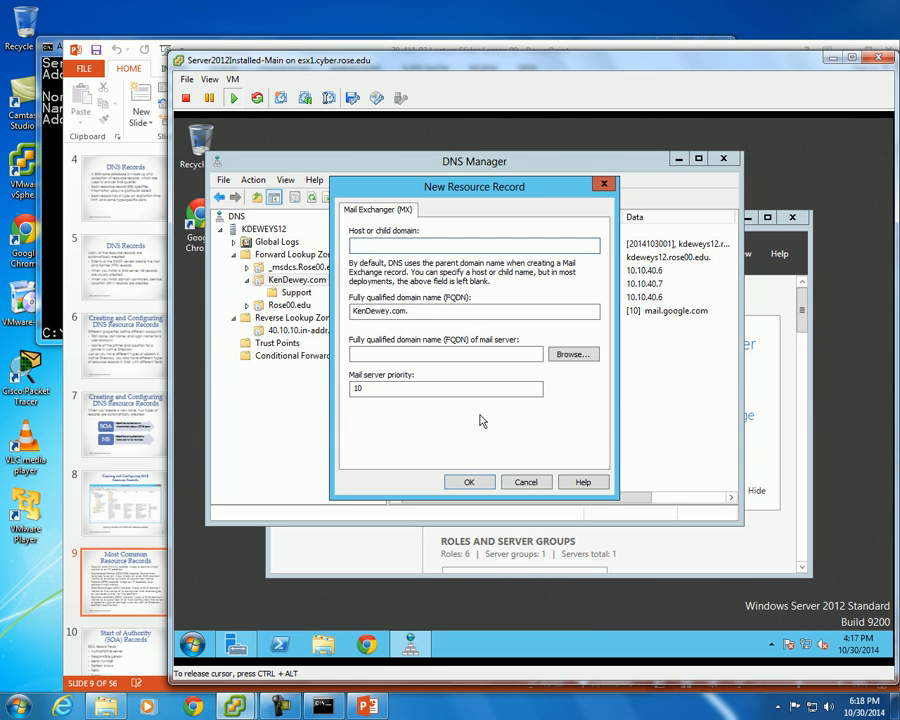
pyautogui.write('mail2')
pyautogui.press('Tab')
pyautogui.press('Tab')
pyautogui.write('mail.')
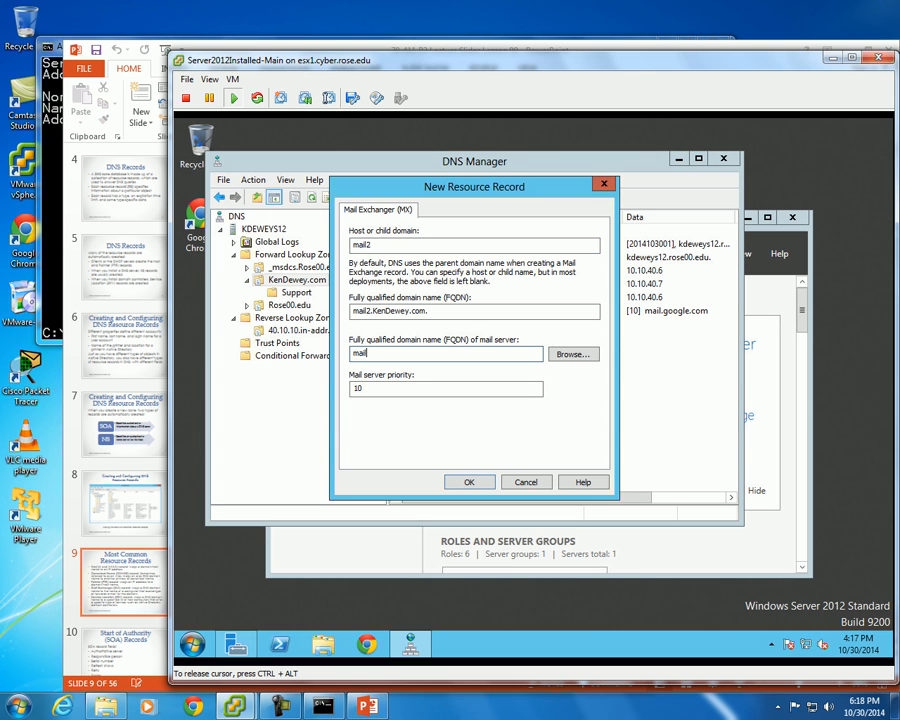
pyautogui.write('yahoo.com')
pyautogui.press('Tab')
pyautogui.write('5')
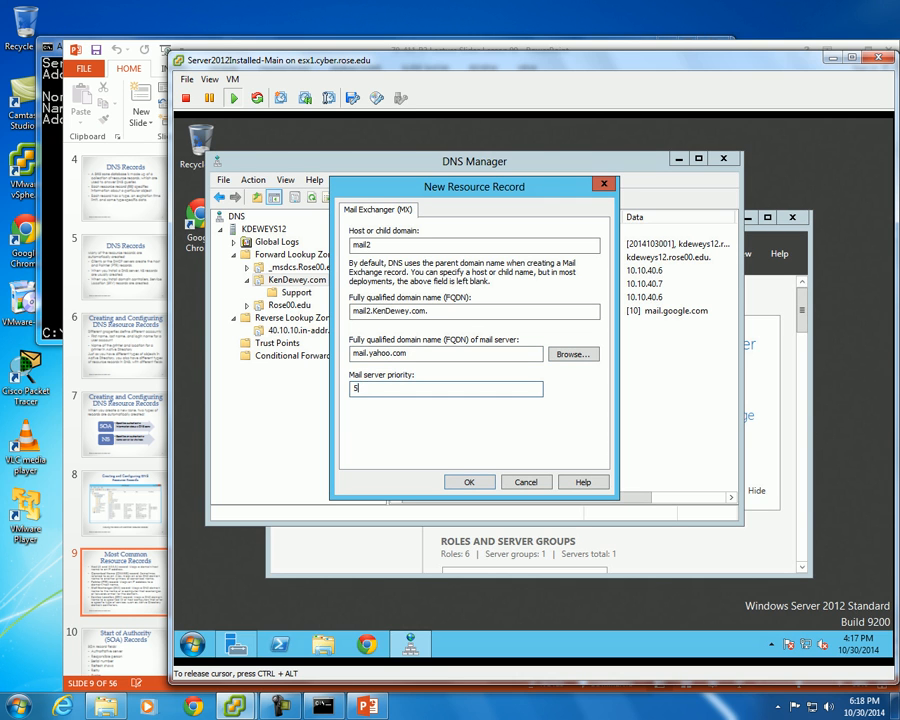
pyautogui.click(466, 482)
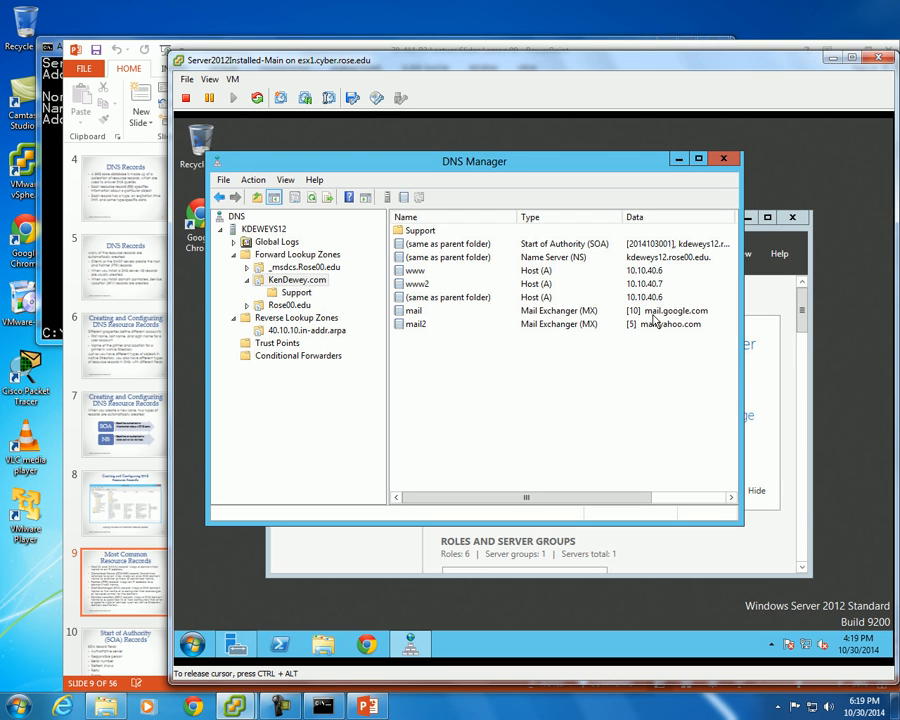
pyautogui.rightClick(422, 351)
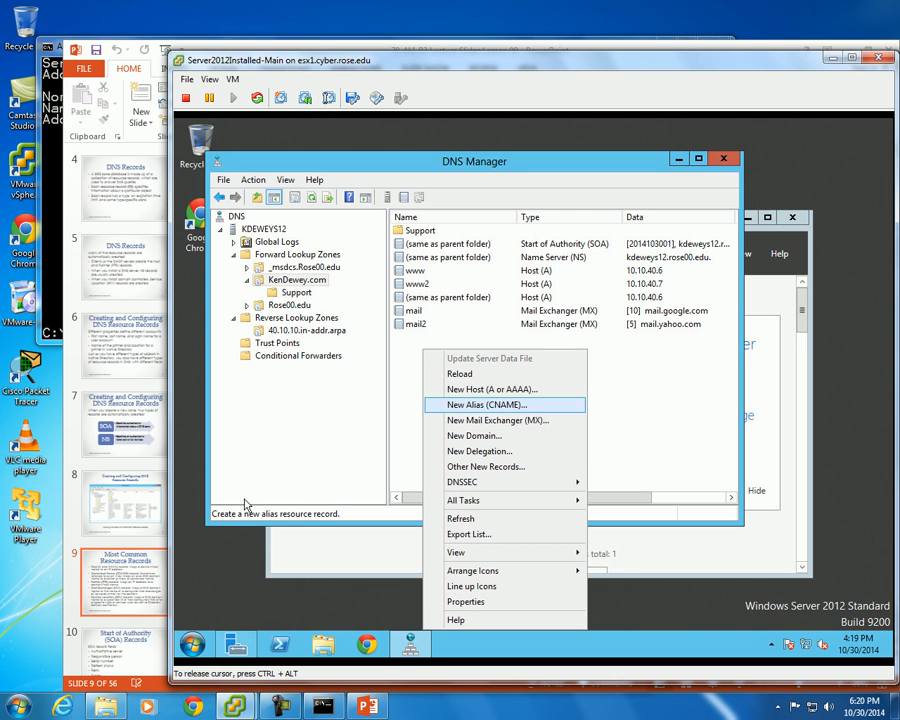
pyautogui.click(322, 706)
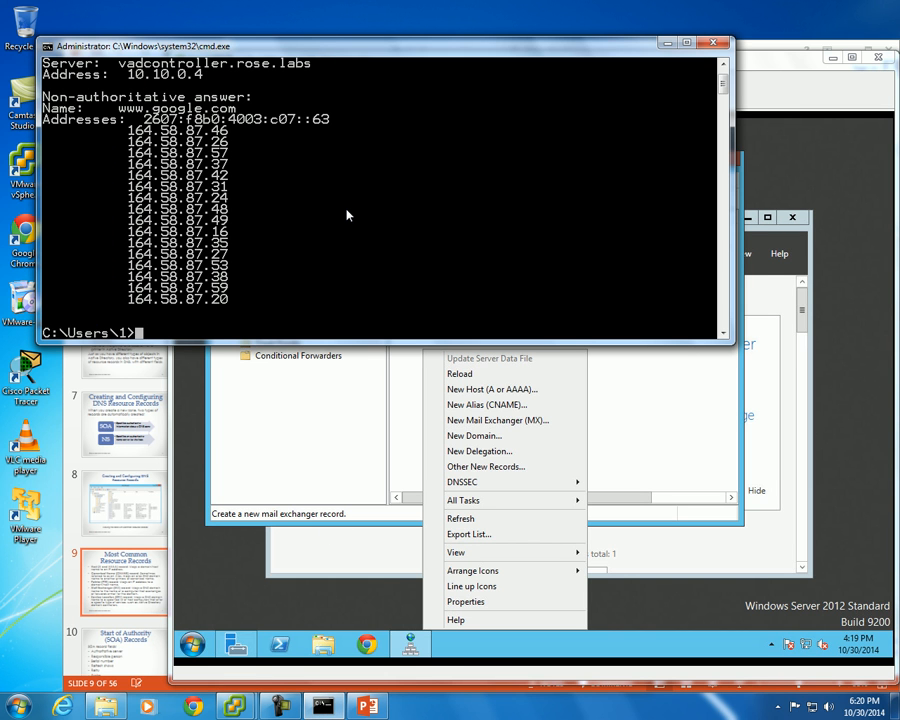
pyautogui.write('nslookup www.rose.edu')
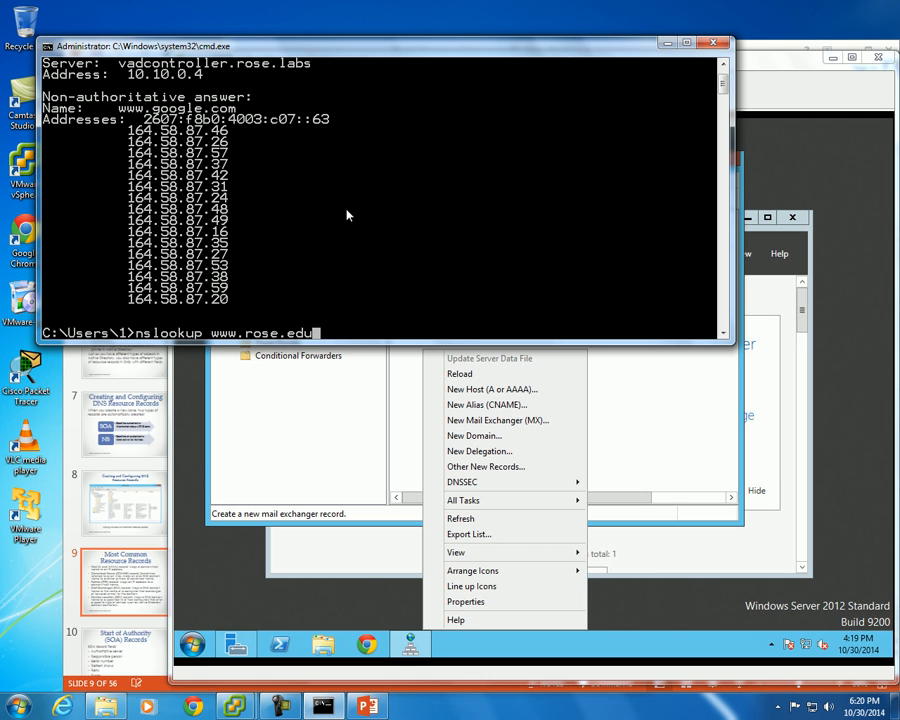
pyautogui.press('Return')
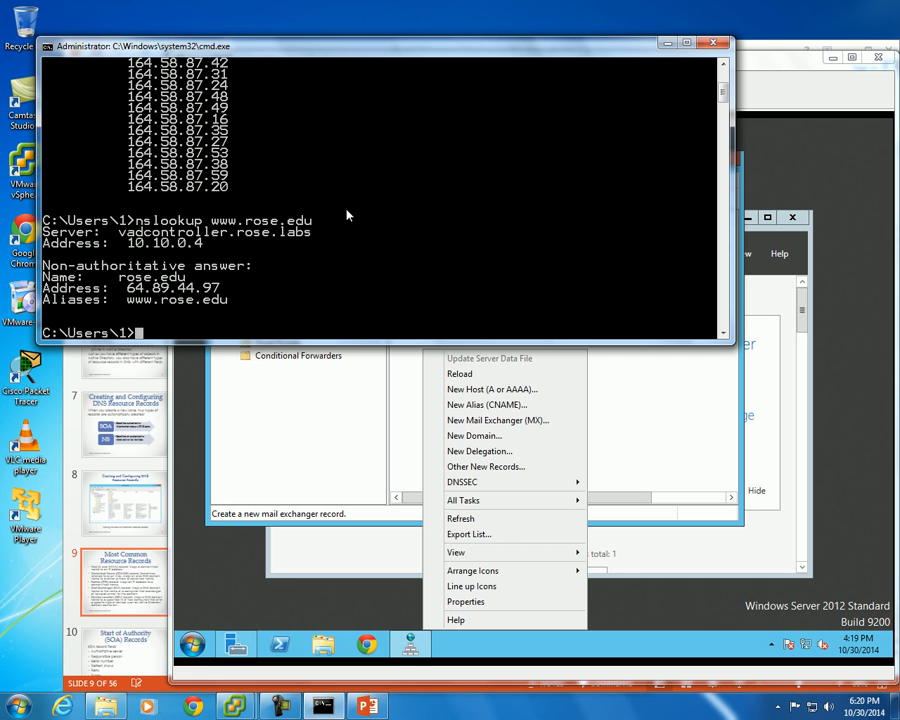
# Step: Return to DNS Manager on the server and delete the www and www2 host (A) records from the .com zone
pyautogui.click(650, 434)
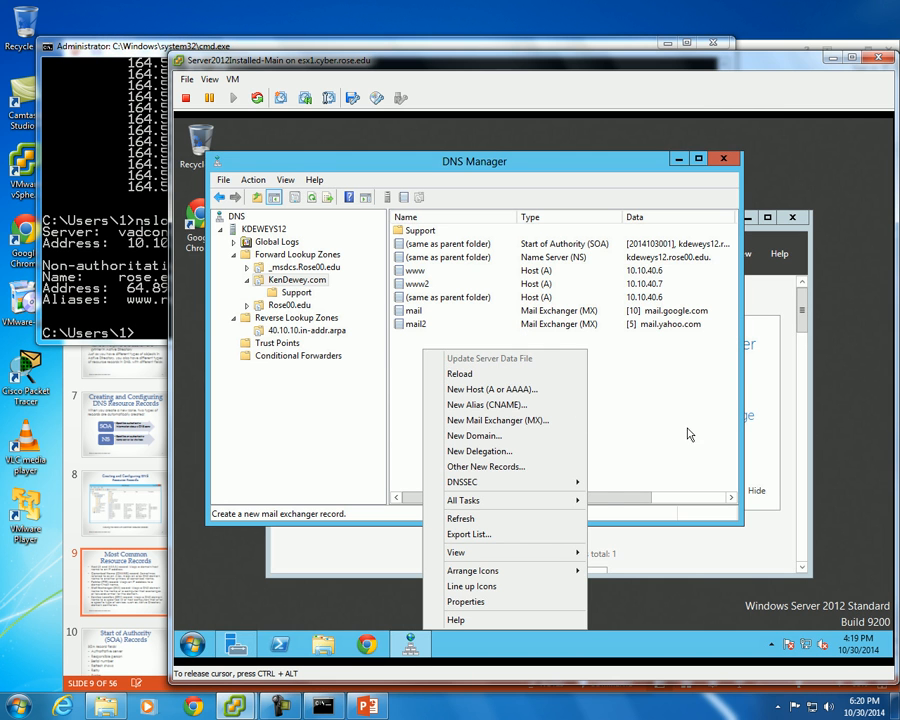
pyautogui.click(415, 272)
pyautogui.rightClick(415, 272)
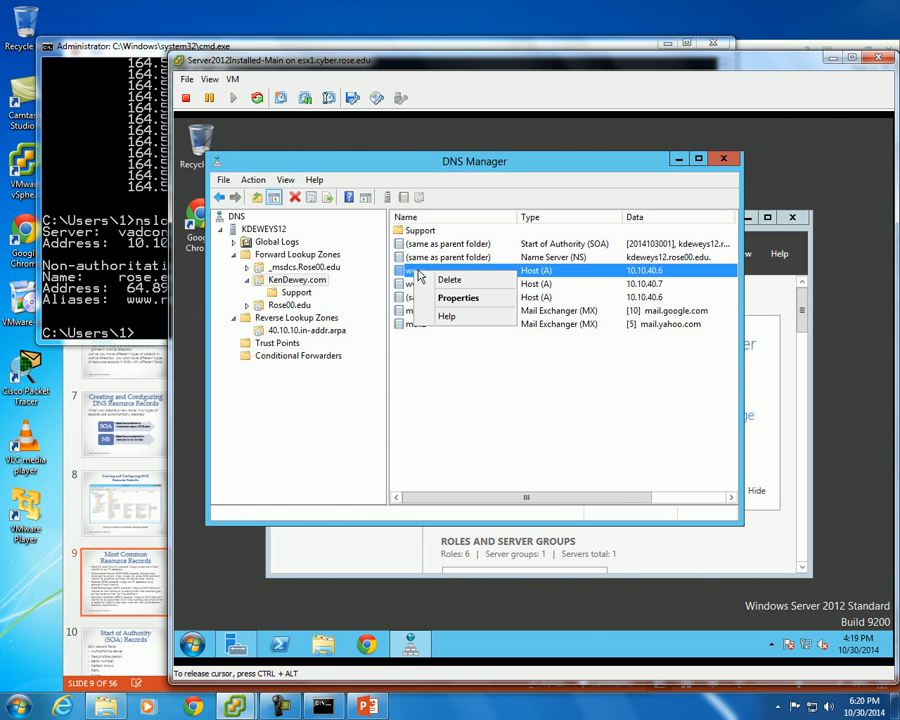
pyautogui.click(446, 281)
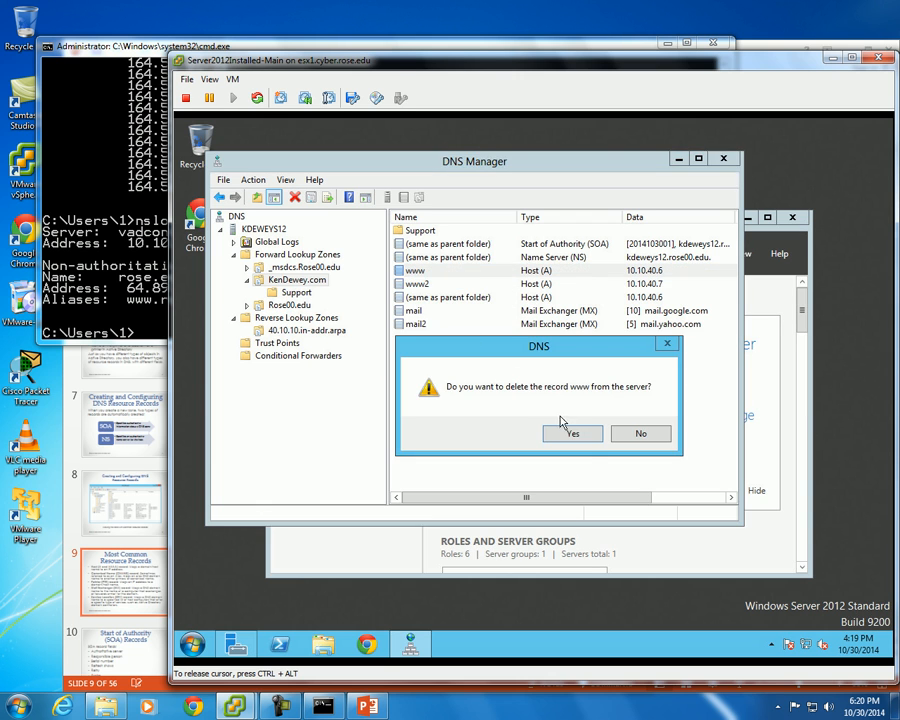
pyautogui.click(580, 435)
pyautogui.rightClick(415, 272)
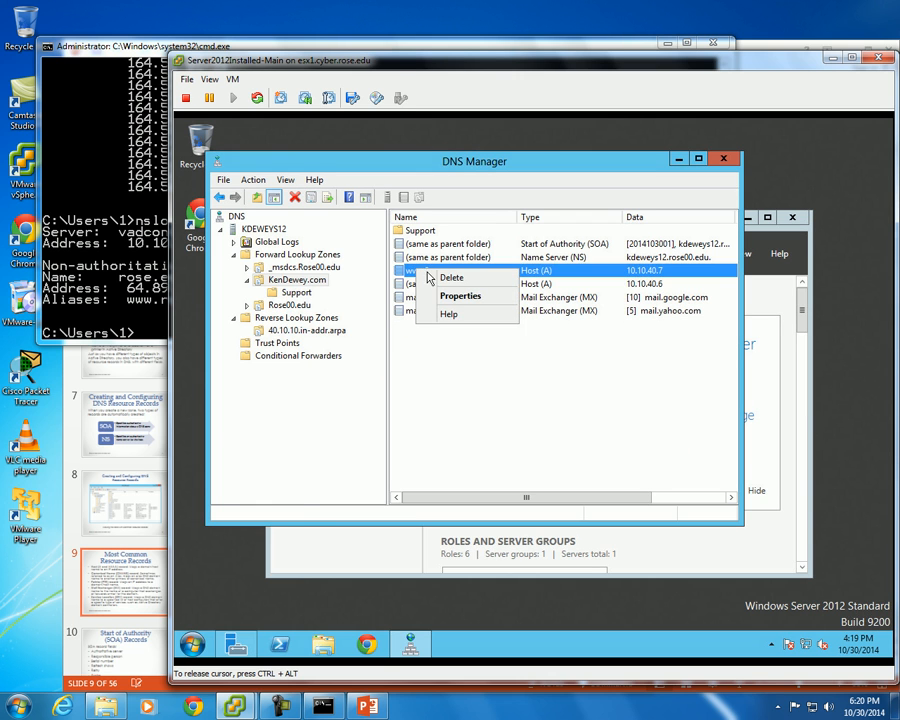
pyautogui.click(444, 279)
pyautogui.click(575, 436)
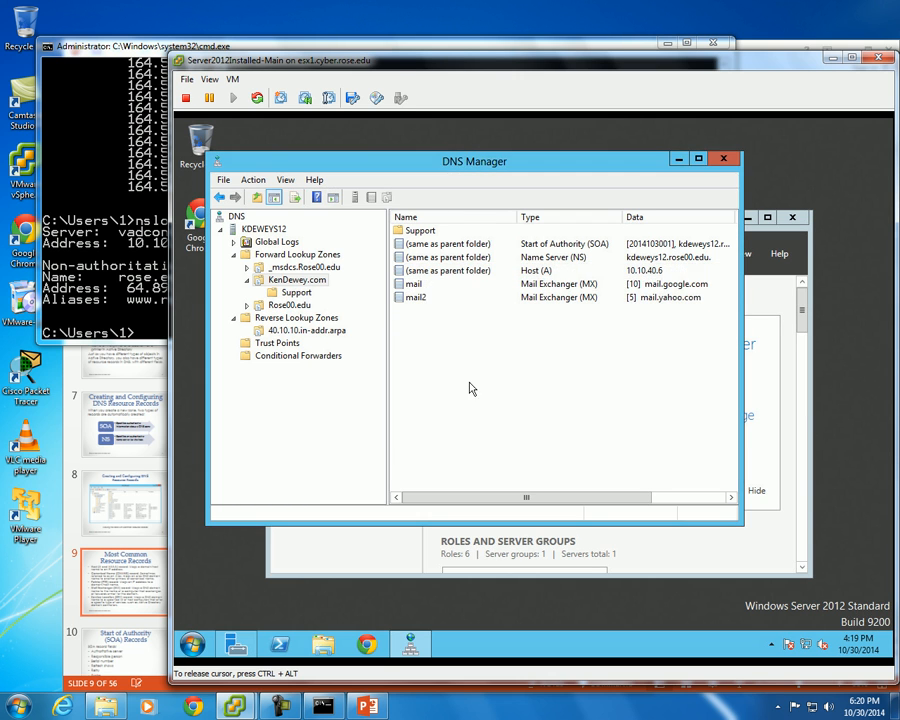
# Step: Add an alias (CNAME) record named www to the .com zone, with the zone's own domain name as target host
pyautogui.rightClick(434, 354)
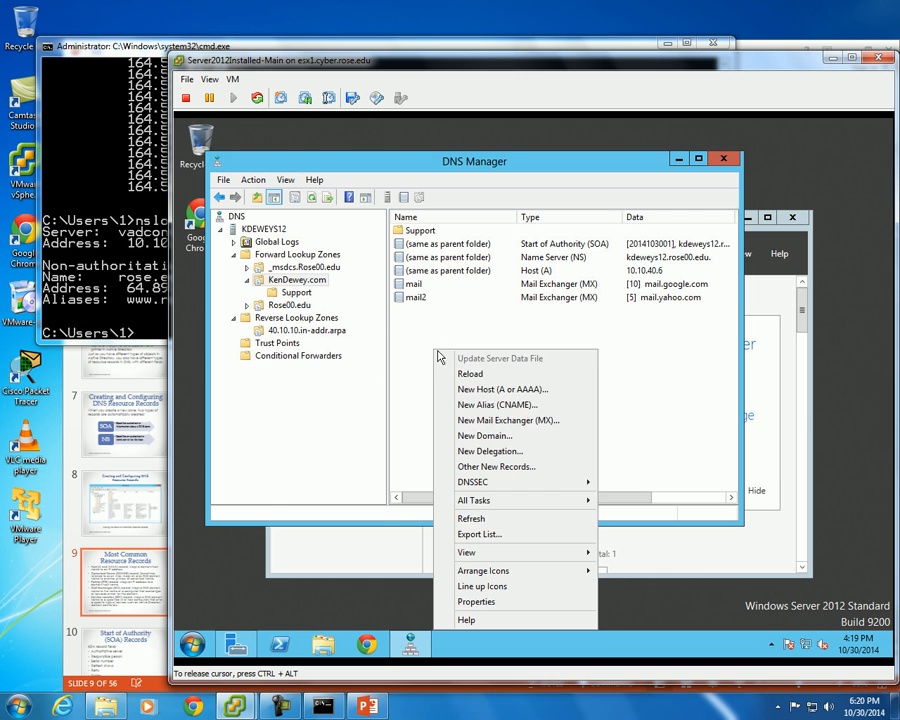
pyautogui.click(520, 404)
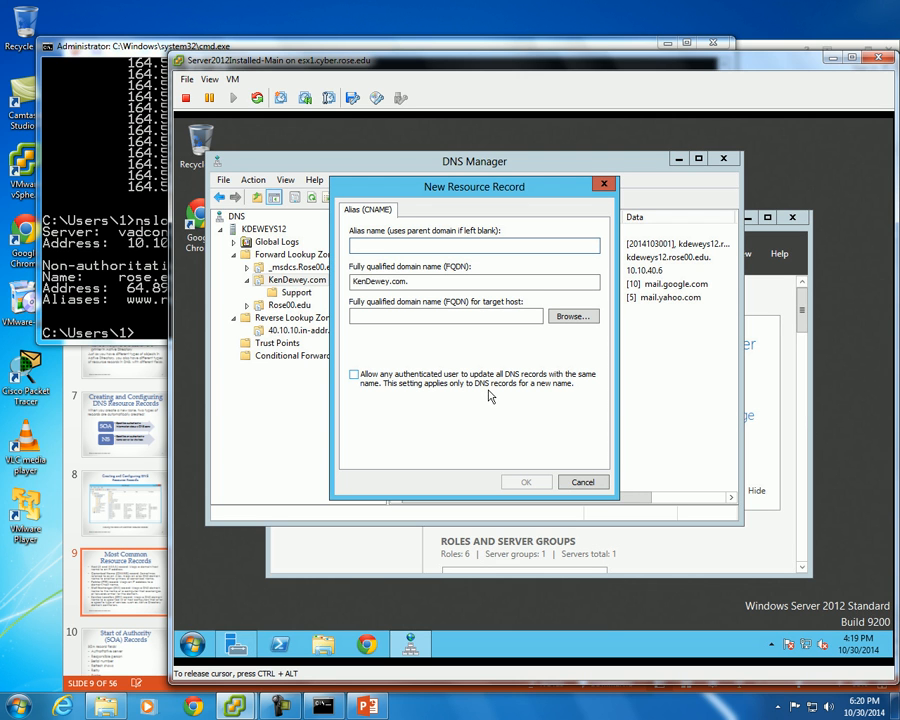
pyautogui.write('www')
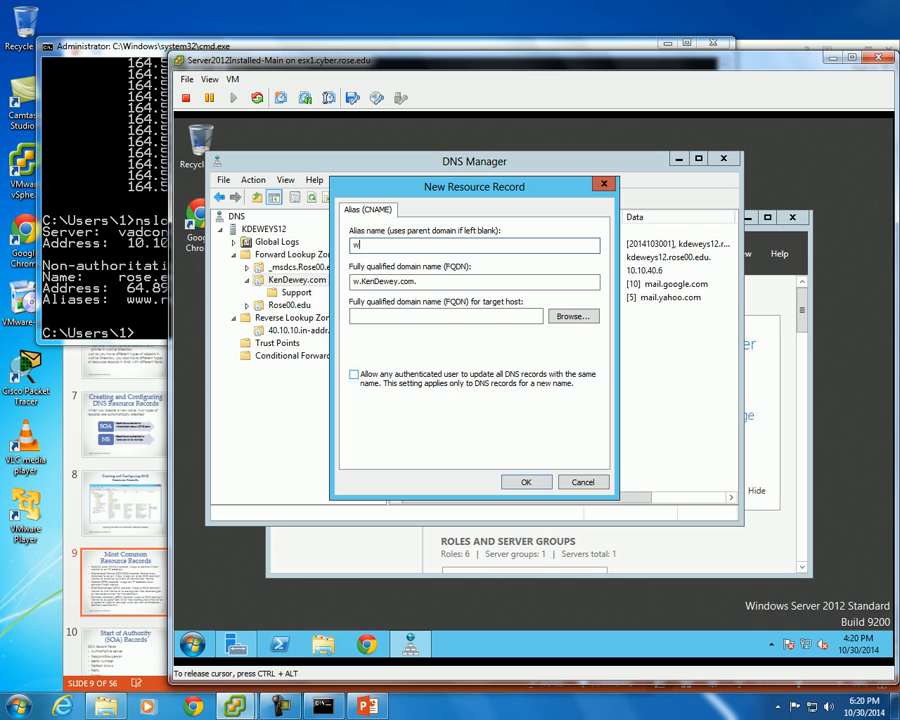
pyautogui.click(397, 317)
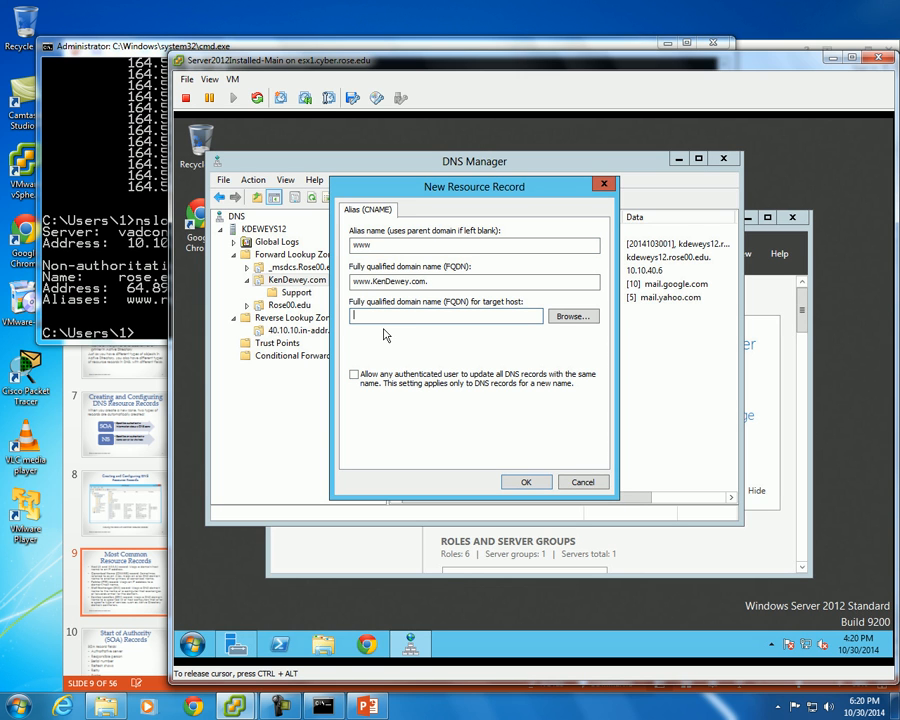
pyautogui.write('kendewey.com')
pyautogui.click(525, 482)
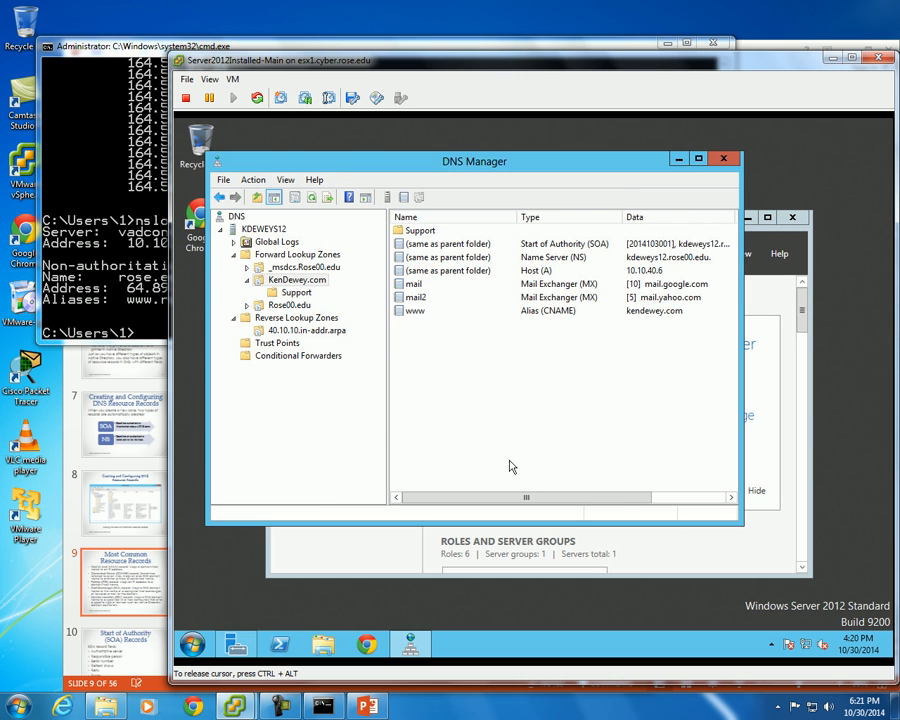
# Step: Examine the alias and target host names in the www CNAME record's properties, and select the parent-folder host (A) record
pyautogui.doubleClick(408, 316)
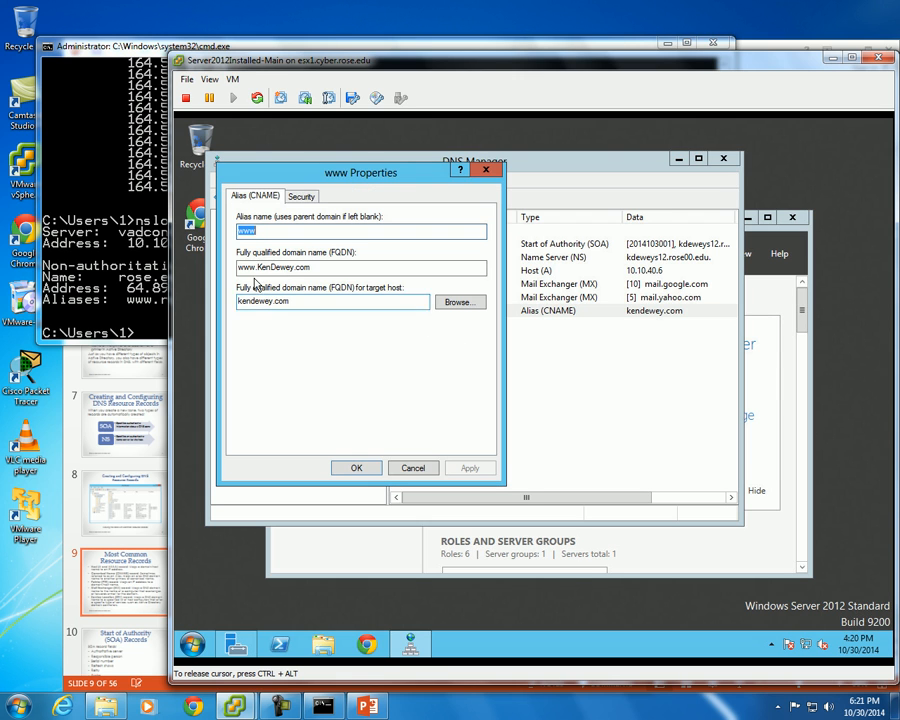
pyautogui.moveTo(249, 267); pyautogui.dragTo(351, 266)
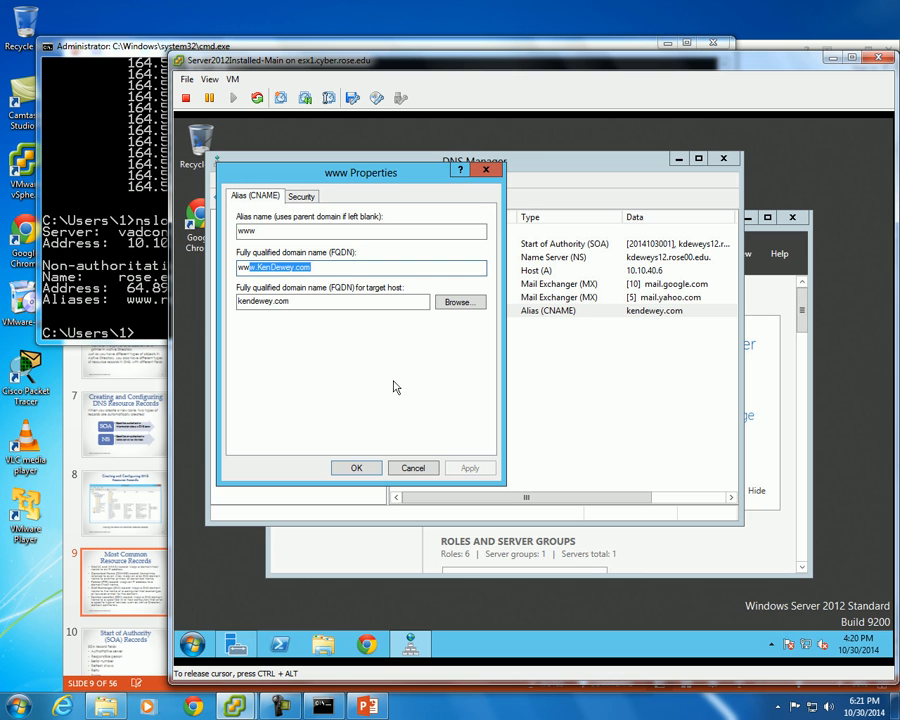
pyautogui.moveTo(306, 300); pyautogui.dragTo(228, 299)
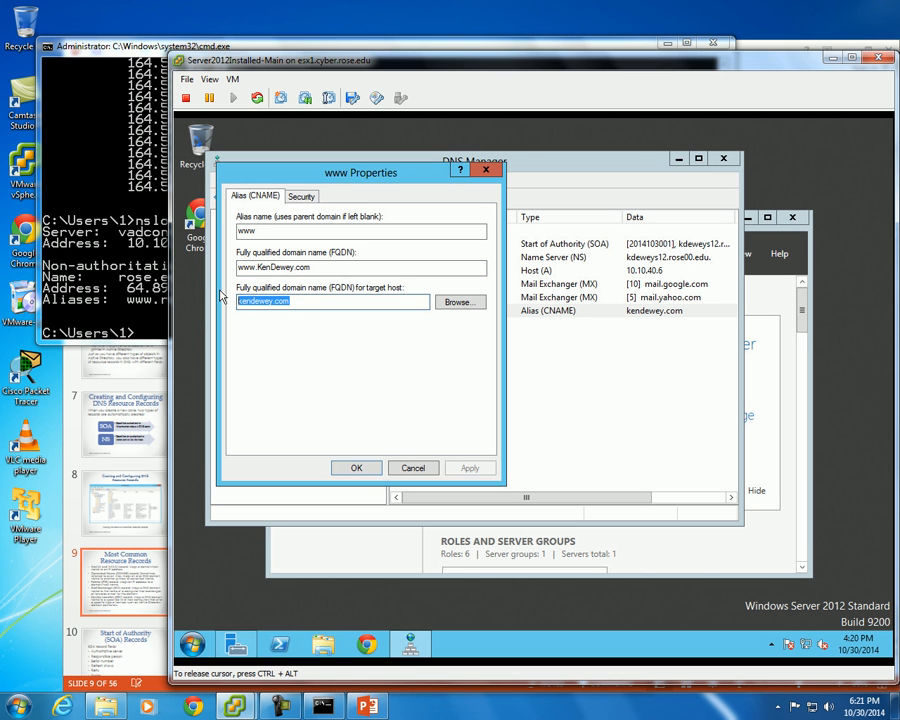
pyautogui.click(412, 466)
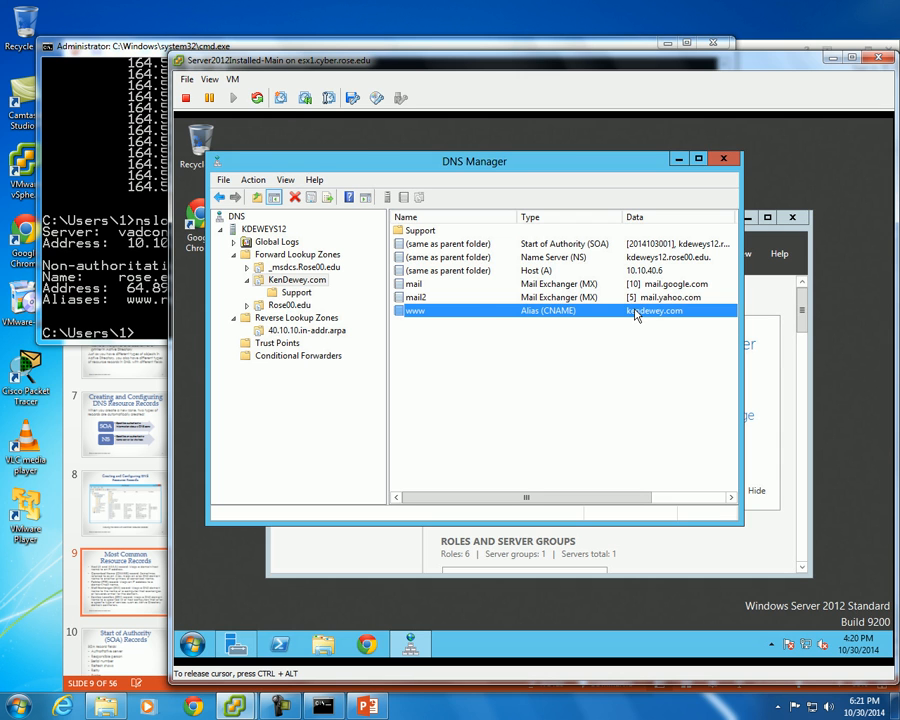
pyautogui.click(412, 271)
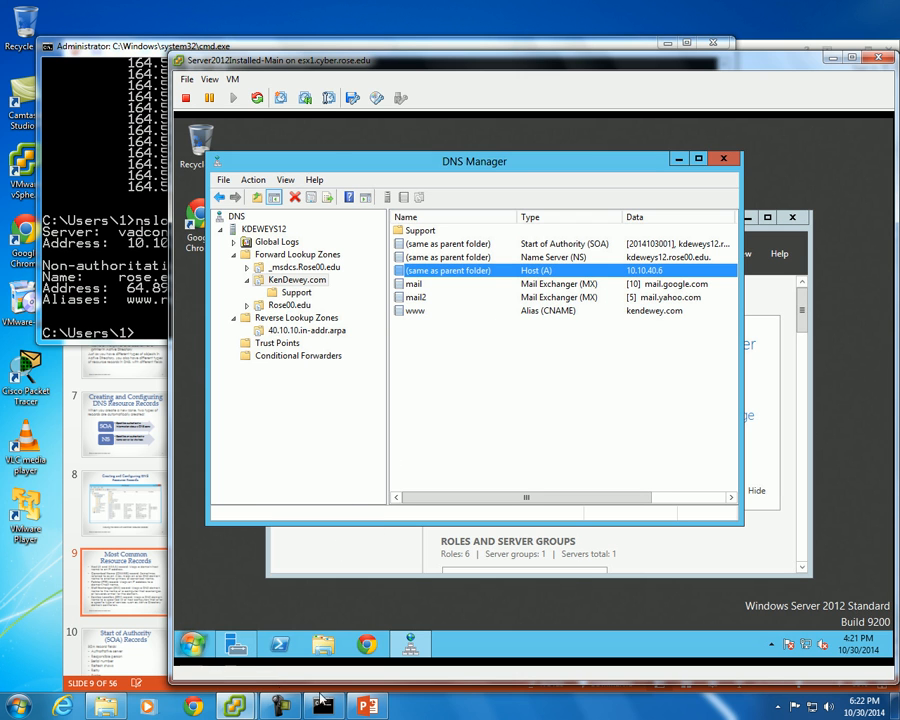
# Step: Switch to the PowerPoint slide on common resource records and point out the word Alias in the CNAME definition
pyautogui.click(367, 706)
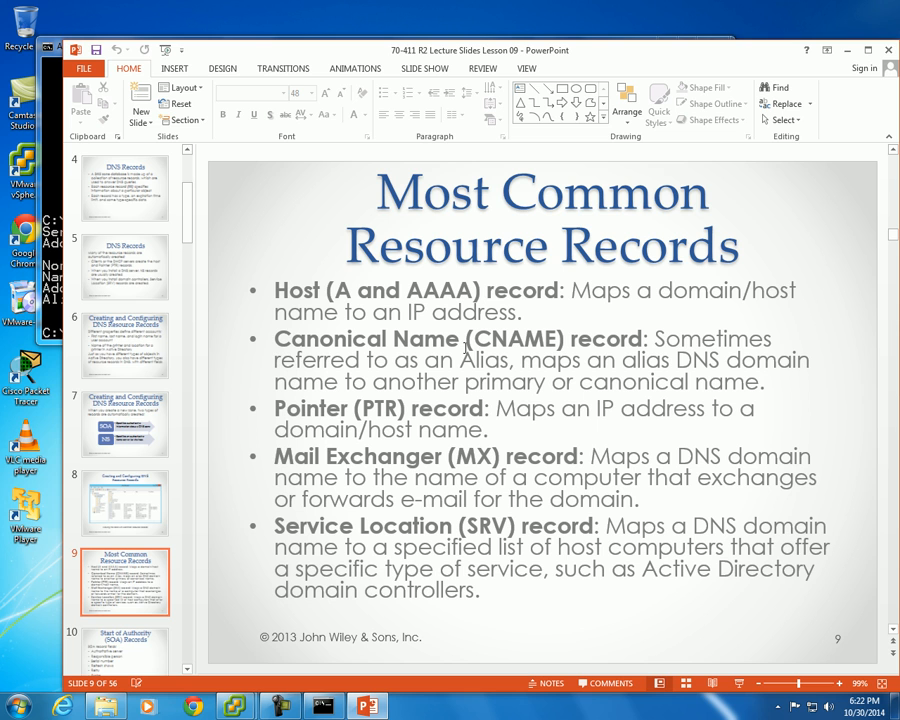
pyautogui.doubleClick(468, 359)
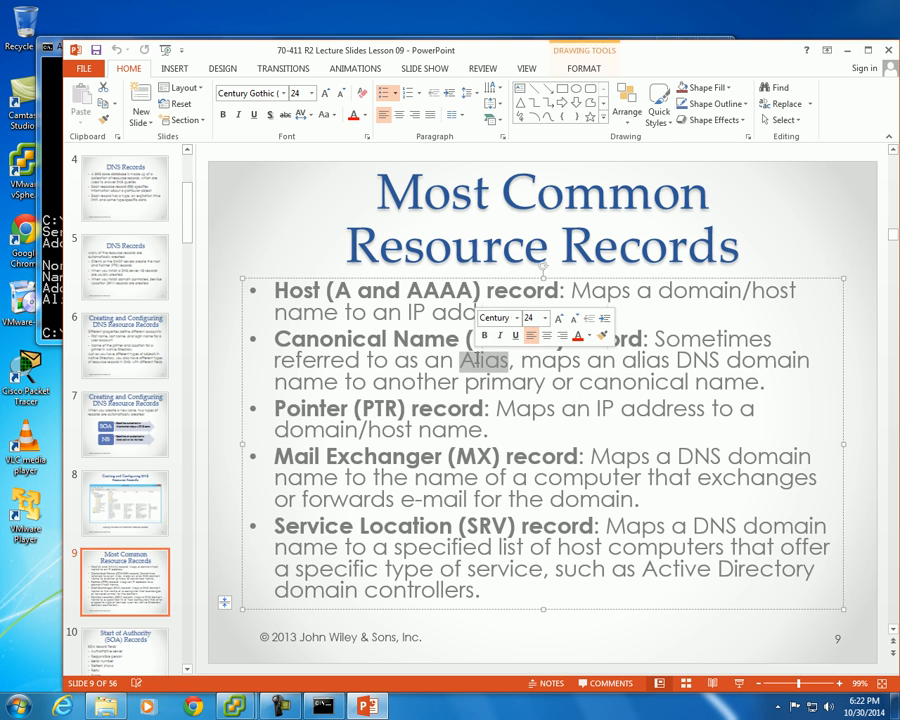
pyautogui.click(419, 359)
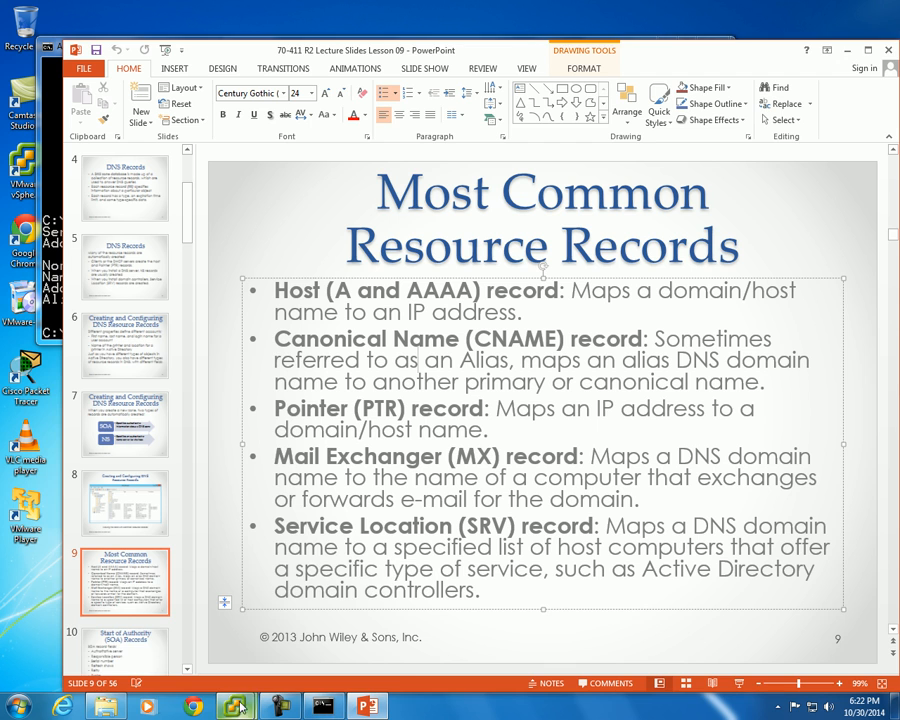
# Step: Return to DNS Manager, refresh the 40.10.10.in-addr.arpa reverse zone and examine the properties of the 10.10.40.6 pointer (PTR) record
pyautogui.moveTo(240, 706)
pyautogui.click(320, 645)
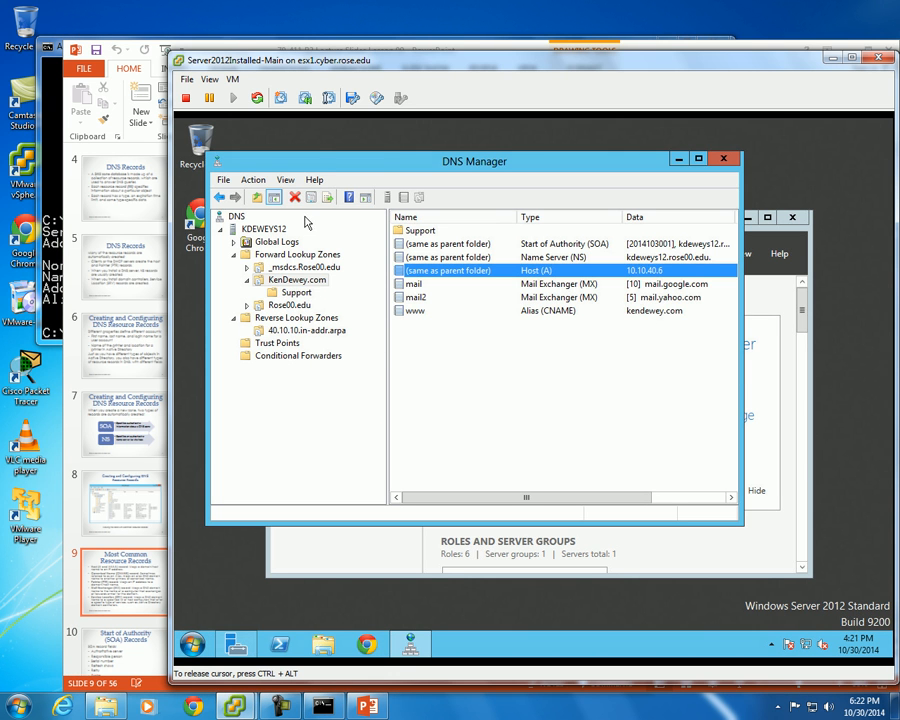
pyautogui.click(307, 330)
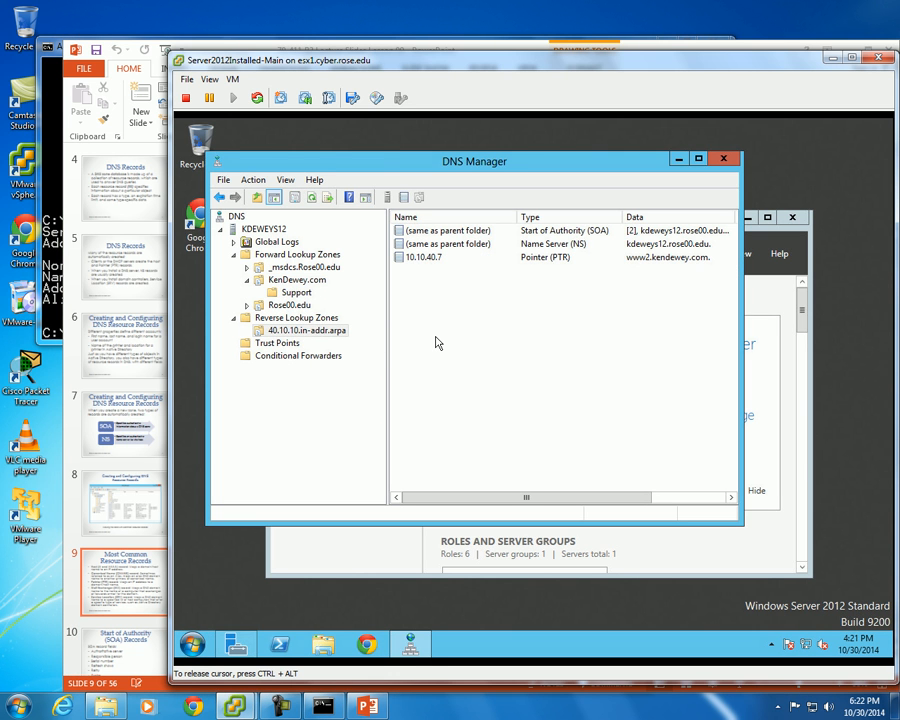
pyautogui.press('F5')
pyautogui.doubleClick(640, 258)
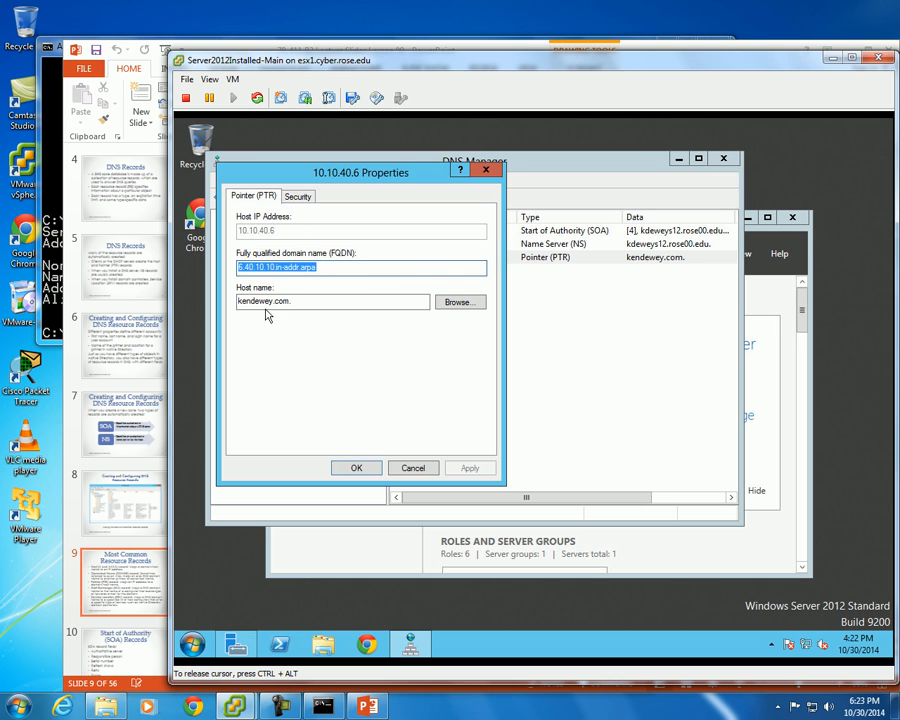
pyautogui.click(412, 467)
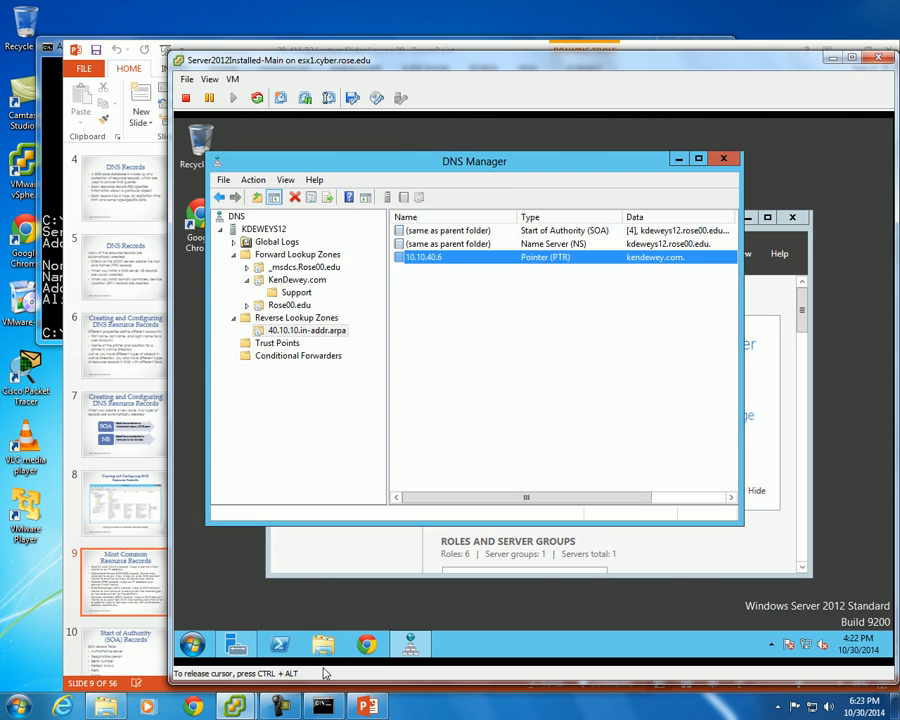
# Step: Open a command prompt on the server and run a reverse lookup of 10.10.40.6 with nslookup
pyautogui.click(193, 647)
pyautogui.write('cmd')
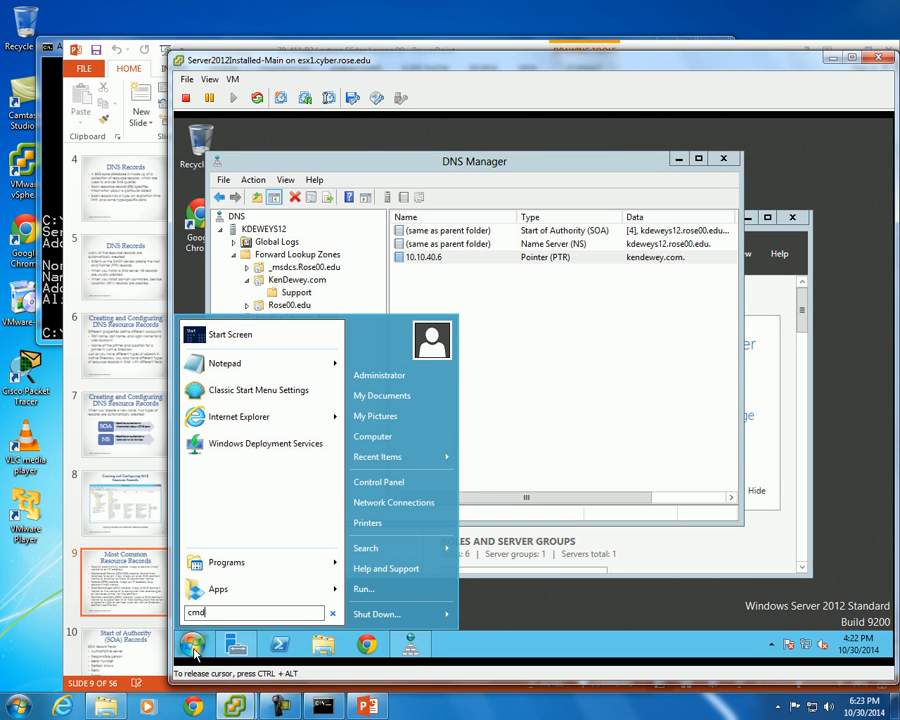
pyautogui.press('Return')
pyautogui.write('nslookup')
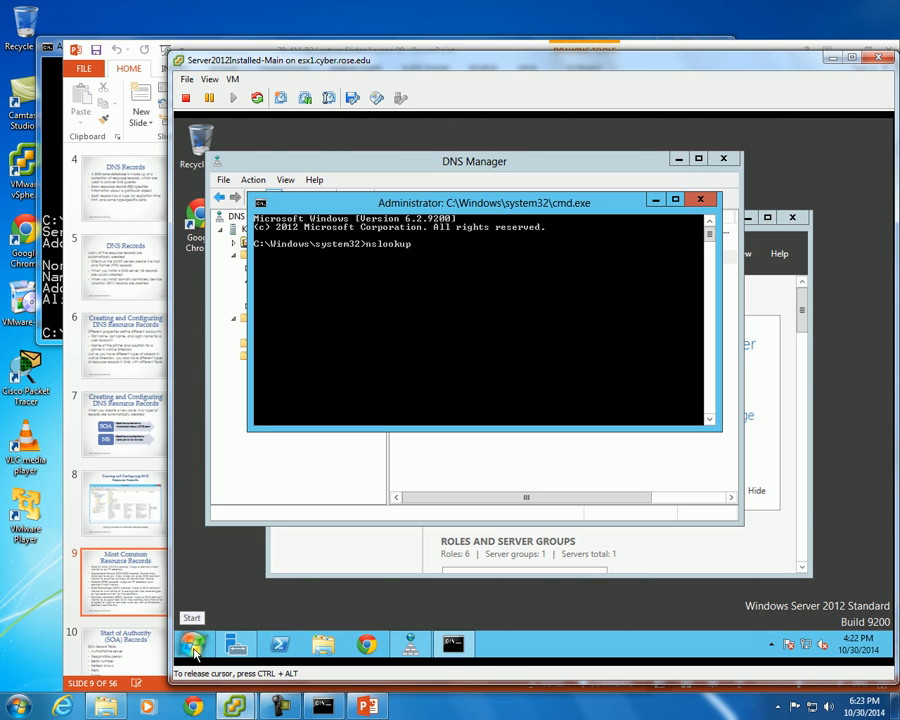
pyautogui.write(' 10.10.40.6')
pyautogui.press('Return')
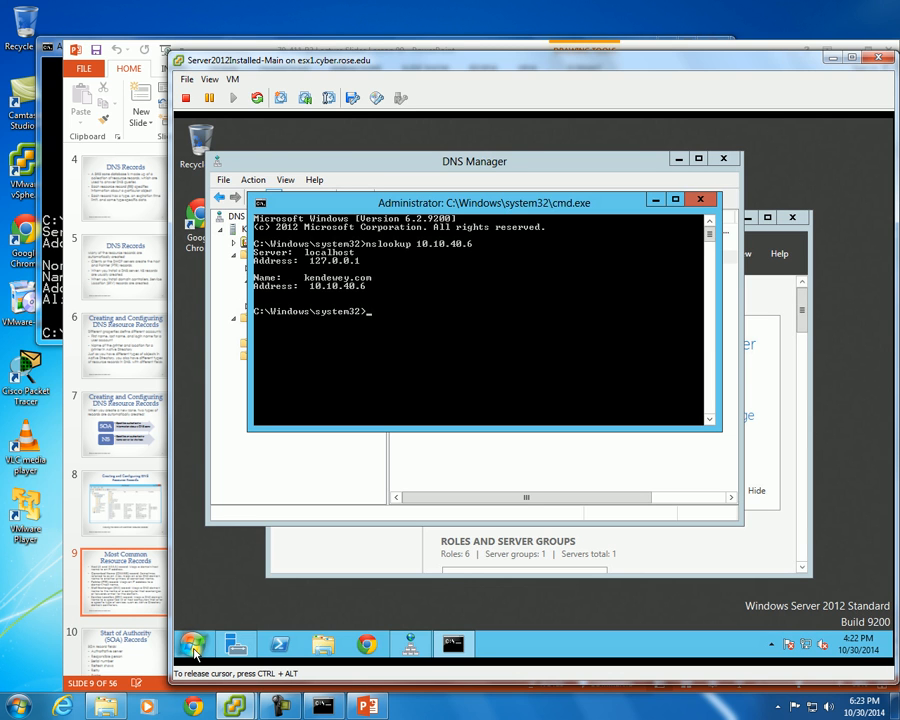
# Step: Repeat the nslookup reverse lookup for the address 10.10.40.9
pyautogui.press('Up')
pyautogui.write('9')
pyautogui.press('Return')
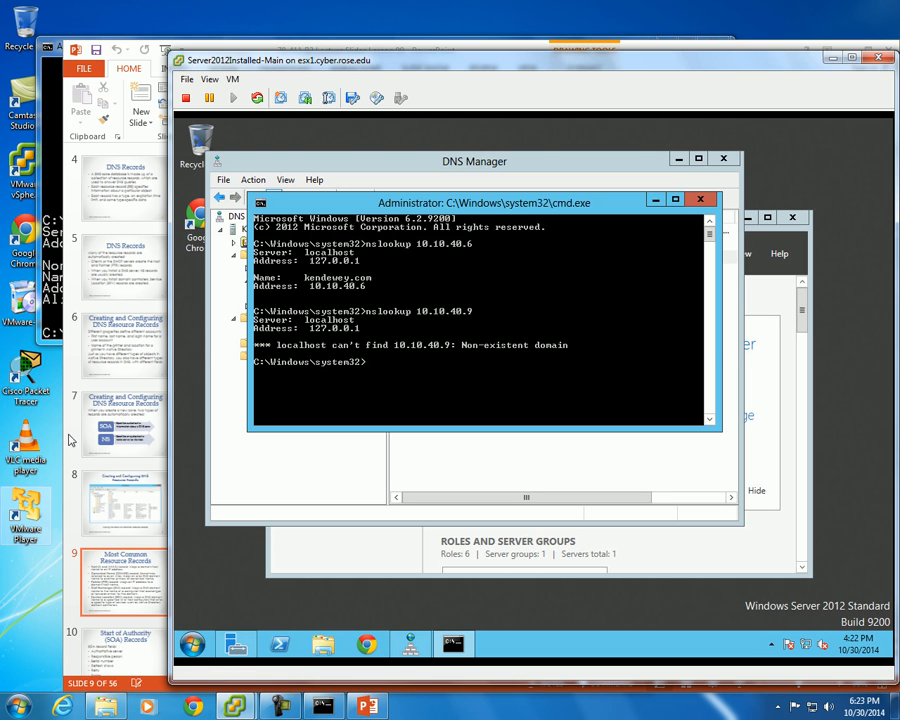
pyautogui.click(48, 276)
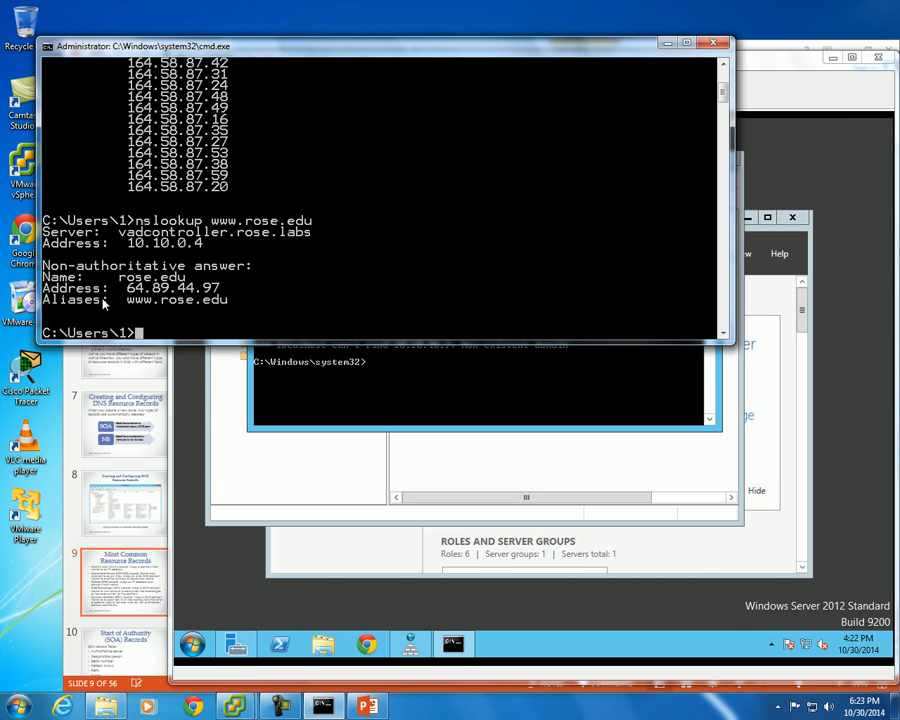
pyautogui.write('nslookup www.google.com')
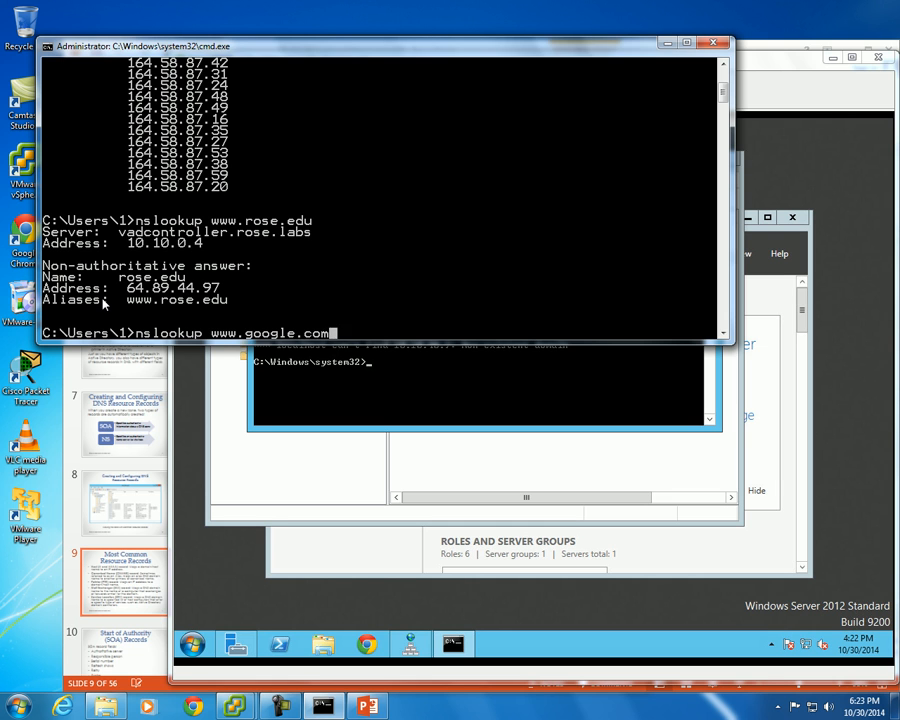
pyautogui.press('Return')
# Step: Run an nslookup reverse lookup of the Google address 164.58.87.31
pyautogui.write('ns')
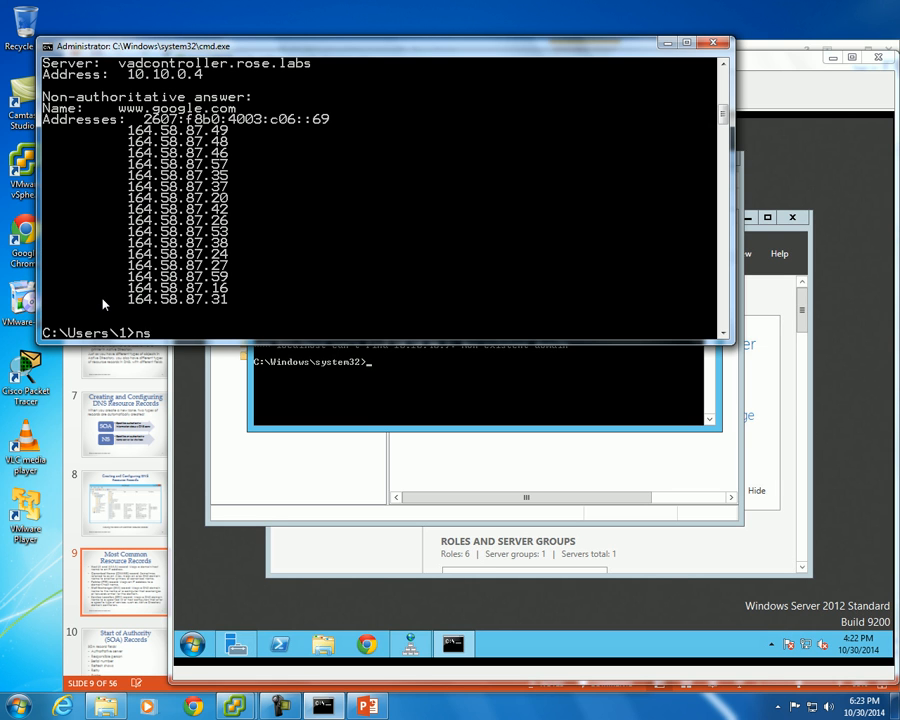
pyautogui.write('looup 164.58.587')
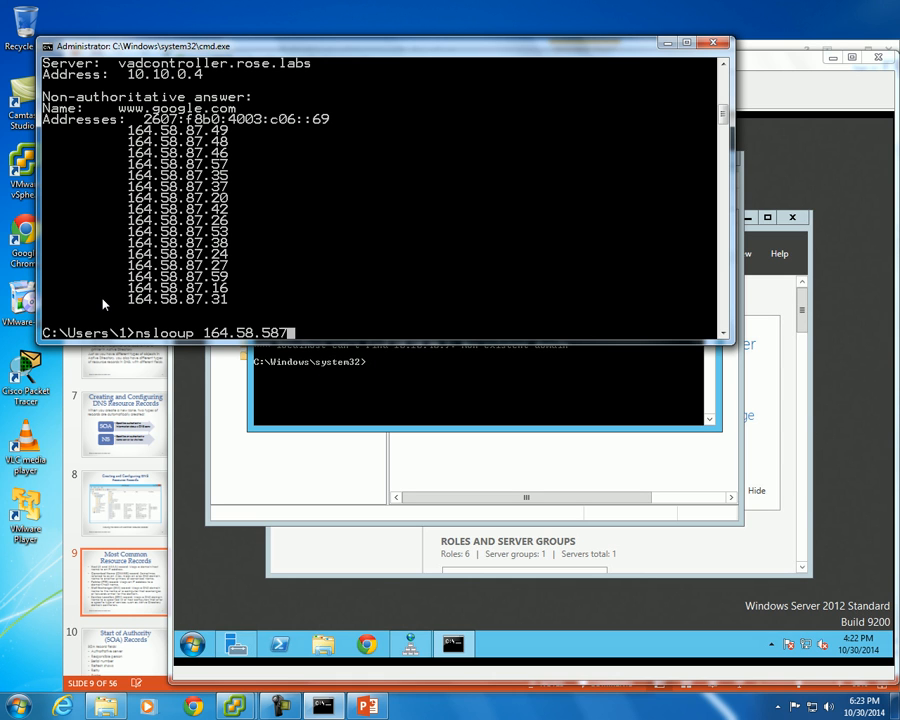
pyautogui.press('BackSpace')
pyautogui.press('BackSpace')
pyautogui.press('BackSpace')
pyautogui.press('Up')
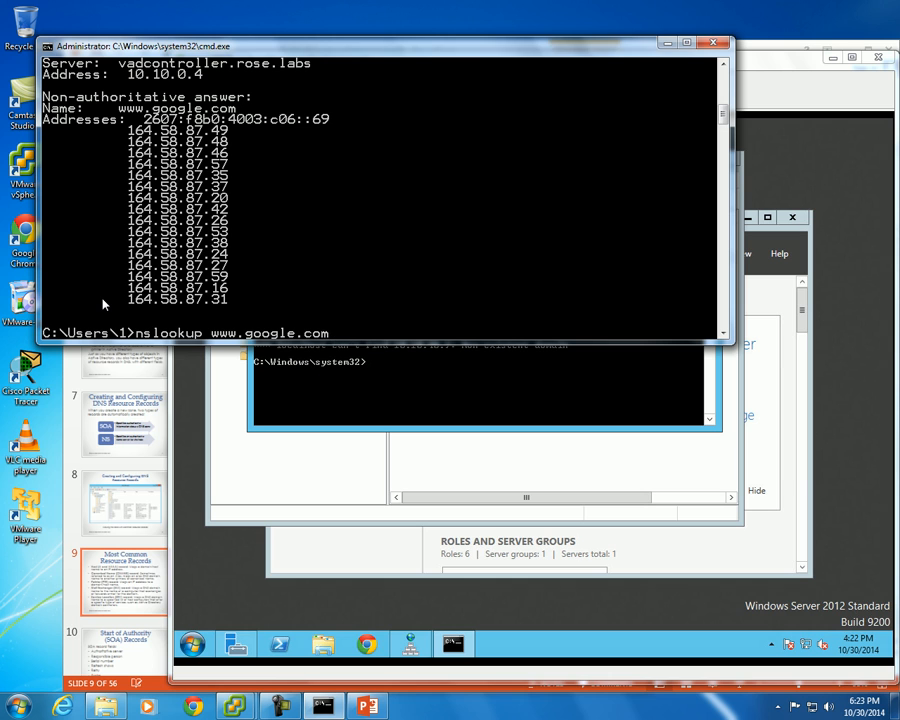
pyautogui.press('BackSpace')
pyautogui.press('BackSpace')
pyautogui.press('BackSpace')
pyautogui.press('BackSpace')
pyautogui.press('BackSpace')
pyautogui.press('BackSpace')
pyautogui.press('BackSpace')
pyautogui.press('BackSpace')
pyautogui.press('BackSpace')
pyautogui.press('BackSpace')
pyautogui.press('BackSpace')
pyautogui.press('BackSpace')
pyautogui.press('BackSpace')
pyautogui.press('BackSpace')
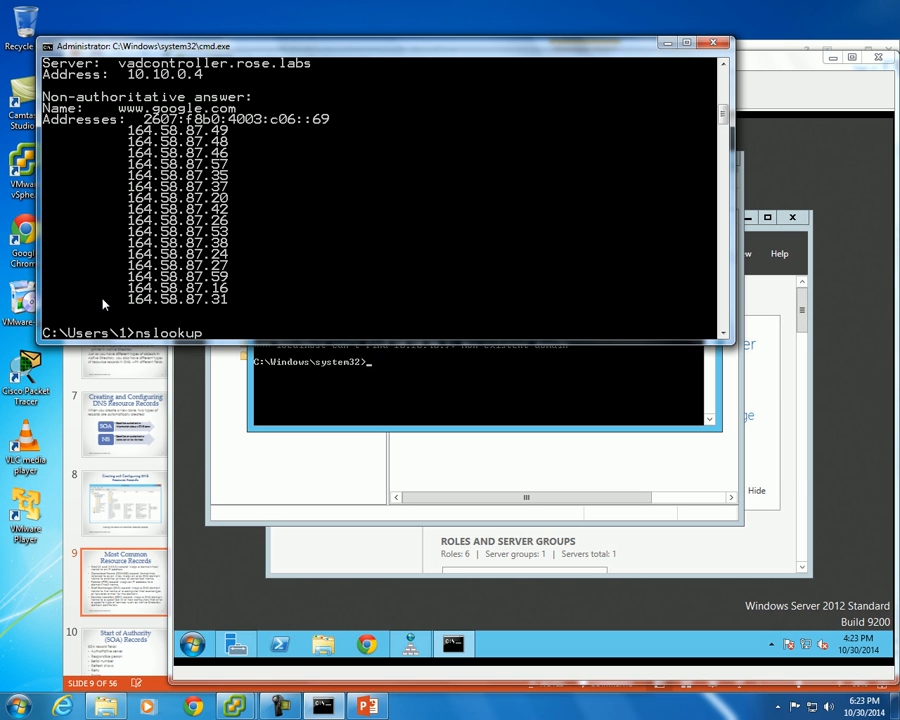
pyautogui.write('164.58.')
pyautogui.write('87.31')
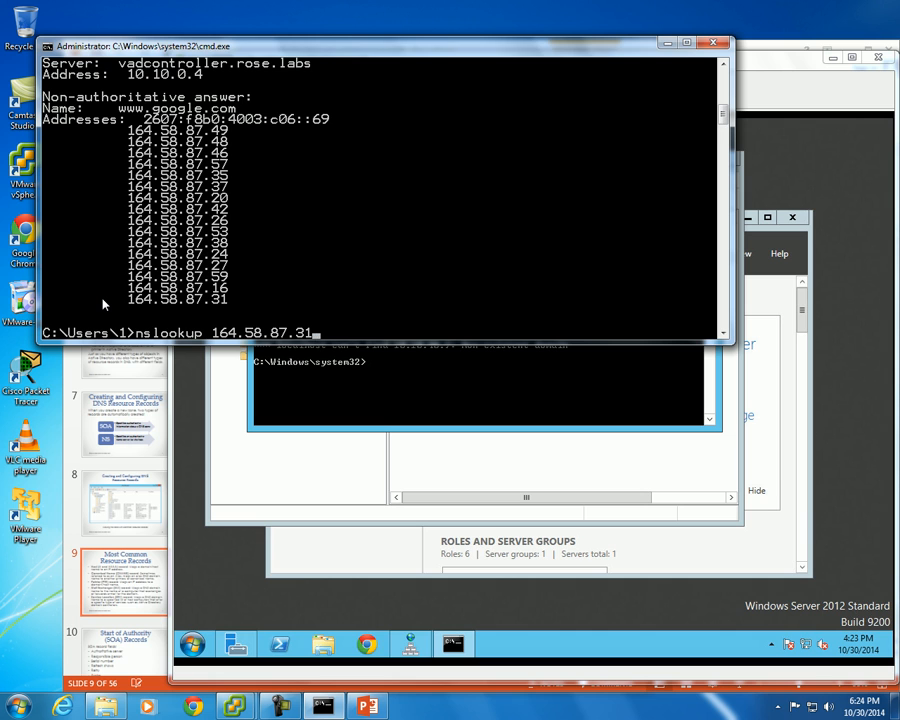
pyautogui.press('Return')
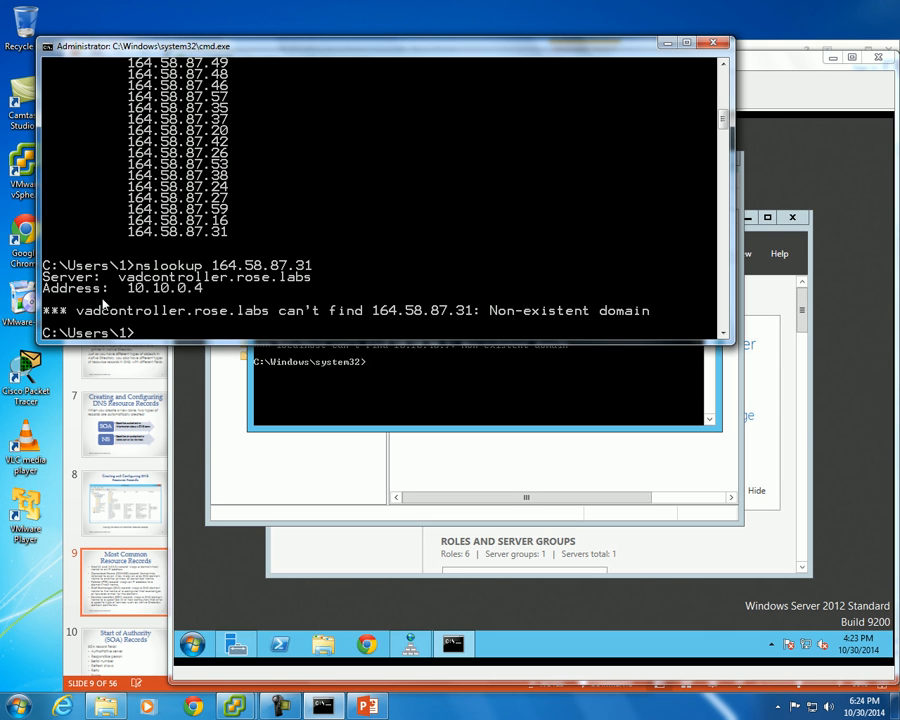
pyautogui.write('nslookup www.rose.edu')
pyautogui.press('Return')
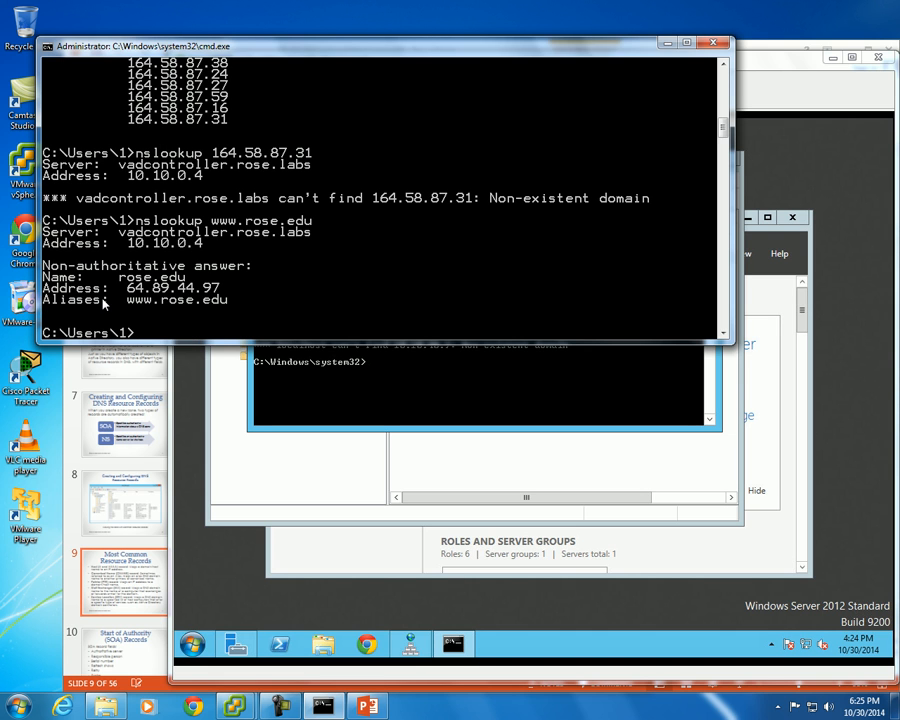
pyautogui.write('nslookup 64.89.44.97')
pyautogui.press('Return')
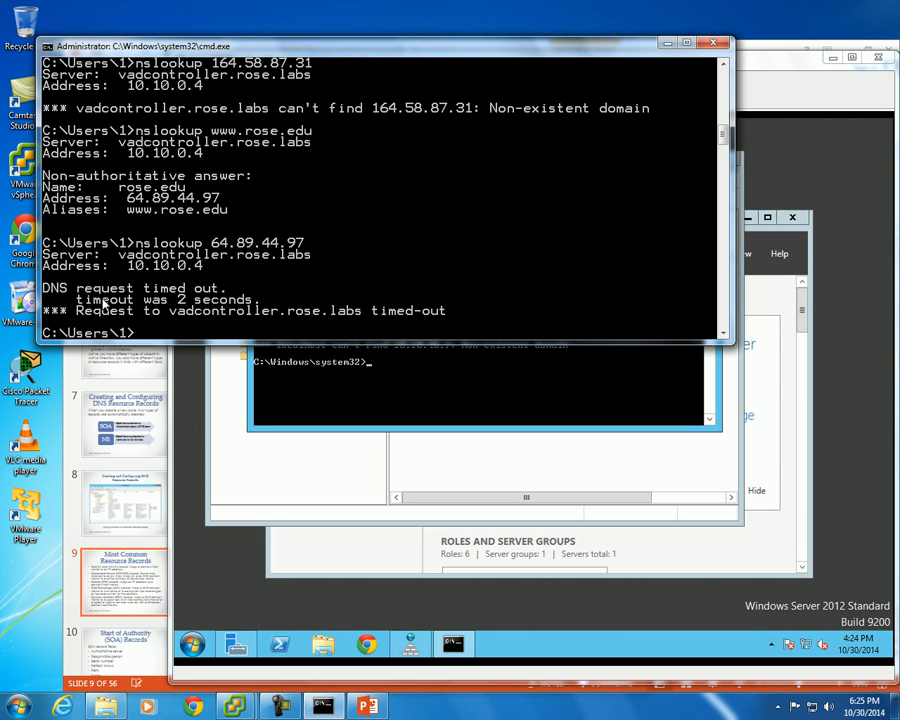
pyautogui.press('Up')
pyautogui.press('Return')
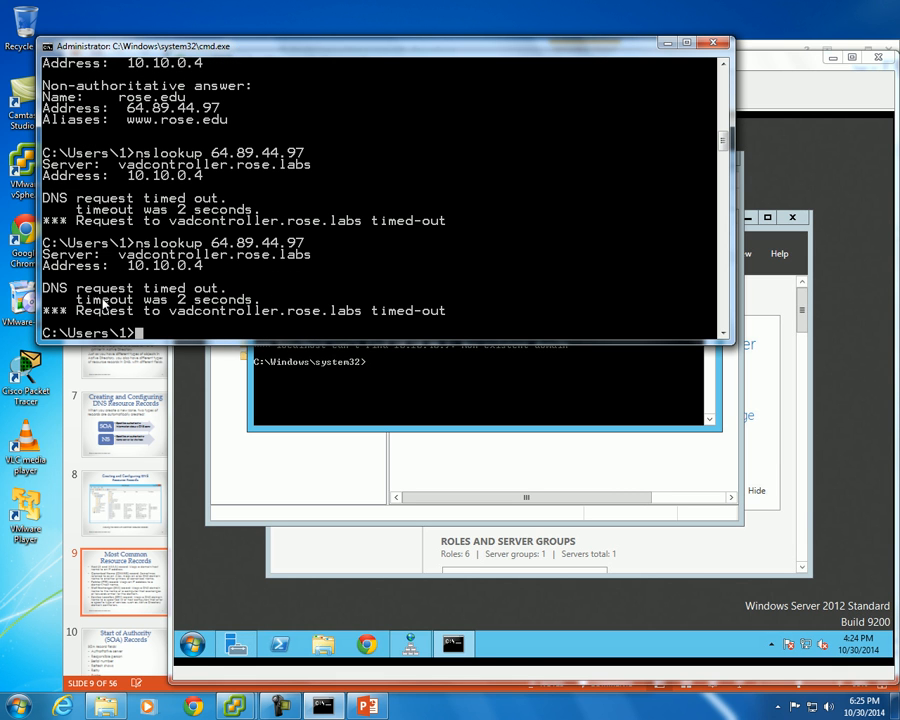
# Step: Repeat the reverse lookup of 64.89.44.97 using 8.8.8.8 as the DNS server
pyautogui.press('Up')
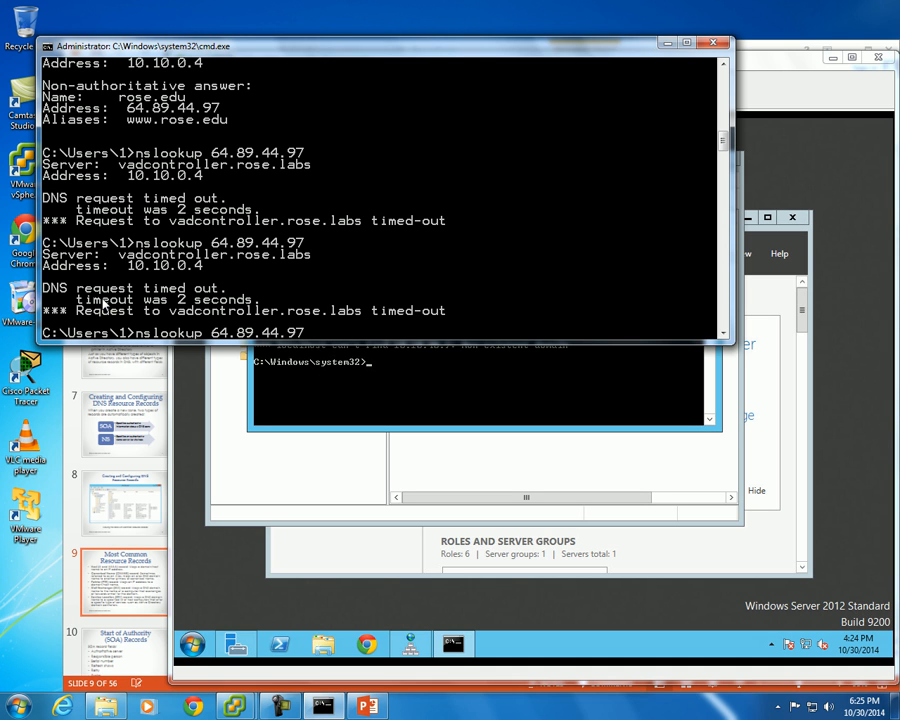
pyautogui.write('8.8.8.8')
pyautogui.press('Return')
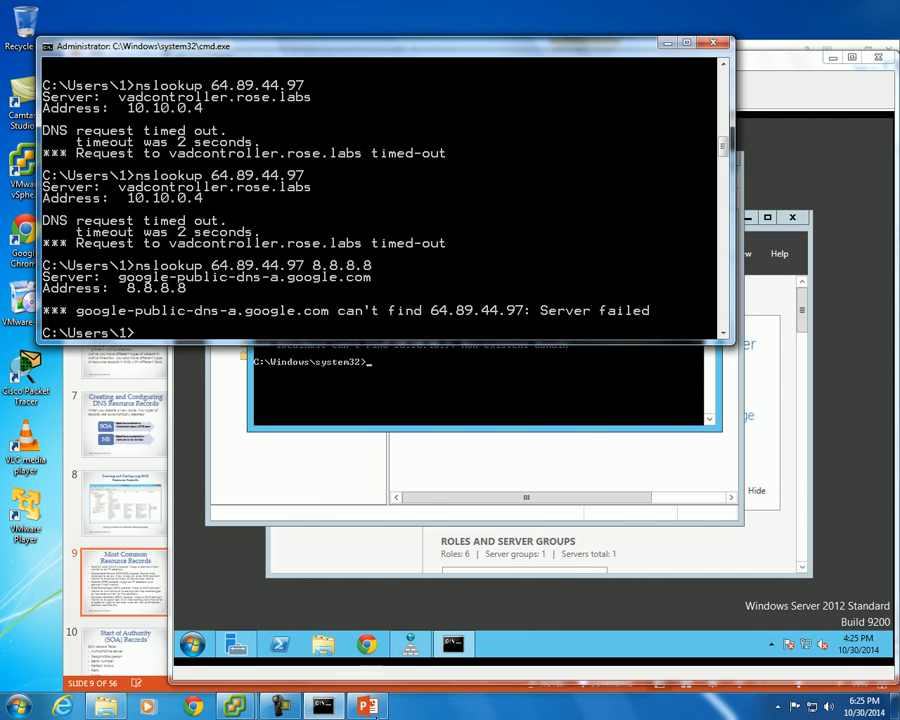
# Step: Check the PowerPoint resource records slide and return to DNS Manager to open a new Service Location (SRV) record in the 40.10.10.in-addr.arpa zone
pyautogui.click(370, 706)
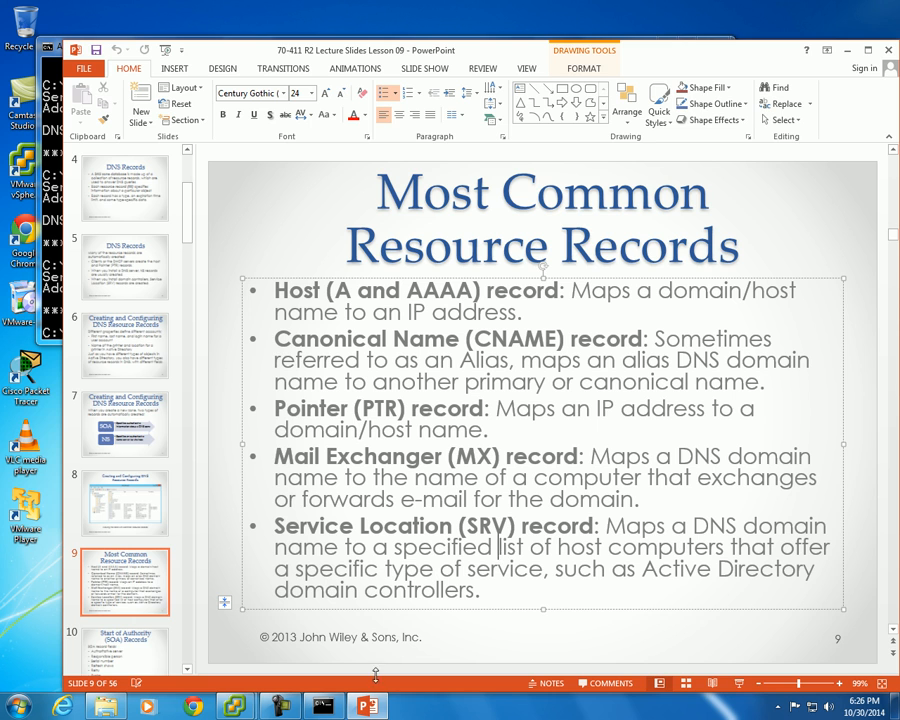
pyautogui.click(278, 706)
pyautogui.moveTo(278, 706)
pyautogui.click(317, 655)
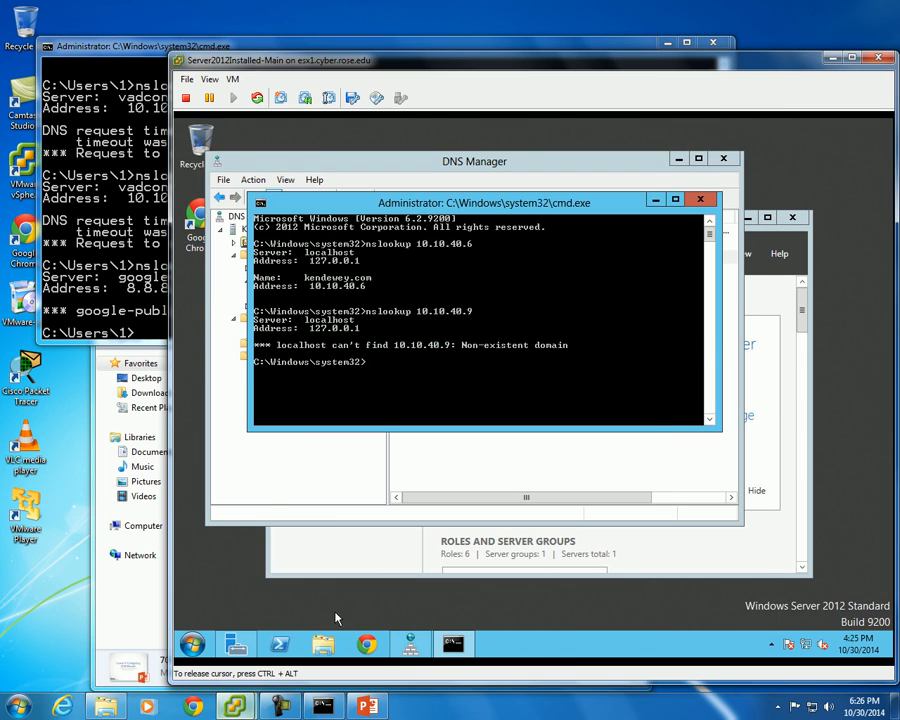
pyautogui.click(446, 437)
pyautogui.rightClick(425, 322)
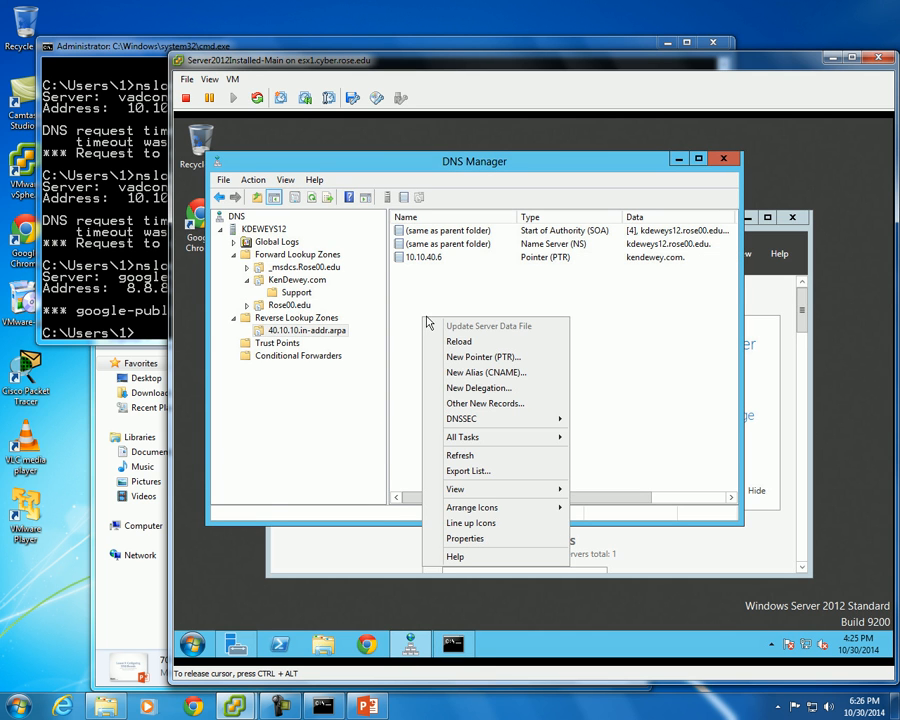
pyautogui.click(464, 406)
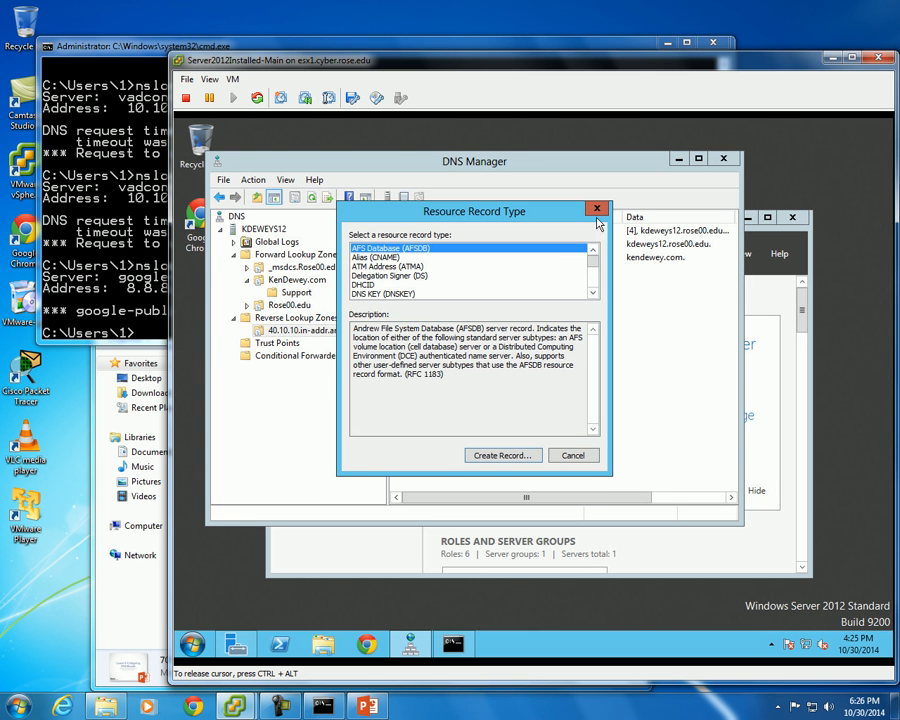
pyautogui.moveTo(594, 264)
pyautogui.mouseDown()
pyautogui.moveTo(594, 287)
pyautogui.moveTo(593, 278)
pyautogui.mouseUp()
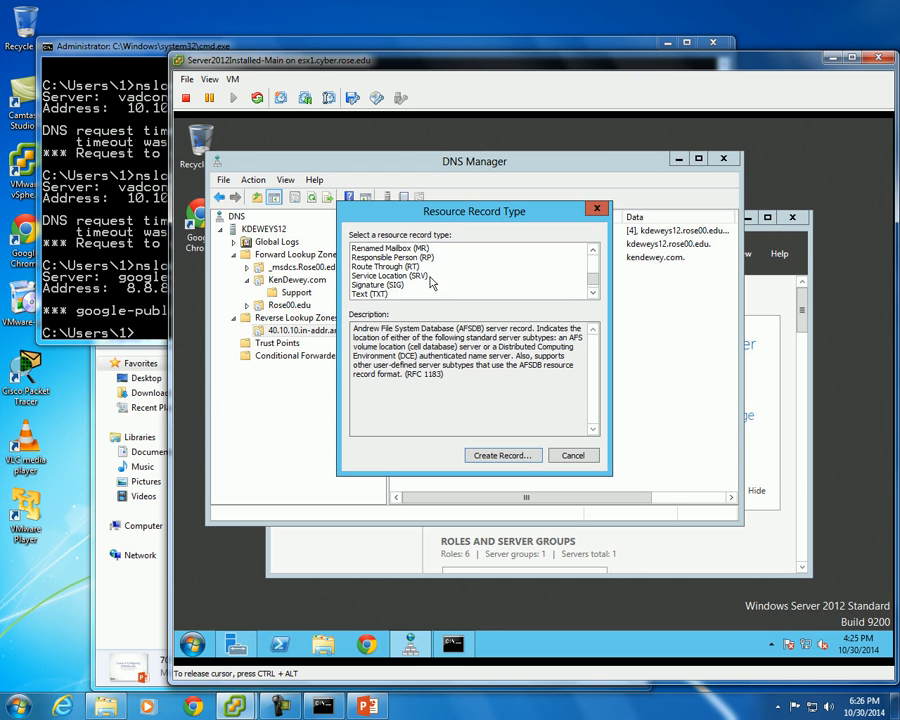
pyautogui.click(402, 276)
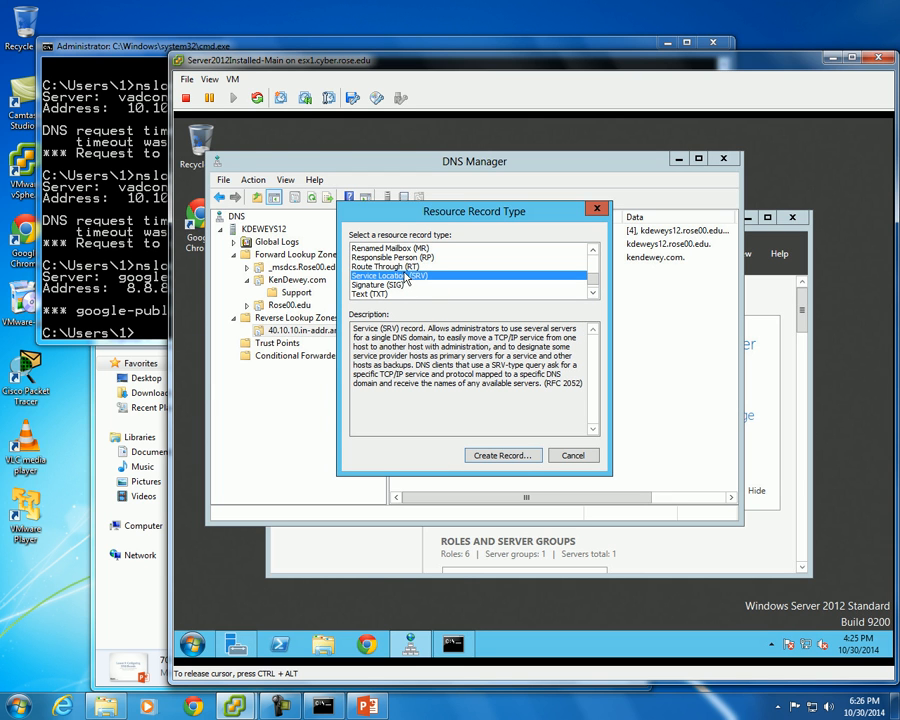
pyautogui.click(517, 457)
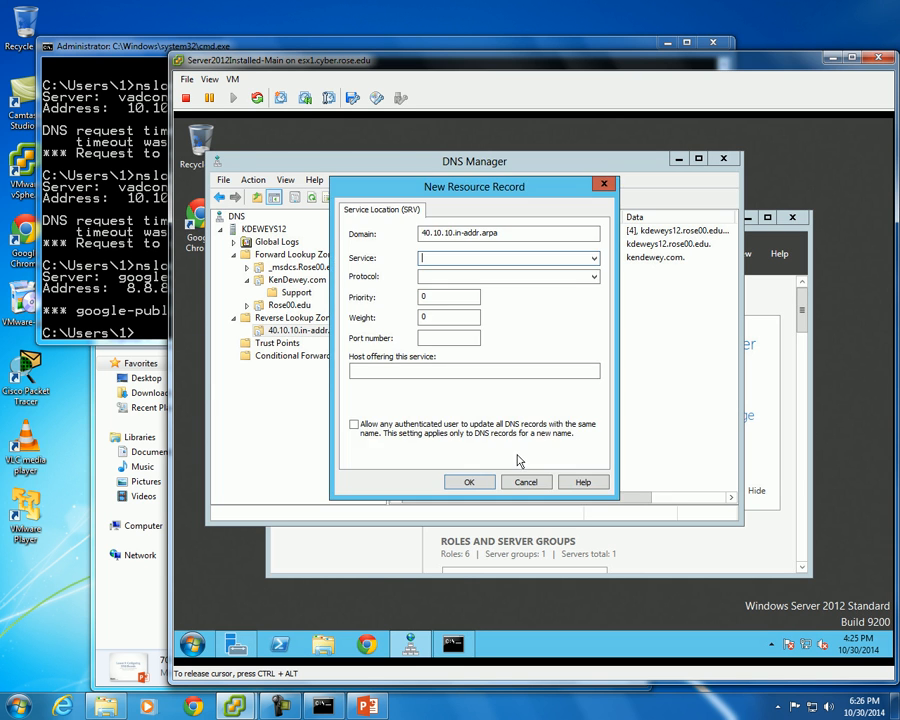
# Step: Fill in the SRV record with the _ftp service and the FTP server's host name, review the other services and discard the record
pyautogui.click(590, 259)
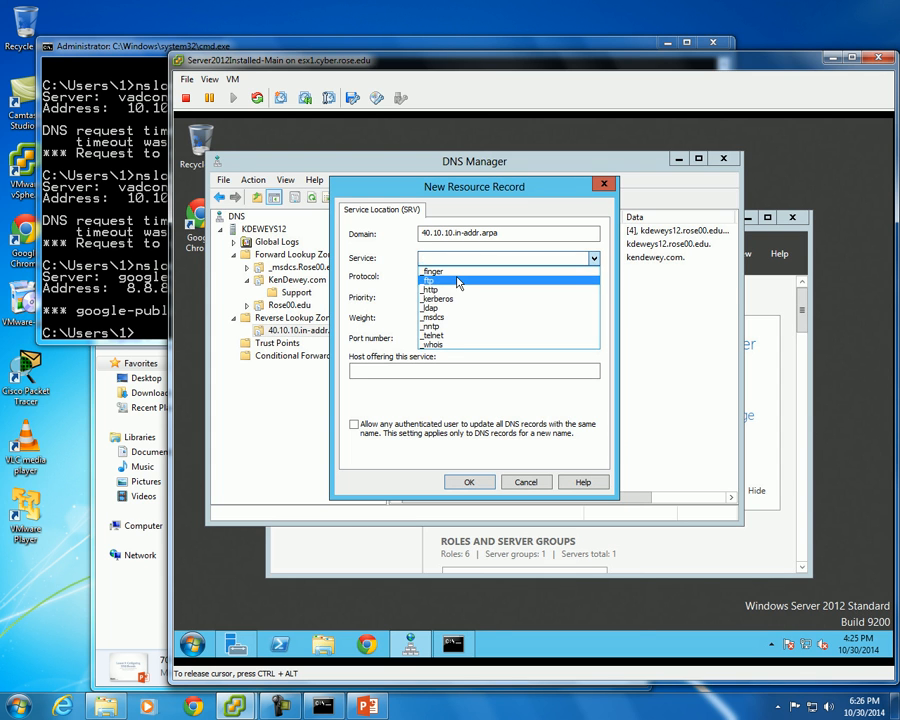
pyautogui.click(458, 281)
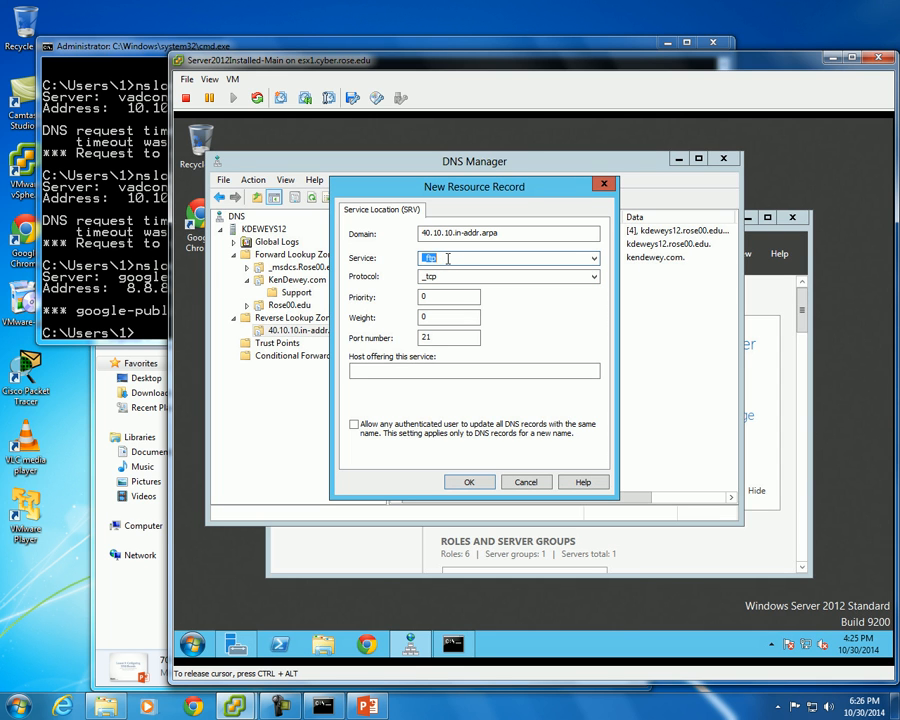
pyautogui.click(419, 366)
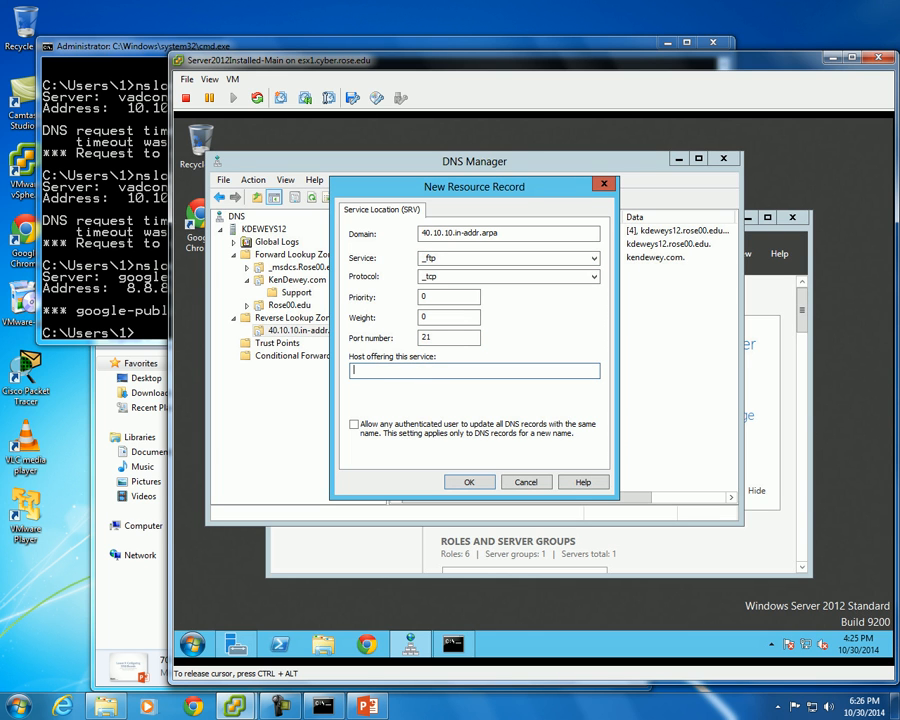
pyautogui.write('ftp.kendewey.com')
pyautogui.click(594, 258)
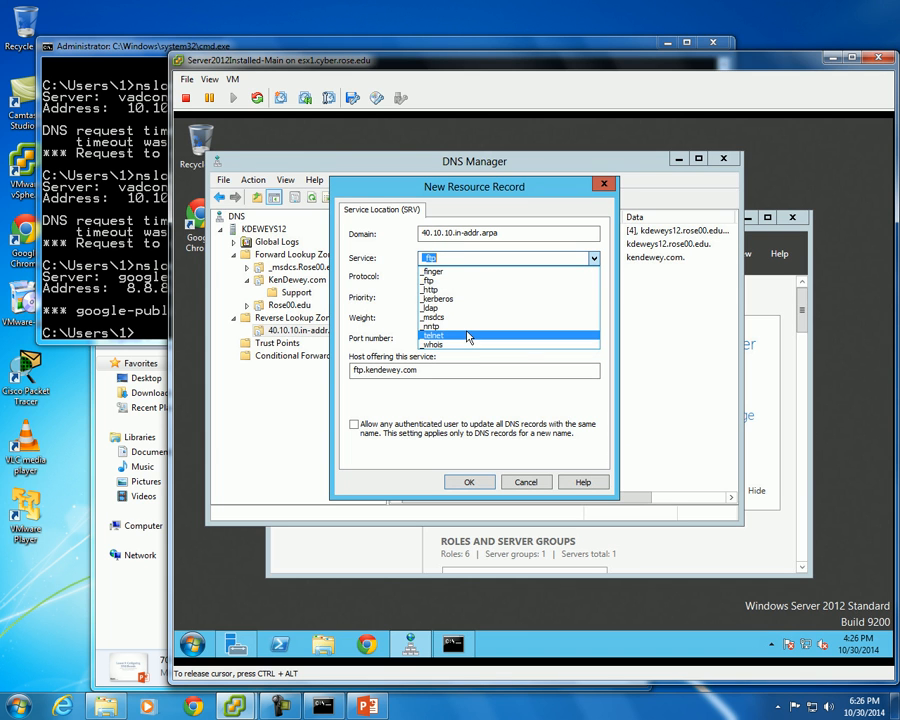
pyautogui.click(467, 400)
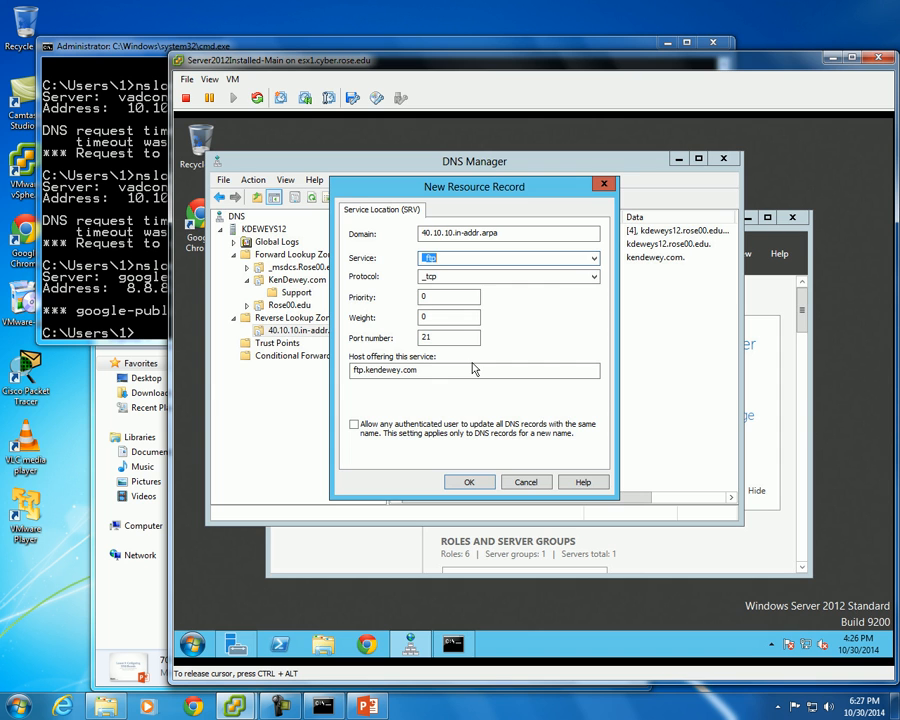
pyautogui.click(530, 482)
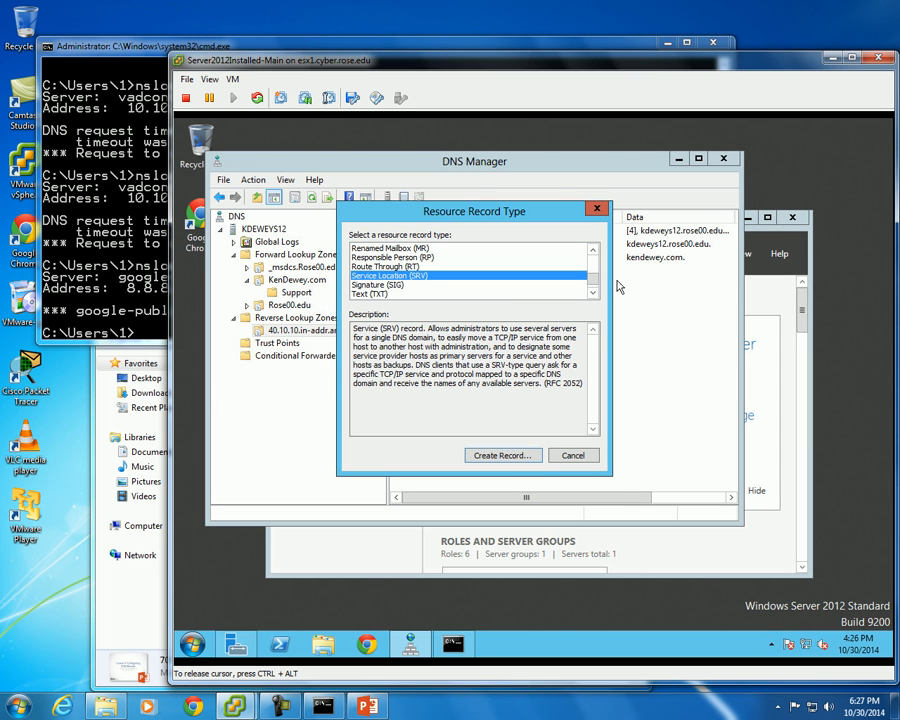
# Step: Examine the remaining resource record types at the end of the list, down to X.25
pyautogui.moveTo(596, 279)
pyautogui.mouseDown()
pyautogui.moveTo(595, 287)
pyautogui.moveTo(595, 250)
pyautogui.moveTo(599, 287)
pyautogui.mouseUp()
pyautogui.scroll(-1, 598, 288)
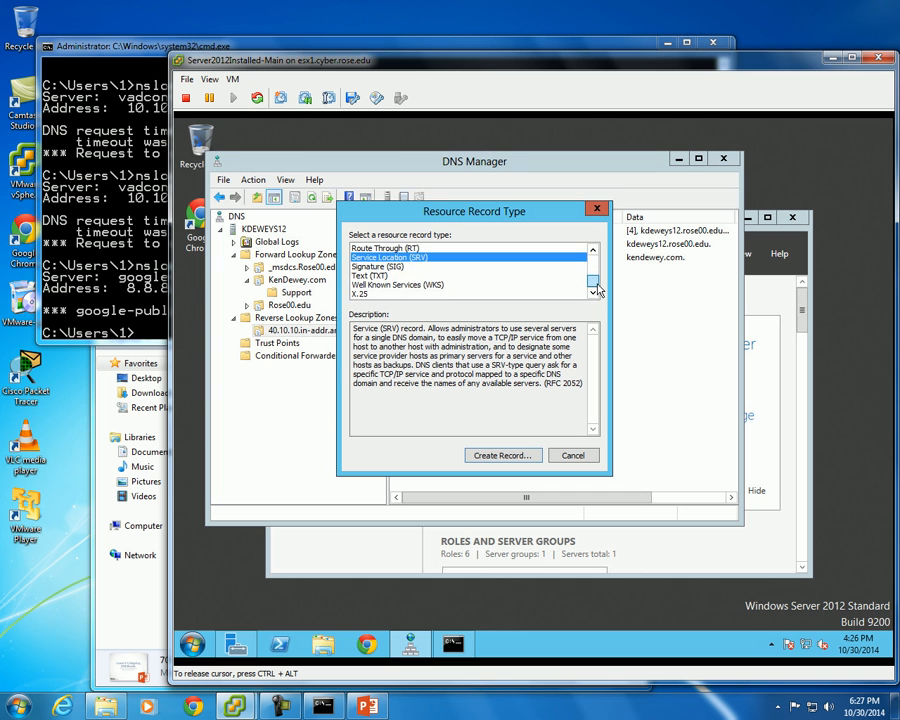
pyautogui.click(594, 250)
pyautogui.click(594, 250)
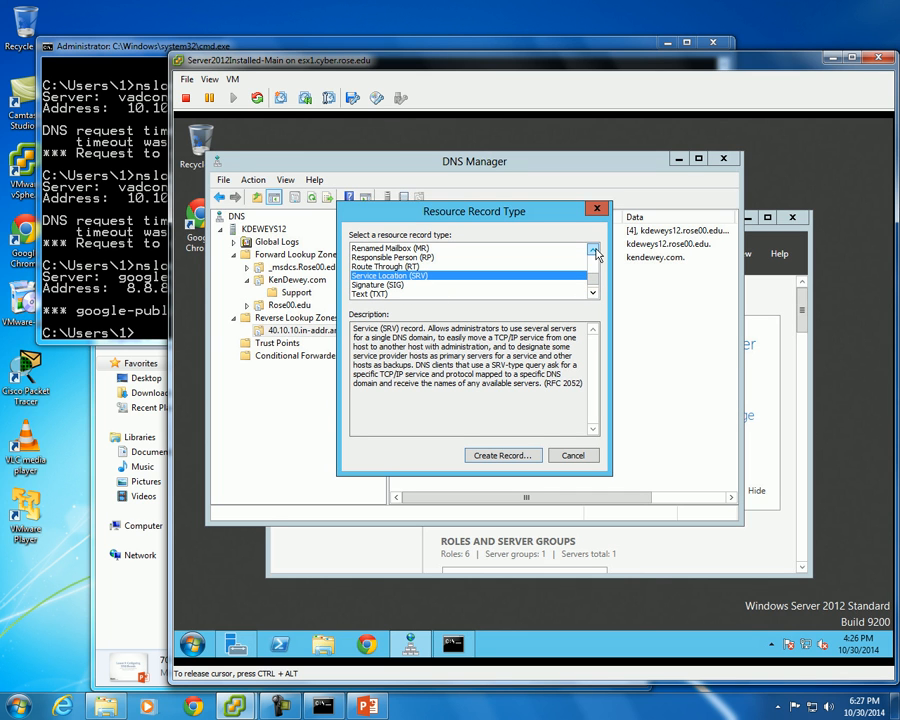
pyautogui.click(594, 293)
pyautogui.click(594, 293)
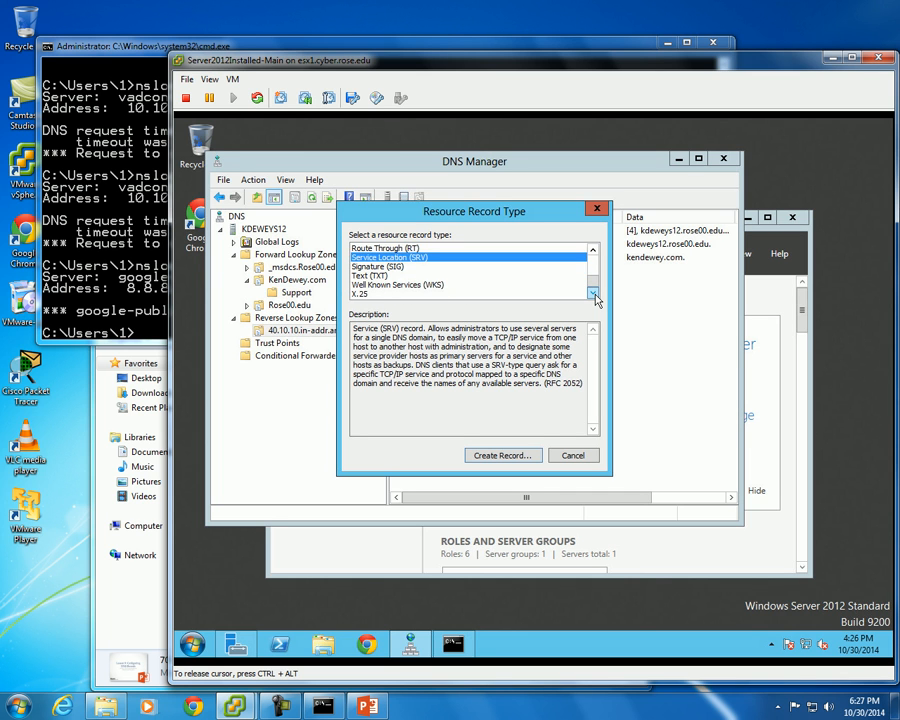
# Step: Switch to the PowerPoint lesson and go through the SOA and NS record slides to slide 14 on Host (A and AAAA) records
pyautogui.click(385, 708)
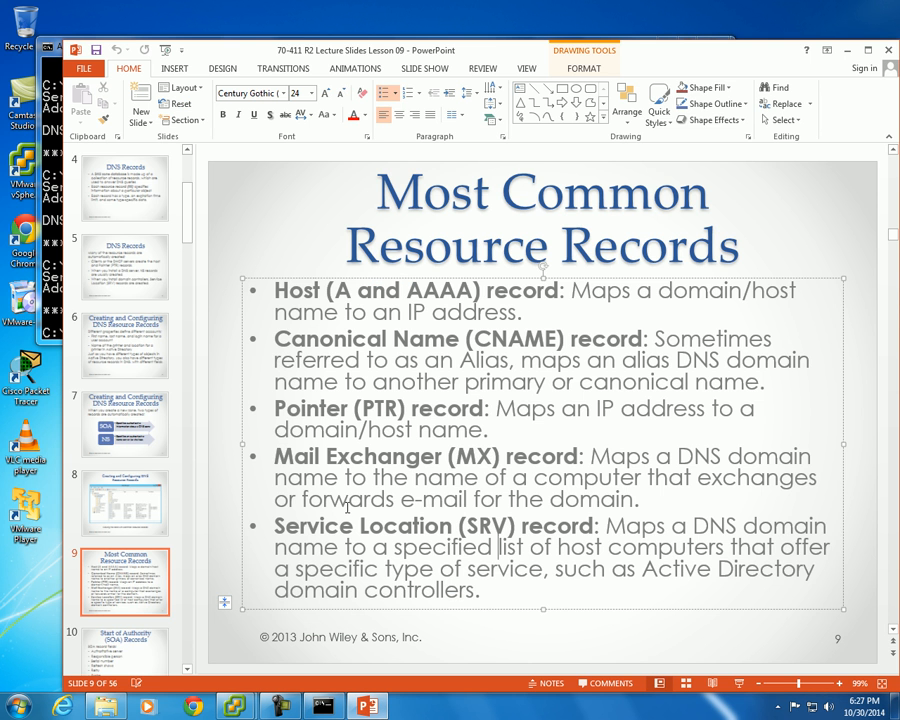
pyautogui.scroll(-1, 348, 508)
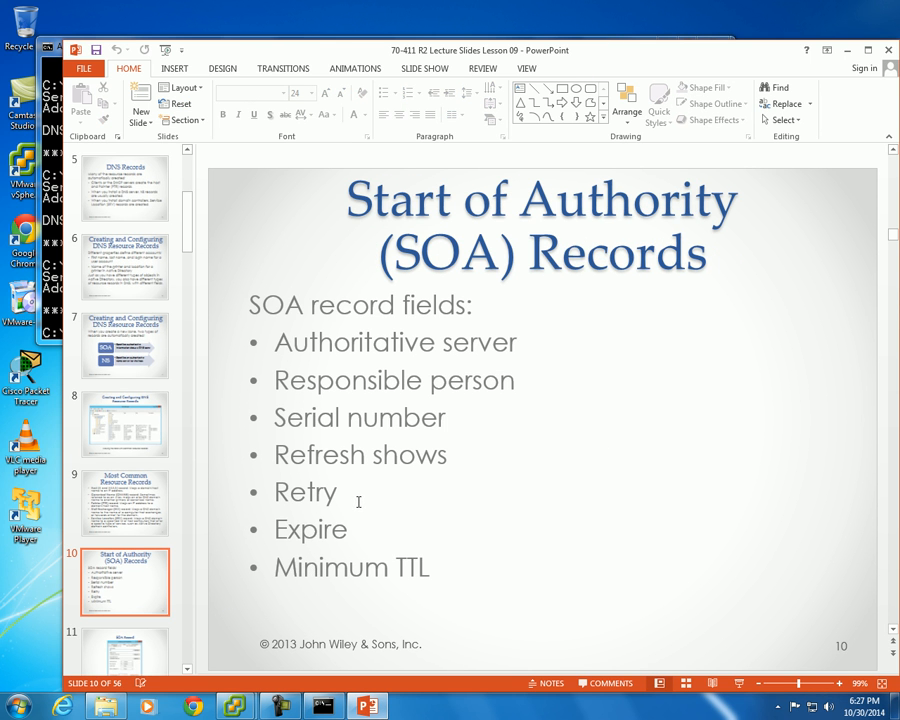
pyautogui.scroll(-1, 355, 500)
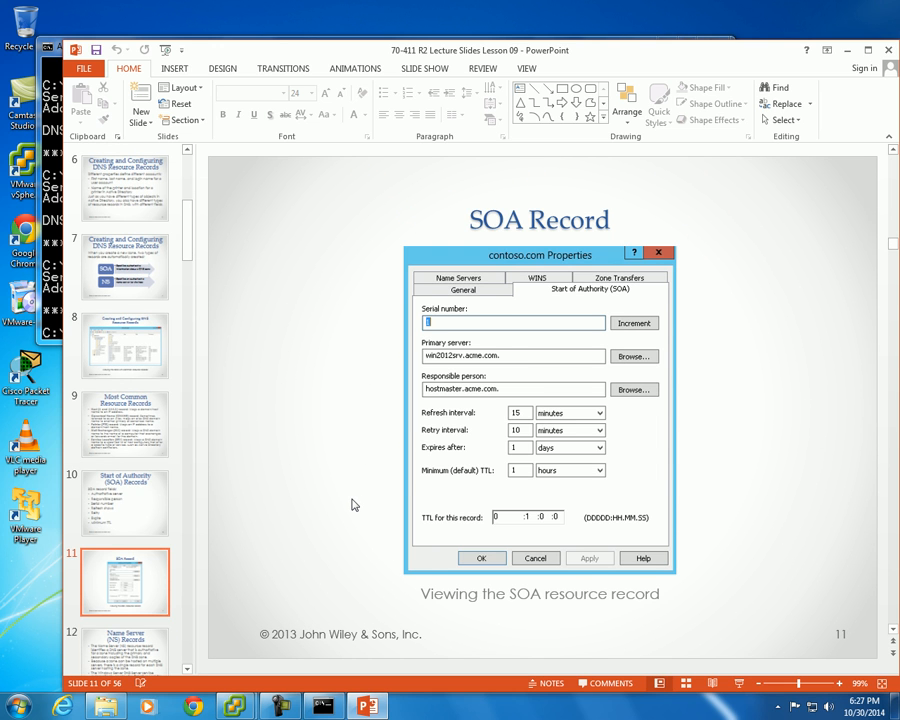
pyautogui.scroll(-1, 352, 505)
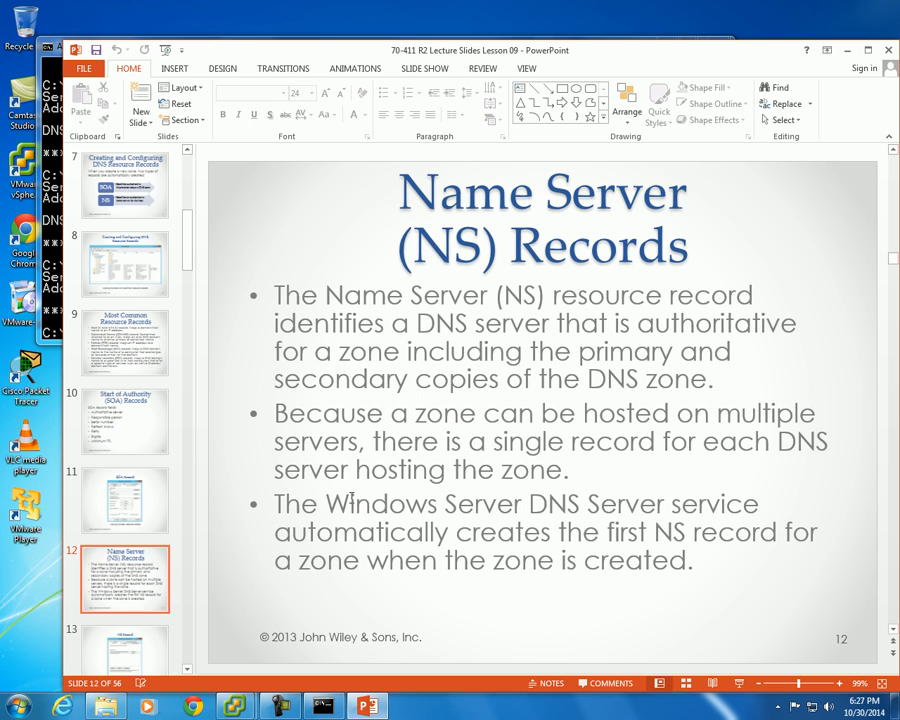
pyautogui.scroll(-1, 351, 503)
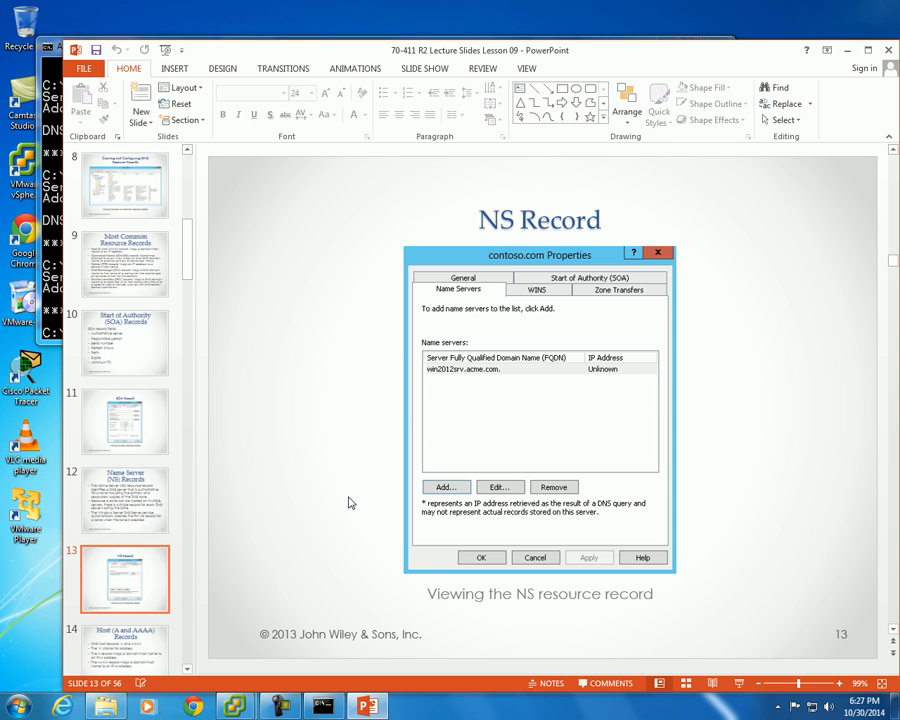
pyautogui.scroll(-1, 351, 503)
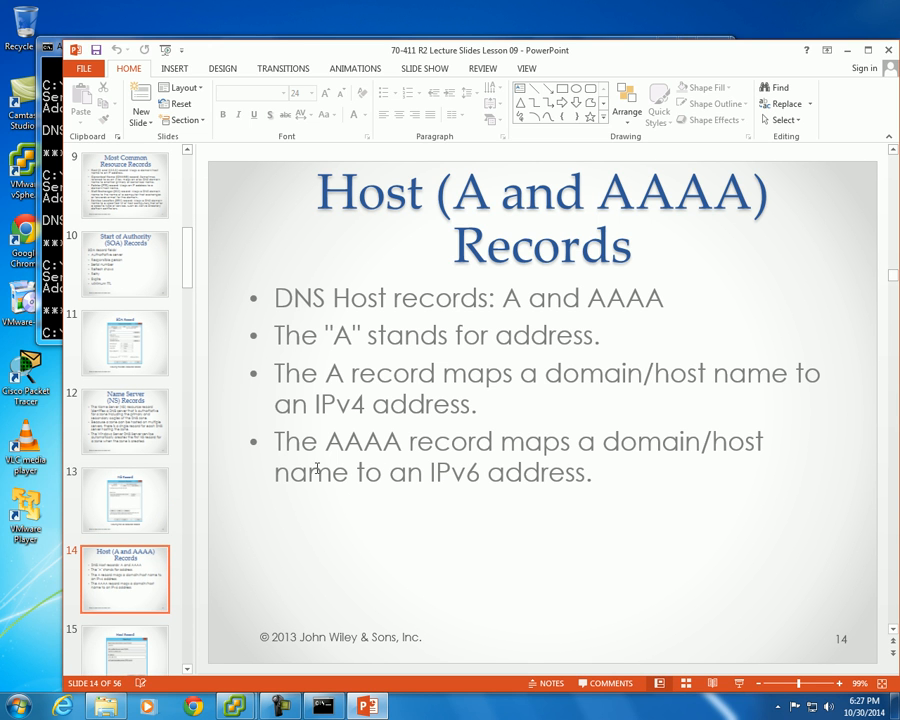
# Step: Highlight AAAA in the last bullet of the Host (A and AAAA) Records slide and advance to slide 15, Host Record
pyautogui.moveTo(326, 440); pyautogui.dragTo(402, 437)
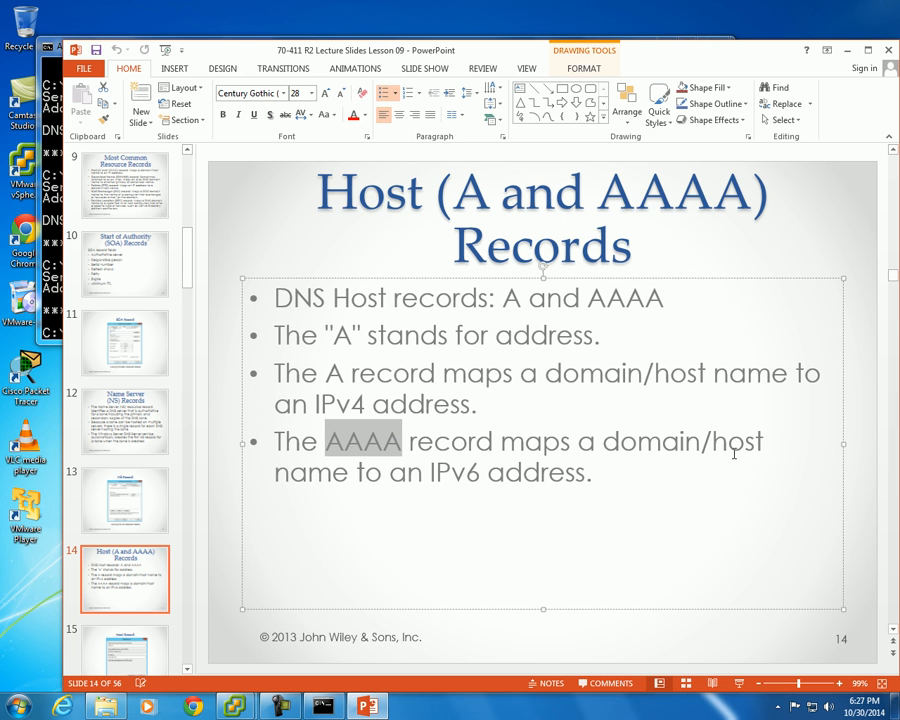
pyautogui.scroll(-1, 728, 468)
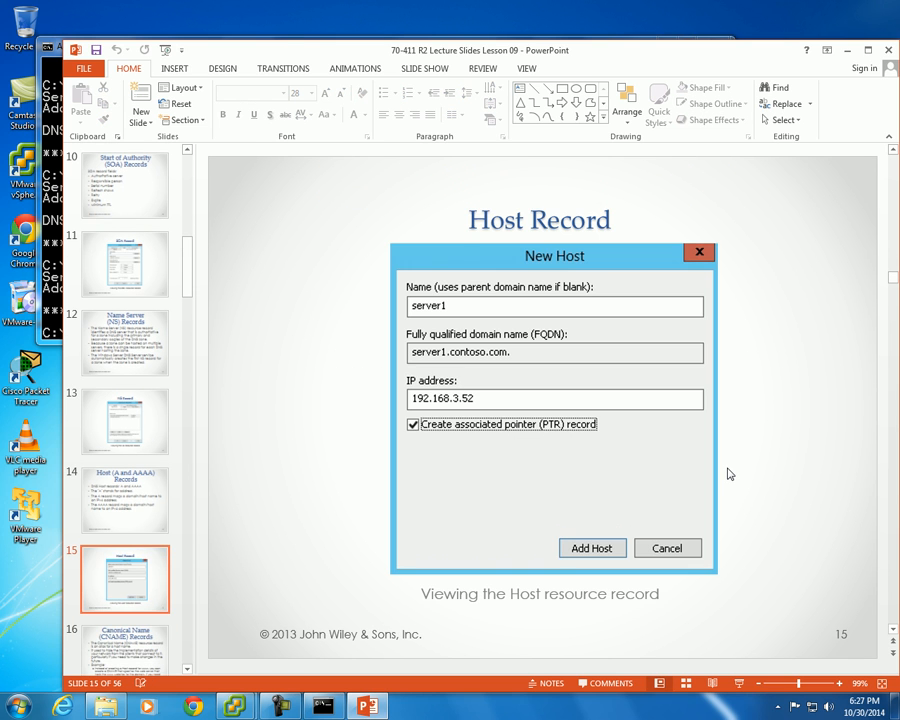
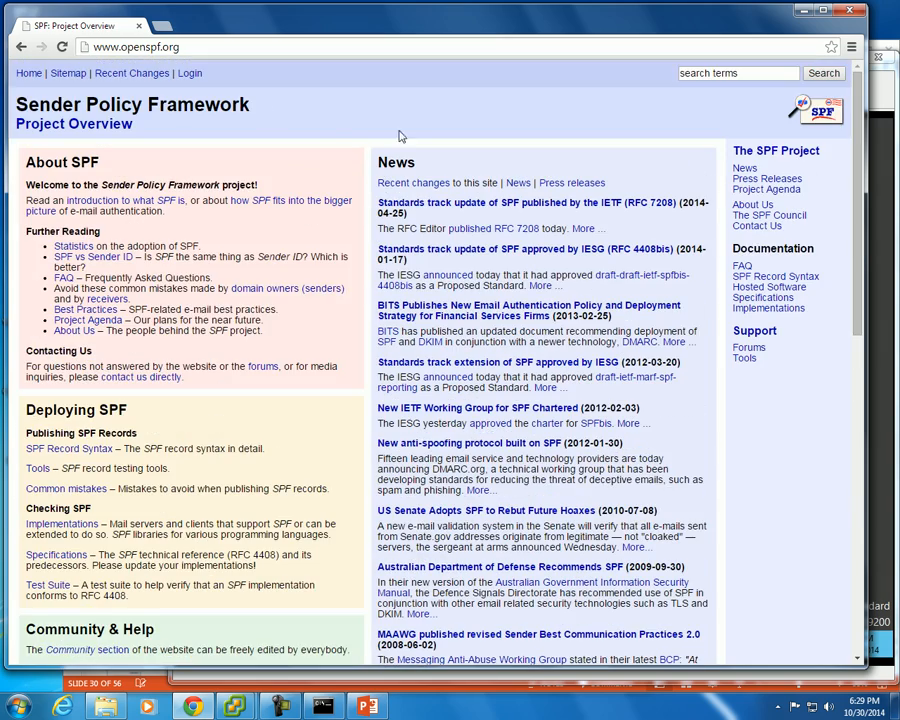
# Step: Check the SPF record testing tools page on openspf.org and return to the project overview
pyautogui.scroll(-1, 336, 277)
pyautogui.scroll(-1, 336, 277)
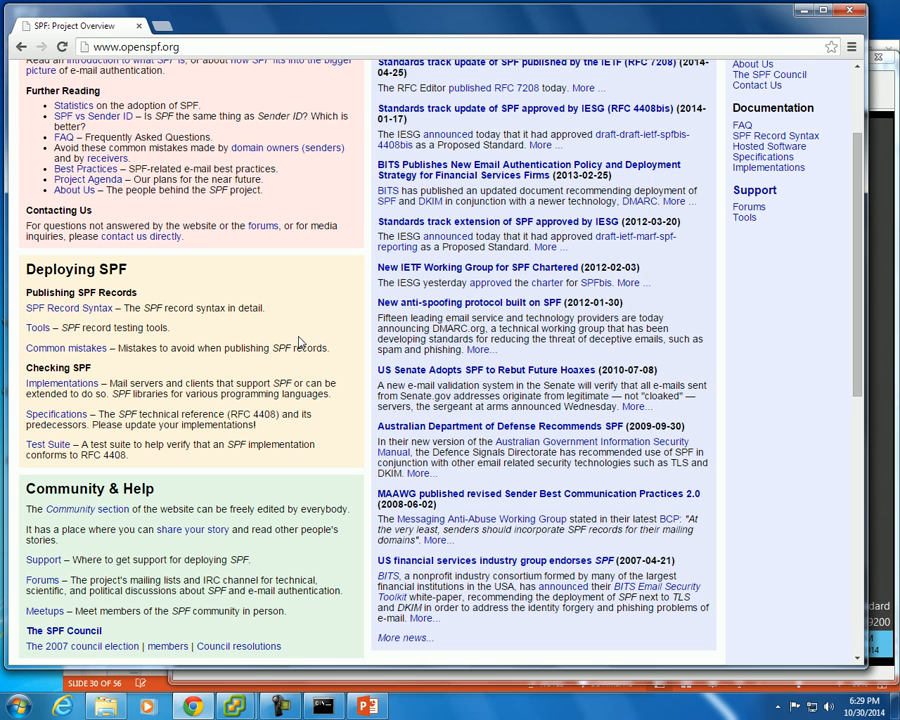
pyautogui.click(40, 330)
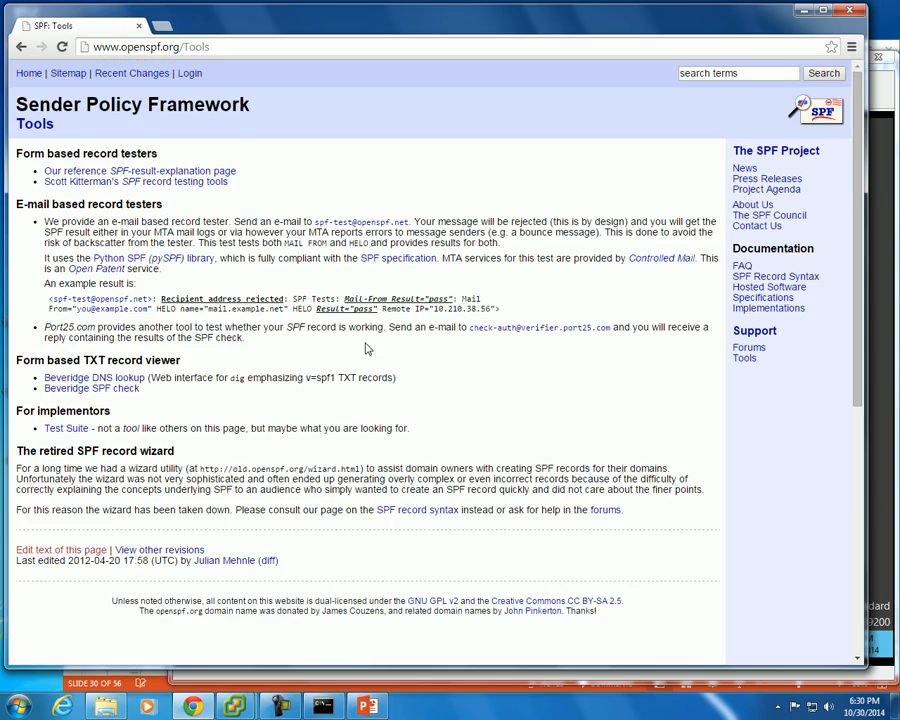
pyautogui.scroll(-3, 366, 348)
pyautogui.scroll(3, 362, 346)
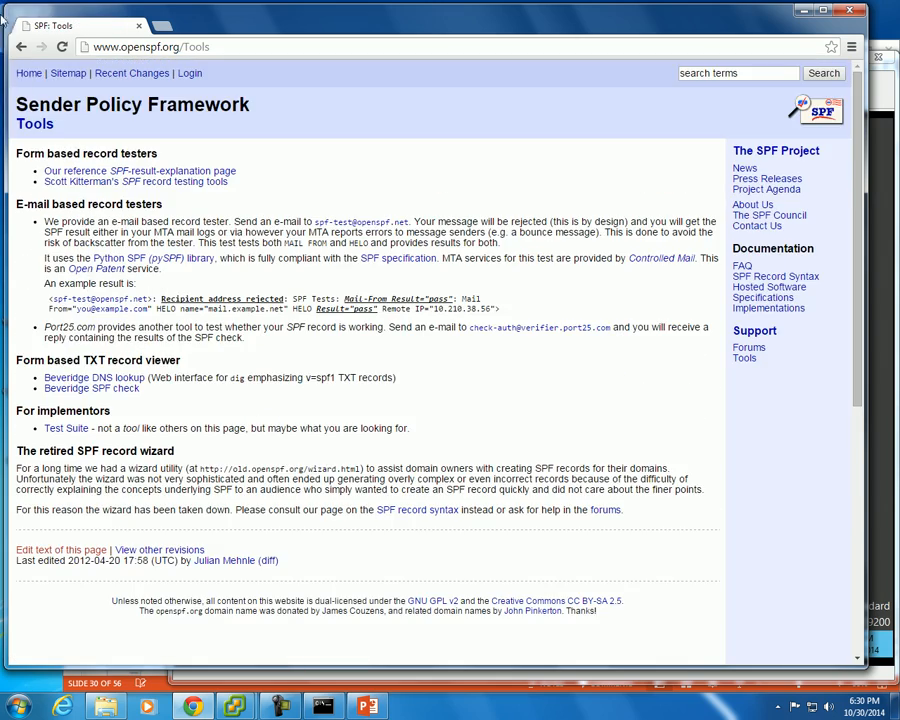
pyautogui.click(21, 47)
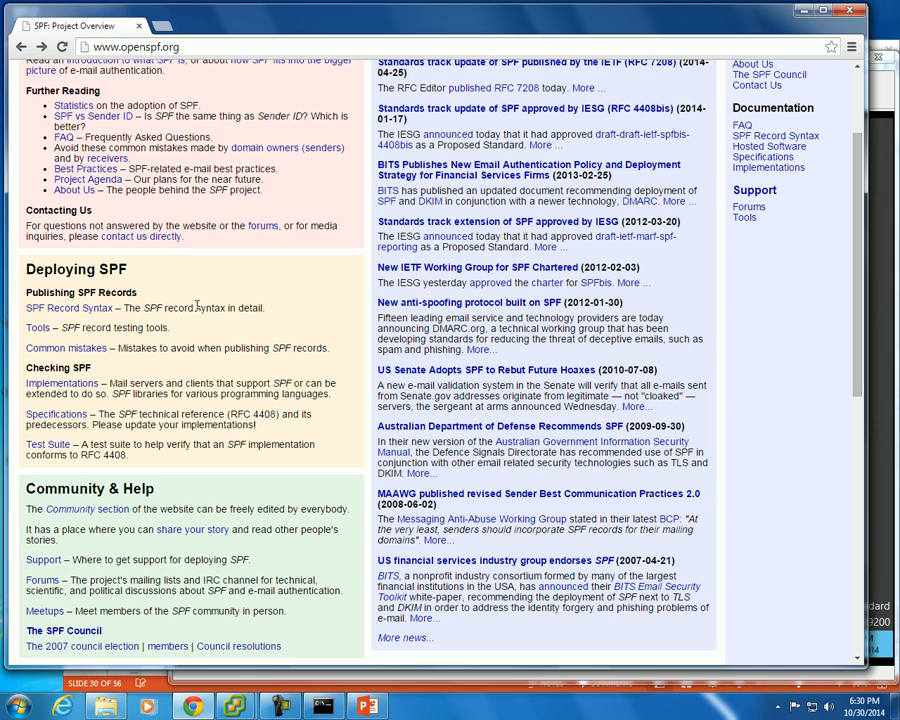
# Step: Look through the SPF Record Syntax page, including the ip4 mechanism and the modifiers, and return to the project overview
pyautogui.click(78, 309)
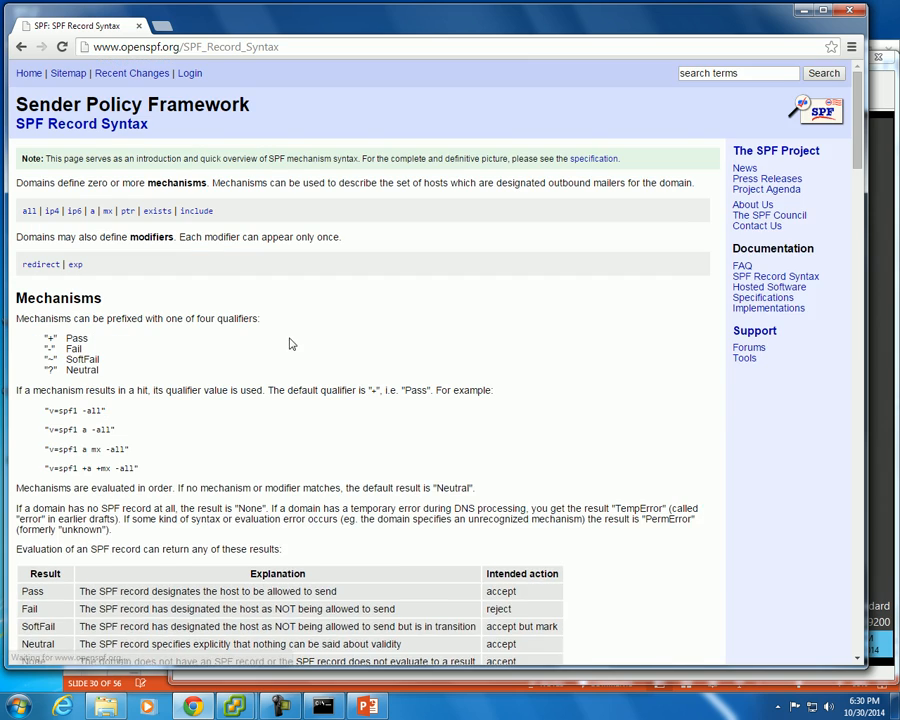
pyautogui.scroll(-3, 418, 464)
pyautogui.scroll(-10, 295, 308)
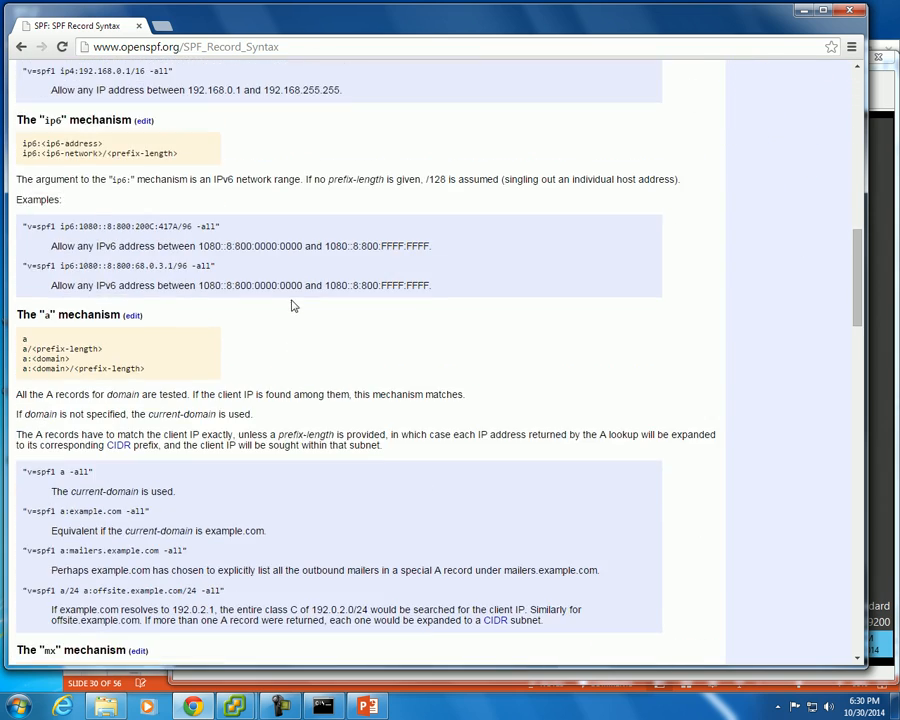
pyautogui.scroll(10, 291, 301)
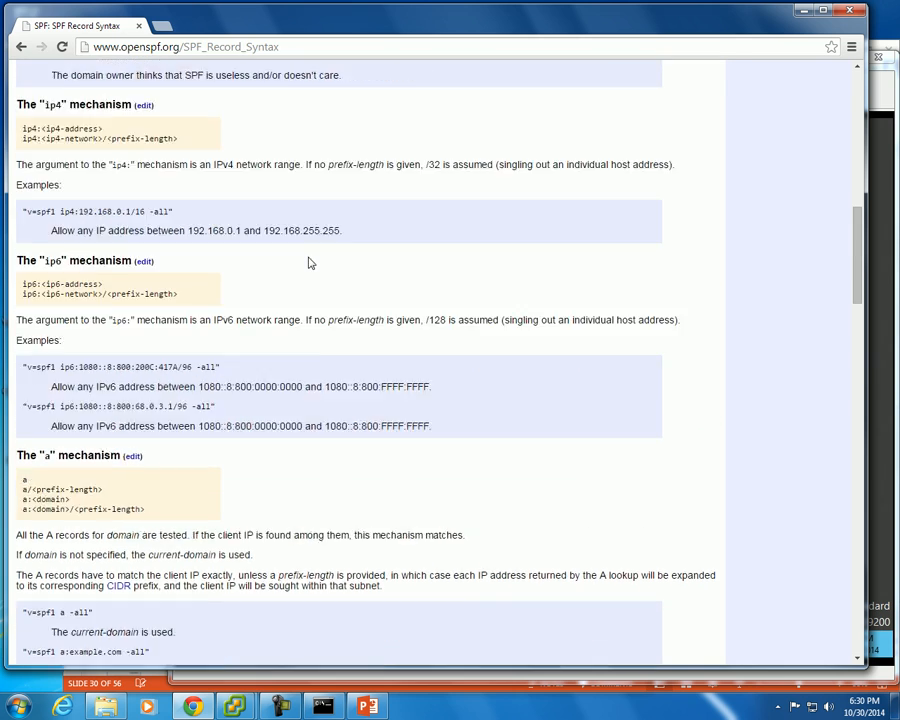
pyautogui.scroll(3, 309, 258)
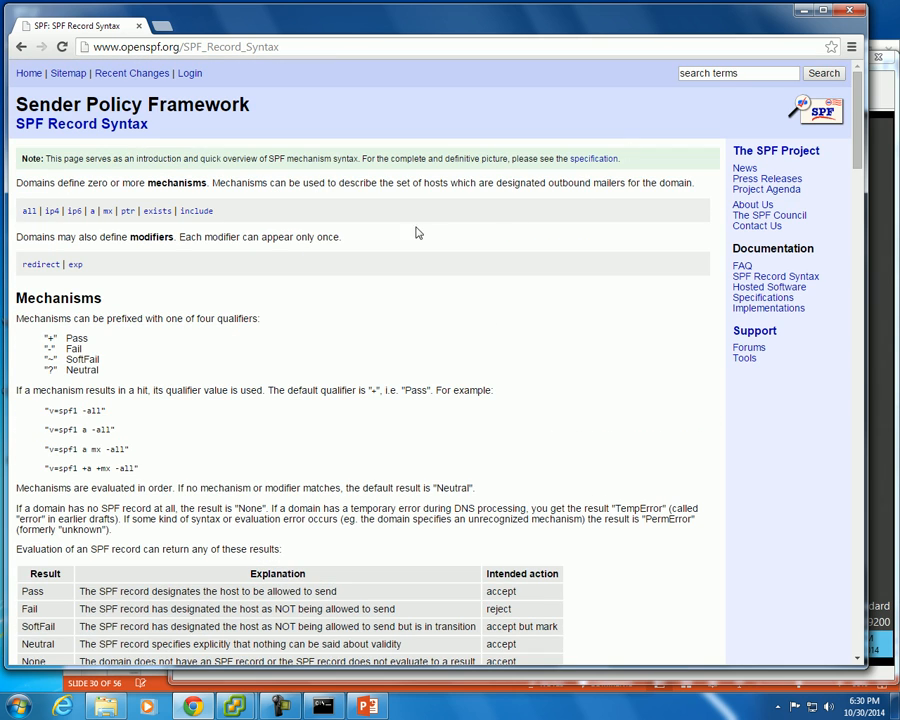
pyautogui.click(51, 211)
pyautogui.scroll(-15, 155, 221)
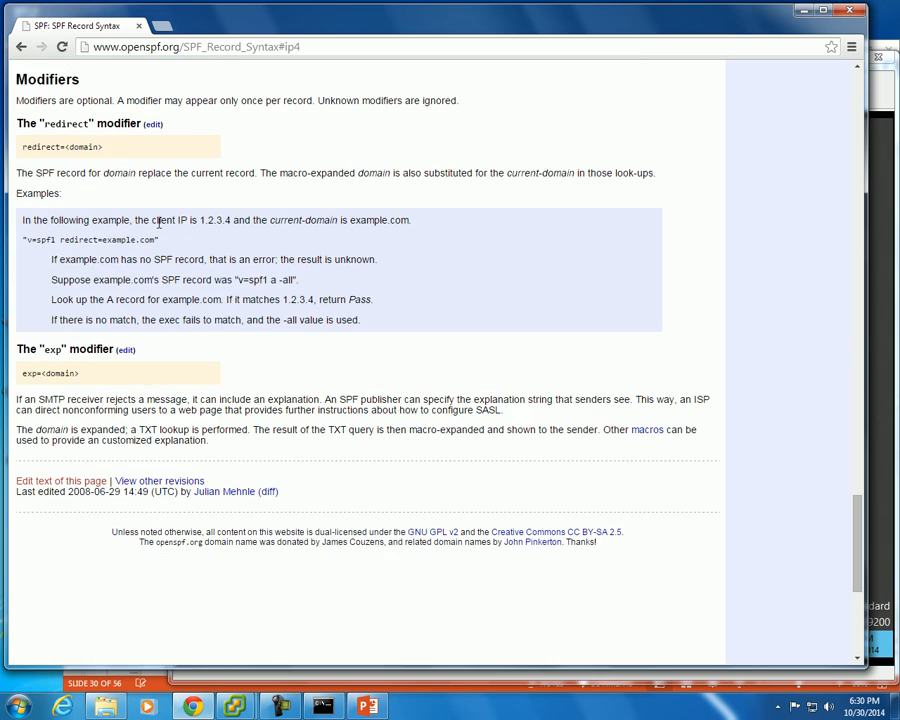
pyautogui.click(21, 46)
pyautogui.click(21, 46)
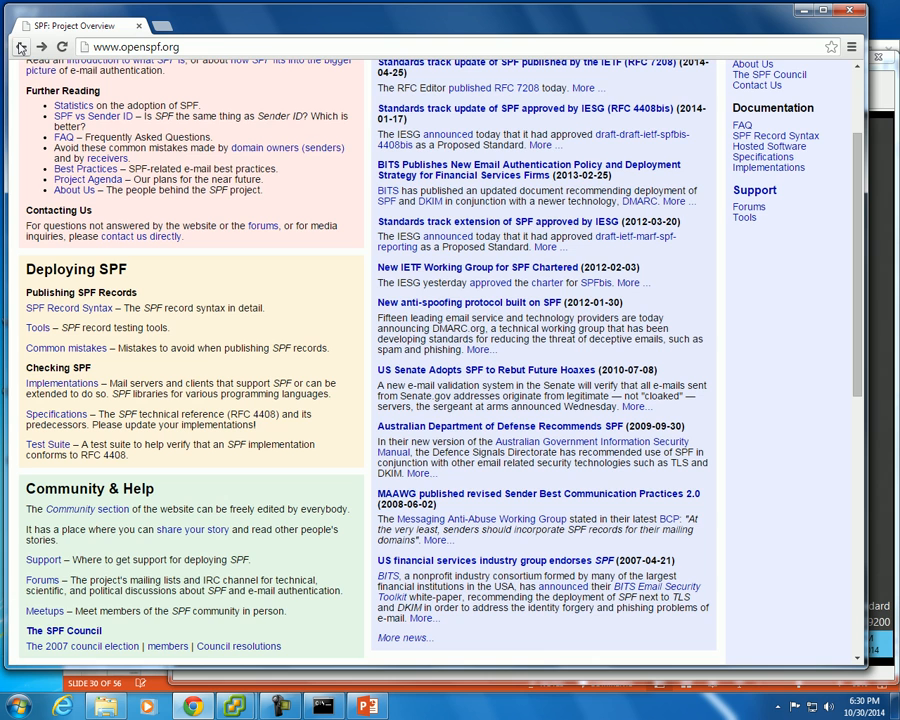
# Step: Reopen the SPF Record Syntax page from the overview and highlight the address range 192.168.0.1/16 in the ip4 mechanism example
pyautogui.scroll(3, 323, 333)
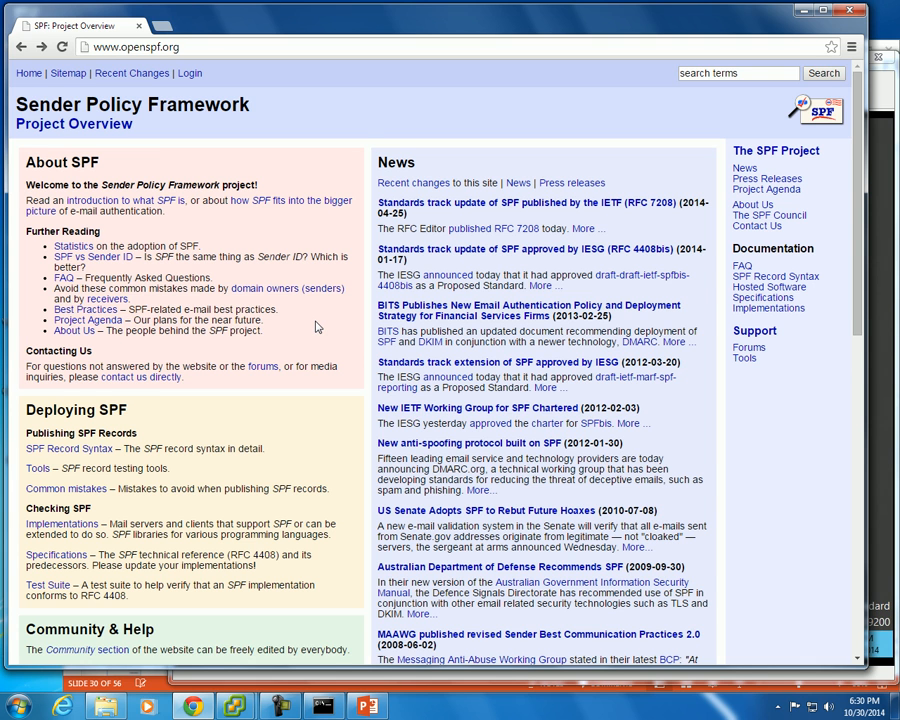
pyautogui.scroll(-1, 316, 327)
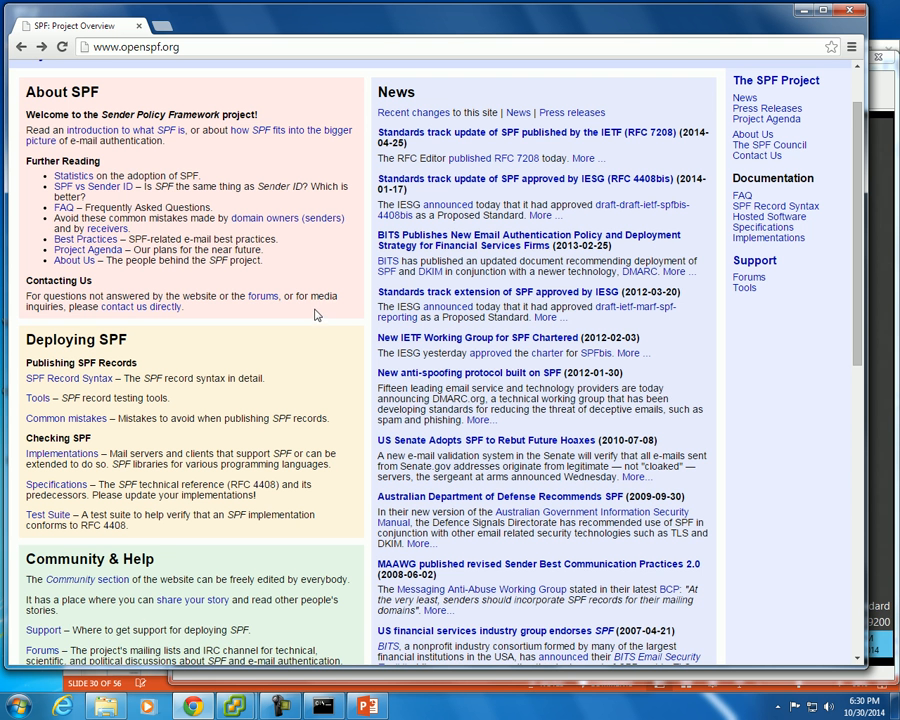
pyautogui.scroll(-1, 316, 313)
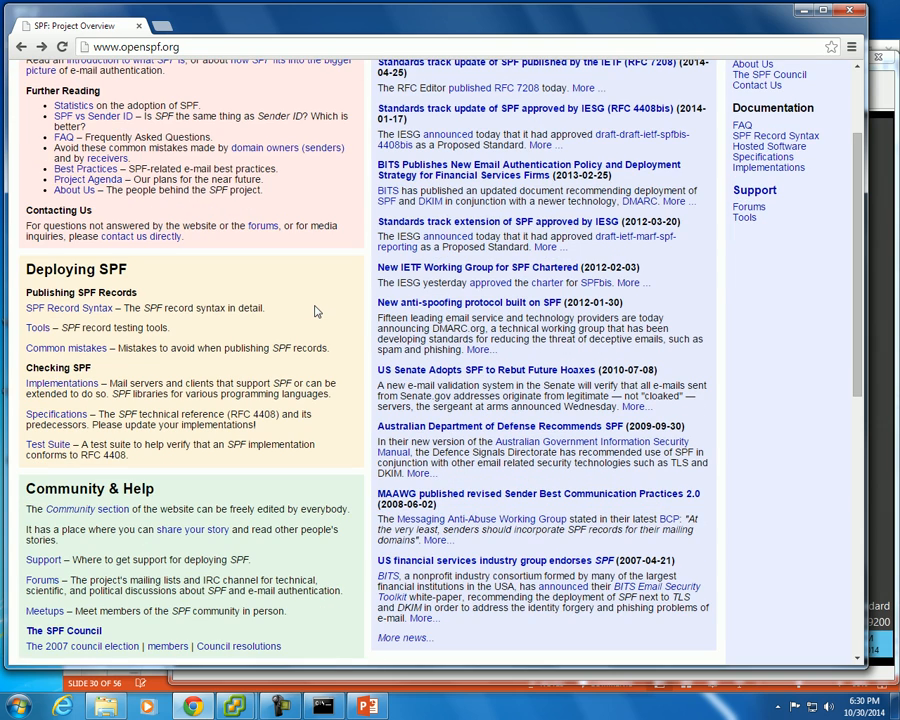
pyautogui.scroll(1, 316, 312)
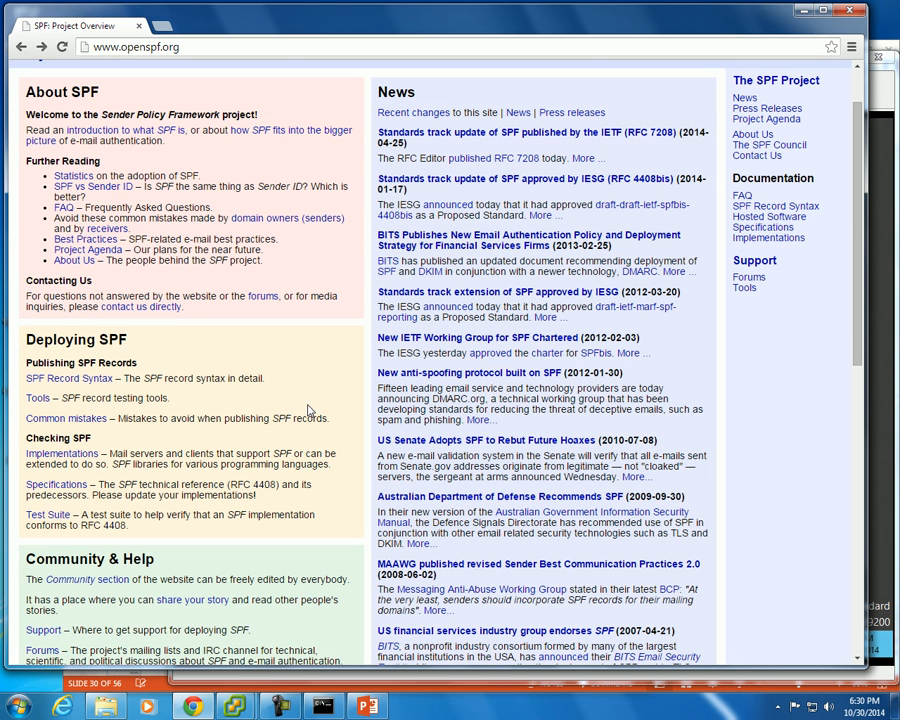
pyautogui.click(80, 383)
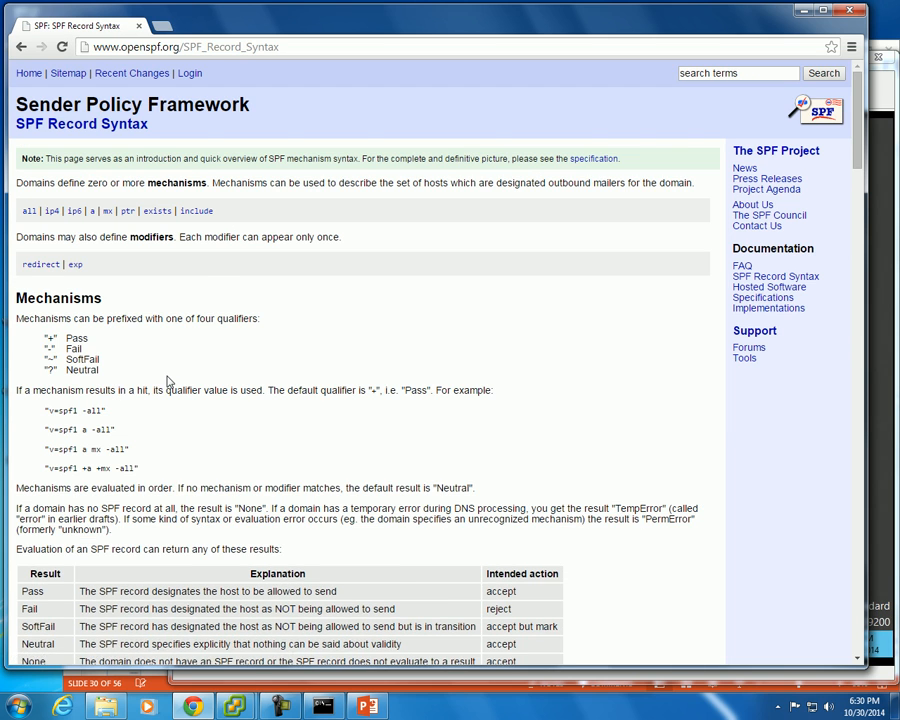
pyautogui.scroll(-1, 168, 381)
pyautogui.scroll(1, 168, 379)
pyautogui.scroll(-9, 150, 347)
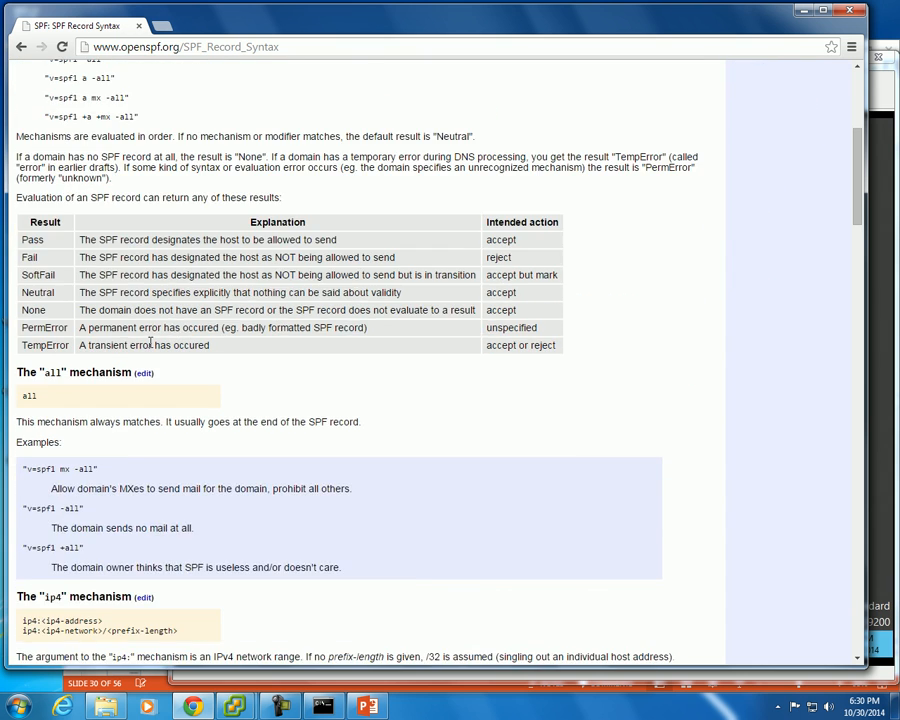
pyautogui.scroll(-1, 150, 347)
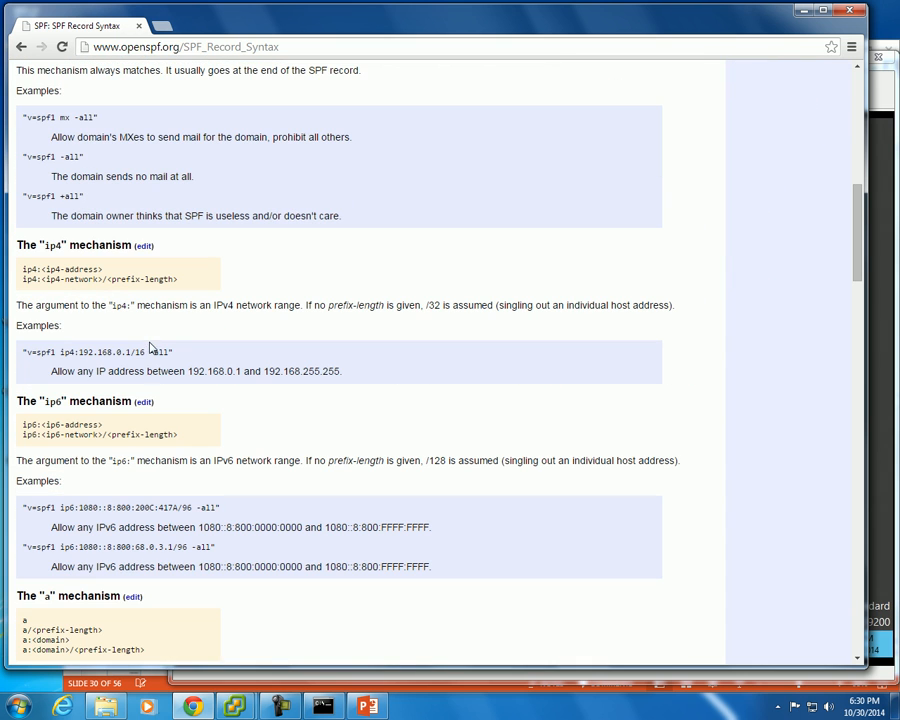
pyautogui.moveTo(23, 352); pyautogui.dragTo(145, 350)
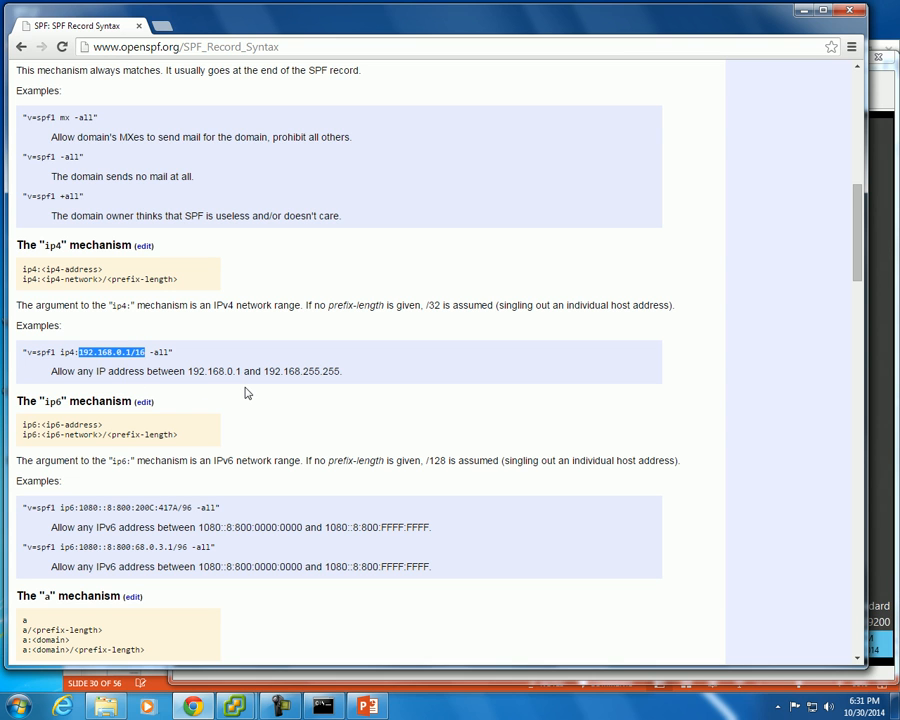
# Step: Review the "a" mechanism examples, highlighting mailers.example.com, and continue to the "mx" mechanism
pyautogui.scroll(-3, 208, 421)
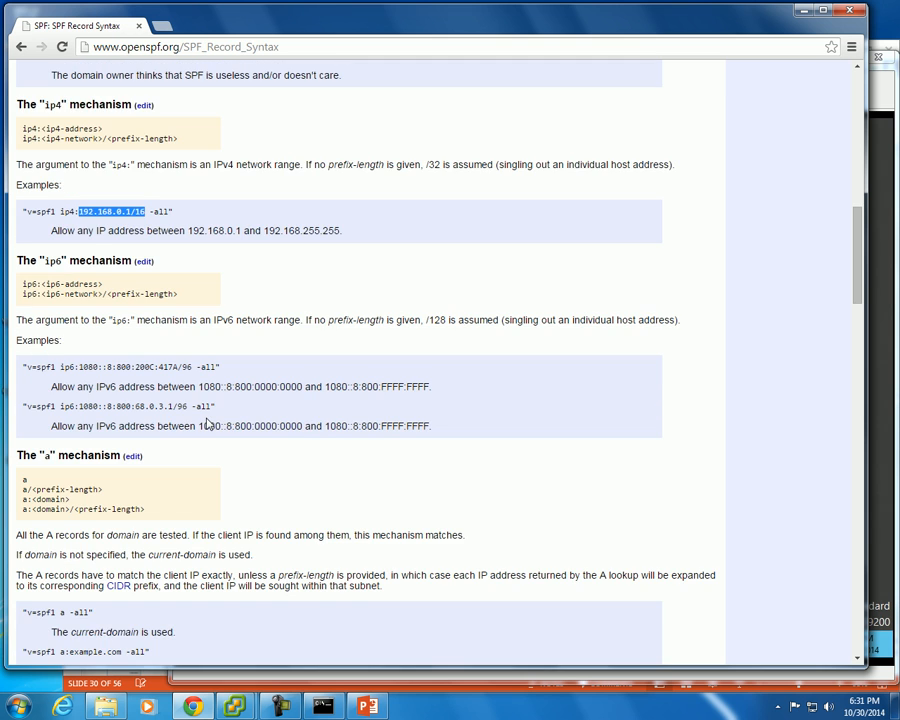
pyautogui.scroll(-2, 208, 424)
pyautogui.scroll(-1, 208, 424)
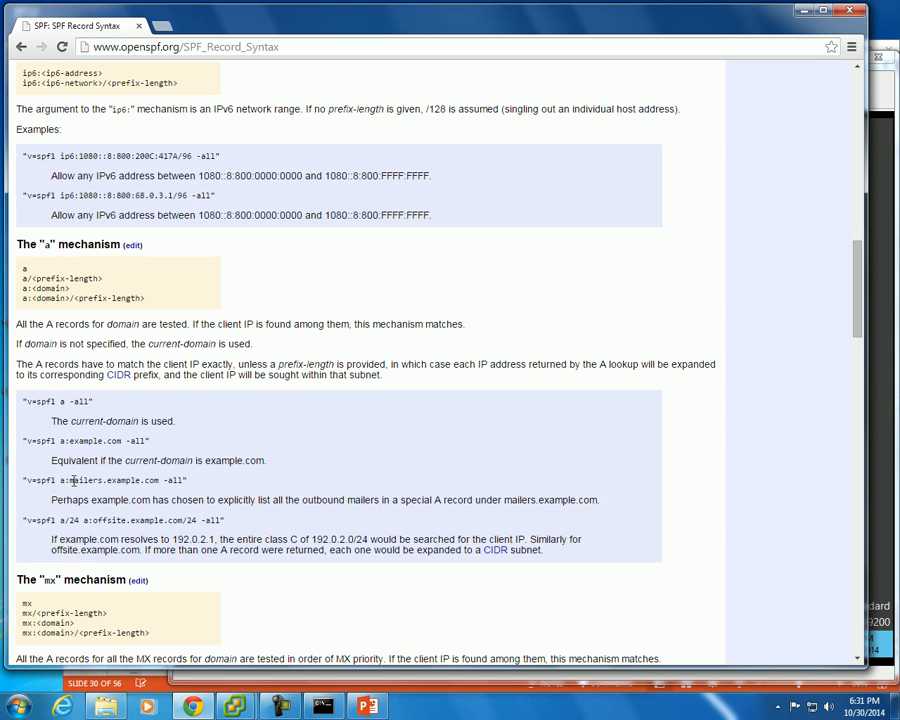
pyautogui.moveTo(62, 480); pyautogui.dragTo(159, 479)
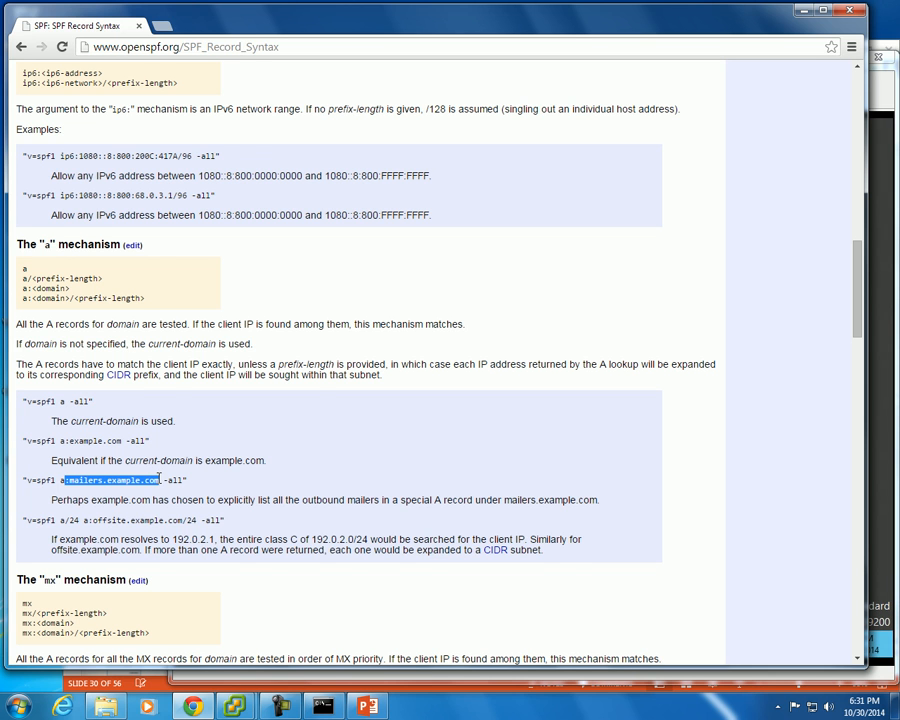
pyautogui.scroll(-1, 155, 466)
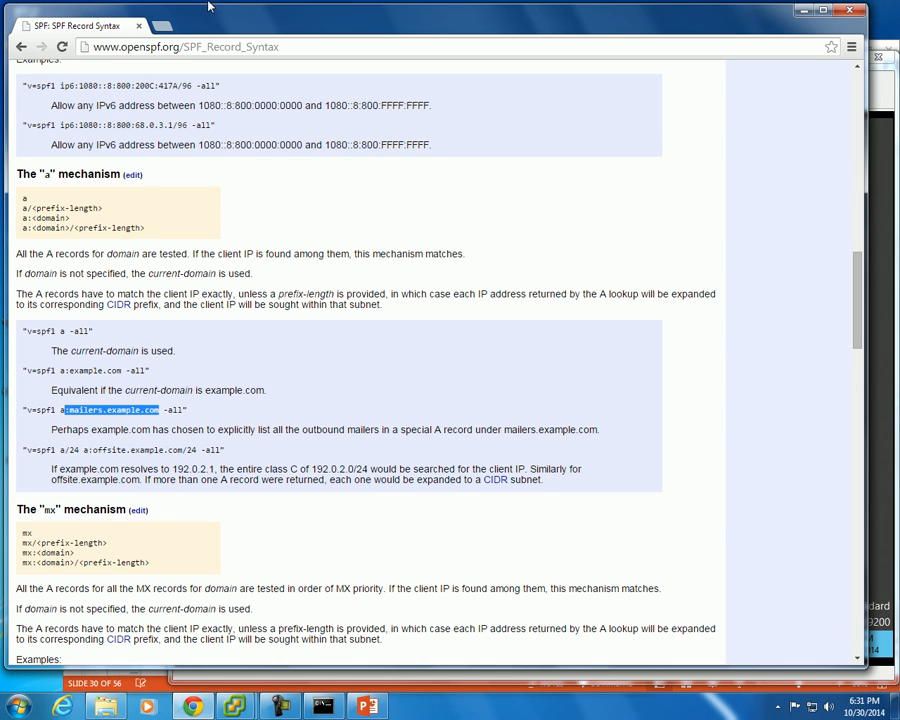
# Step: Load nwtools.com in a new browser tab and open its advanced DNS Records lookup tool
pyautogui.click(162, 26)
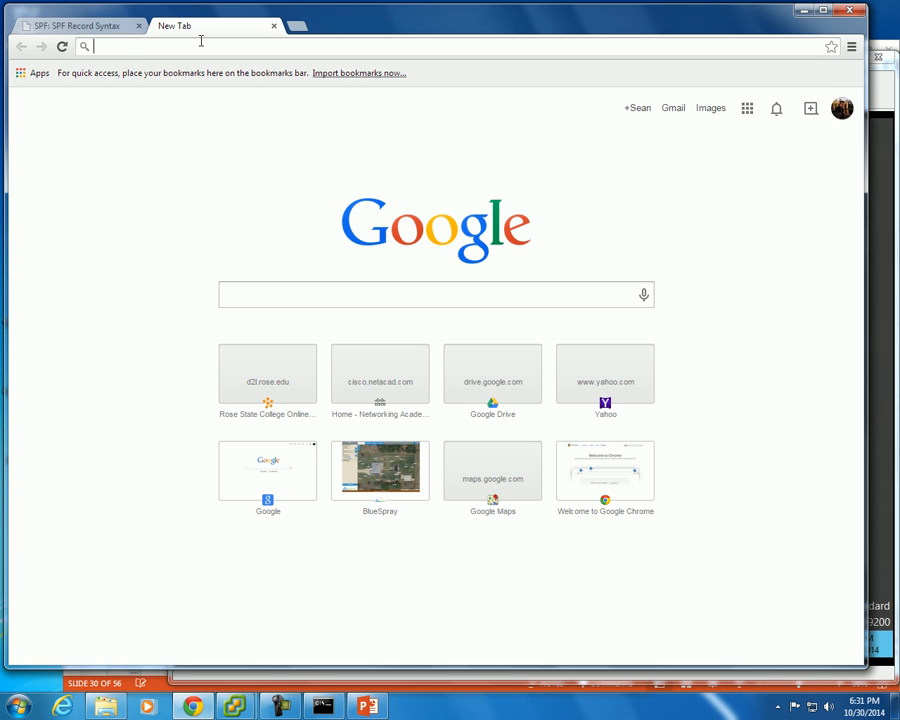
pyautogui.write('nwtoll')
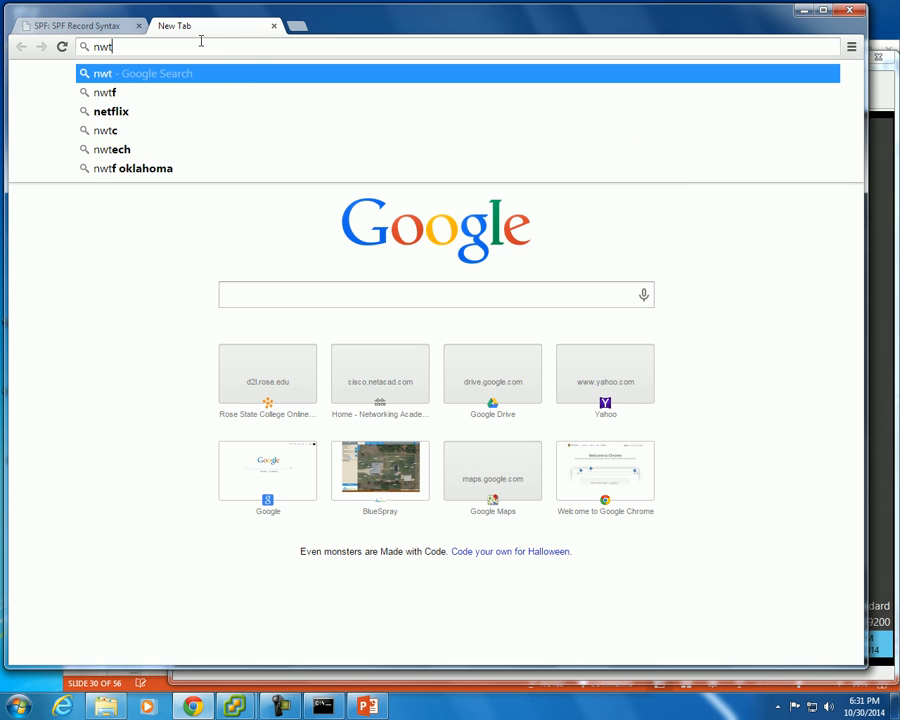
pyautogui.press('BackSpace')
pyautogui.press('BackSpace')
pyautogui.write('ols.com')
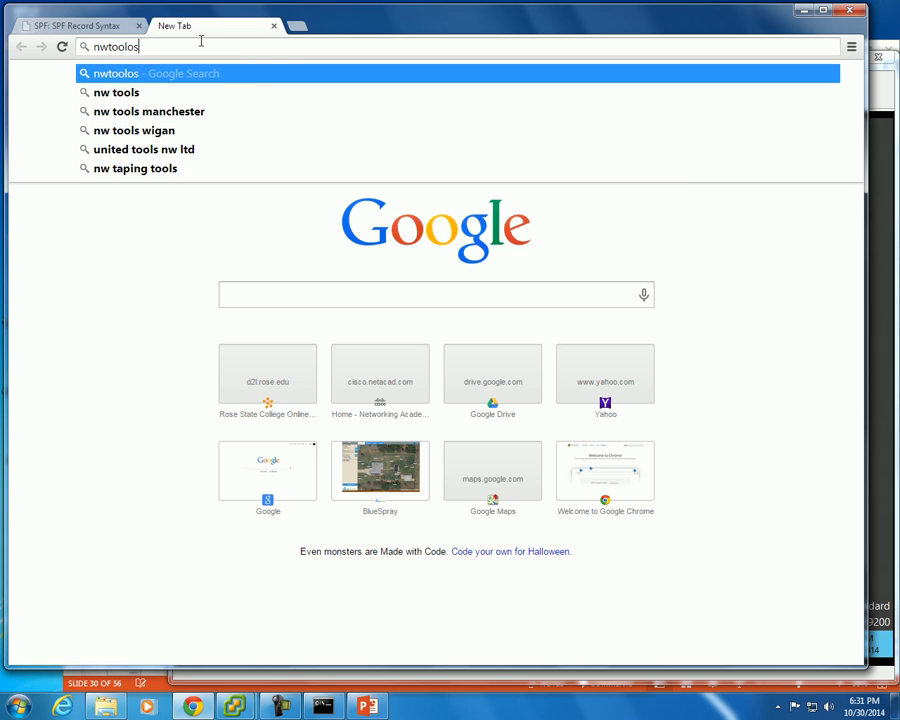
pyautogui.press('Return')
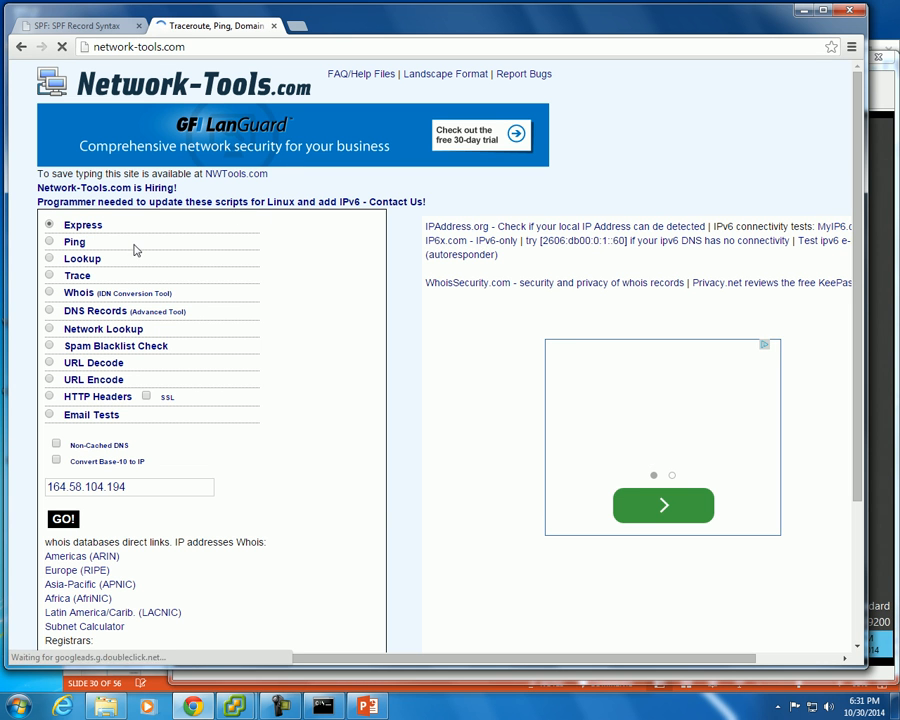
pyautogui.click(48, 312)
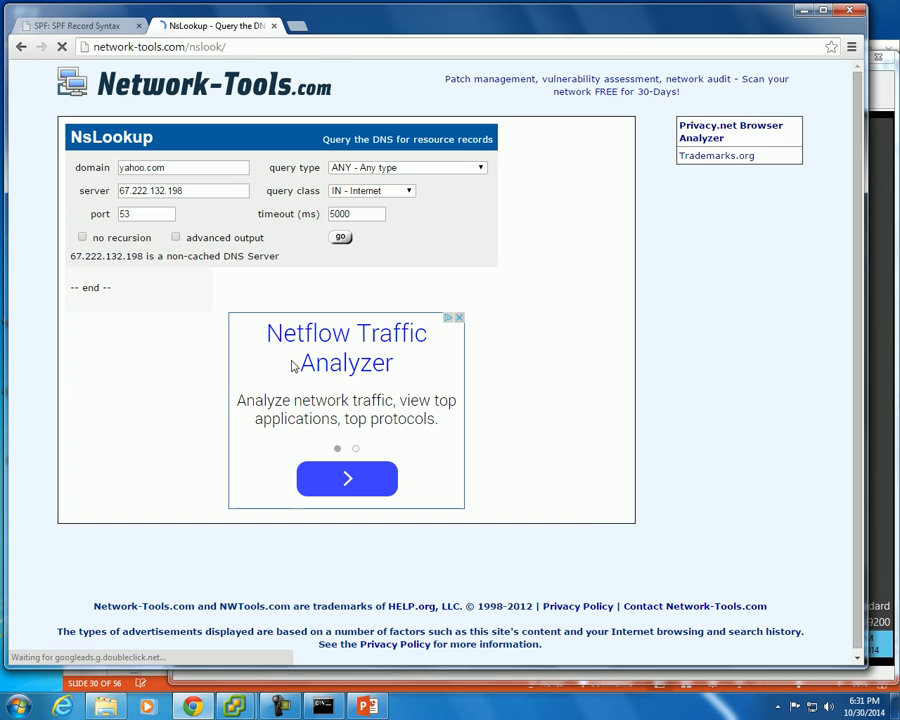
# Step: Query the TXT - Text strings records for the domain rose.edu in the NsLookup form
pyautogui.click(367, 167)
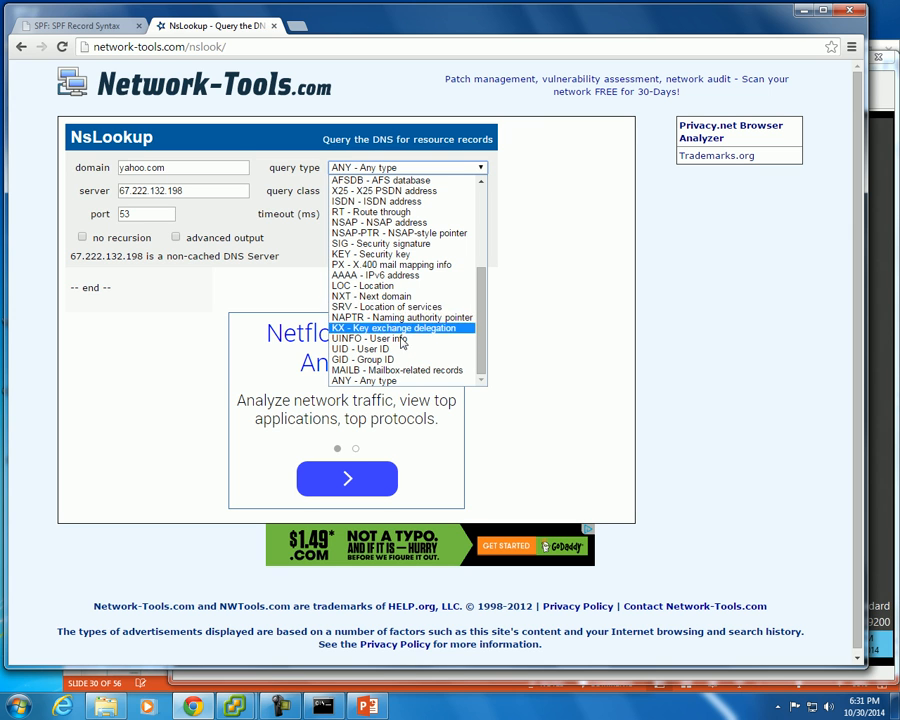
pyautogui.scroll(5, 398, 373)
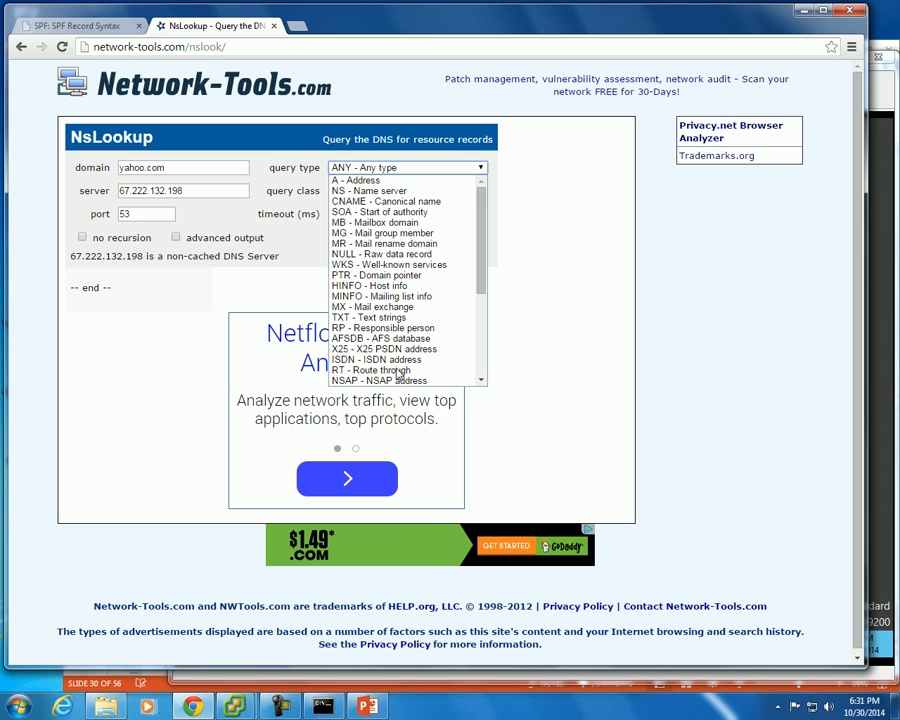
pyautogui.scroll(-4, 398, 373)
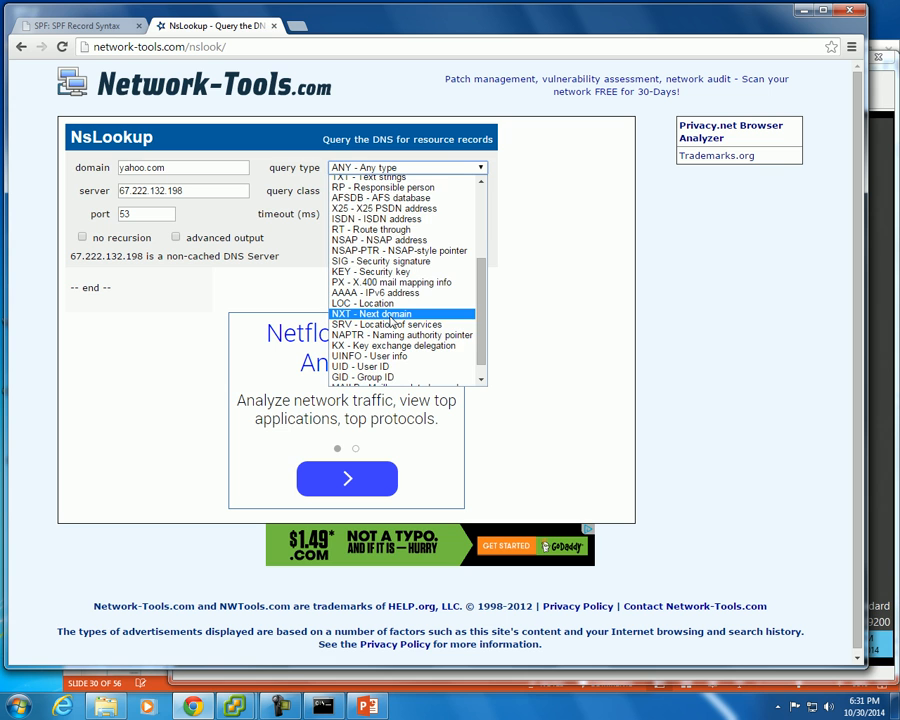
pyautogui.scroll(5, 393, 321)
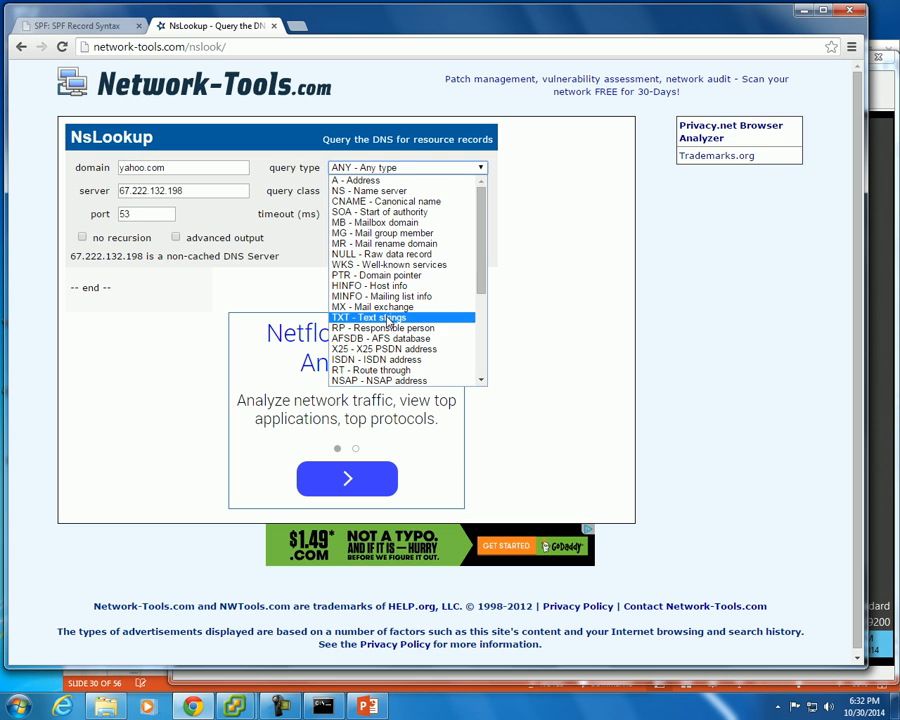
pyautogui.click(393, 318)
pyautogui.tripleClick(195, 171)
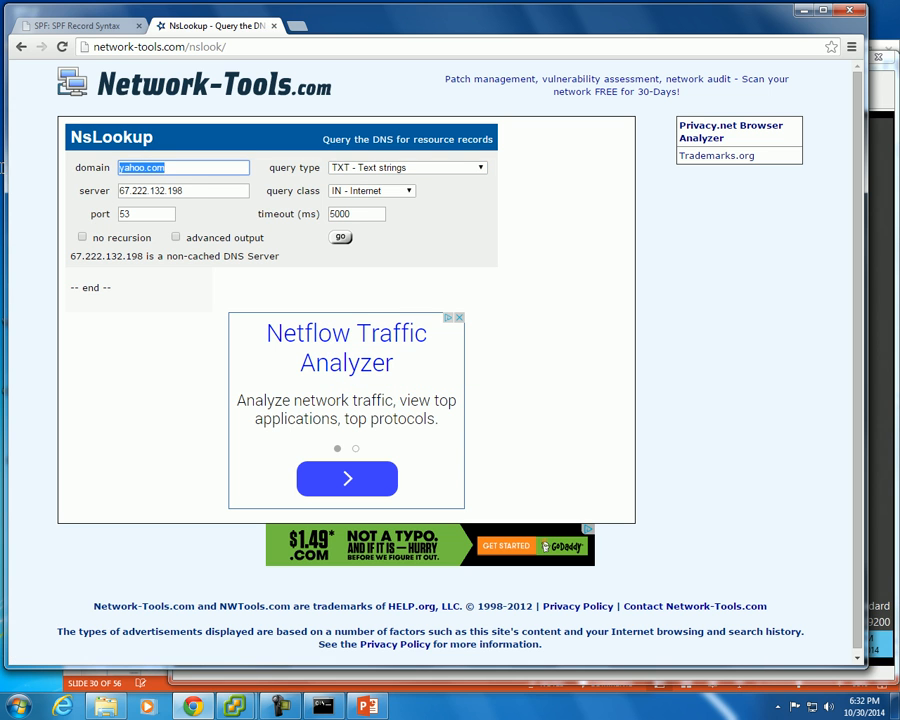
pyautogui.write('rose.edu')
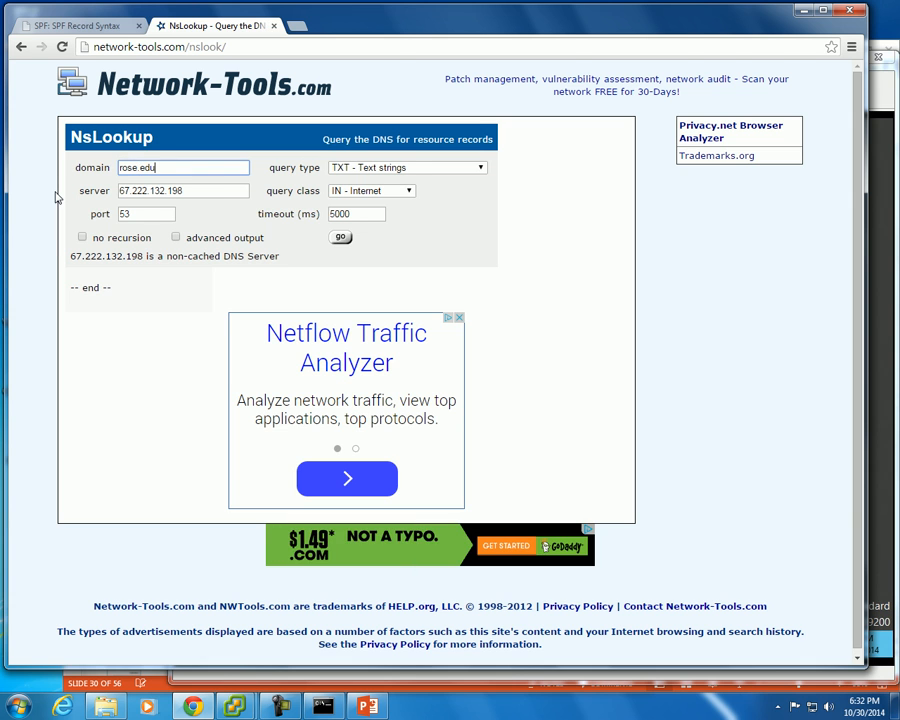
pyautogui.press('Return')
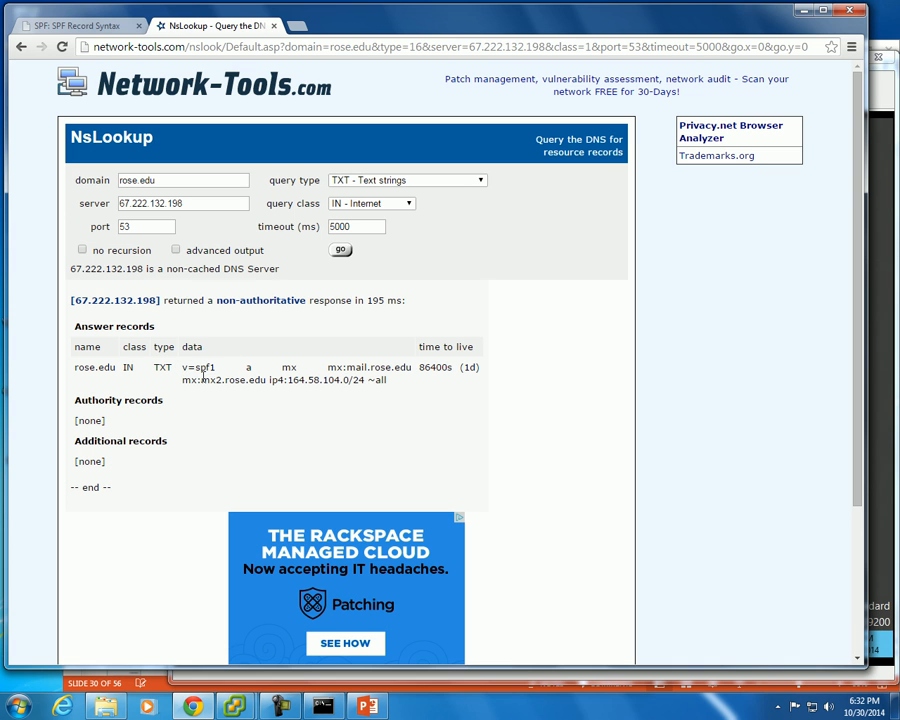
# Step: Highlight mx:mail.rose.edu, the ip4 range 164.58.104.0/24 and mx2.rose.edu in the returned SPF record
pyautogui.moveTo(327, 367); pyautogui.dragTo(424, 386)
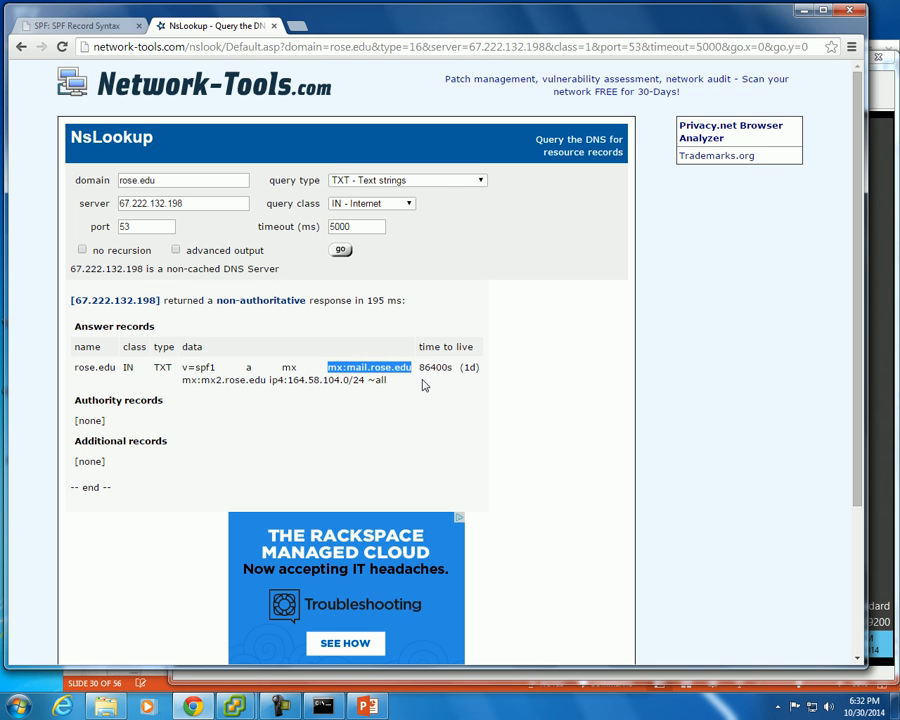
pyautogui.click(204, 381)
pyautogui.moveTo(204, 381); pyautogui.dragTo(342, 367)
pyautogui.click(320, 379)
pyautogui.moveTo(202, 380); pyautogui.dragTo(365, 381)
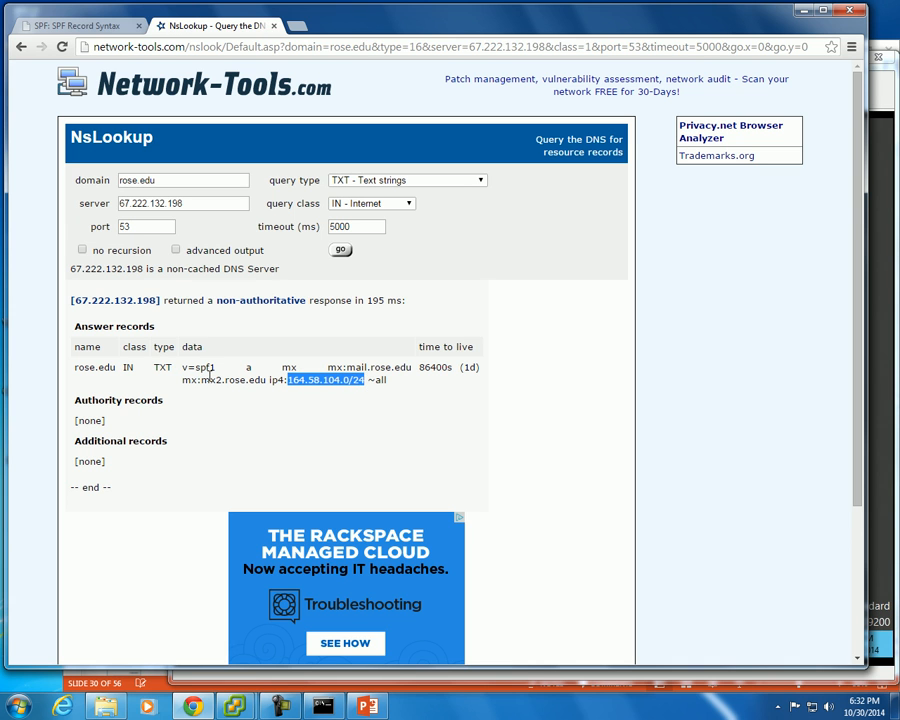
pyautogui.moveTo(202, 380); pyautogui.dragTo(268, 380)
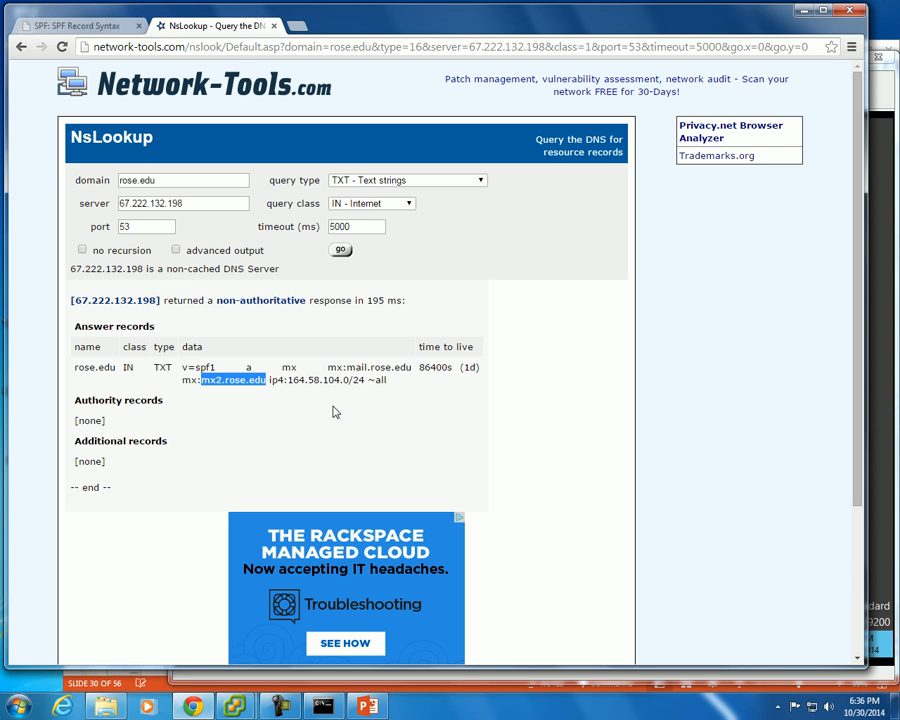
# Step: Go back to the SPF Record Syntax page and select the whole example line "v=spf1 a:mailers.example.com -all"
pyautogui.click(385, 708)
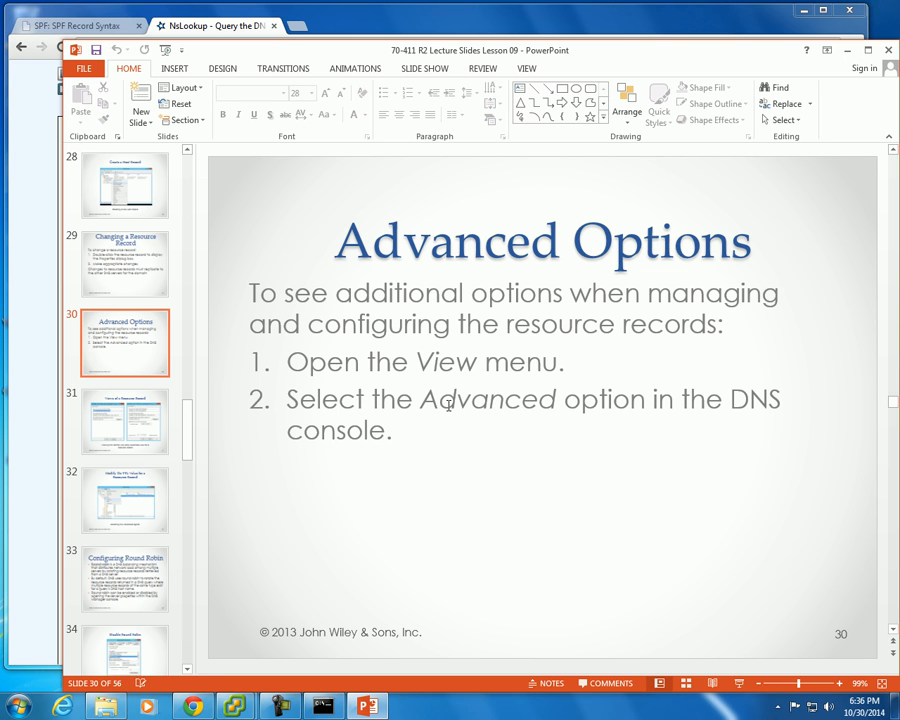
pyautogui.click(66, 22)
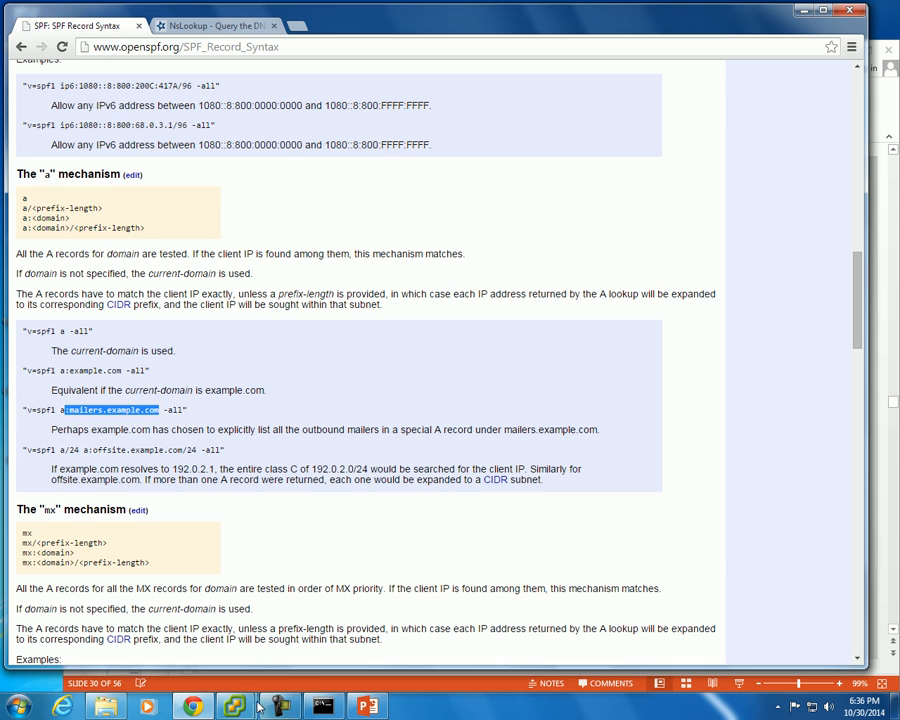
pyautogui.moveTo(133, 408); pyautogui.dragTo(22, 410)
pyautogui.moveTo(165, 412); pyautogui.dragTo(198, 406)
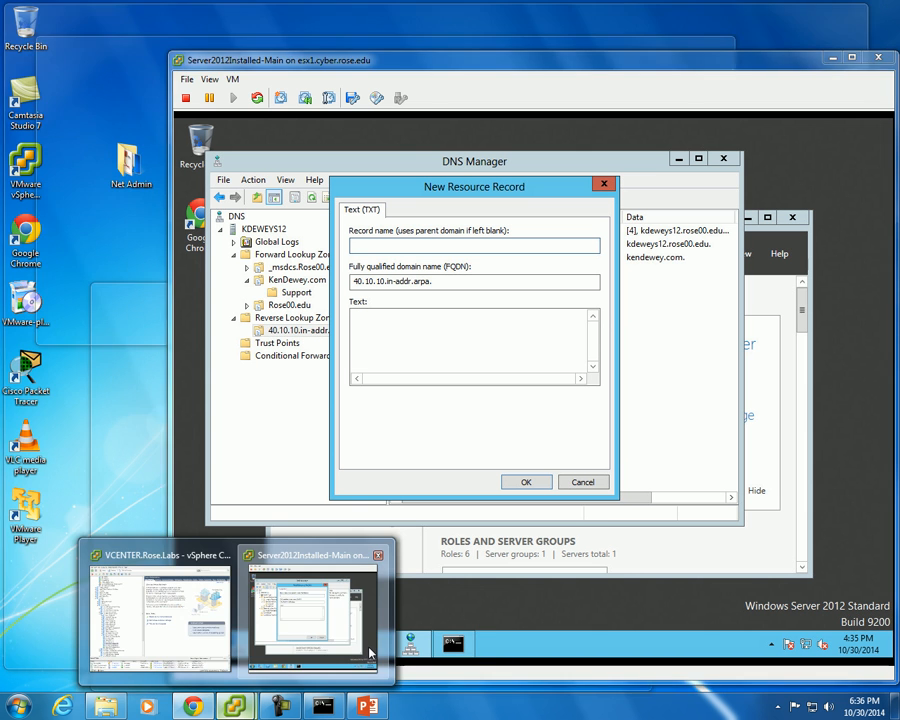
# Step: Switch to the Server2012Installed-Main virtual machine, go to the new TXT record's Text box, and cancel the record
pyautogui.click(310, 615)
pyautogui.click(423, 337)
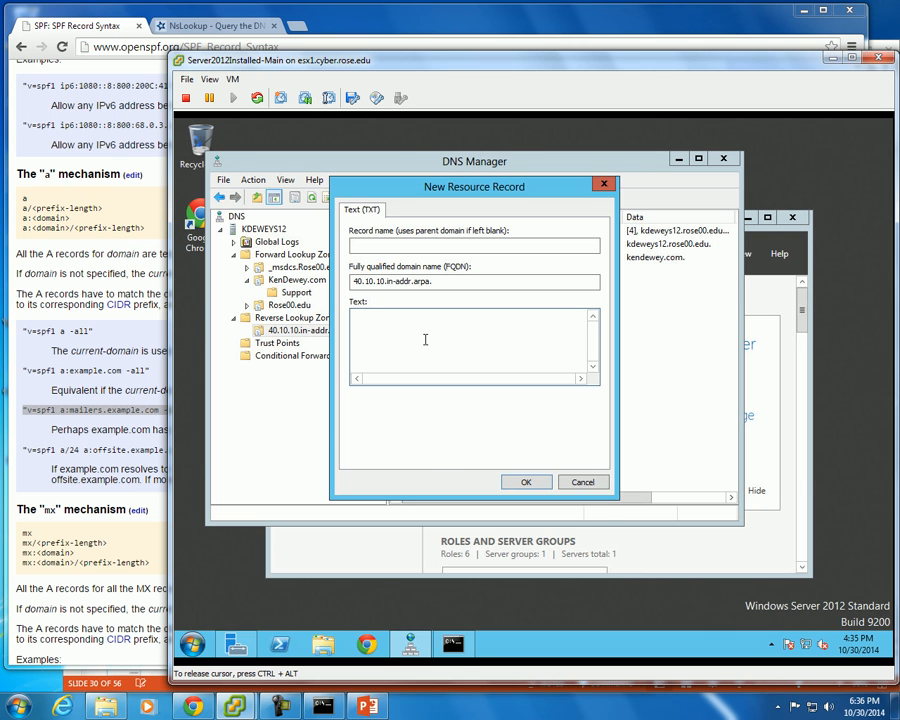
pyautogui.rightClick(424, 339)
pyautogui.click(393, 337)
pyautogui.click(578, 483)
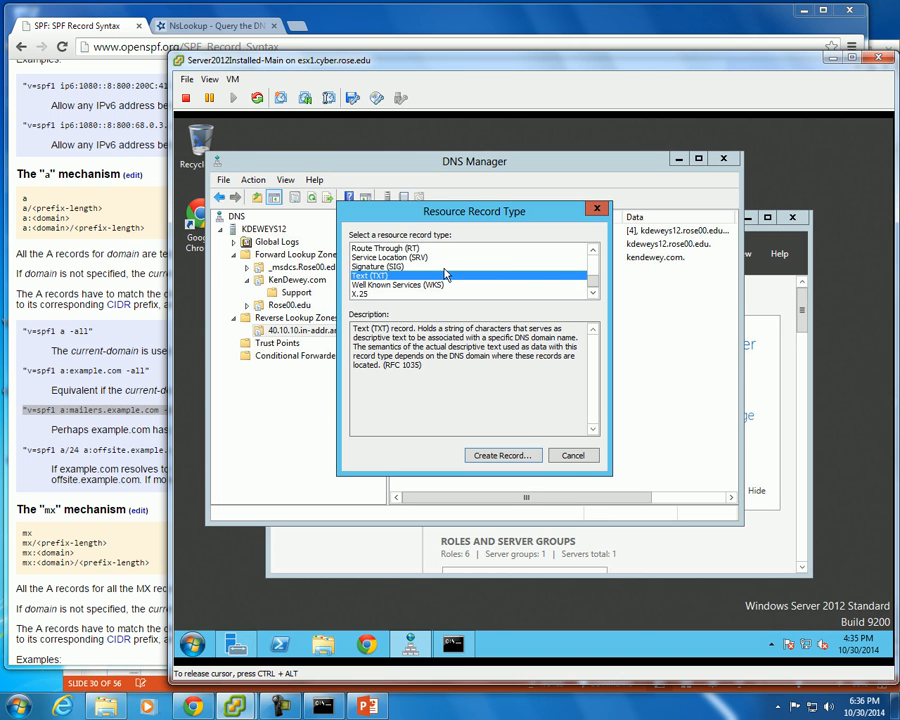
# Step: Look through the whole list of resource record types and close it without creating a record
pyautogui.click(594, 270)
pyautogui.moveTo(594, 270); pyautogui.dragTo(594, 260)
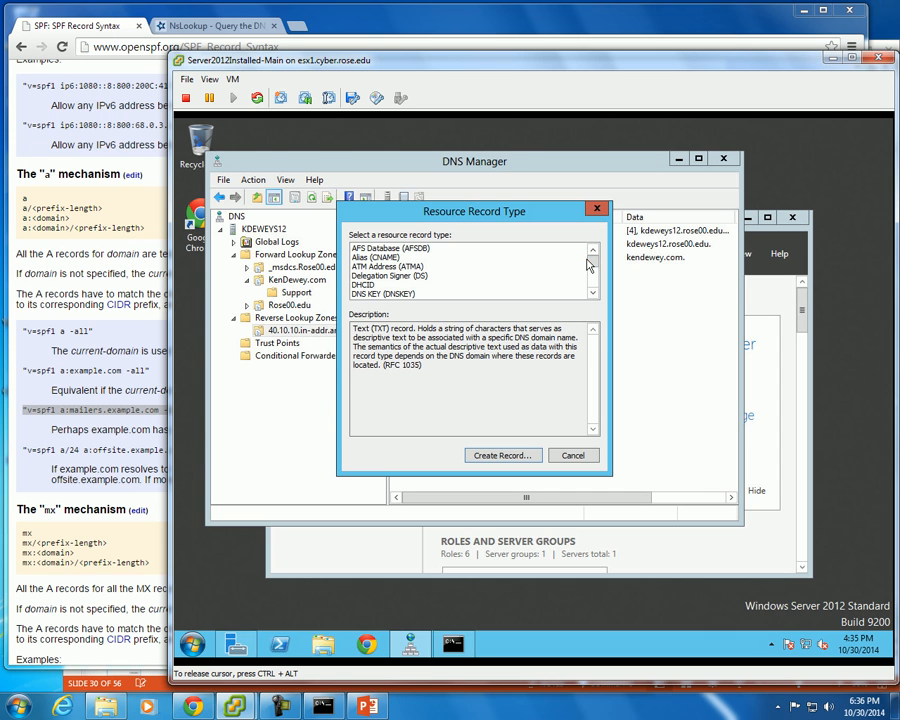
pyautogui.click(594, 296)
pyautogui.click(594, 296)
pyautogui.click(594, 296)
pyautogui.click(594, 296)
pyautogui.click(594, 296)
pyautogui.click(594, 296)
pyautogui.click(594, 296)
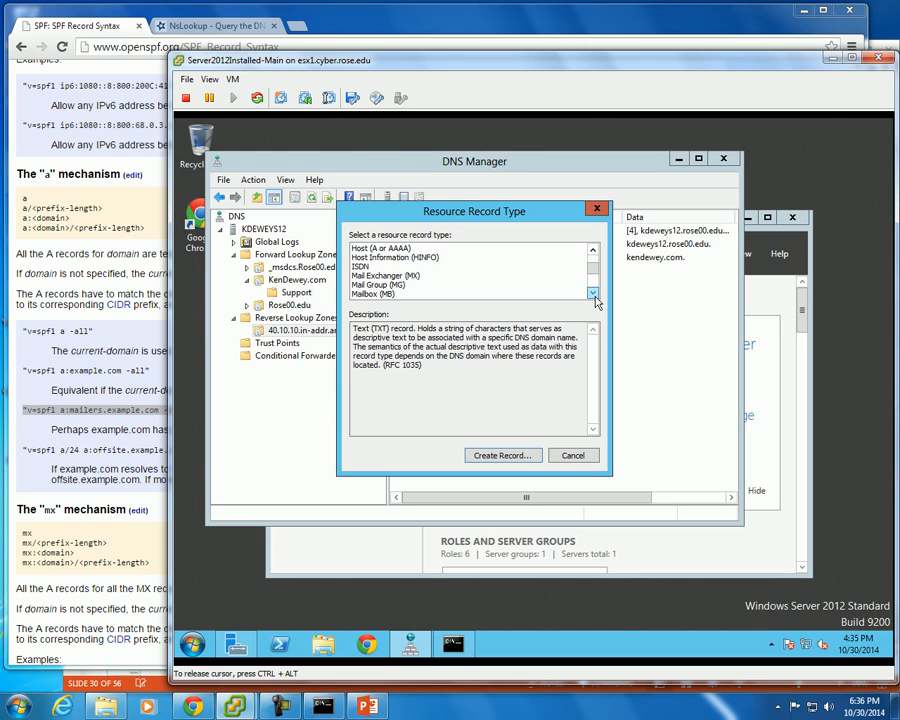
pyautogui.click(594, 296)
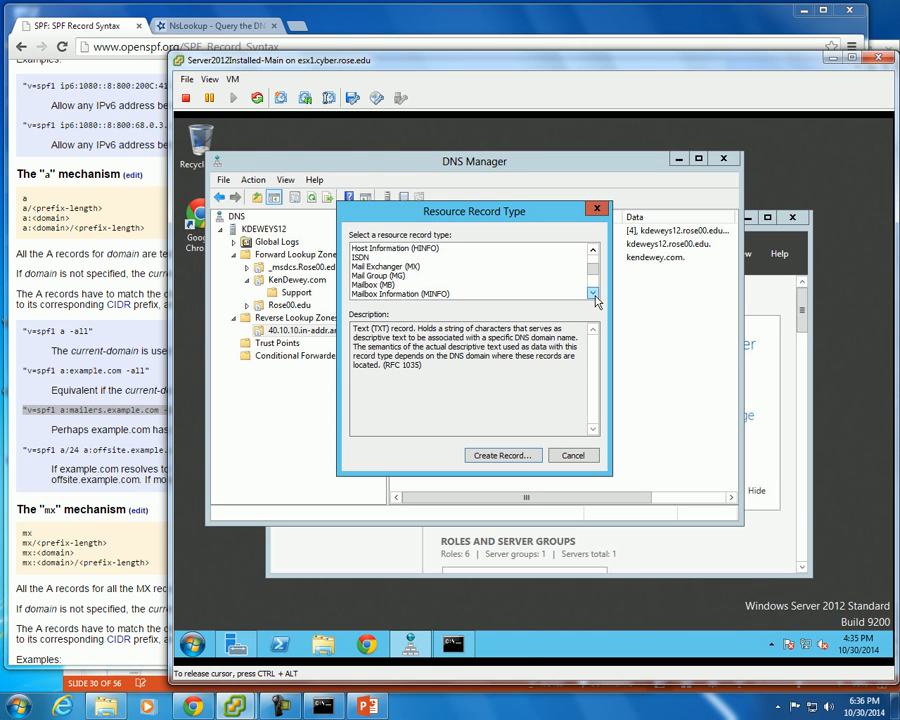
pyautogui.click(594, 296)
pyautogui.click(594, 296)
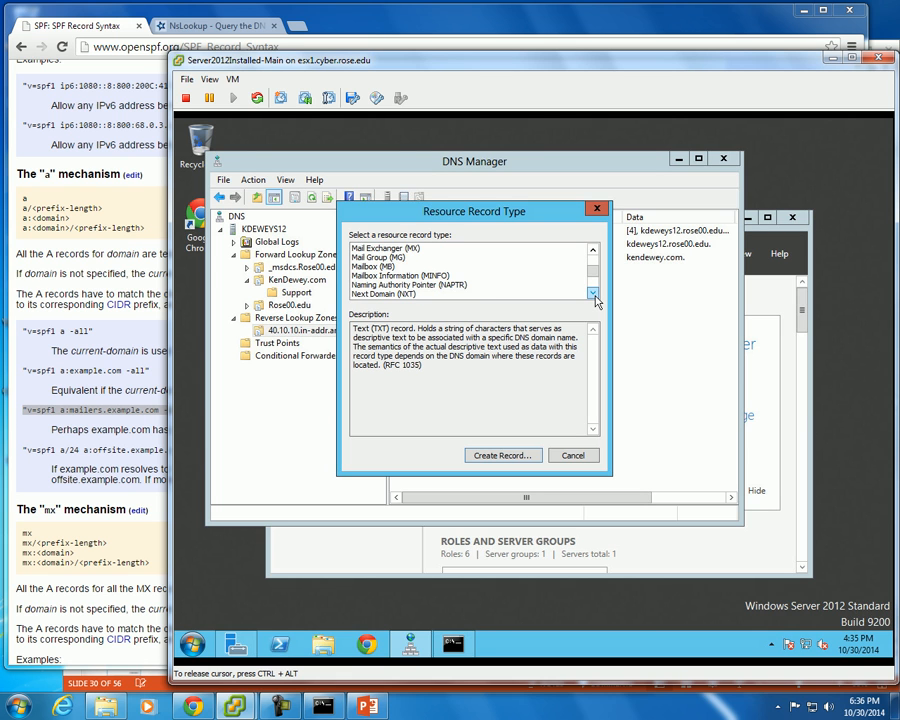
pyautogui.click(594, 296)
pyautogui.click(594, 296)
pyautogui.click(594, 296)
pyautogui.click(594, 296)
pyautogui.click(594, 296)
pyautogui.click(594, 296)
pyautogui.click(594, 296)
pyautogui.click(594, 296)
pyautogui.click(594, 296)
pyautogui.click(594, 296)
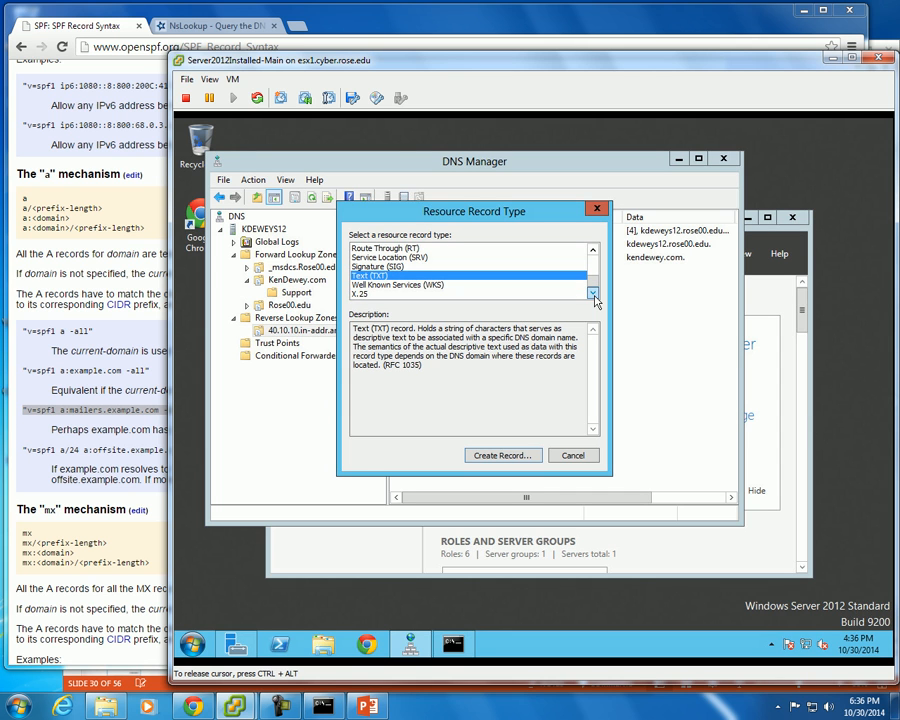
pyautogui.click(578, 456)
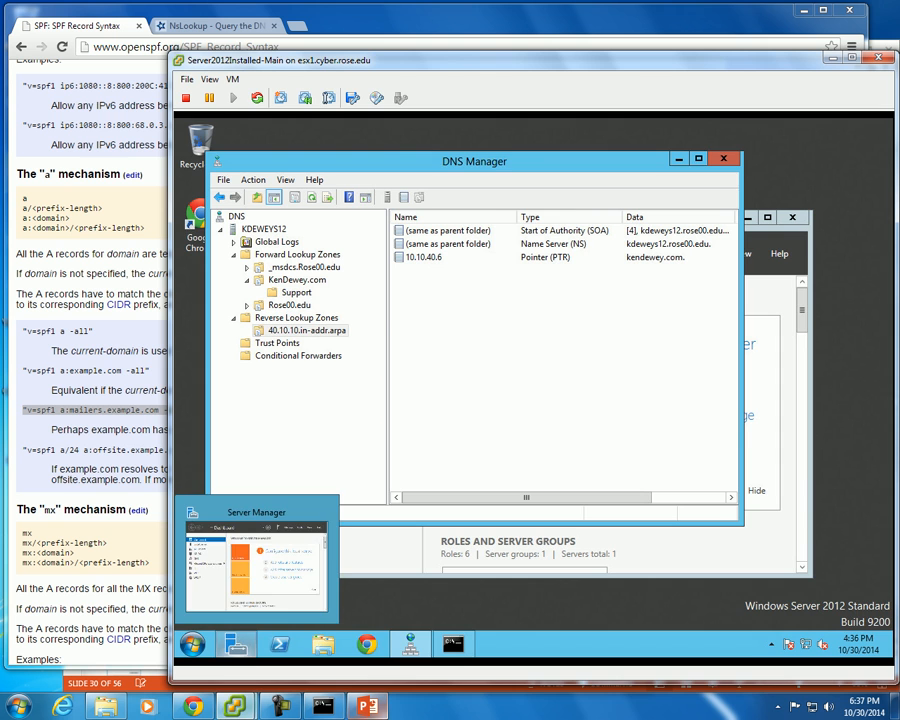
# Step: Switch to PowerPoint and advance the lesson 09 deck to the "Views of a Resource Record" slide
pyautogui.click(380, 707)
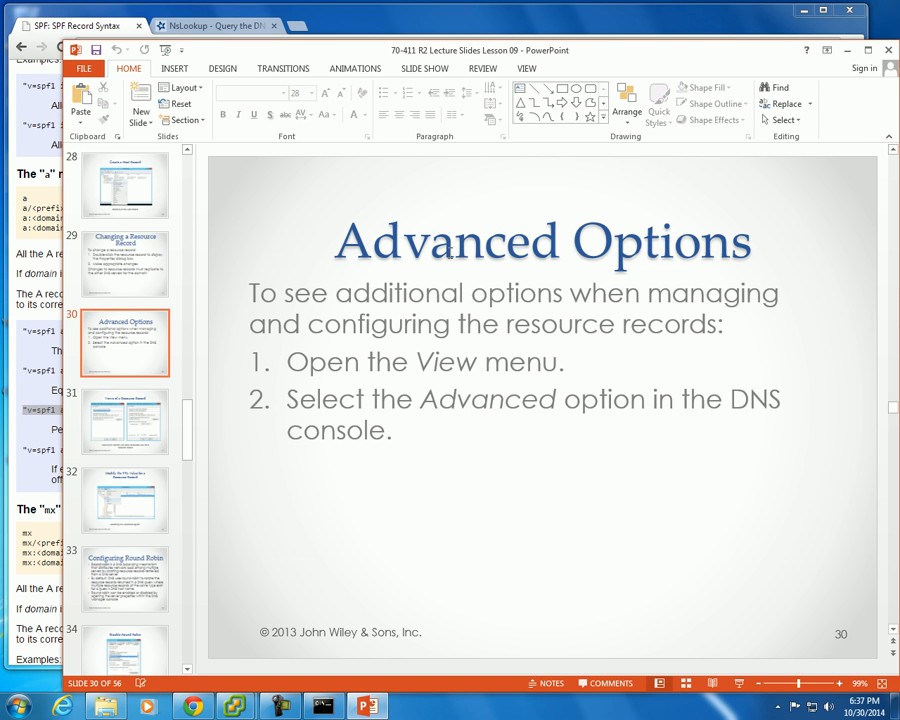
pyautogui.scroll(-1, 450, 255)
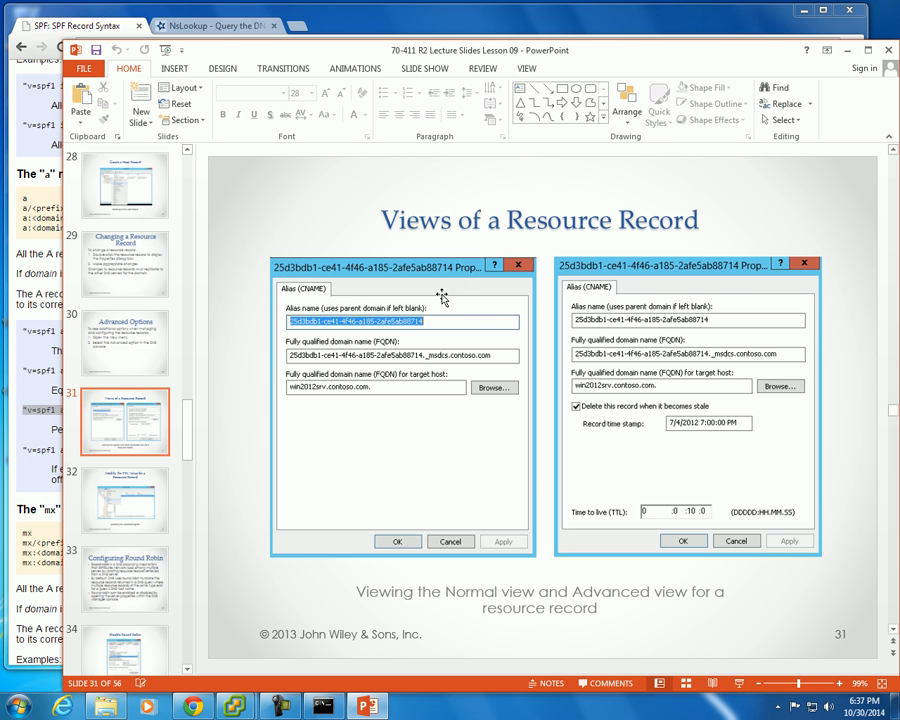
# Step: In the virtual machine's DNS Manager, open the www alias record in the zone containing Support and view its advanced security settings
pyautogui.moveTo(283, 708)
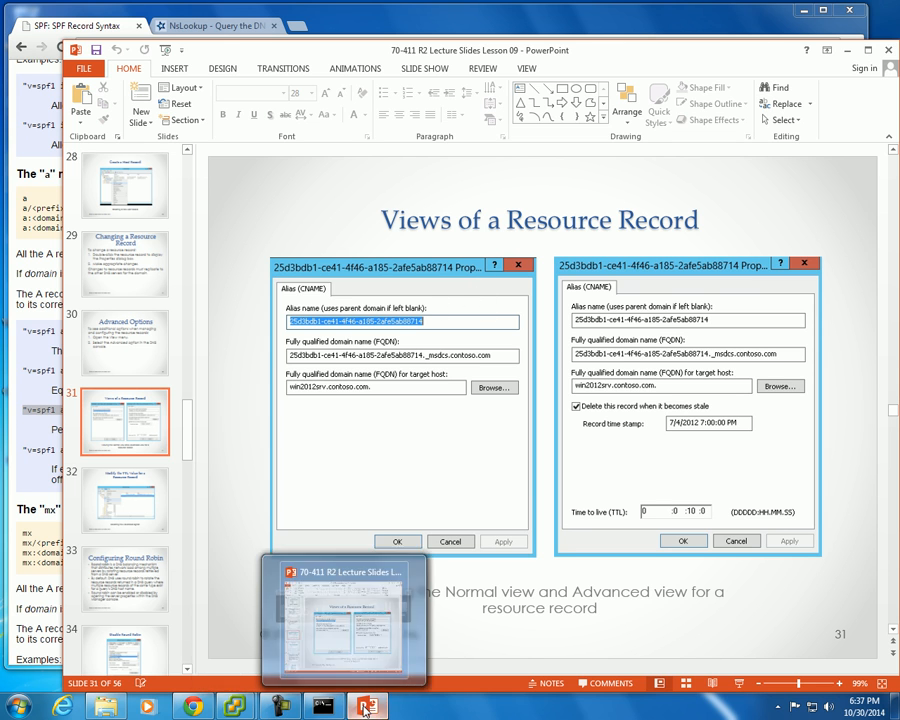
pyautogui.moveTo(234, 705)
pyautogui.click(326, 677)
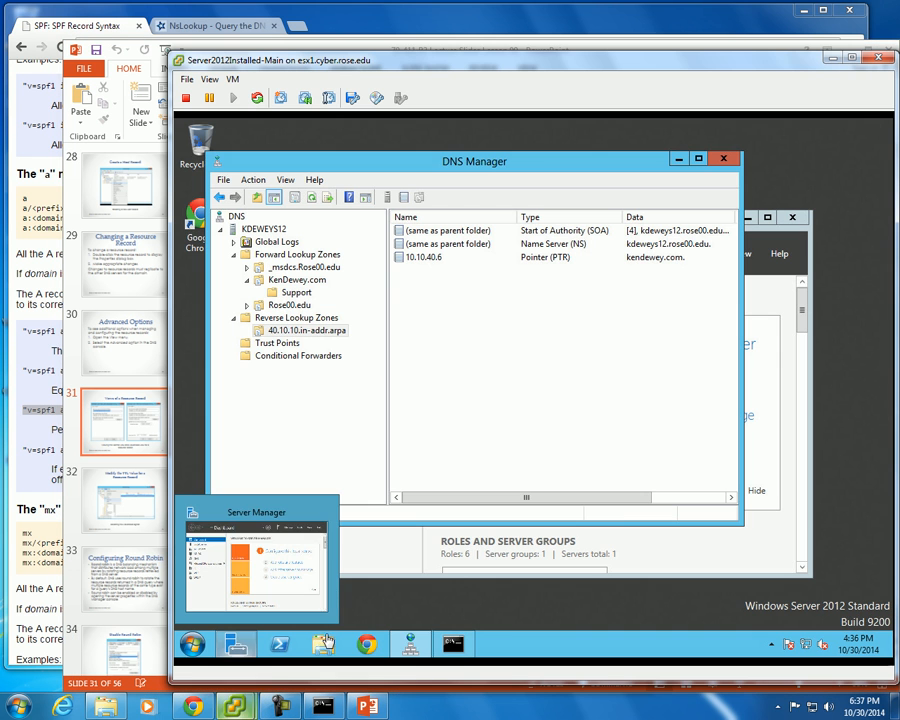
pyautogui.click(296, 280)
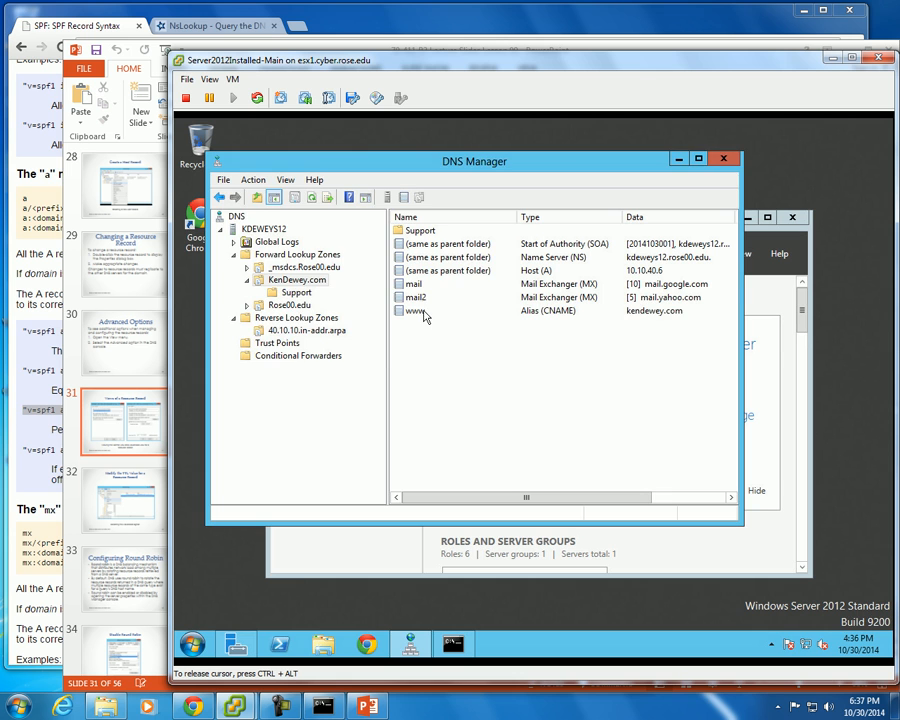
pyautogui.doubleClick(422, 312)
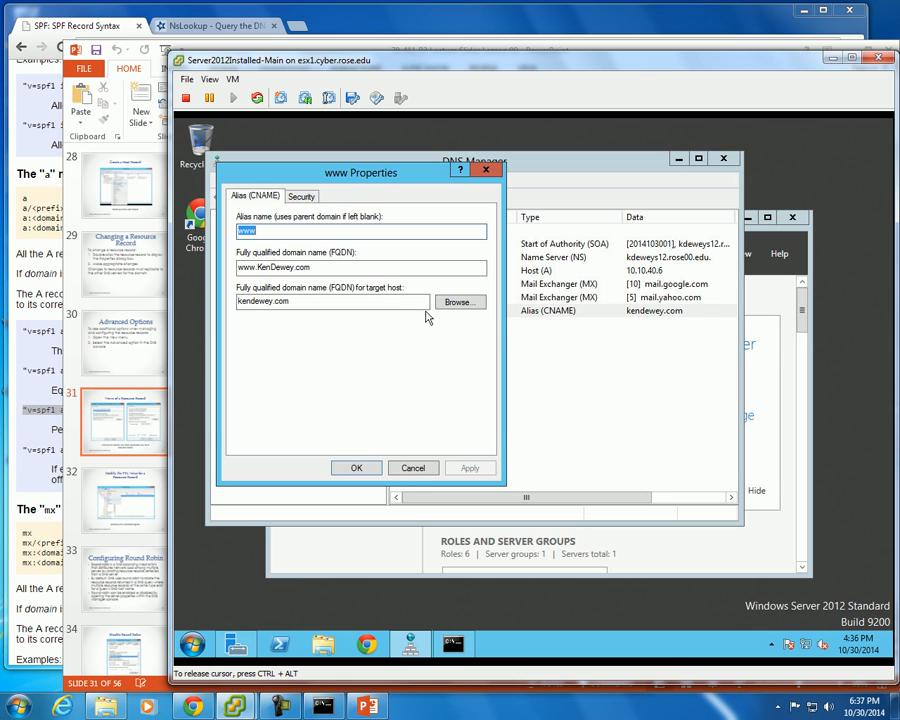
pyautogui.click(301, 197)
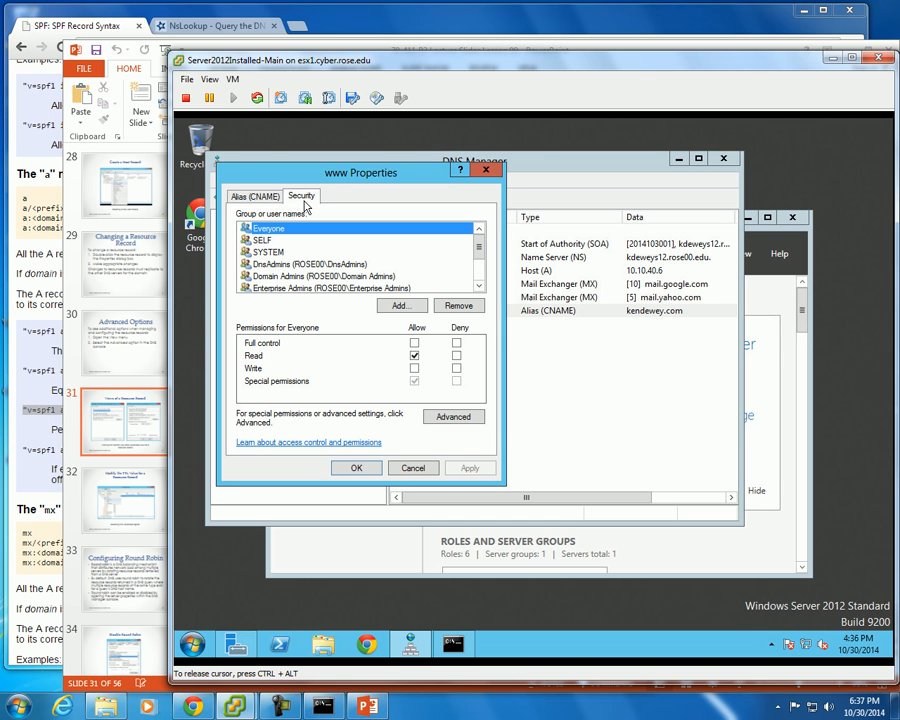
pyautogui.click(452, 415)
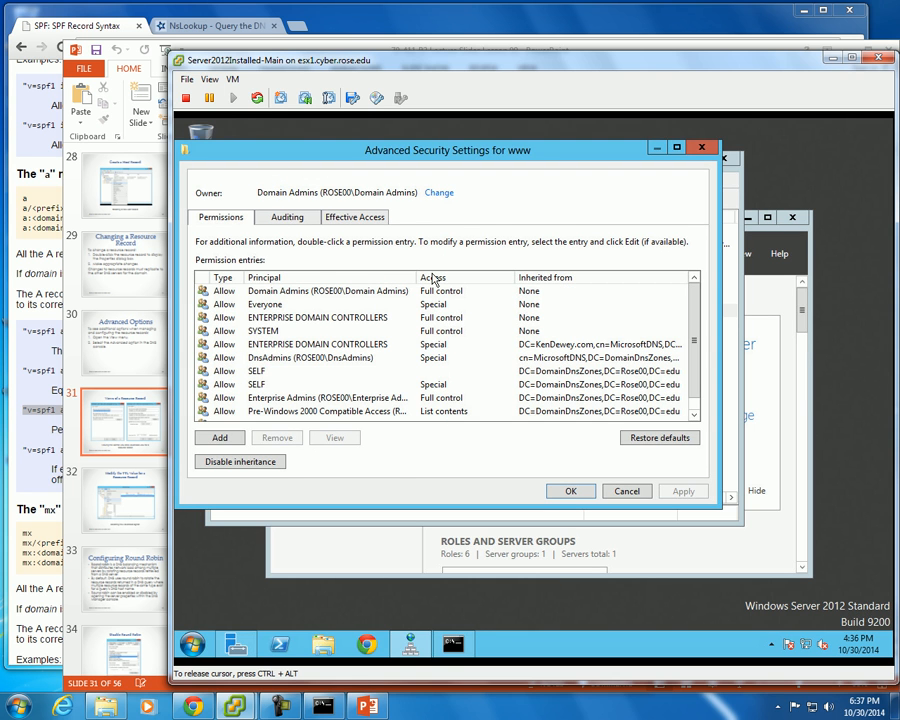
# Step: Close the advanced security settings for www and return to the Alias (CNAME) properties of the record
pyautogui.click(369, 707)
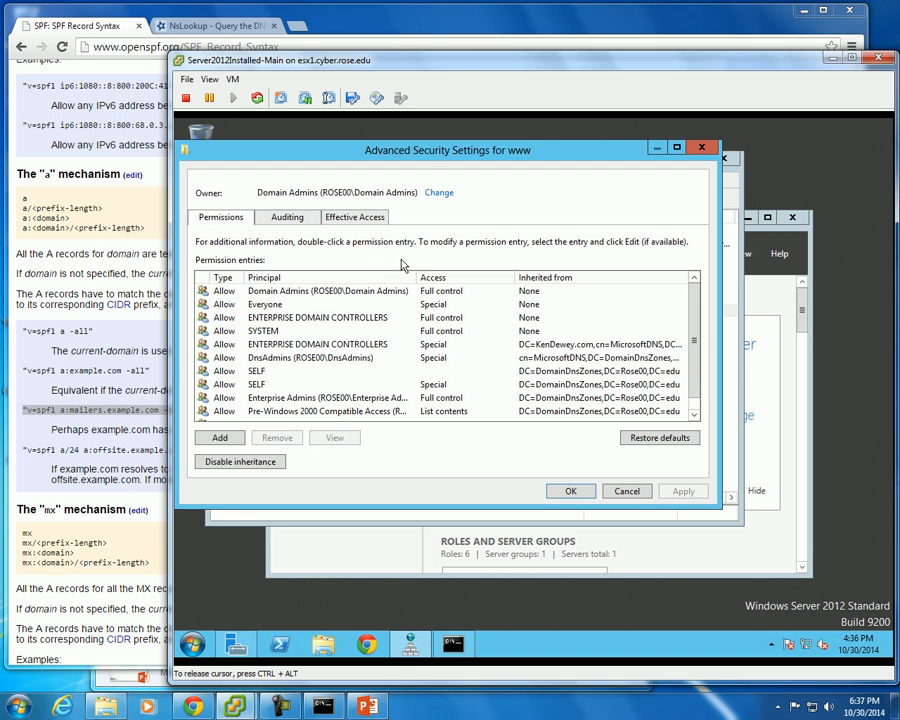
pyautogui.moveTo(430, 150); pyautogui.dragTo(487, 138)
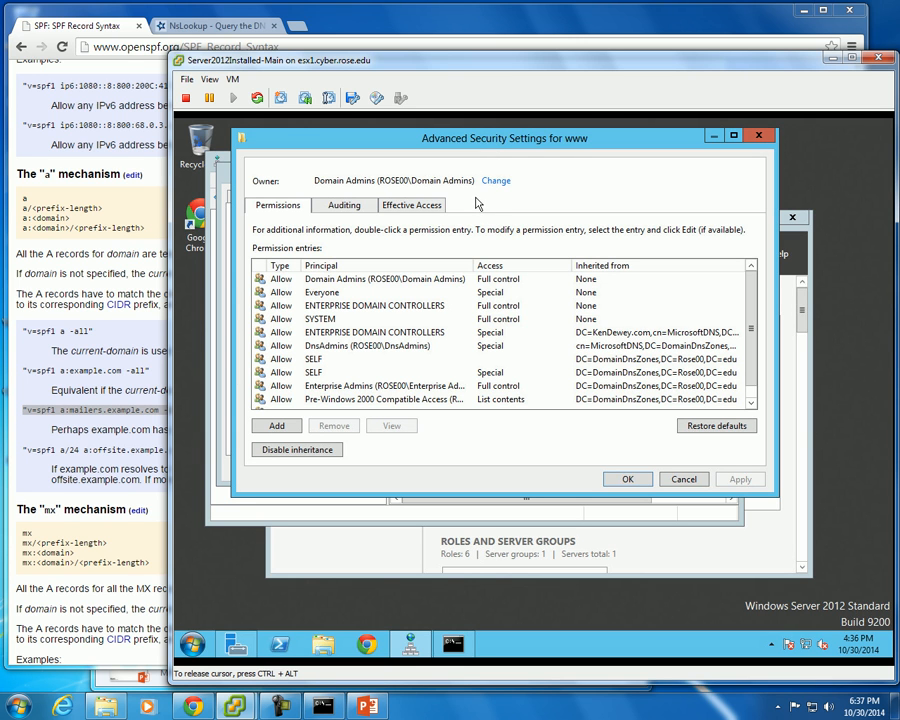
pyautogui.click(759, 135)
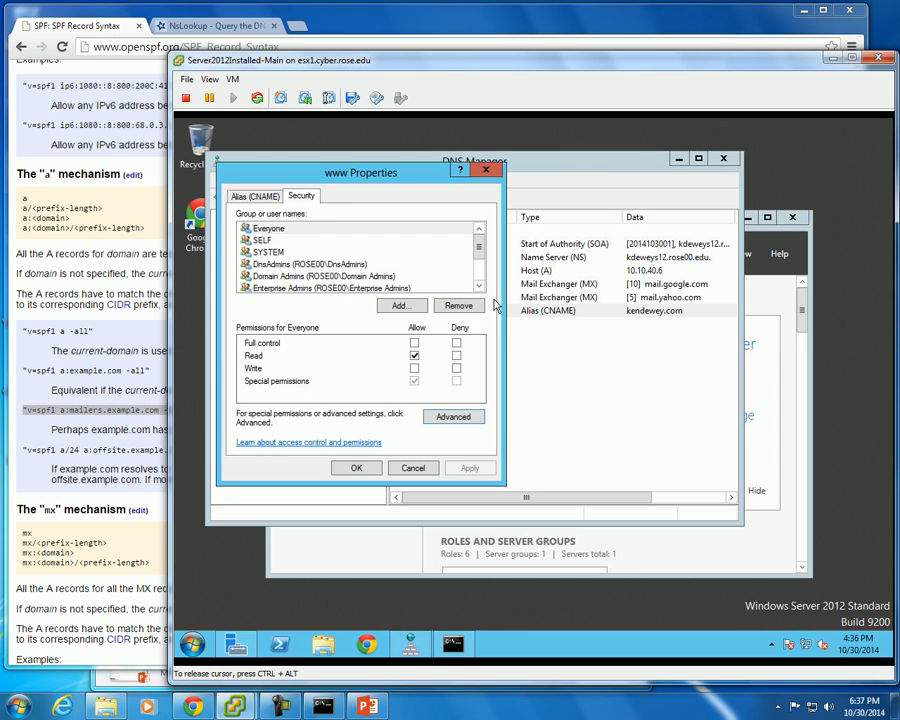
pyautogui.click(255, 197)
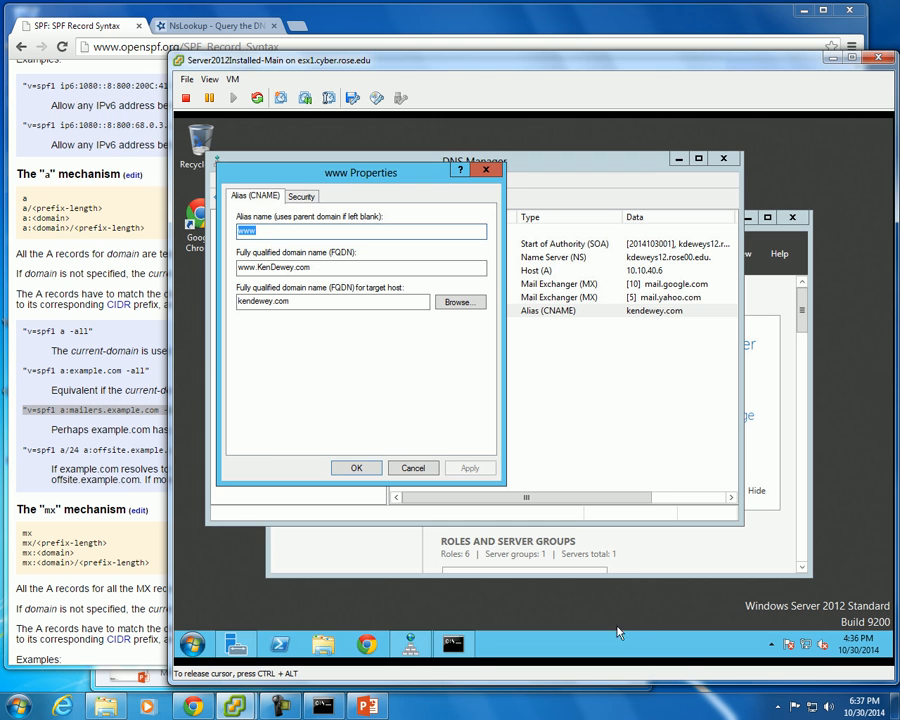
# Step: Return to the PowerPoint deck and advance to the "Modify the TTL Value for a Resource Record" slide
pyautogui.click(367, 706)
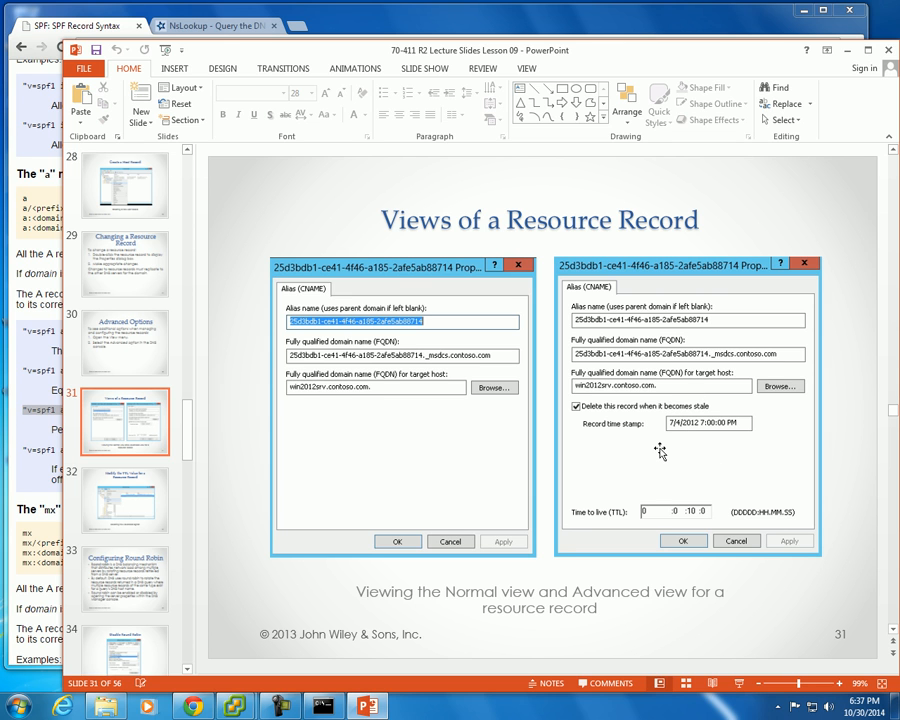
pyautogui.scroll(-1, 660, 452)
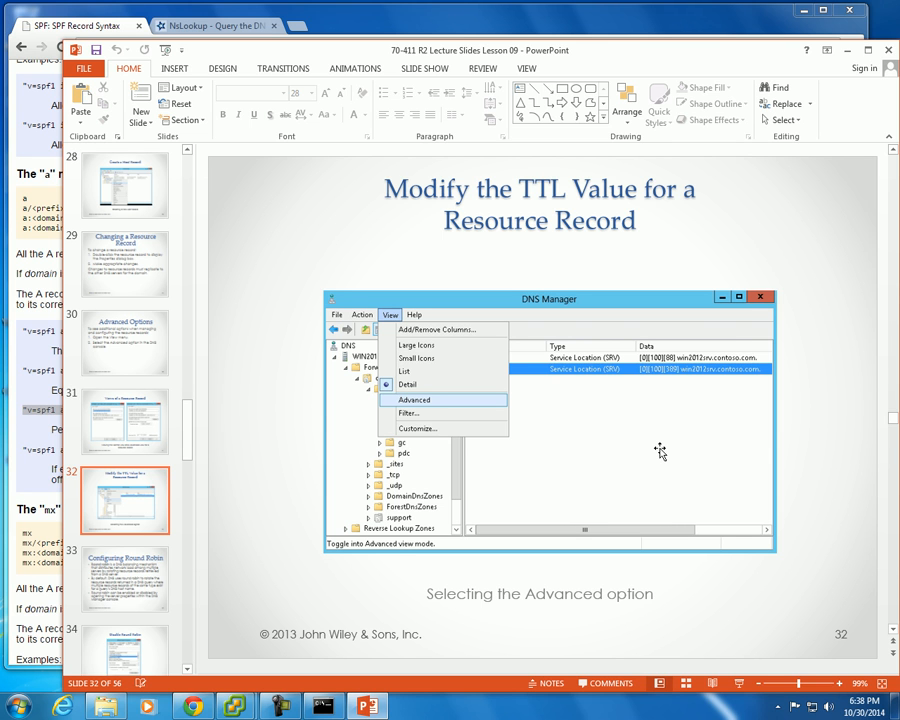
# Step: Switch to the virtual machine's DNS Manager and close the www alias record's properties
pyautogui.scroll(-1, 660, 452)
pyautogui.scroll(1, 660, 450)
pyautogui.moveTo(235, 706)
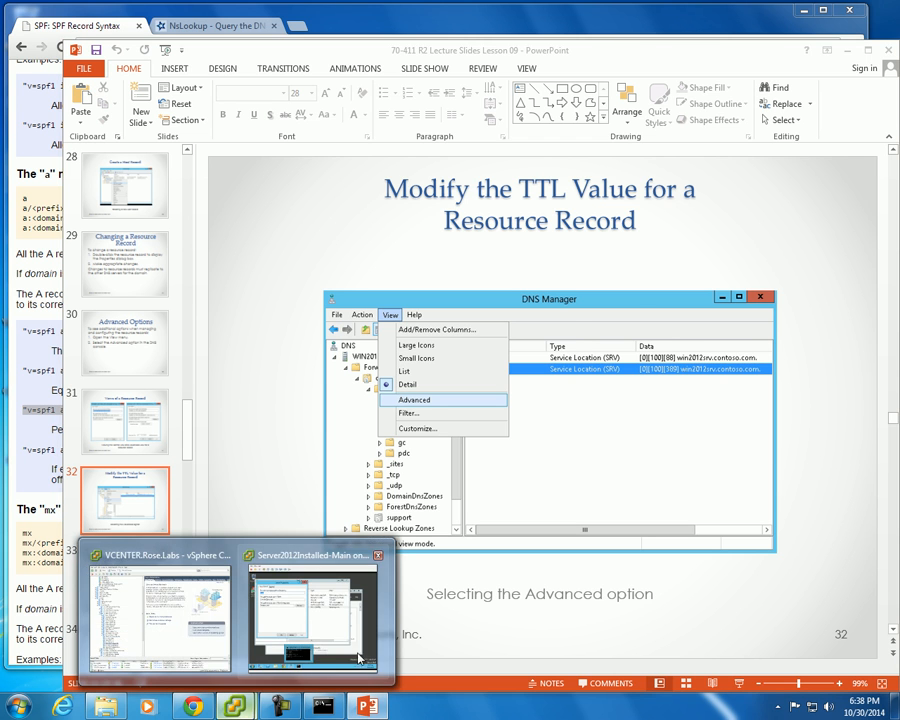
pyautogui.click(314, 612)
pyautogui.click(412, 472)
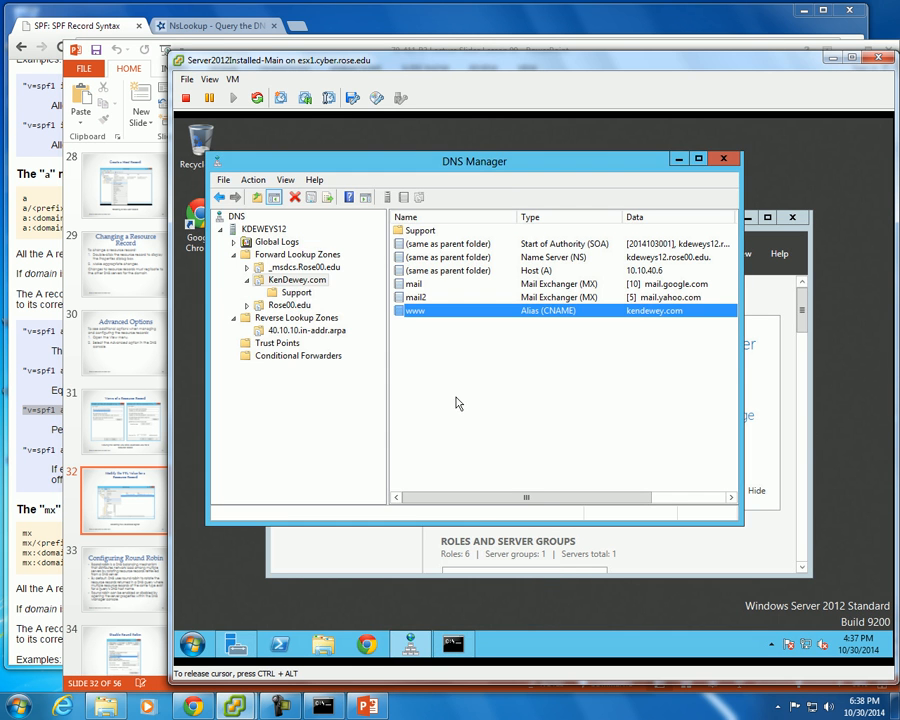
pyautogui.rightClick(442, 373)
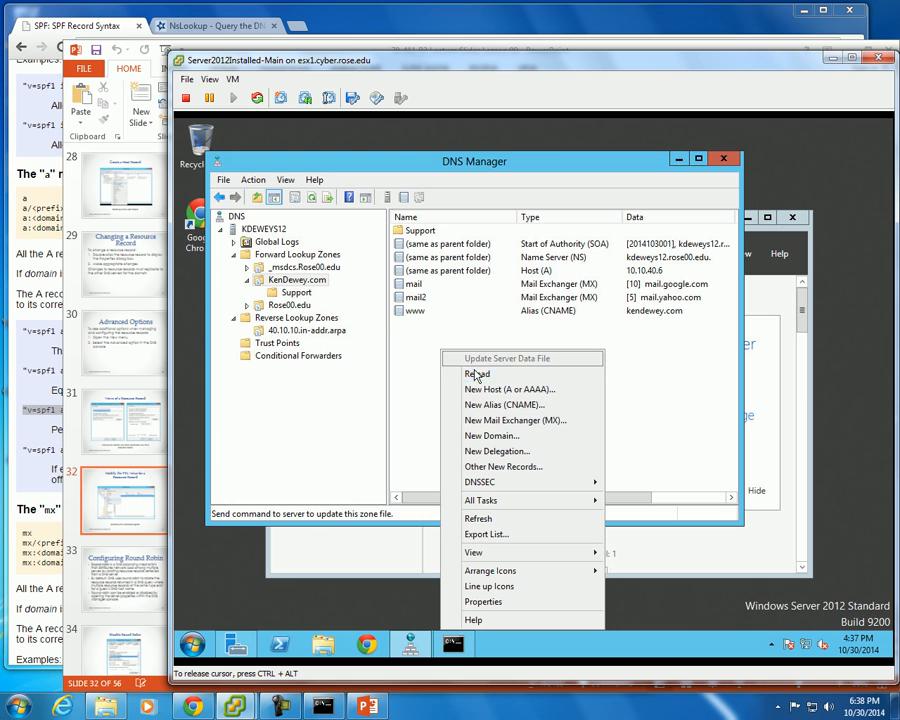
pyautogui.click(506, 467)
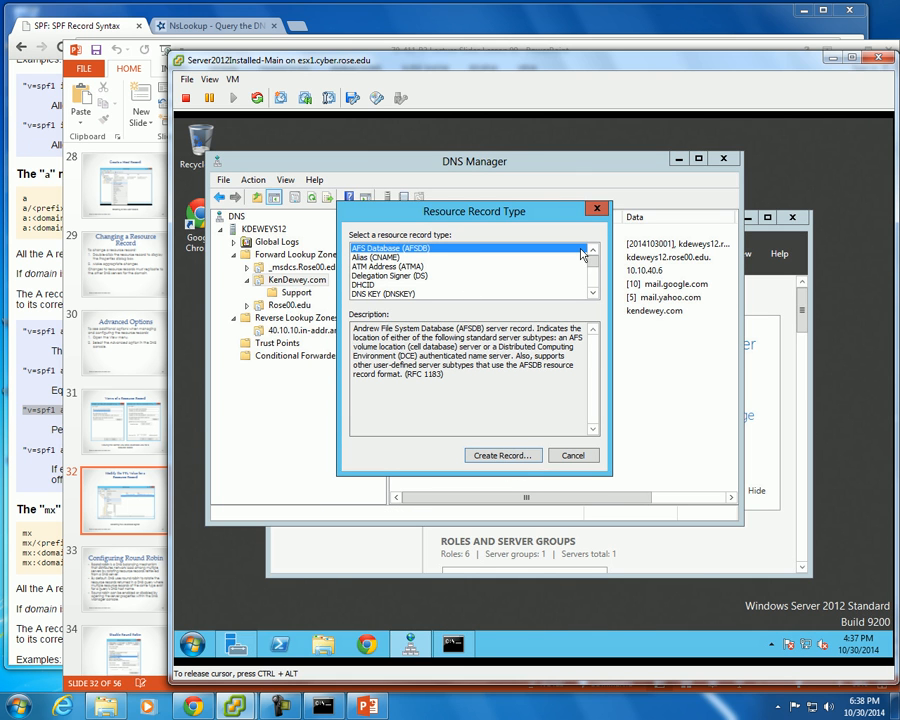
pyautogui.click(572, 455)
pyautogui.rightClick(428, 352)
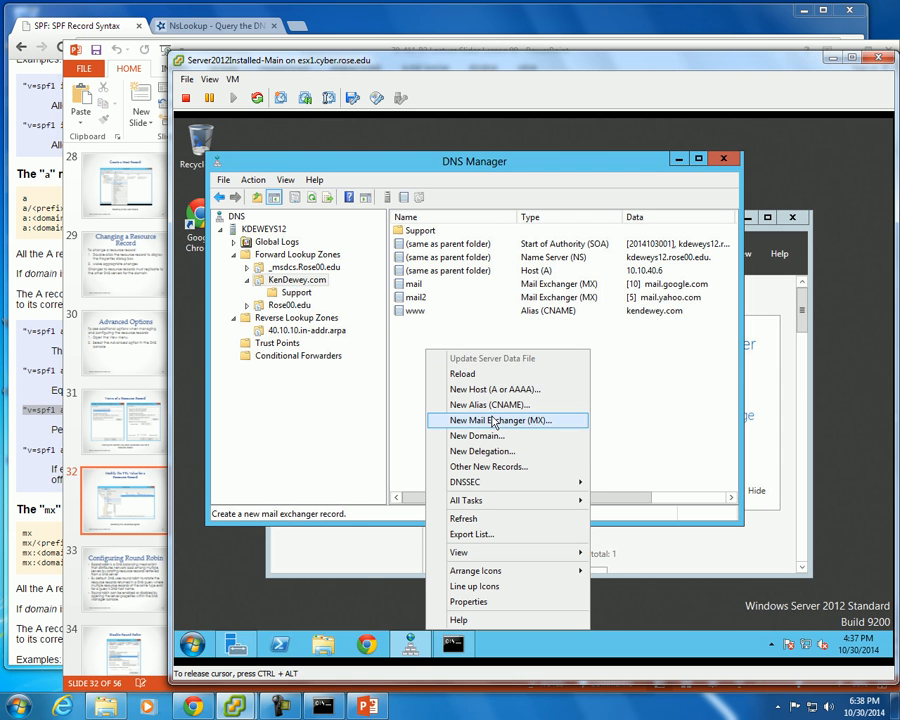
pyautogui.click(312, 285)
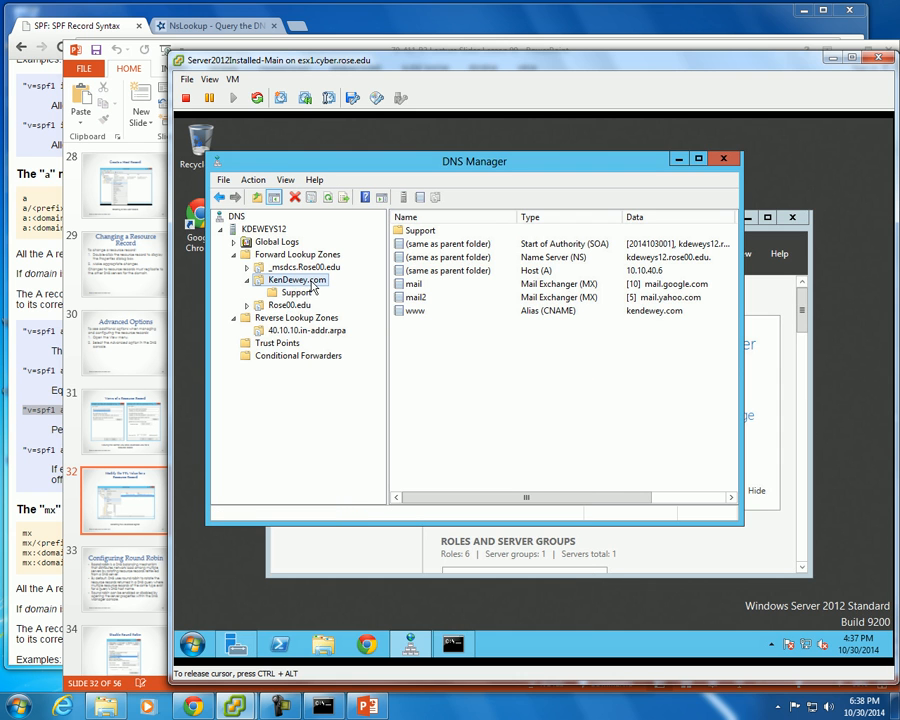
# Step: Create a Service Location (SRV) record in the zone containing Support for _ftp over _tcp, port 21, offered by the zone's ftp host
pyautogui.rightClick(428, 332)
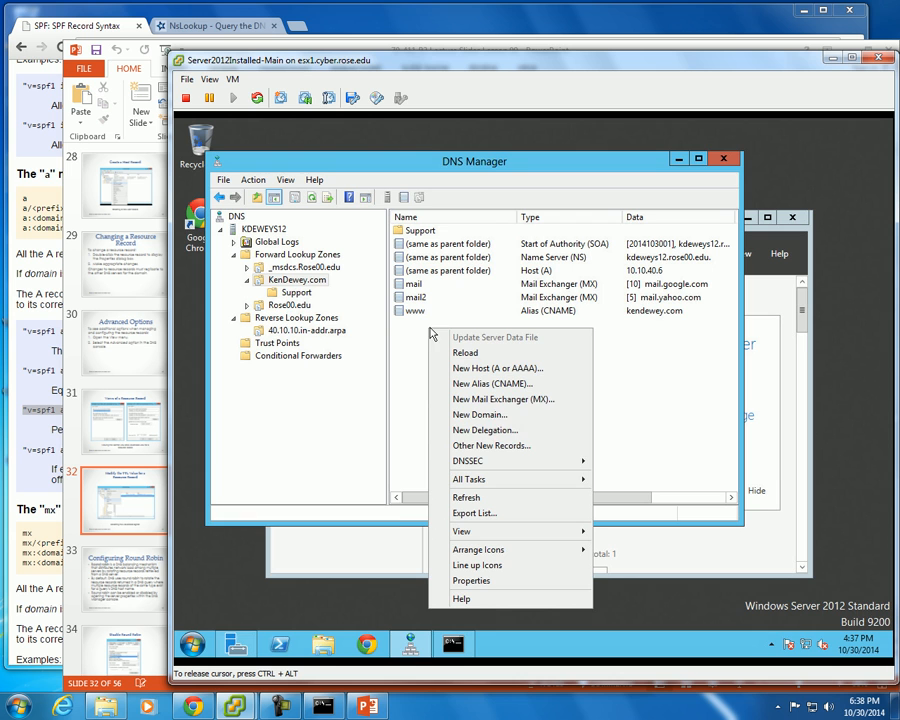
pyautogui.click(490, 450)
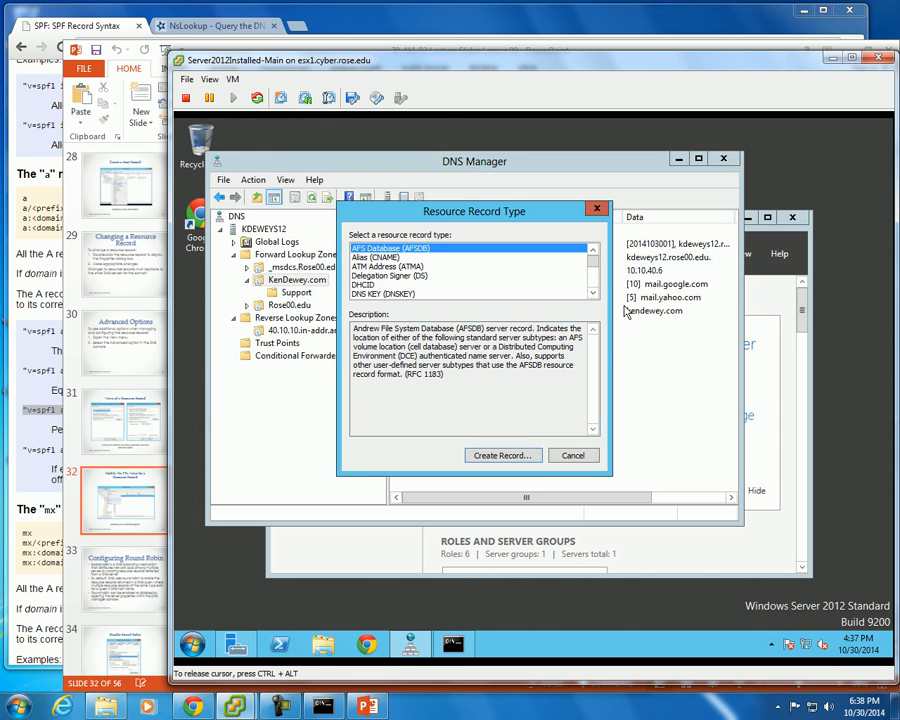
pyautogui.moveTo(595, 254); pyautogui.dragTo(593, 291)
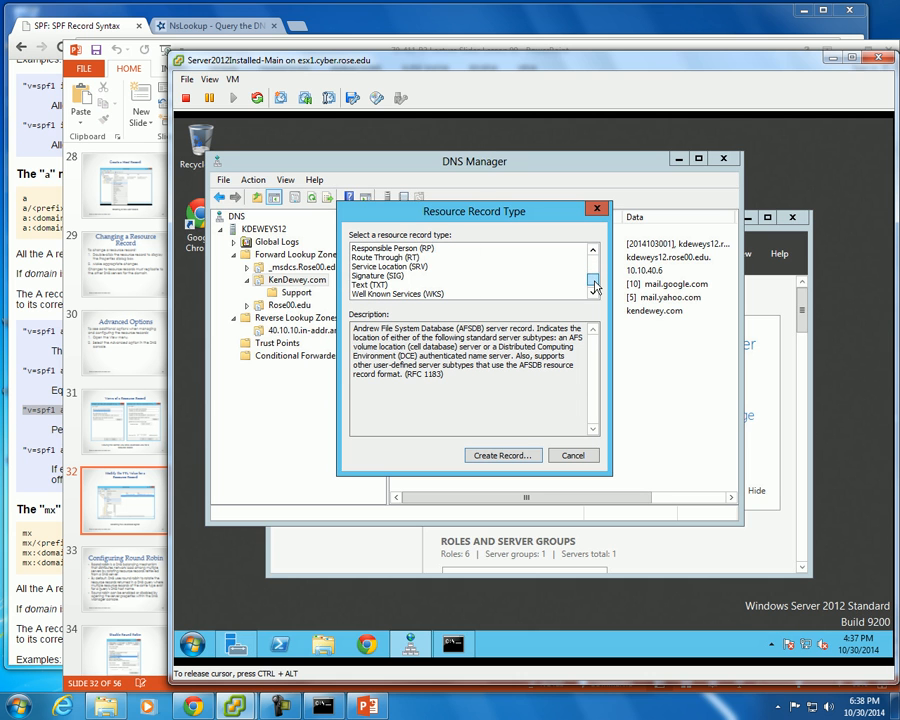
pyautogui.click(430, 275)
pyautogui.click(430, 266)
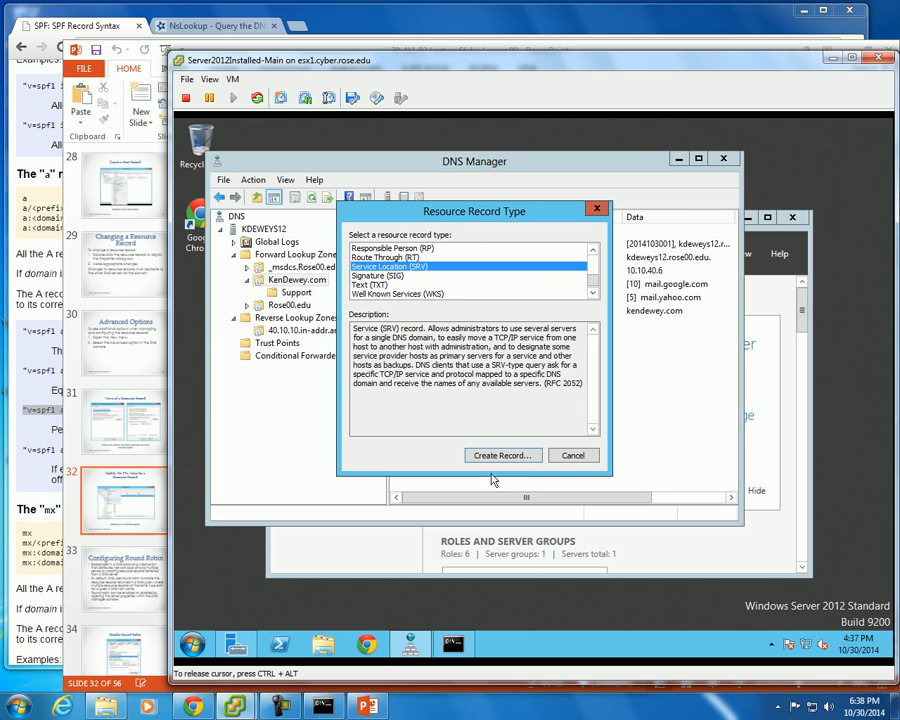
pyautogui.click(502, 456)
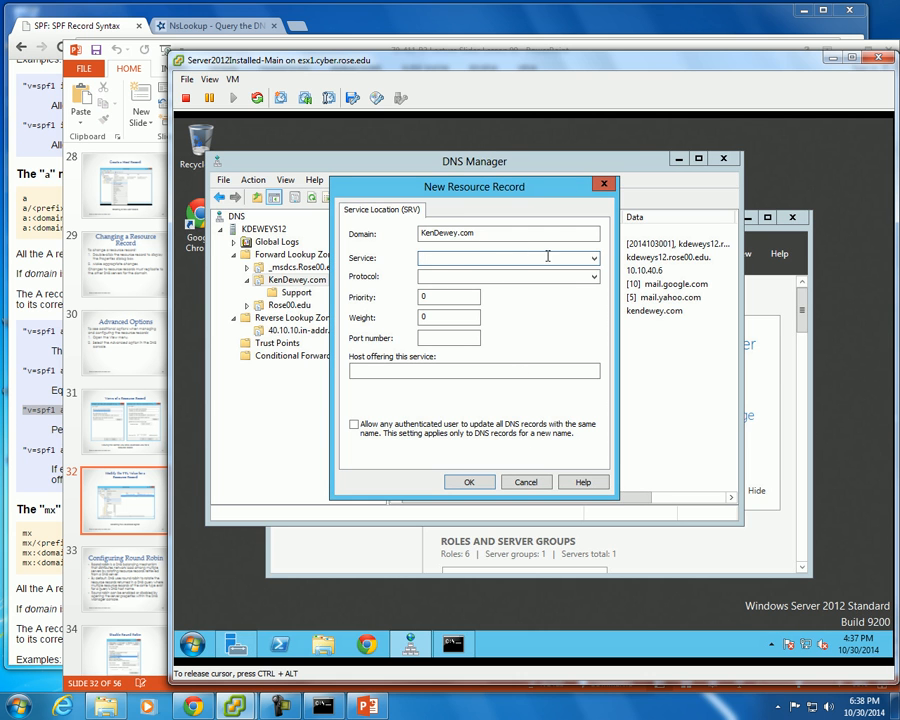
pyautogui.click(595, 258)
pyautogui.click(505, 277)
pyautogui.click(432, 371)
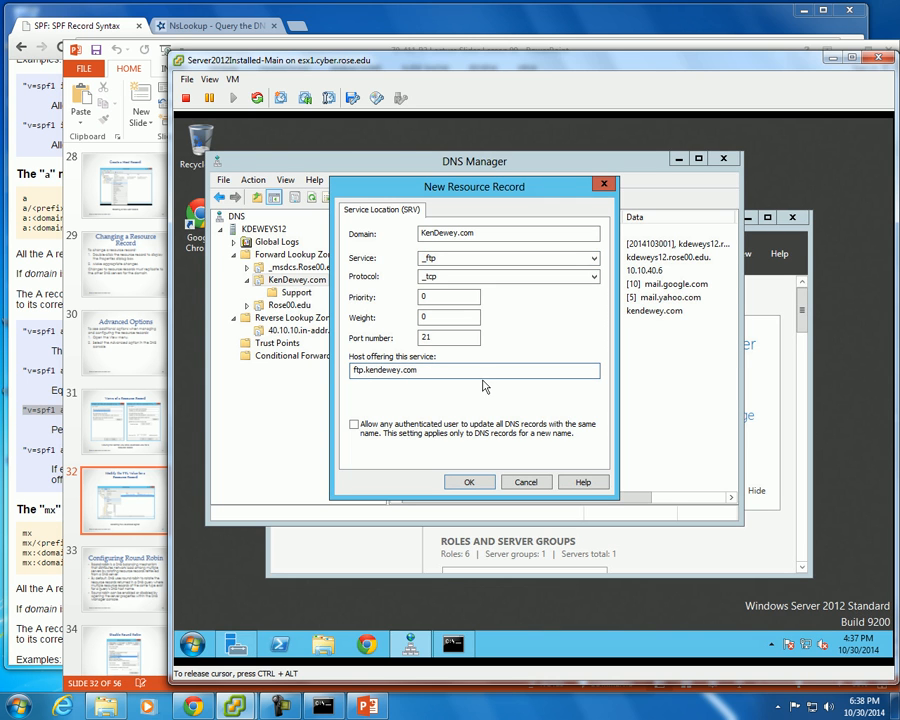
pyautogui.click(467, 484)
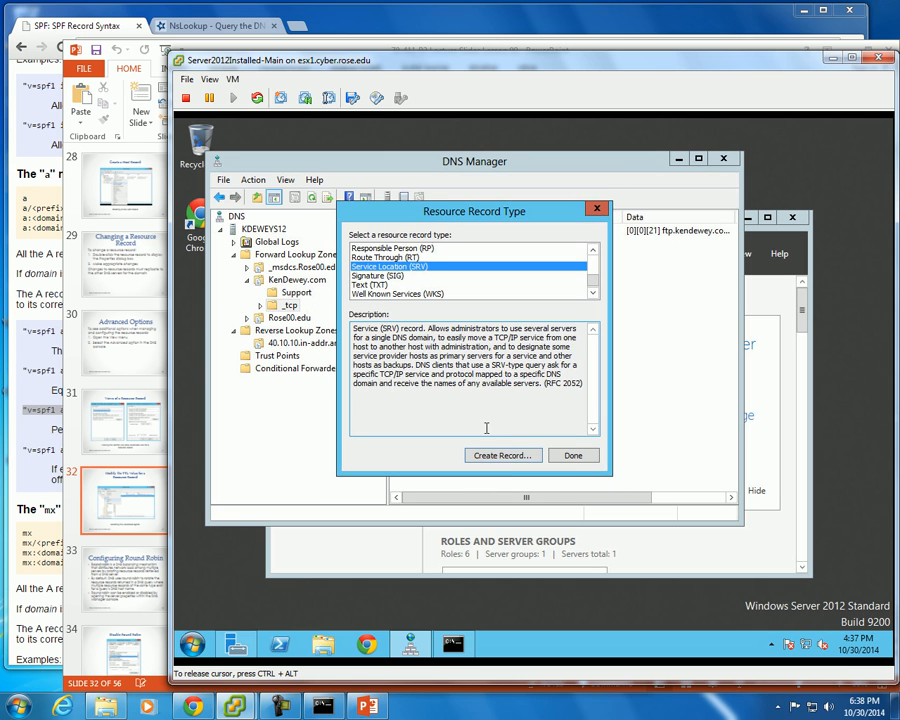
pyautogui.click(572, 458)
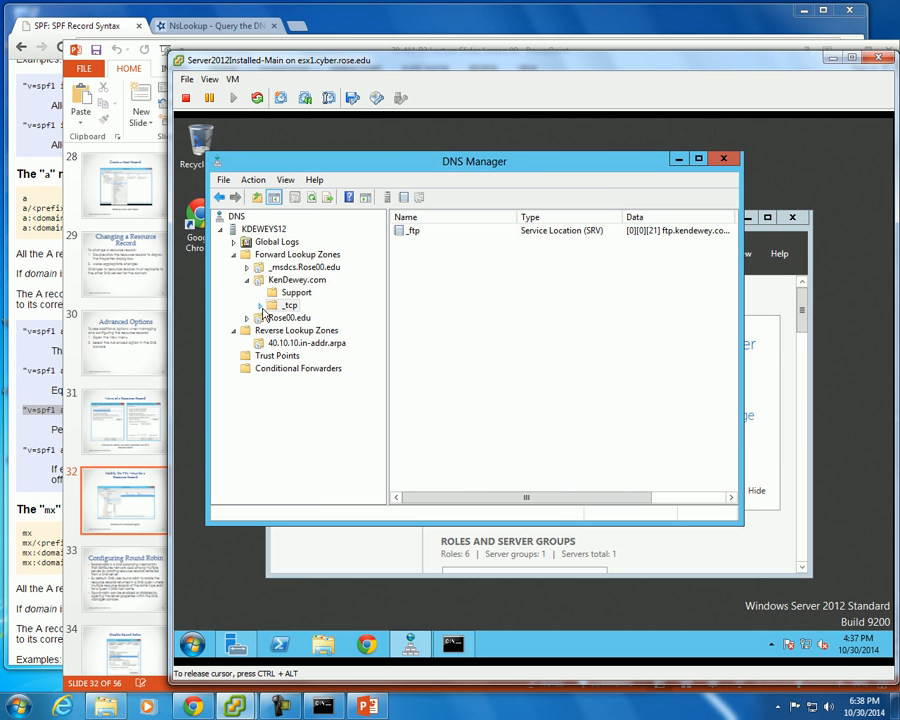
# Step: Review the service location and security properties of the _ftp record in the _tcp folder, leaving them unsaved
pyautogui.click(283, 306)
pyautogui.rightClick(401, 231)
pyautogui.click(449, 253)
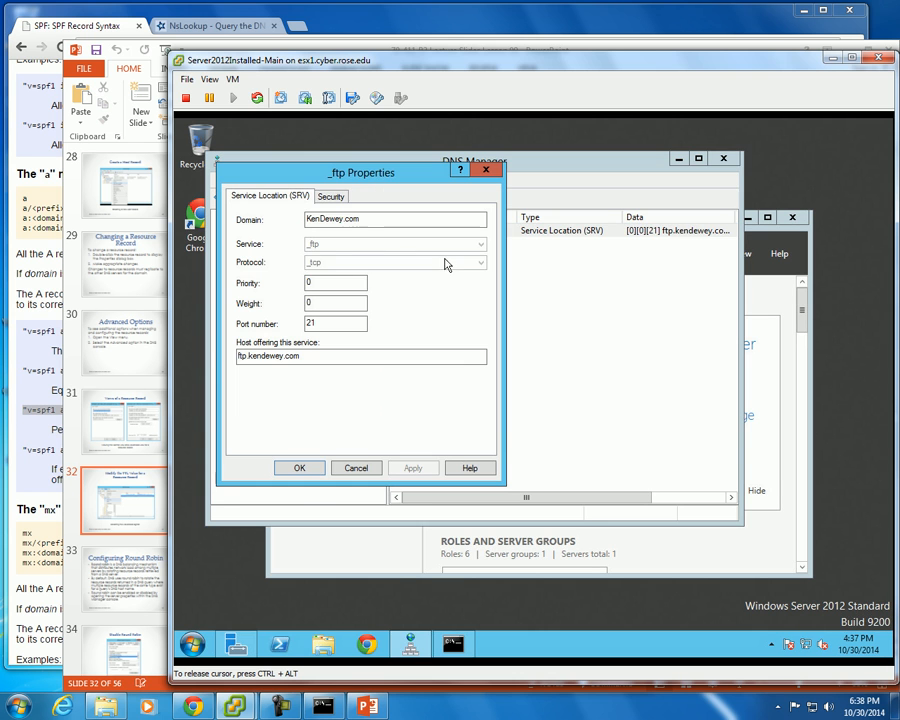
pyautogui.click(331, 196)
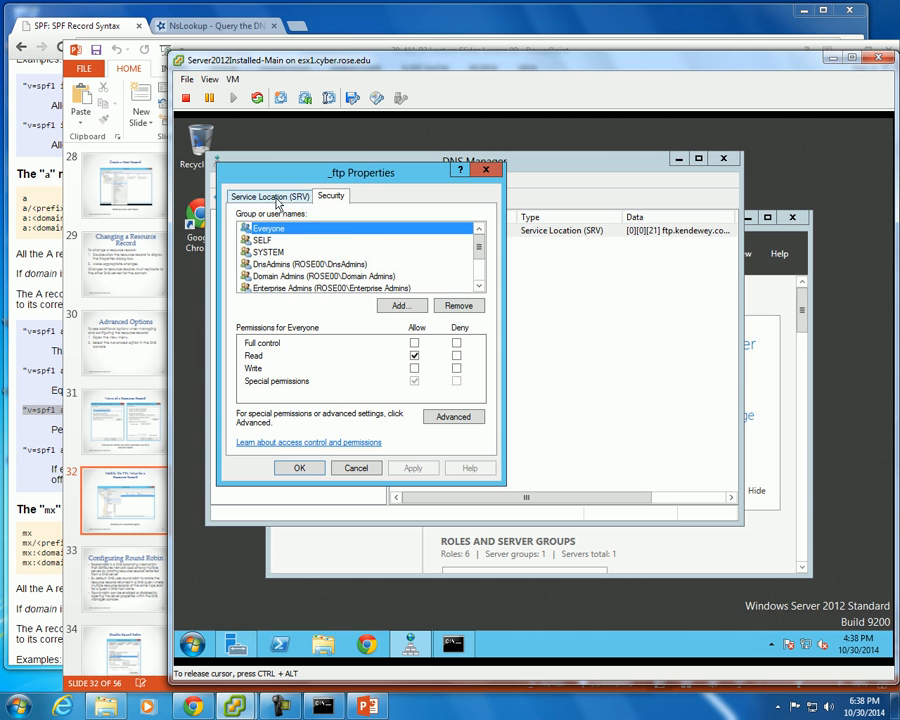
pyautogui.click(238, 197)
pyautogui.click(360, 468)
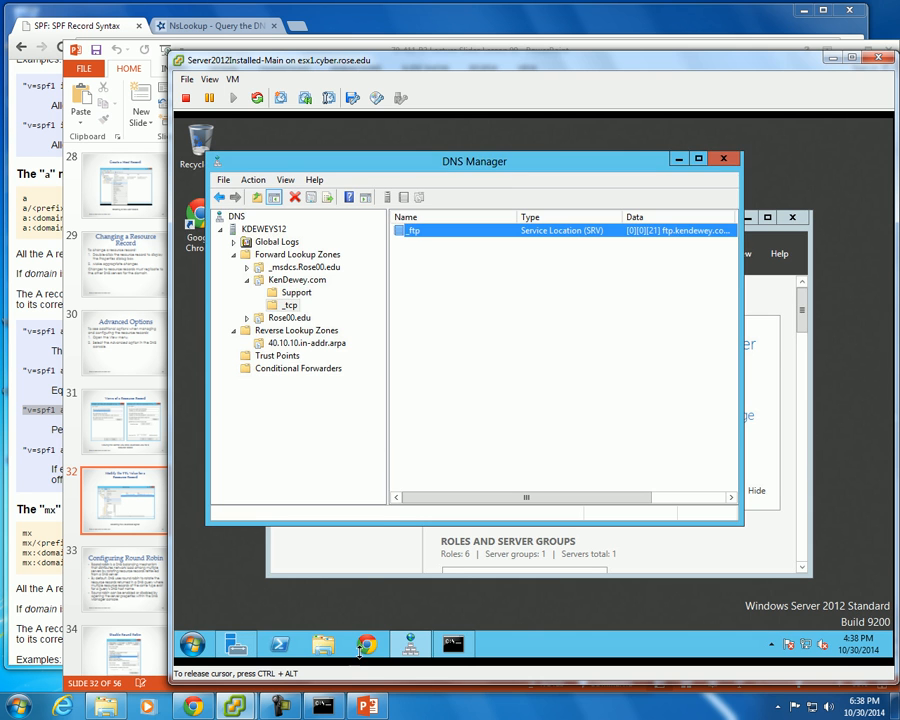
# Step: Check the TTL slide in PowerPoint, return to the virtual machine, and enable the Advanced view in DNS Manager
pyautogui.click(366, 706)
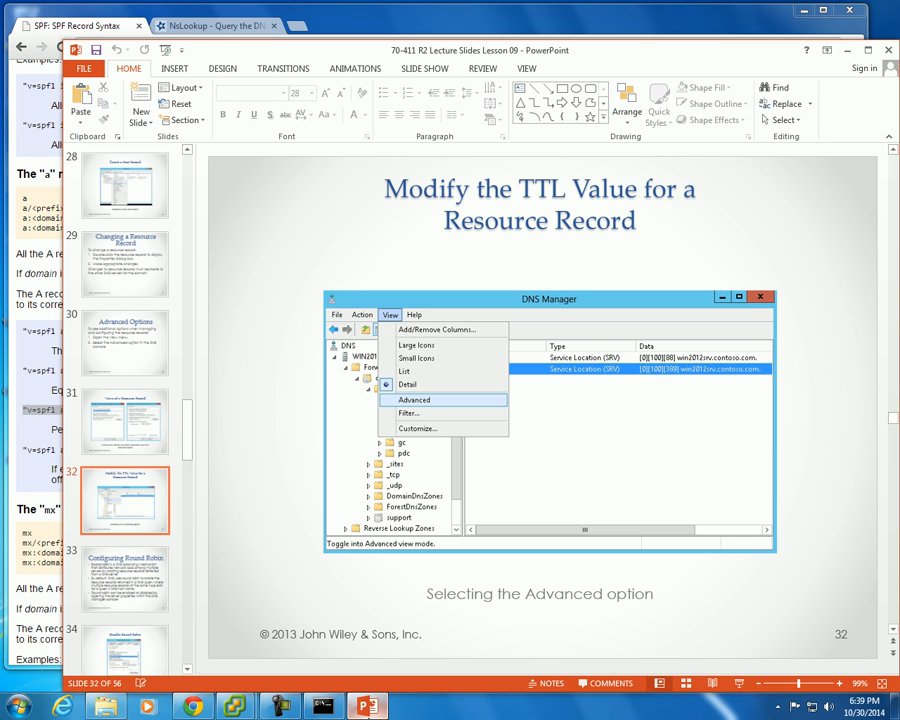
pyautogui.click(366, 706)
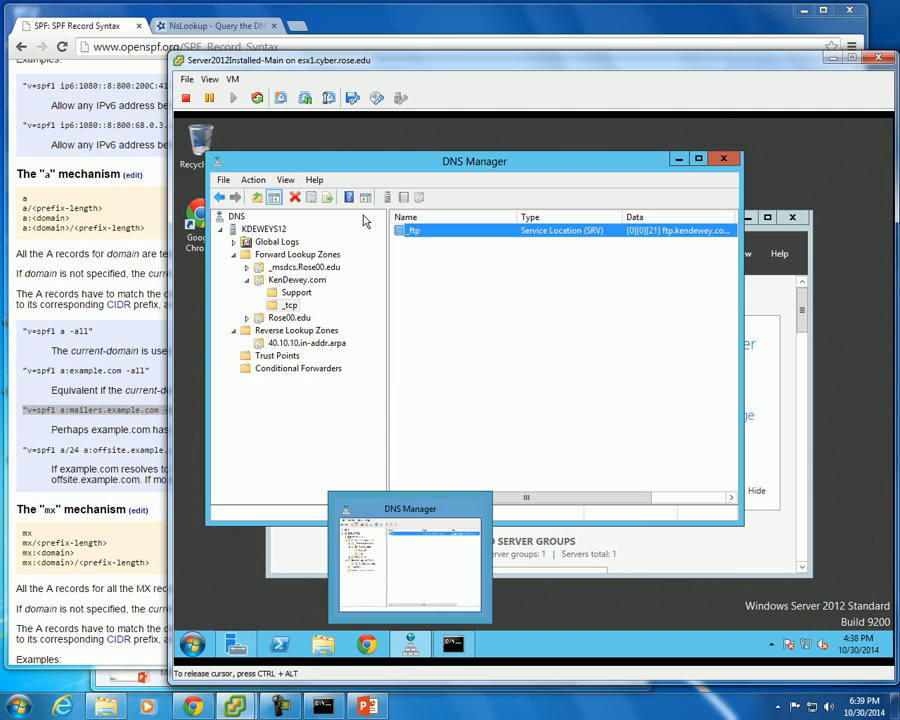
pyautogui.click(286, 180)
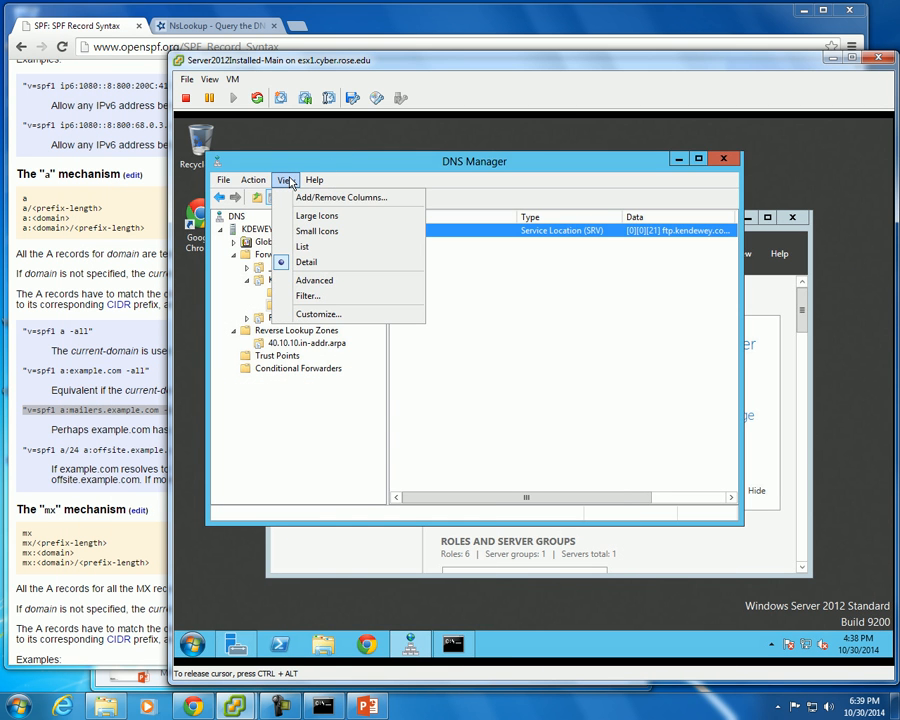
pyautogui.click(331, 281)
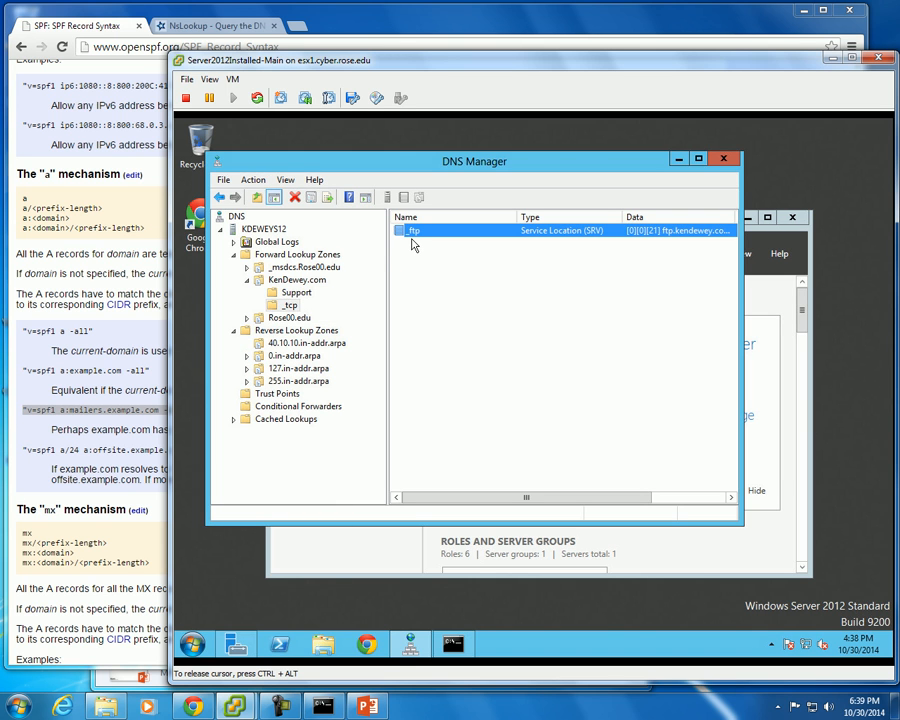
pyautogui.click(283, 182)
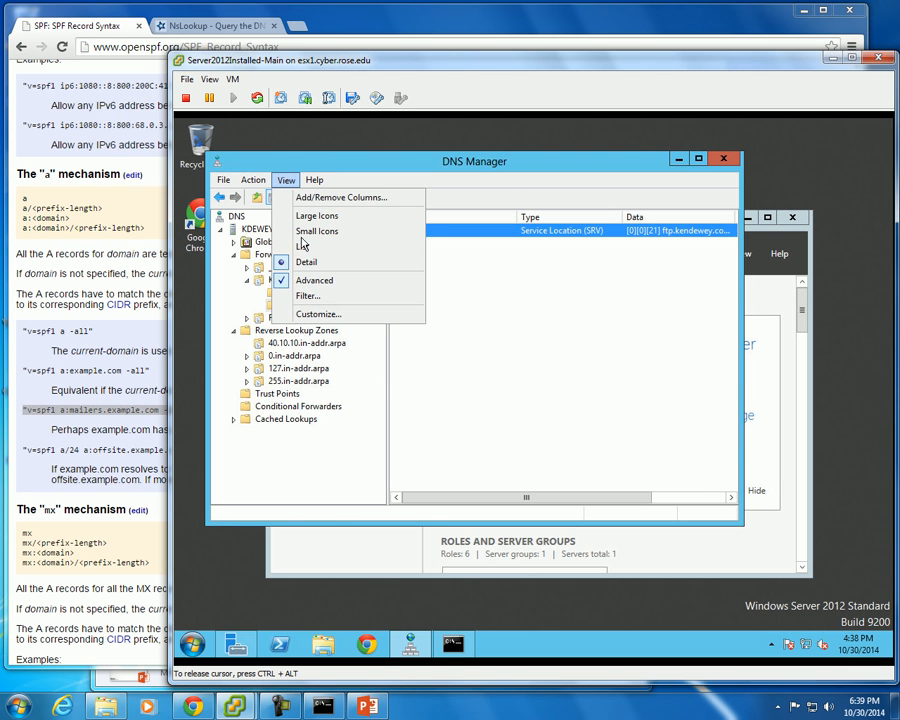
pyautogui.click(414, 279)
# Step: Examine the stale-record, time stamp and Time to live (TTL) options in the _ftp record's properties with Advanced view enabled
pyautogui.doubleClick(408, 231)
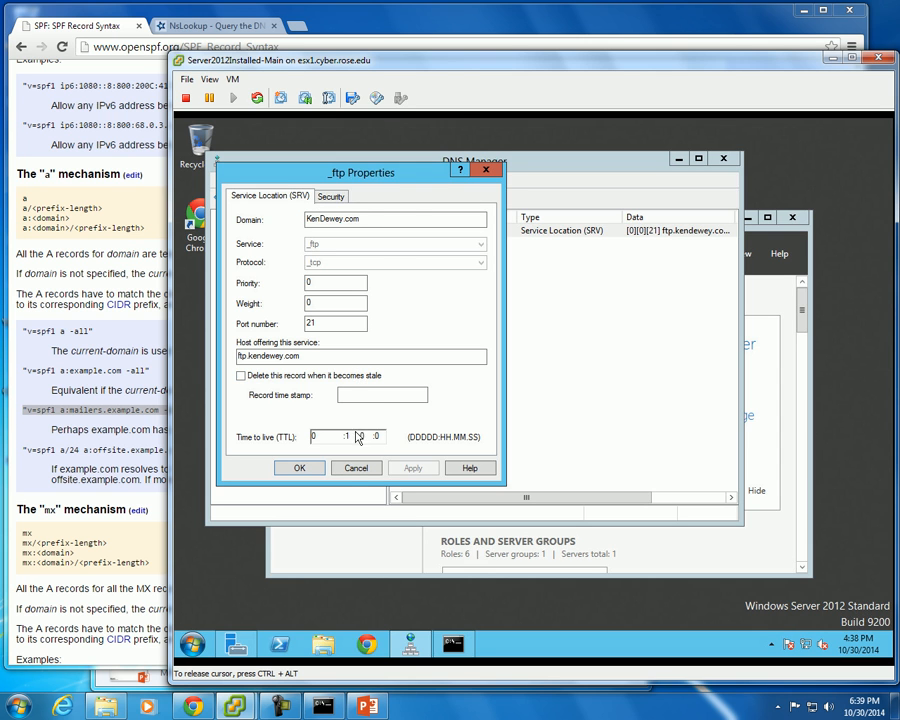
pyautogui.click(341, 480)
pyautogui.click(287, 180)
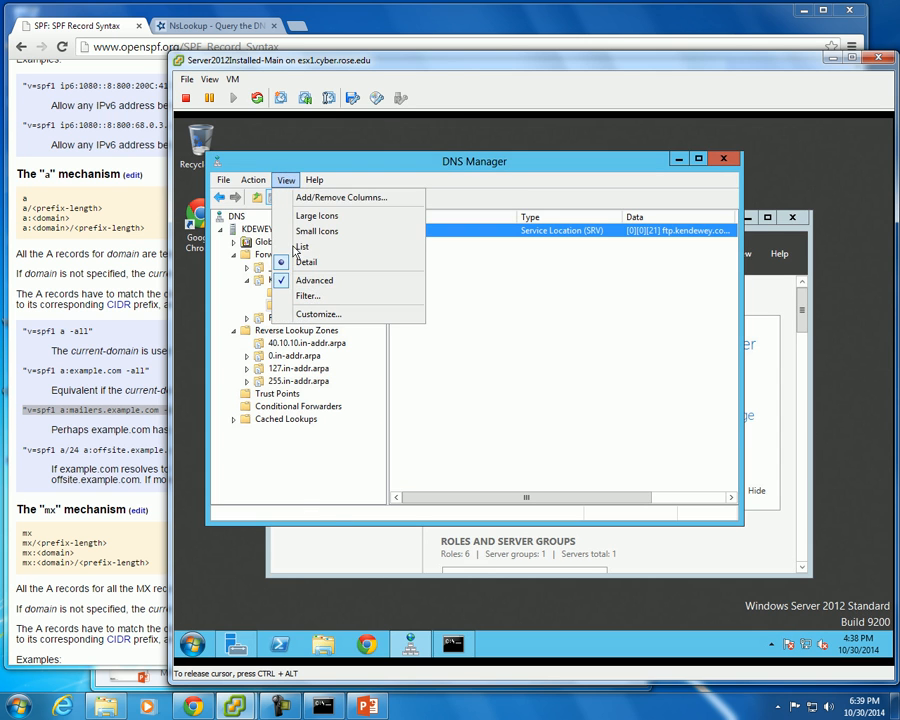
pyautogui.click(514, 307)
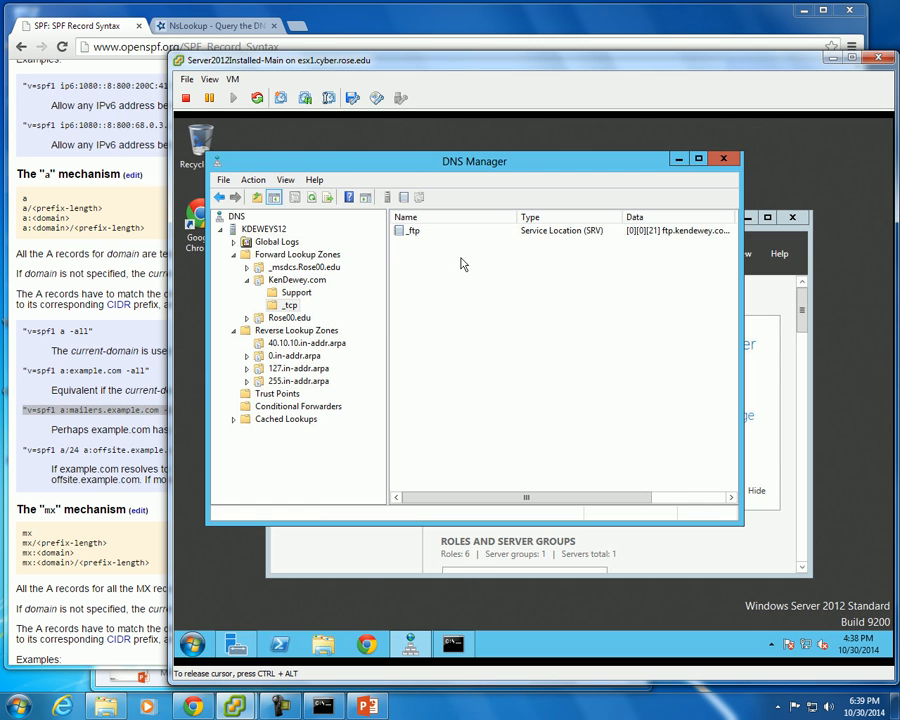
pyautogui.doubleClick(437, 233)
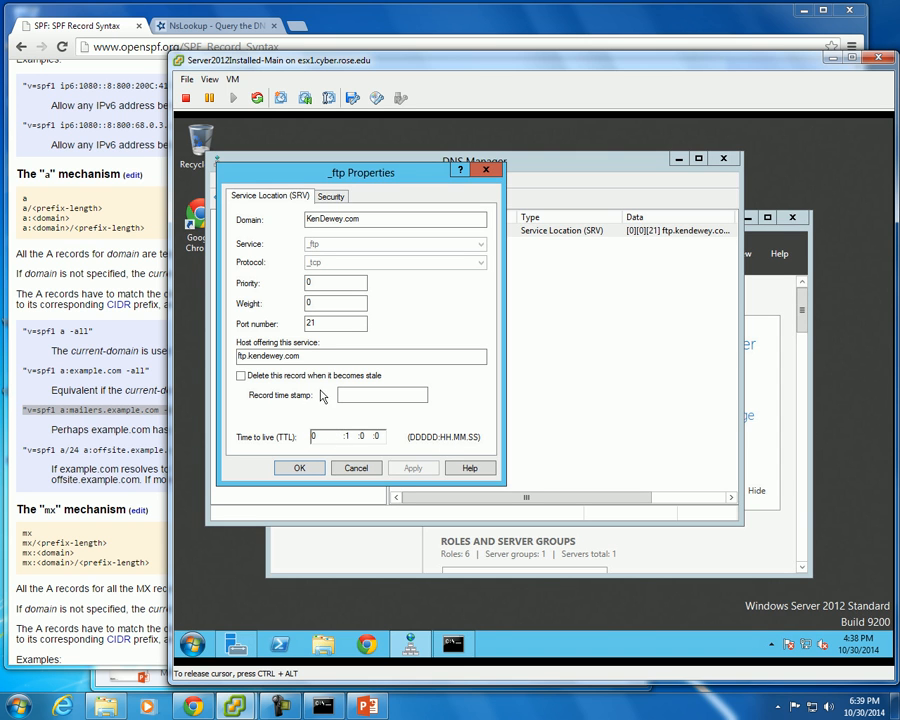
# Step: Switch to the PowerPoint deck and advance to the "Configuring Round Robin" slide
pyautogui.click(367, 706)
pyautogui.click(534, 482)
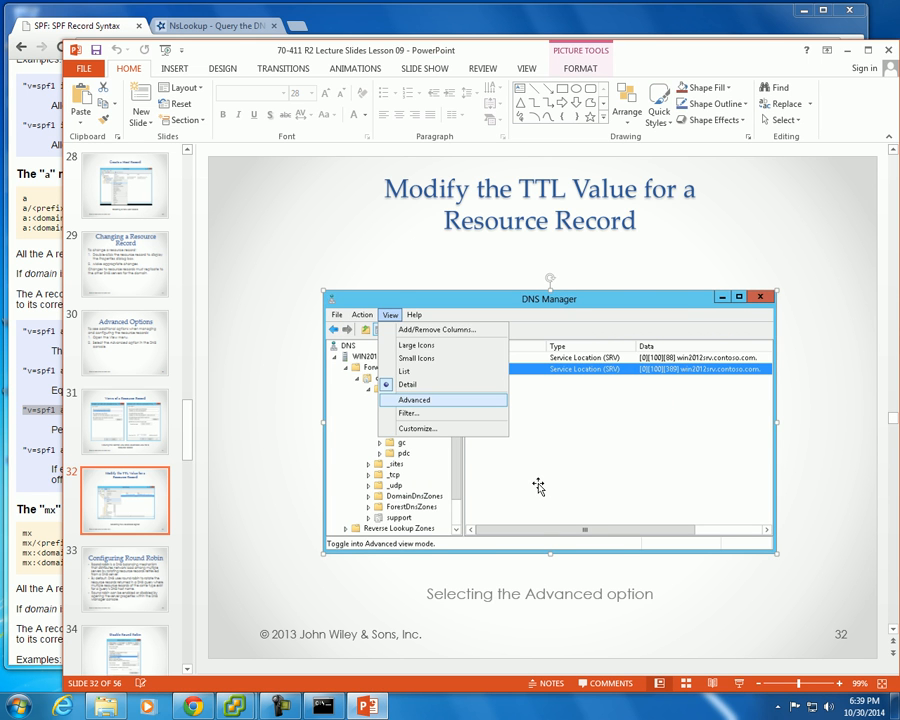
pyautogui.scroll(-1, 538, 486)
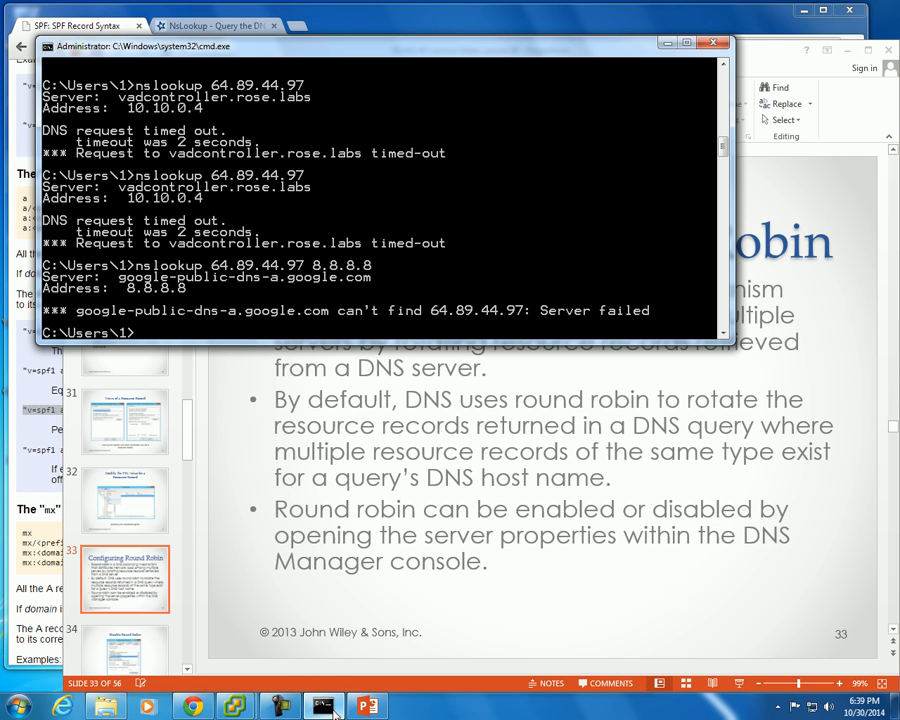
pyautogui.click(323, 706)
pyautogui.press('Up')
pyautogui.press('Up')
pyautogui.press('Up')
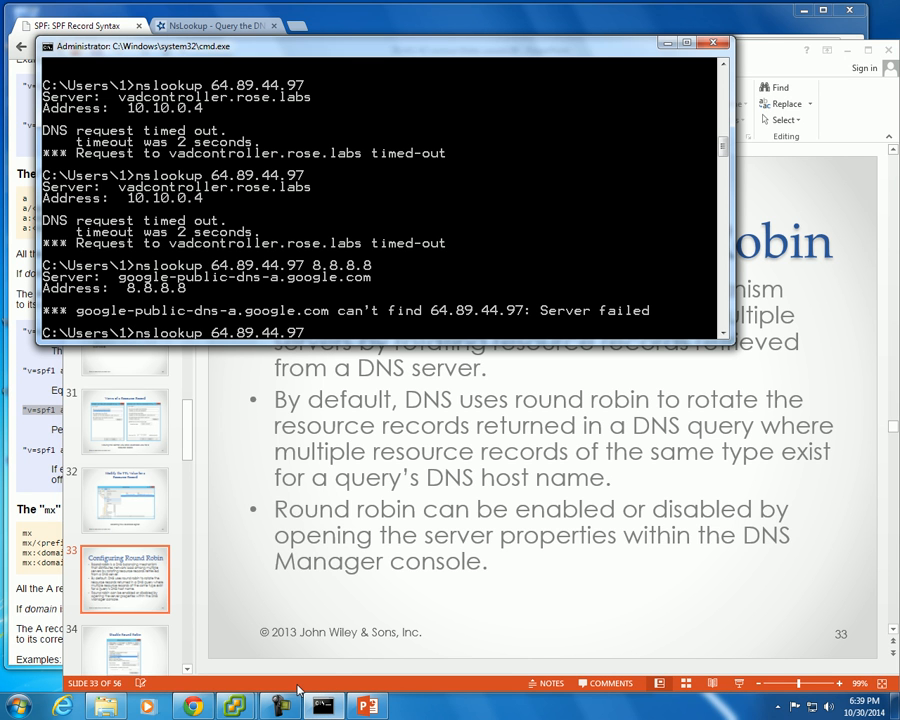
pyautogui.press('Up')
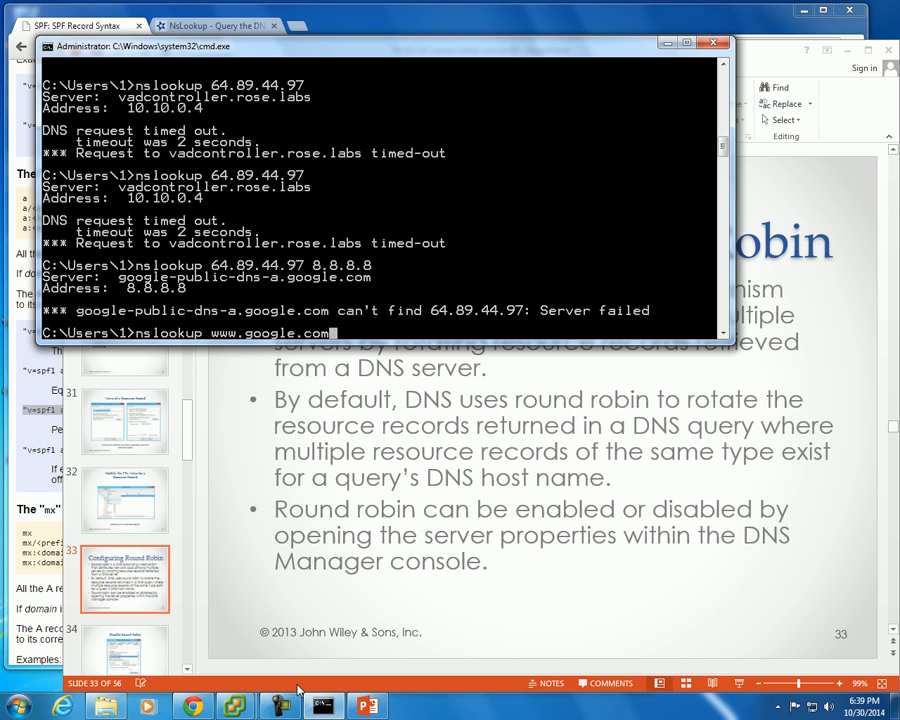
pyautogui.press('Return')
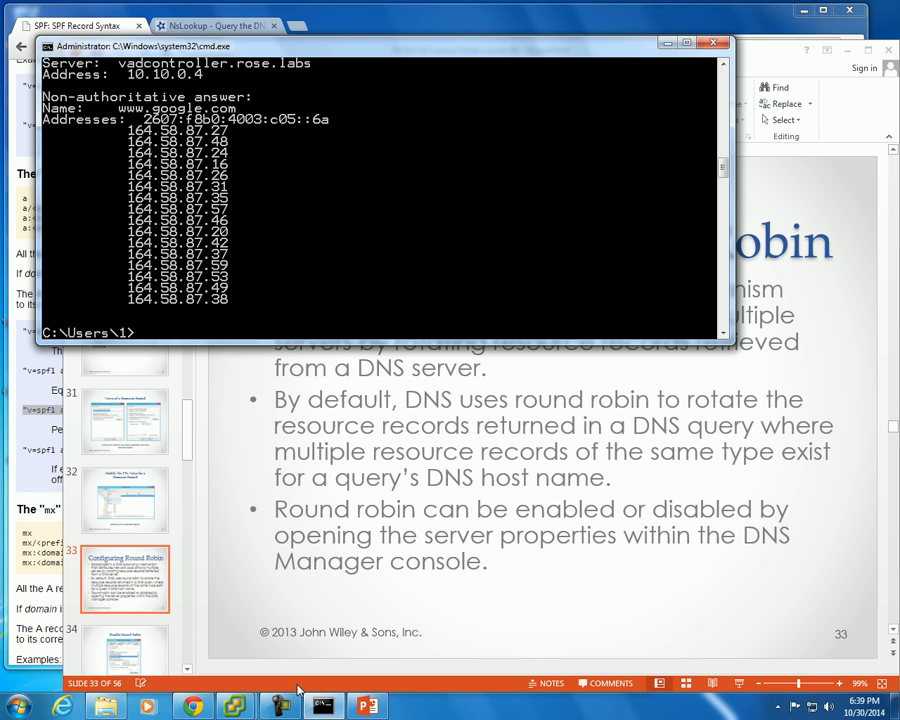
pyautogui.press('Up')
pyautogui.press('Return')
pyautogui.press('Up')
pyautogui.press('Return')
pyautogui.press('Up')
pyautogui.press('Return')
pyautogui.press('Up')
pyautogui.press('Return')
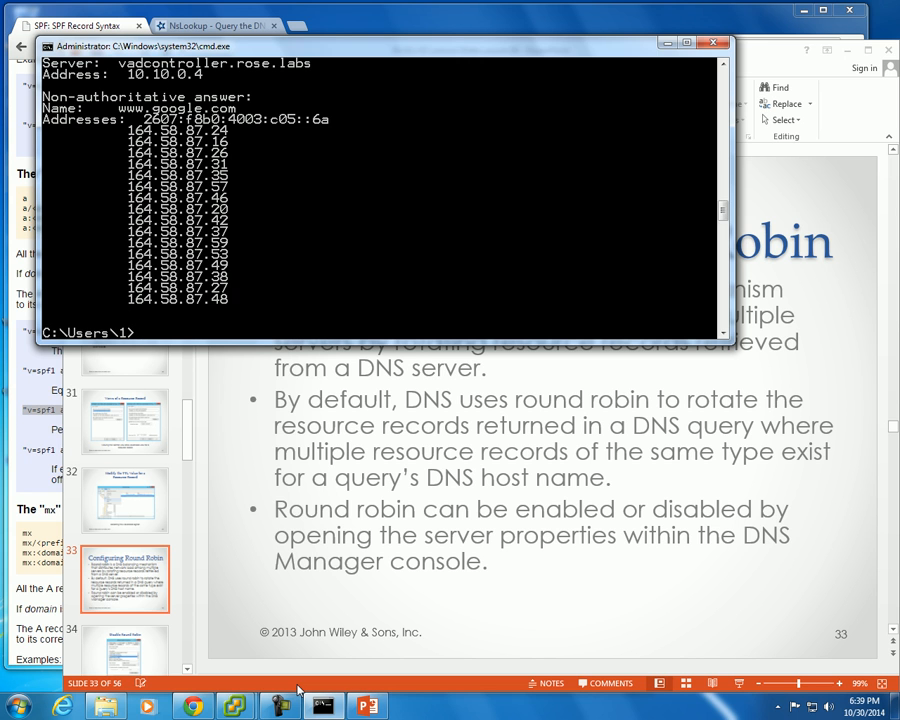
pyautogui.press('Up')
pyautogui.press('Return')
pyautogui.press('Up')
pyautogui.press('Return')
pyautogui.press('Up')
pyautogui.press('Return')
pyautogui.press('Up')
pyautogui.press('Return')
pyautogui.press('Up')
pyautogui.press('Return')
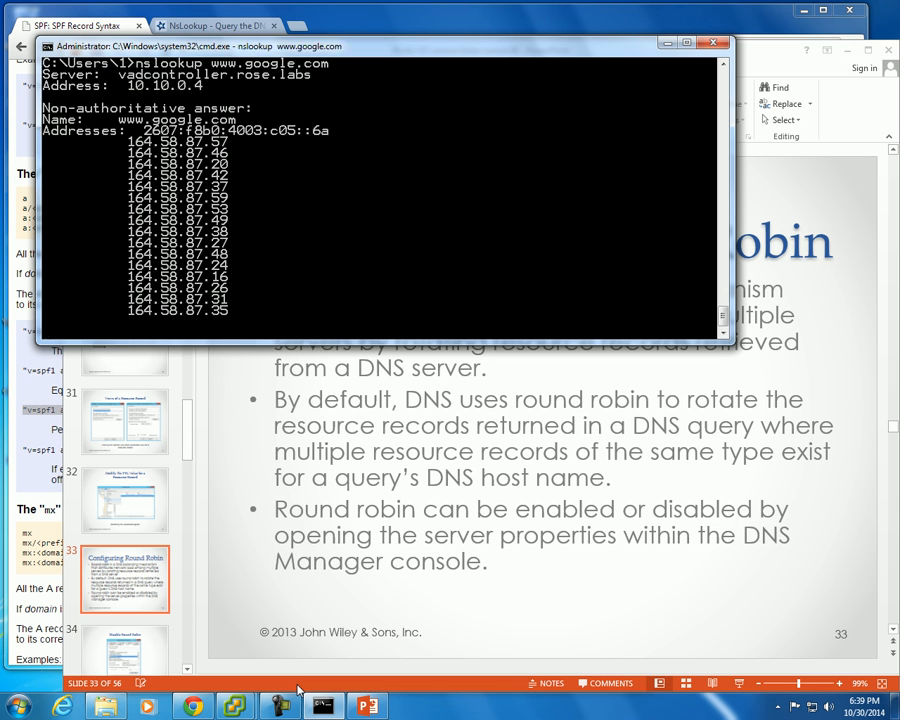
pyautogui.press('Return')
pyautogui.press('Up')
pyautogui.press('Return')
pyautogui.press('Up')
pyautogui.press('Return')
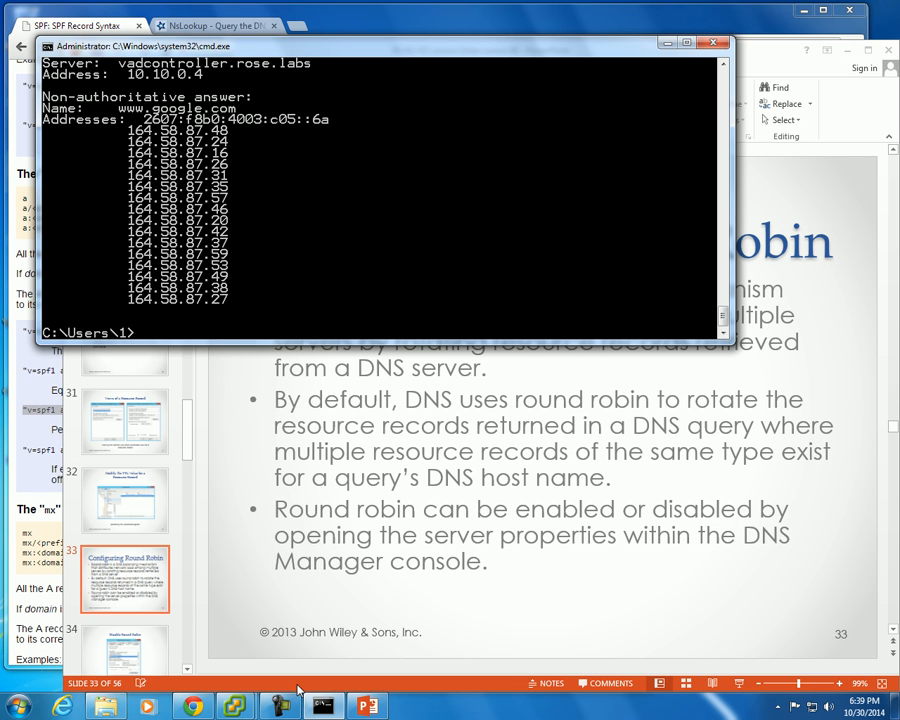
pyautogui.press('Up')
pyautogui.press('Return')
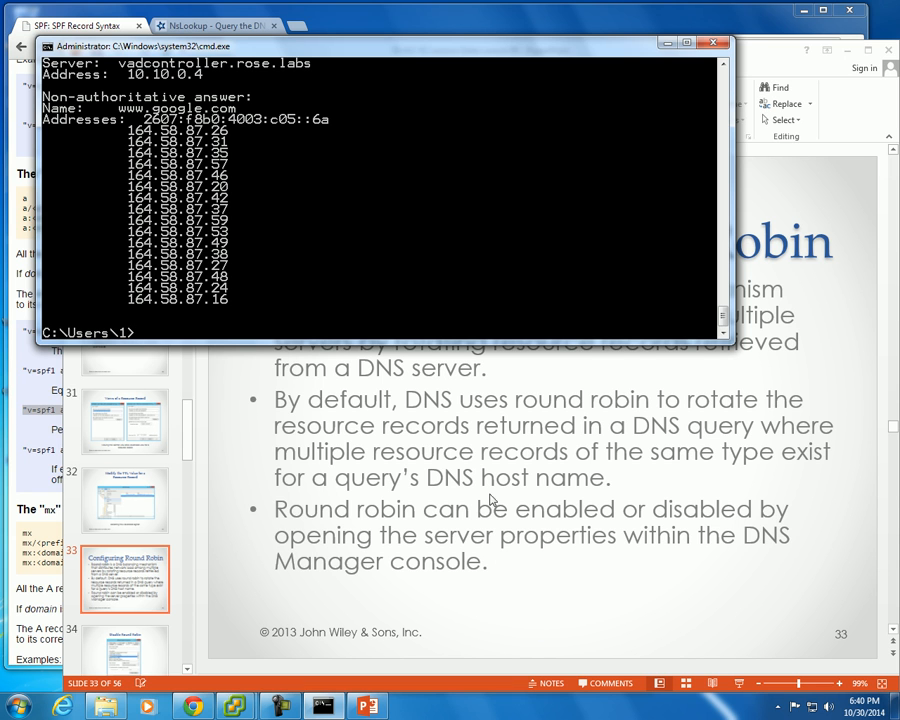
# Step: Switch to the server VM, close the _ftp record's properties without changes, and open the .com forward lookup zone
pyautogui.click(432, 458)
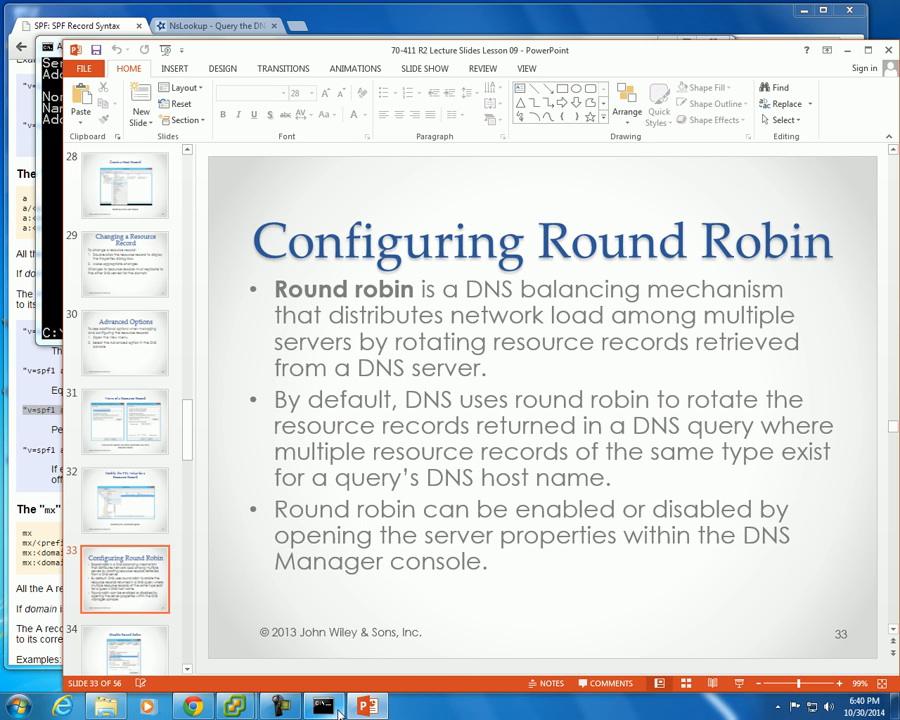
pyautogui.click(251, 712)
pyautogui.click(342, 645)
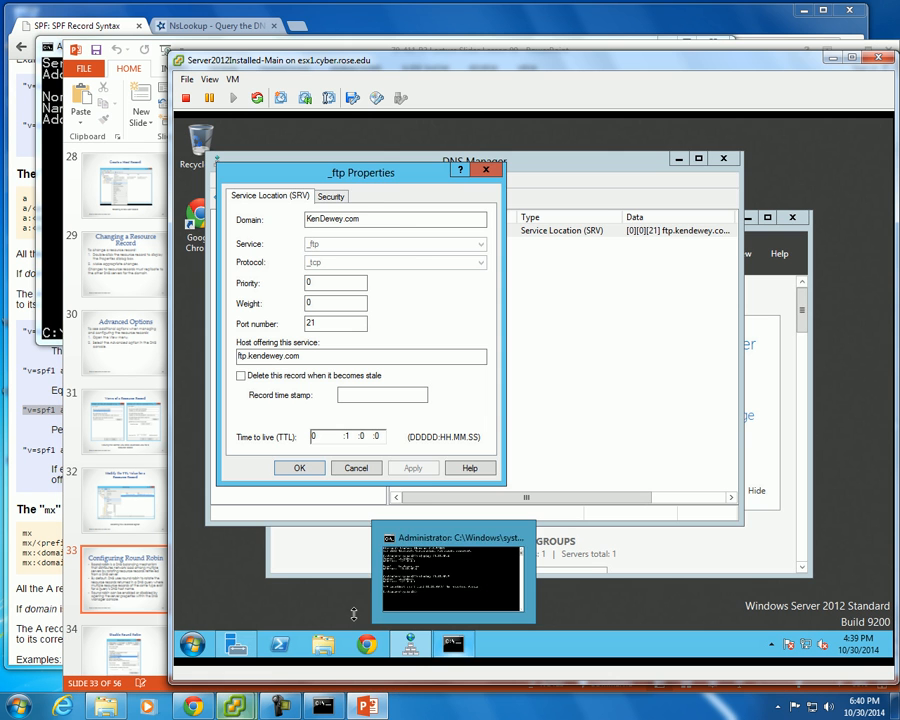
pyautogui.click(355, 471)
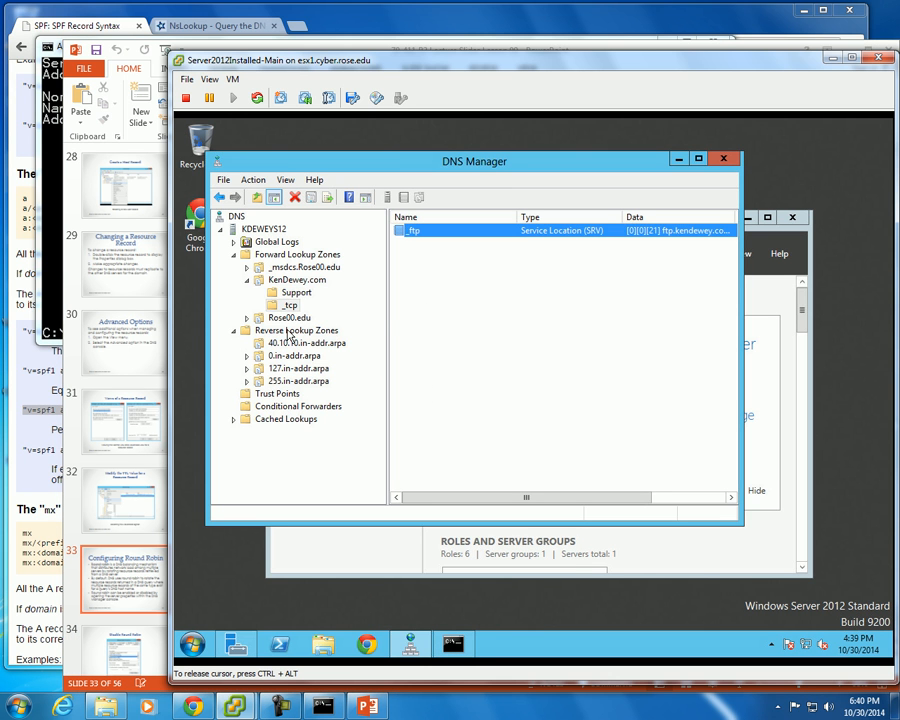
pyautogui.click(272, 284)
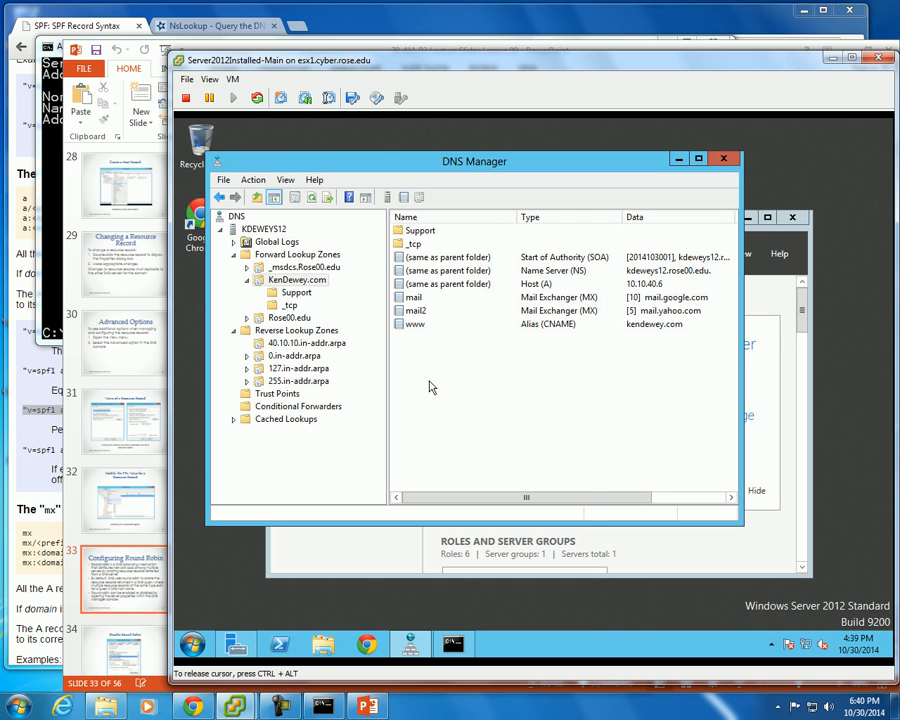
# Step: Try to add a www host (A) record with IP address 127.0.0.1 to the .com zone
pyautogui.rightClick(430, 349)
pyautogui.click(486, 396)
pyautogui.write('www')
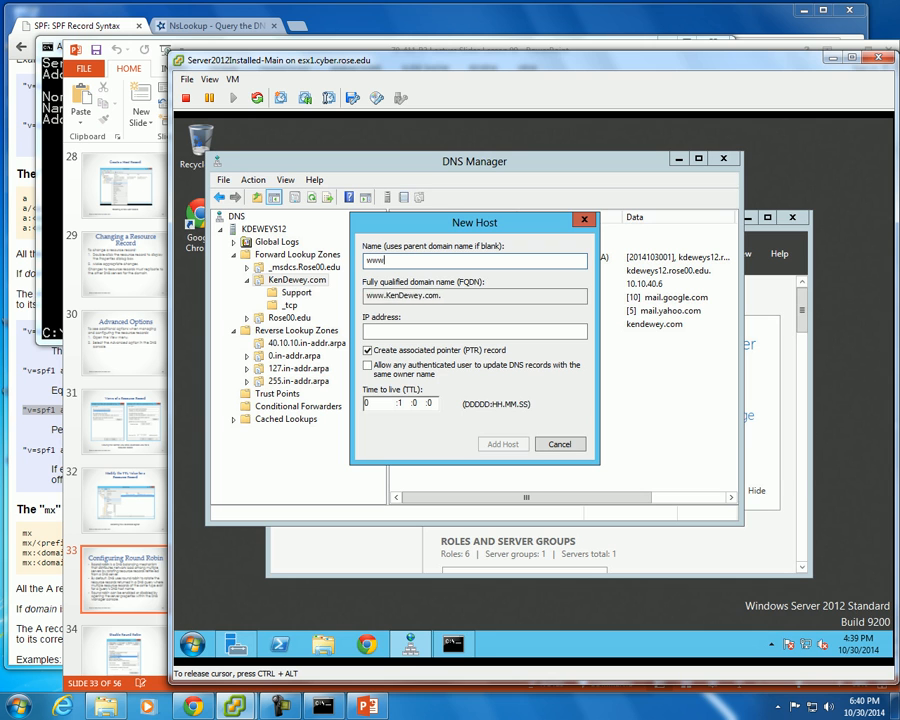
pyautogui.press('Tab')
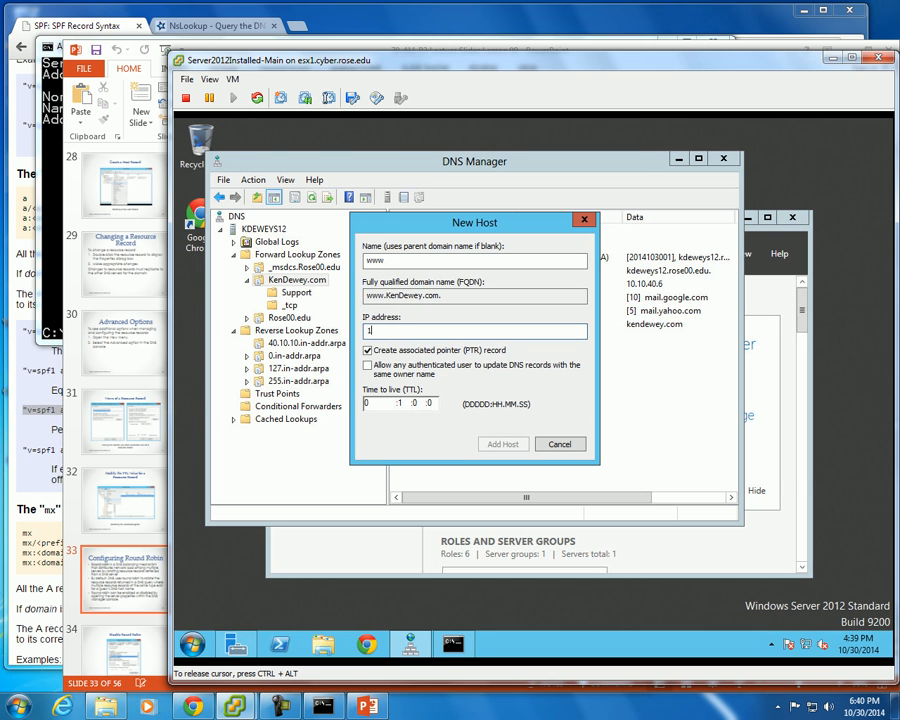
pyautogui.write('127.0.0.1')
pyautogui.press('Return')
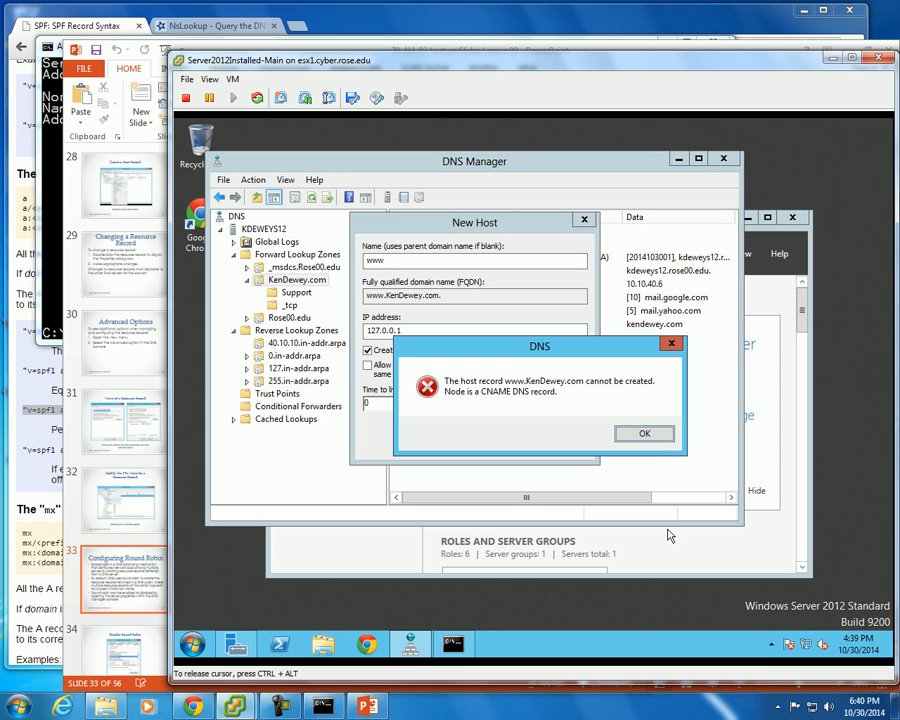
pyautogui.click(650, 437)
pyautogui.click(578, 443)
# Step: Delete the www alias (CNAME) record from the .com zone
pyautogui.click(411, 313)
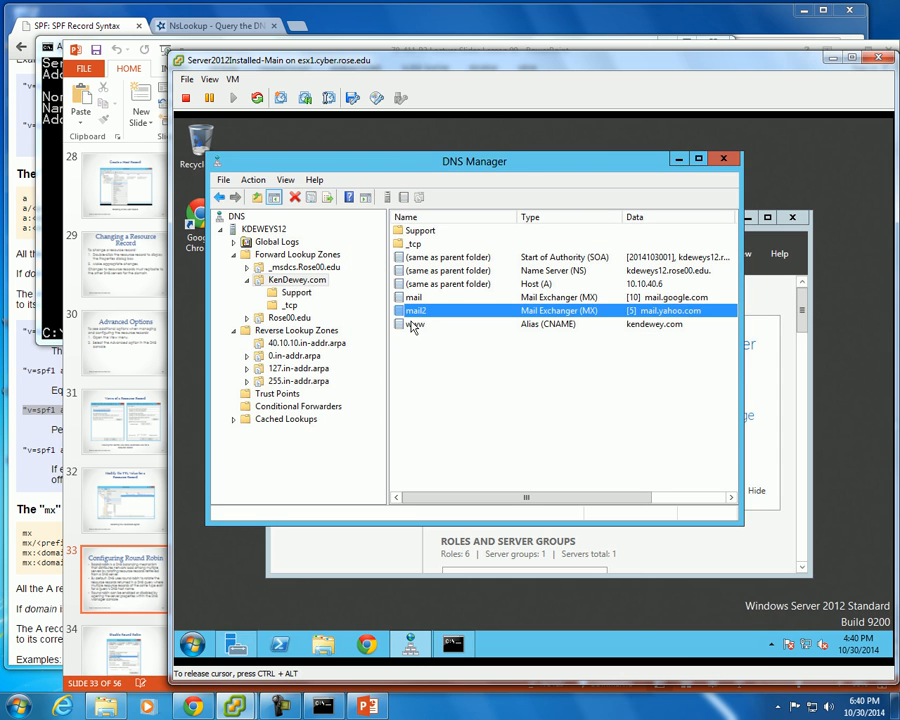
pyautogui.click(412, 325)
pyautogui.rightClick(411, 326)
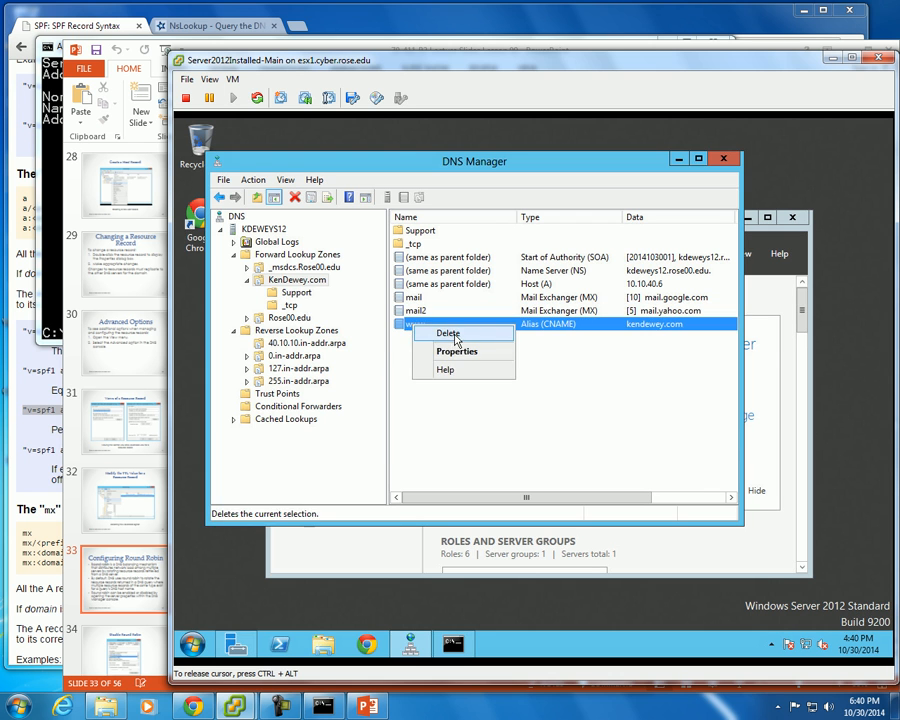
pyautogui.click(448, 333)
pyautogui.click(553, 431)
# Step: Add a www host (A) record with IP address 10.10.40.6 to the .com zone
pyautogui.rightClick(447, 357)
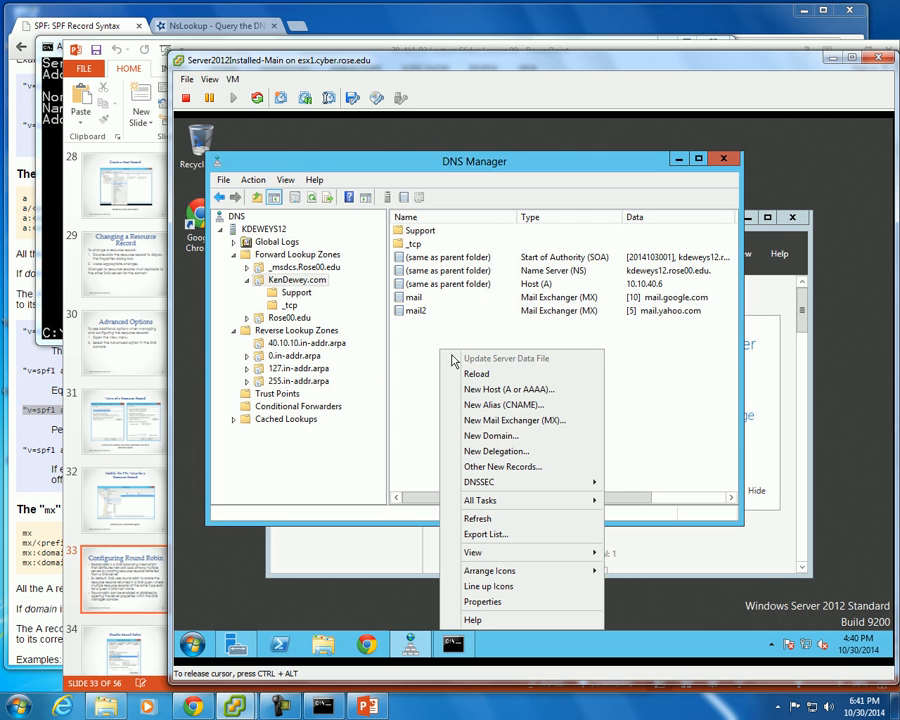
pyautogui.click(482, 392)
pyautogui.write('www')
pyautogui.press('Tab')
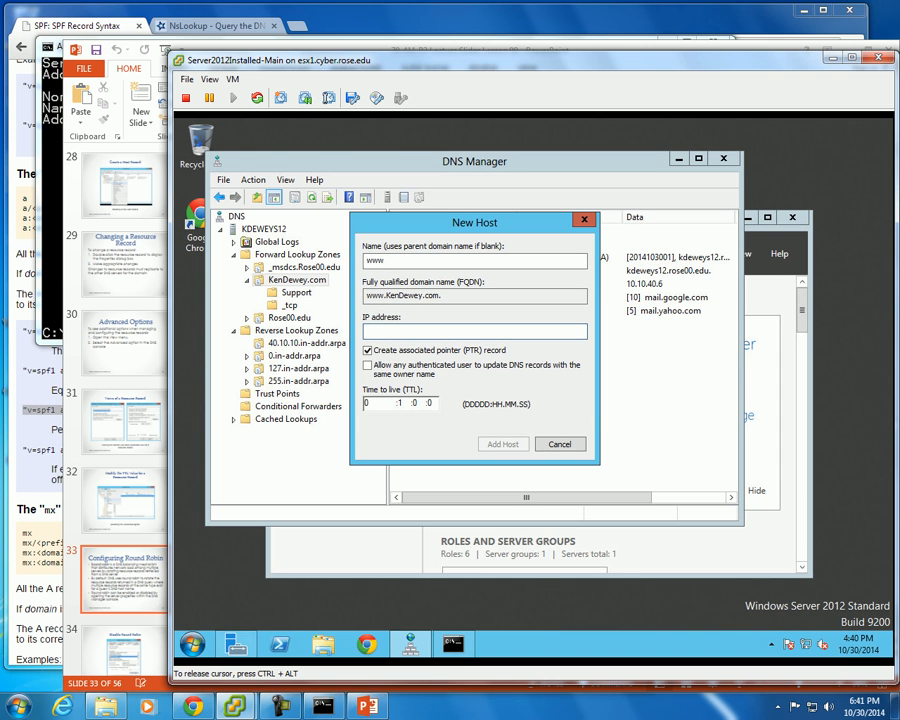
pyautogui.write('10.10.40.6')
pyautogui.press('Return')
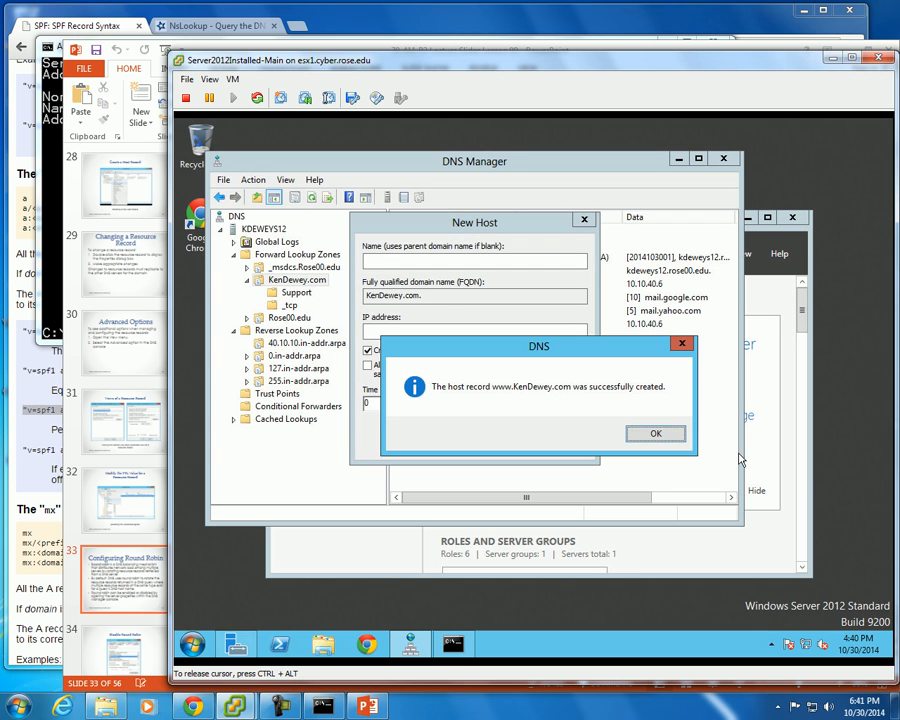
pyautogui.click(679, 437)
# Step: Add a second www host (A) record with IP address 10.10.0.7 to the zone
pyautogui.write('www')
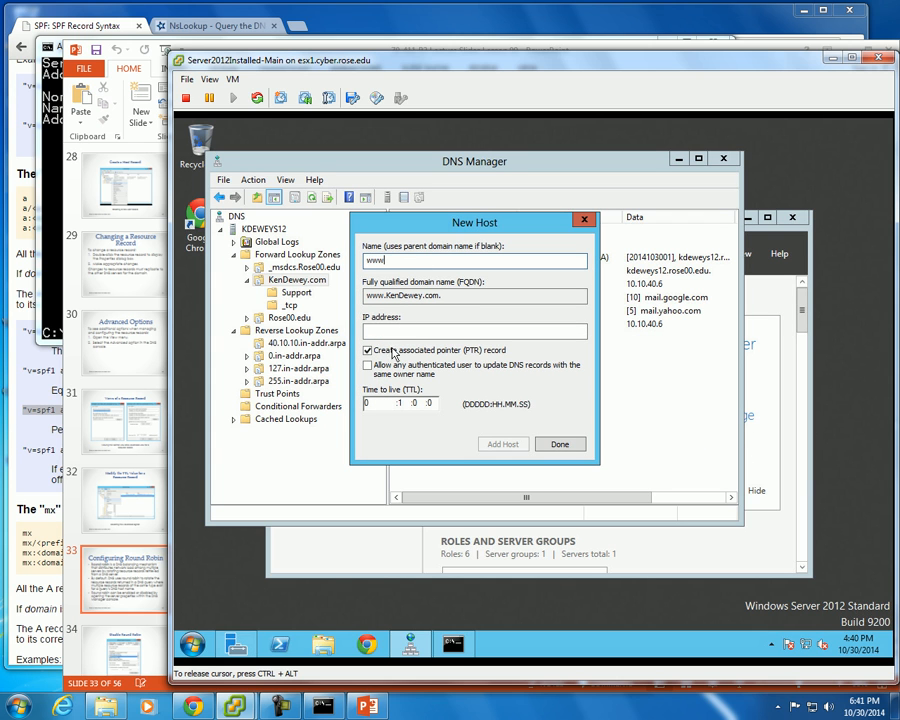
pyautogui.click(398, 334)
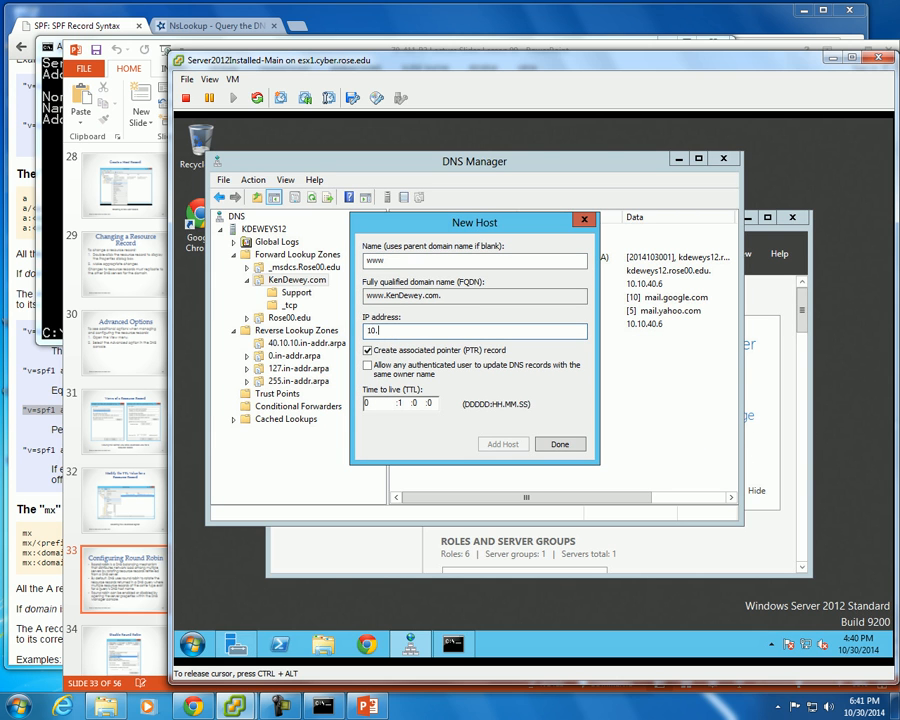
pyautogui.write('10.10.0.7')
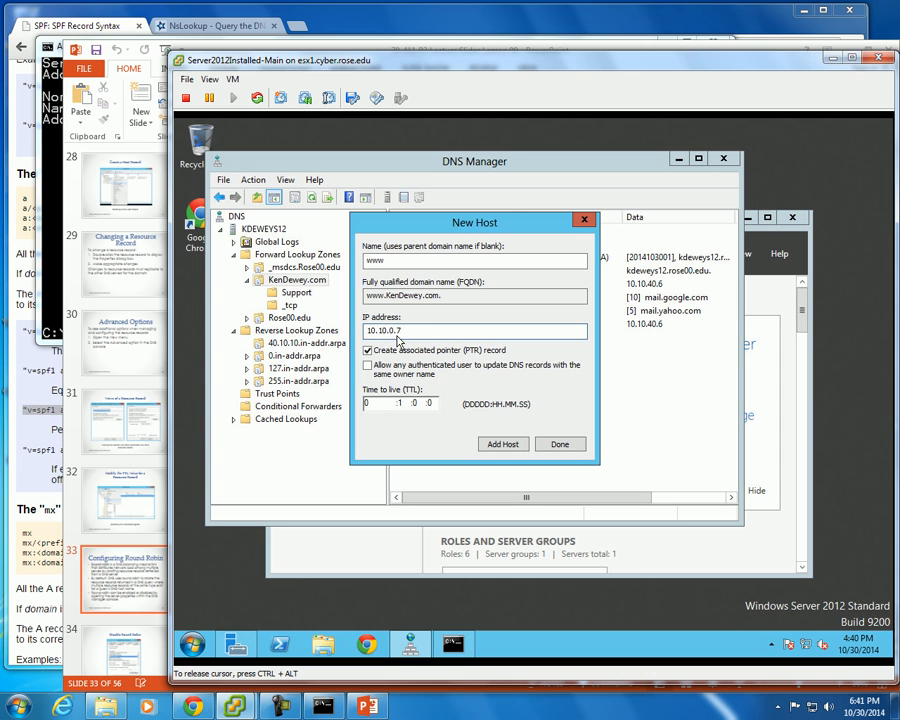
pyautogui.press('Return')
pyautogui.press('Return')
# Step: Add a third www host (A) record with IP address 10.10.0.8 and finish adding hosts
pyautogui.write('www')
pyautogui.press('Tab')
pyautogui.press('Tab')
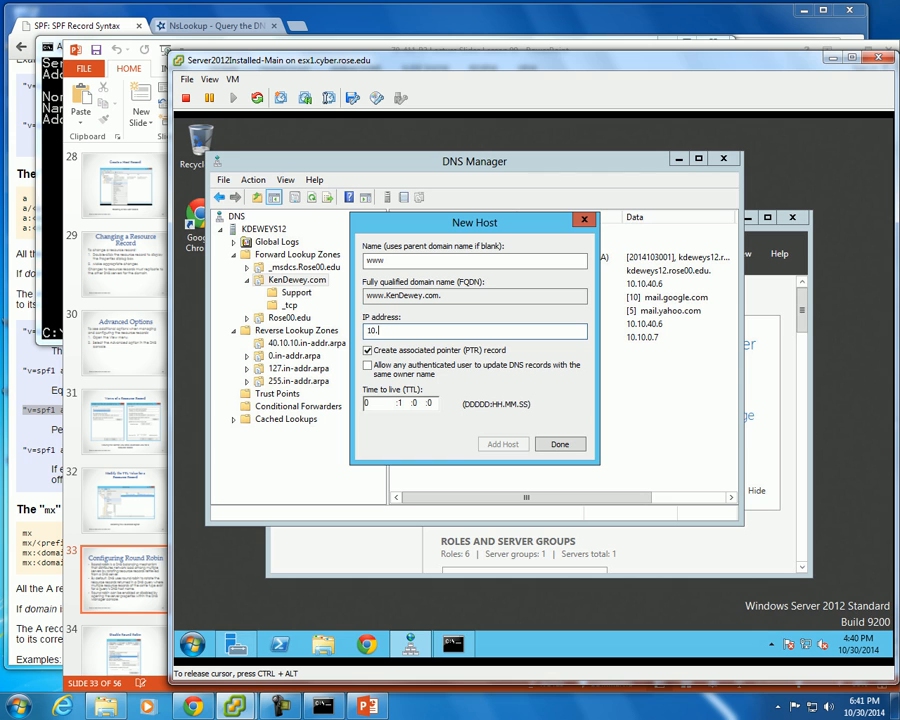
pyautogui.write('10.10.0.8')
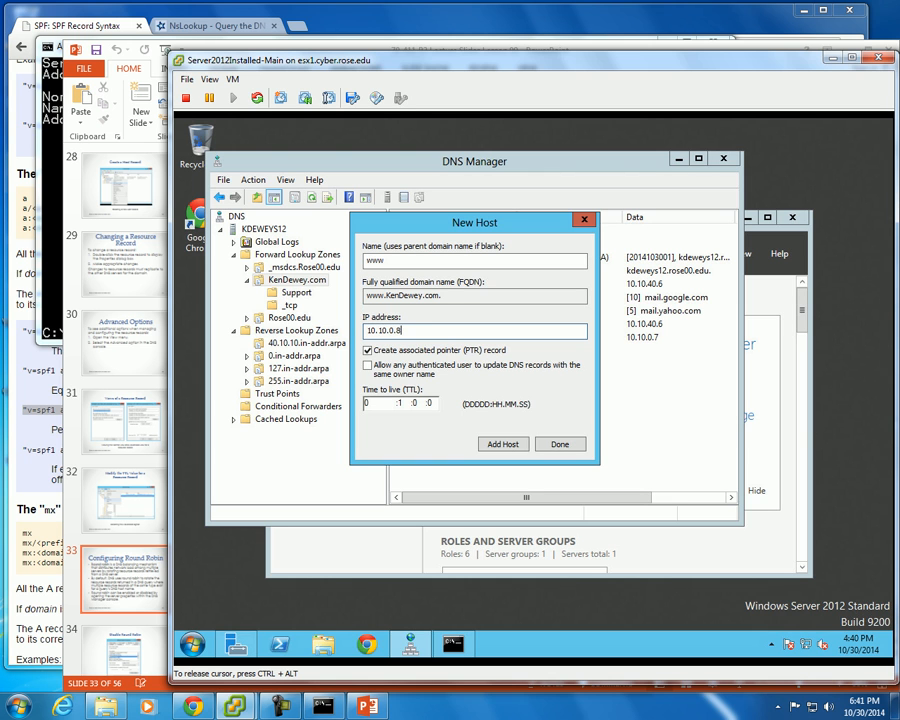
pyautogui.press('Return')
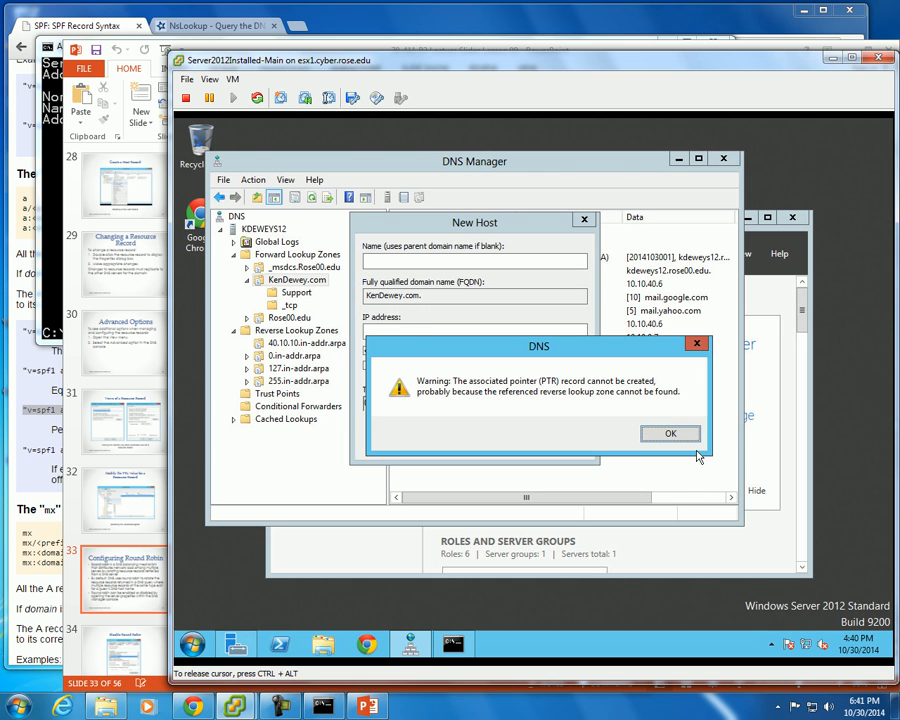
pyautogui.click(679, 434)
pyautogui.click(572, 442)
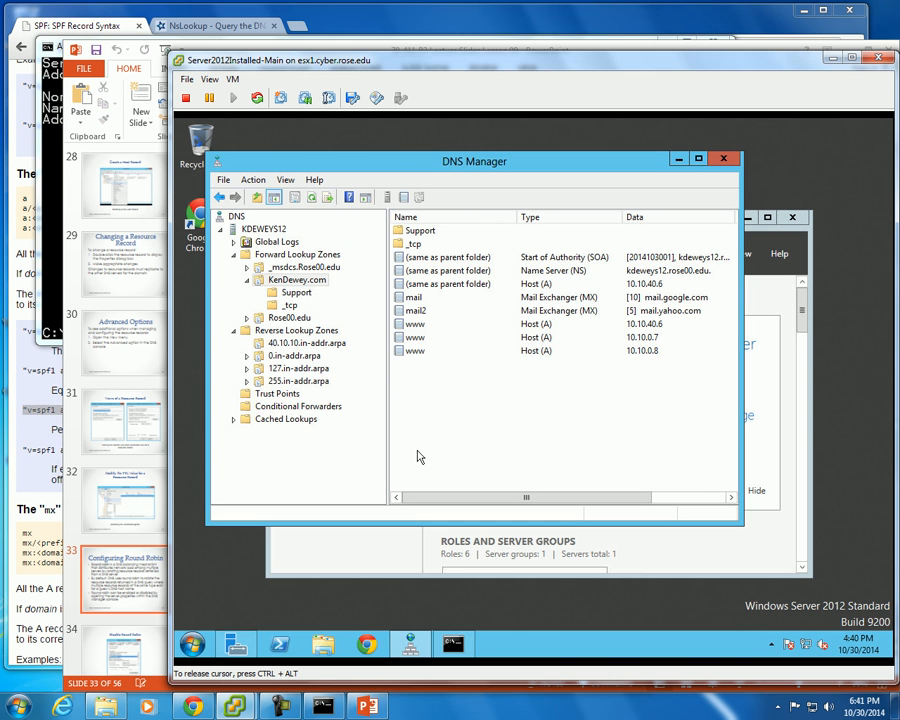
# Step: Run nslookup on the .com zone's www host in the server's command prompt, repeating it many times to compare the address order
pyautogui.click(454, 646)
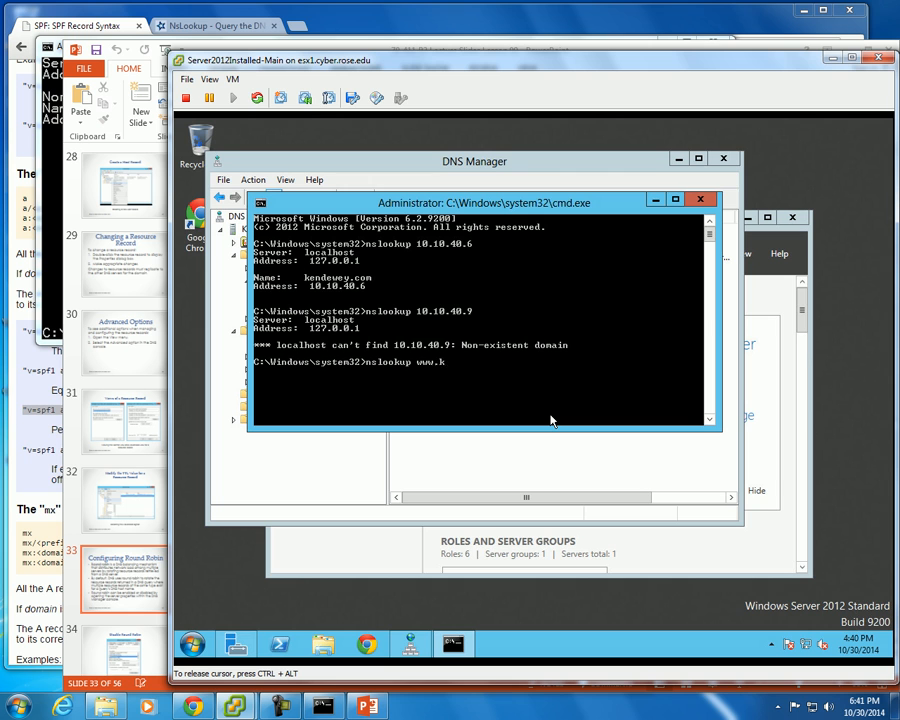
pyautogui.press('Return')
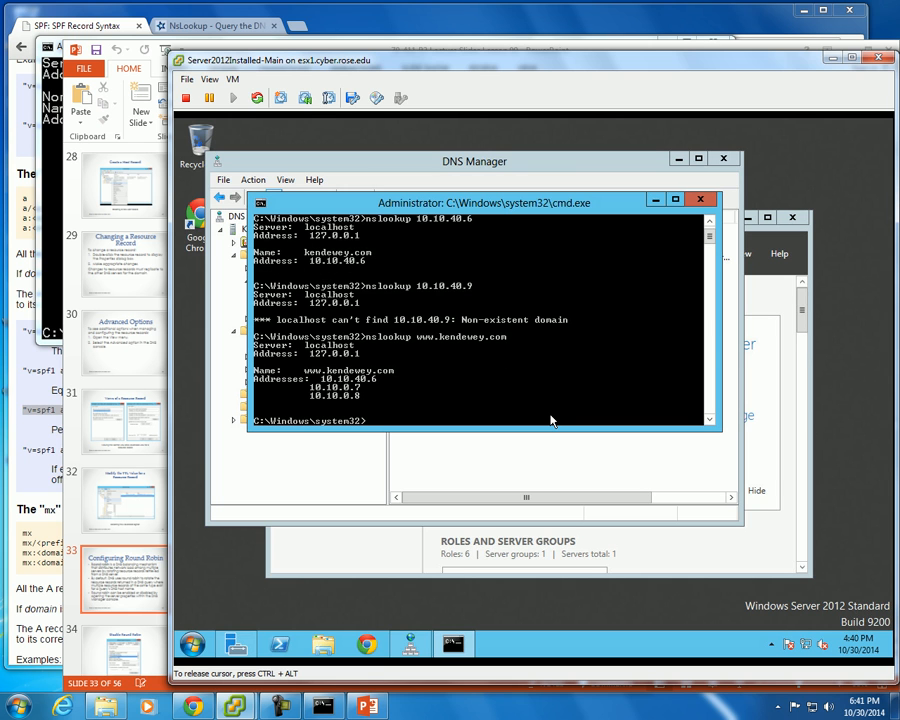
pyautogui.press('Up')
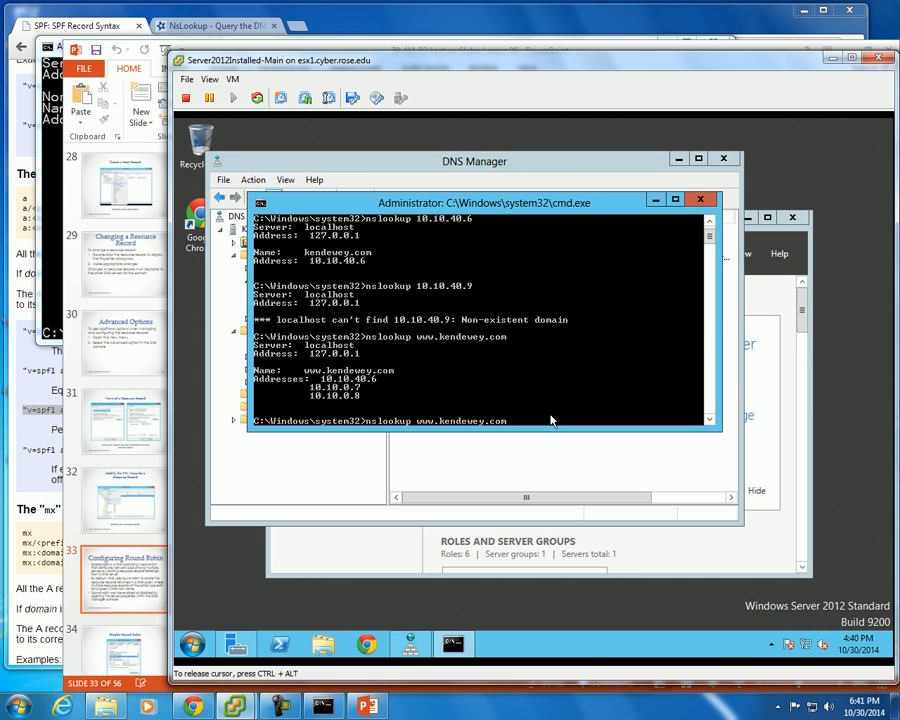
pyautogui.press('Return')
pyautogui.press('Up')
pyautogui.press('Return')
pyautogui.press('Up')
pyautogui.press('Return')
pyautogui.press('Up')
pyautogui.press('Return')
pyautogui.press('Up')
pyautogui.press('Return')
pyautogui.press('Up')
pyautogui.press('Return')
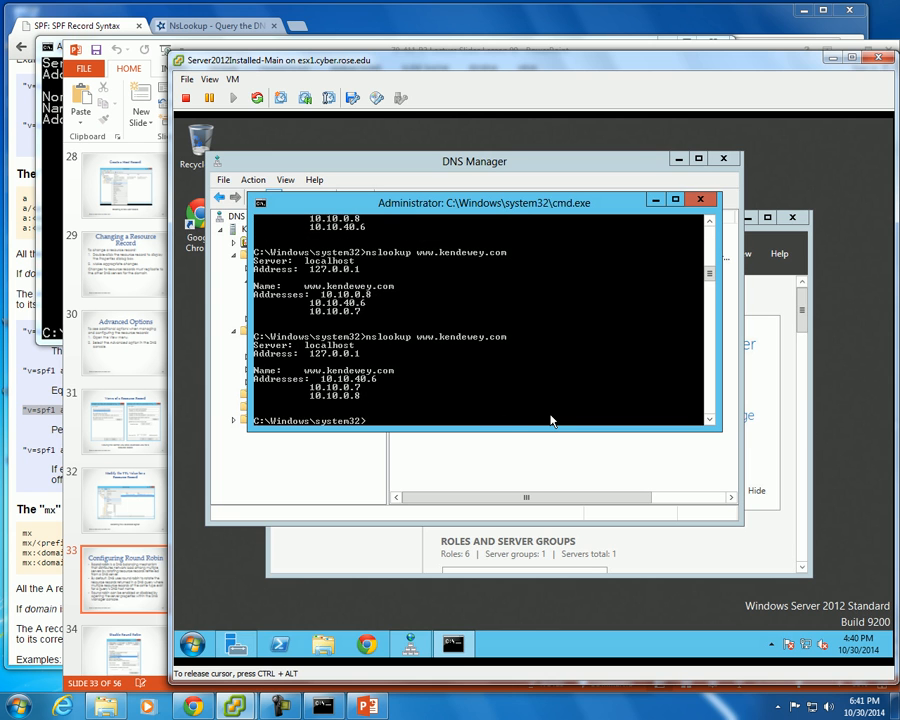
pyautogui.press('Up')
pyautogui.press('Return')
pyautogui.press('Up')
pyautogui.press('Return')
pyautogui.press('Up')
pyautogui.press('Return')
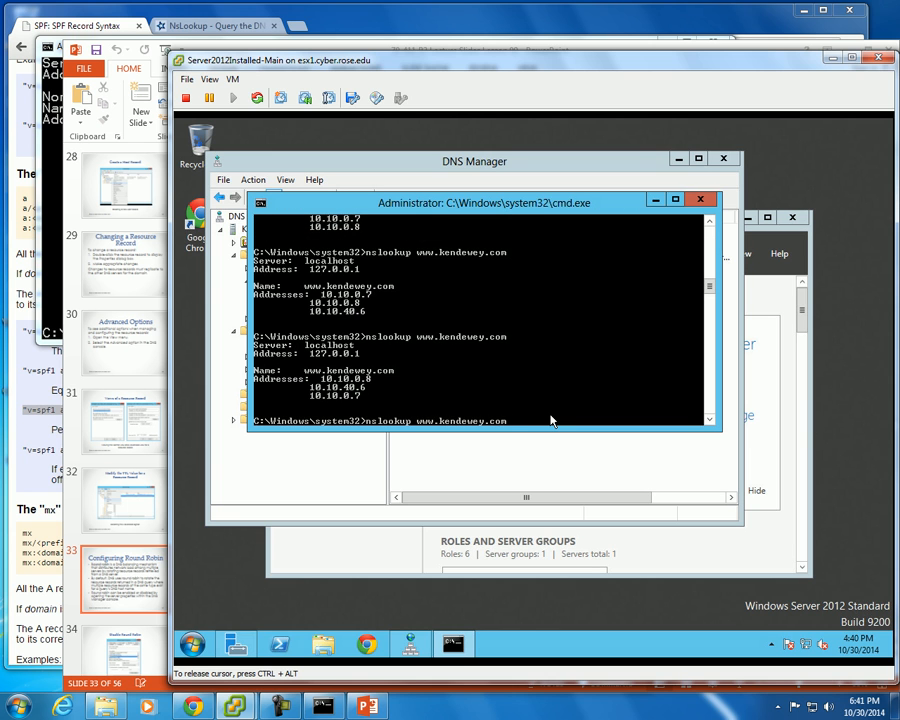
pyautogui.press('Up')
pyautogui.press('Return')
pyautogui.press('Up')
pyautogui.press('Return')
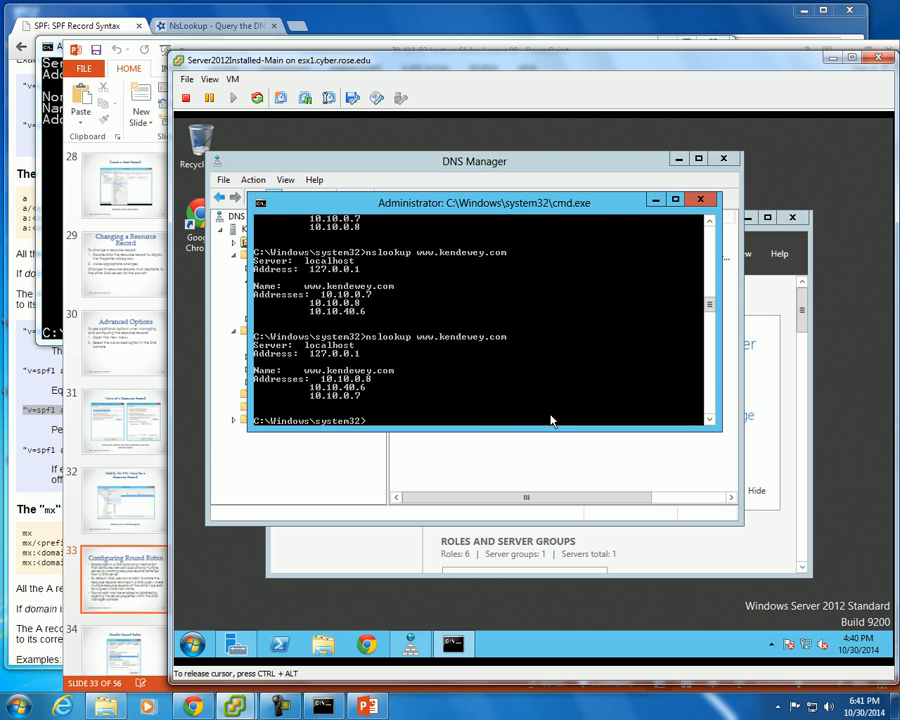
pyautogui.press('Up')
pyautogui.press('Return')
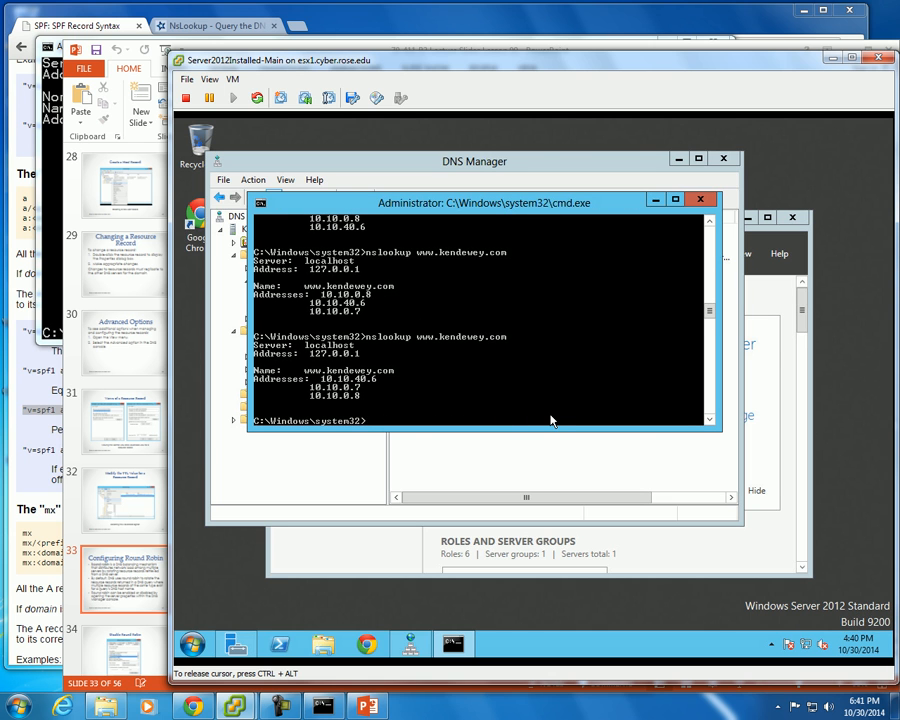
# Step: Return to DNS Manager and examine the www host records for 10.10.0.7 and 10.10.40.6
pyautogui.click(533, 460)
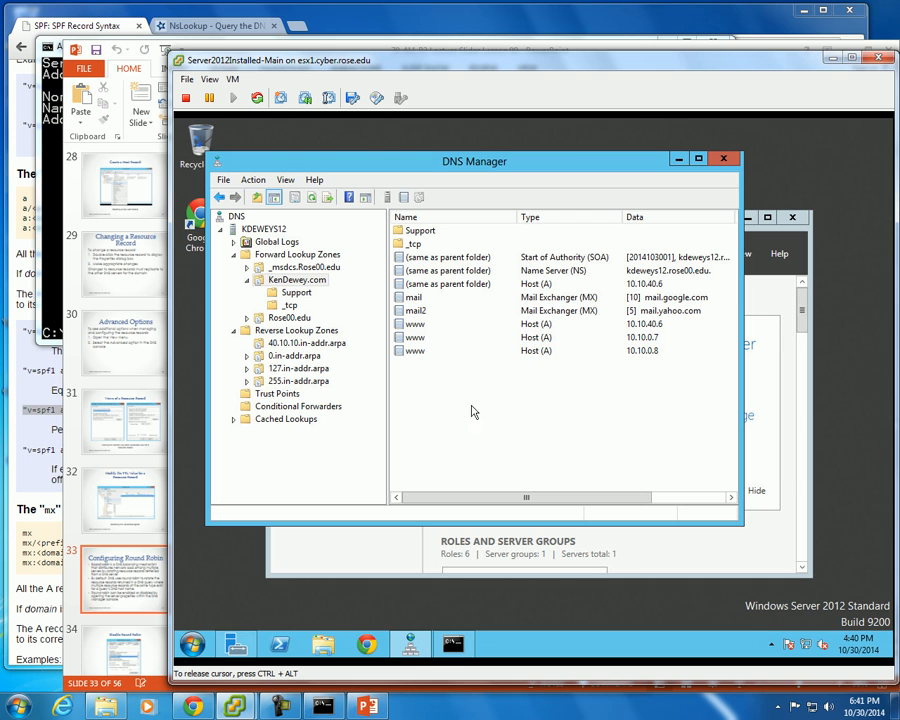
pyautogui.click(658, 340)
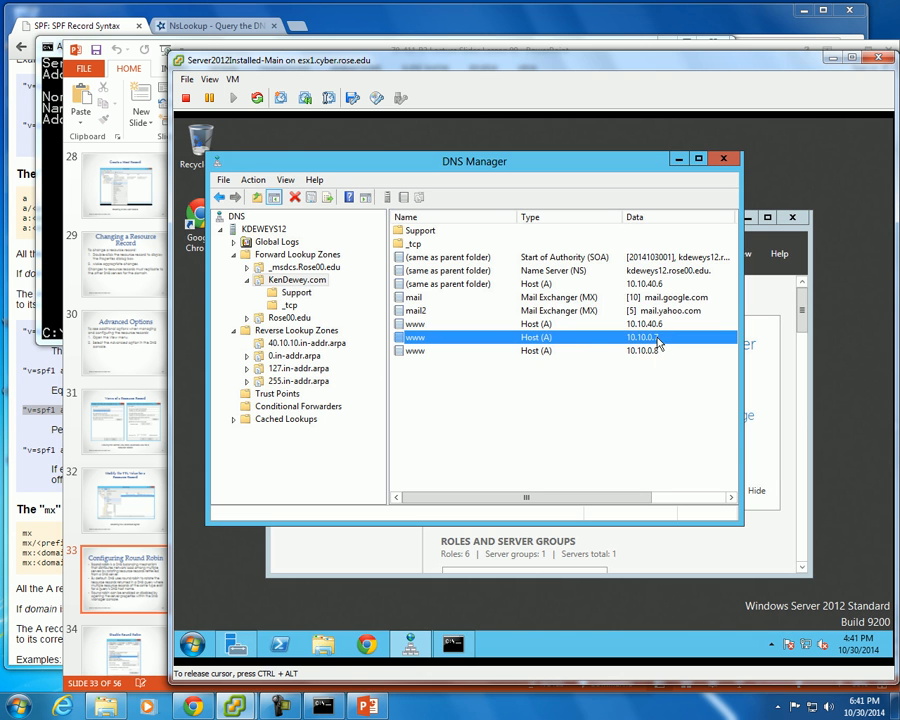
pyautogui.click(657, 325)
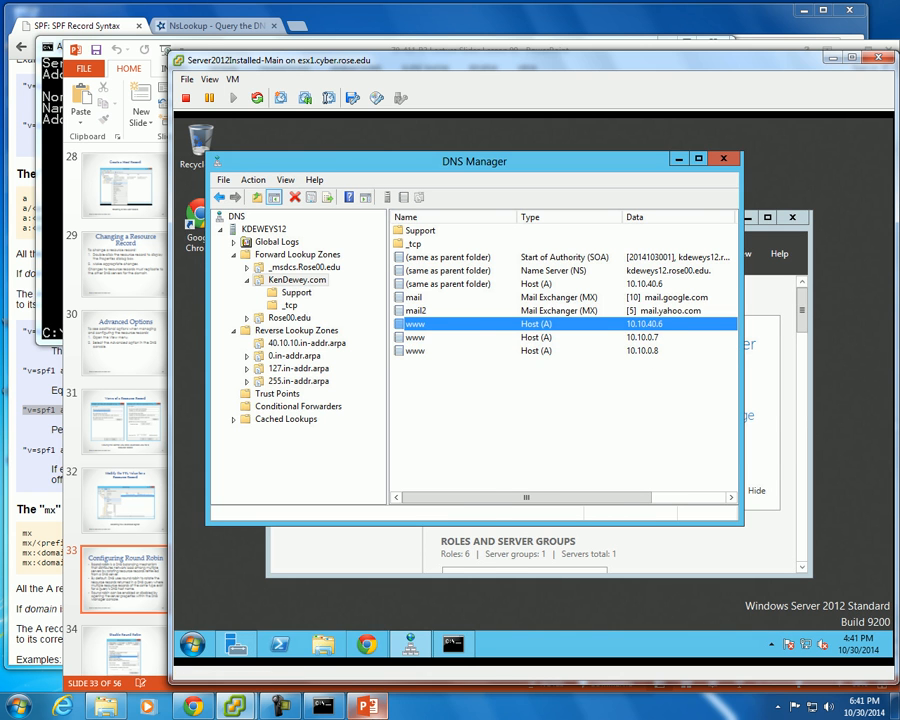
# Step: Switch to the PowerPoint deck and advance to the "Disable Round Robin" slide
pyautogui.click(368, 707)
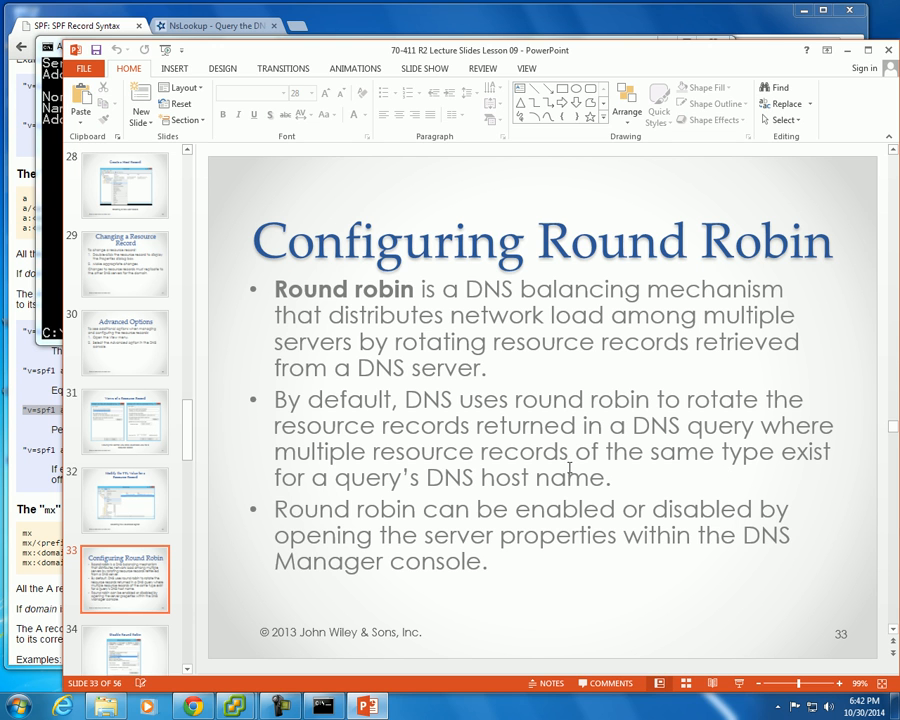
pyautogui.scroll(-1, 569, 468)
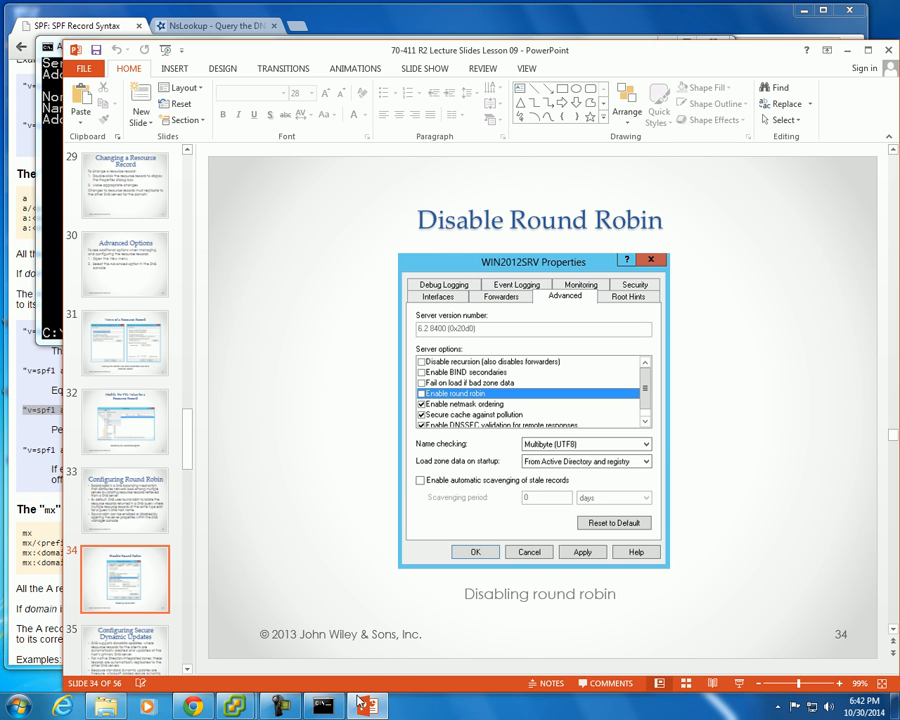
# Step: Switch to the server VM and show the advanced server options in the DNS server's properties
pyautogui.click(241, 713)
pyautogui.click(310, 630)
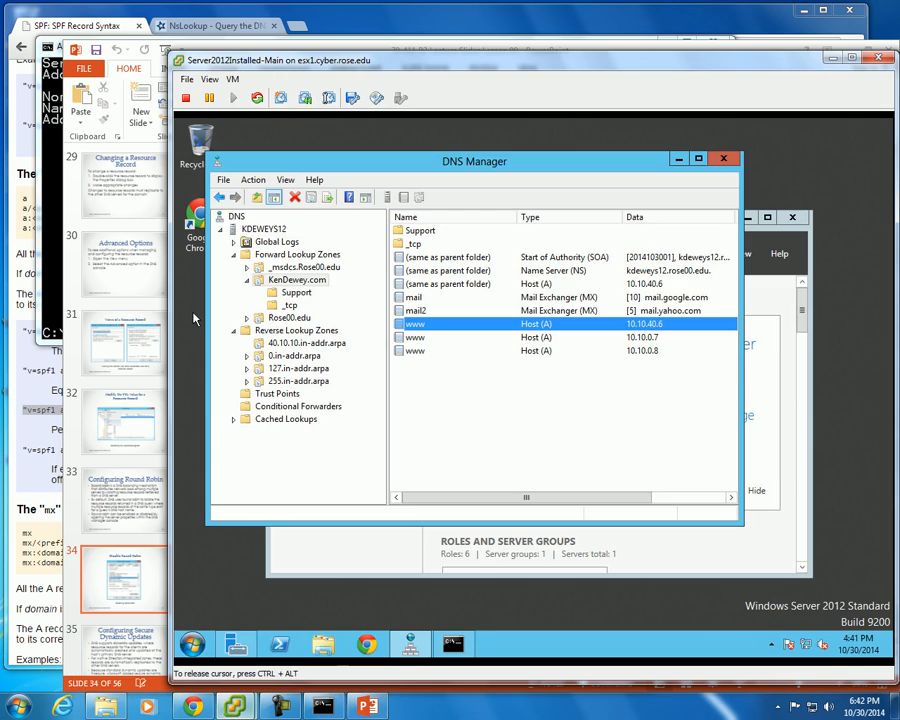
pyautogui.rightClick(276, 232)
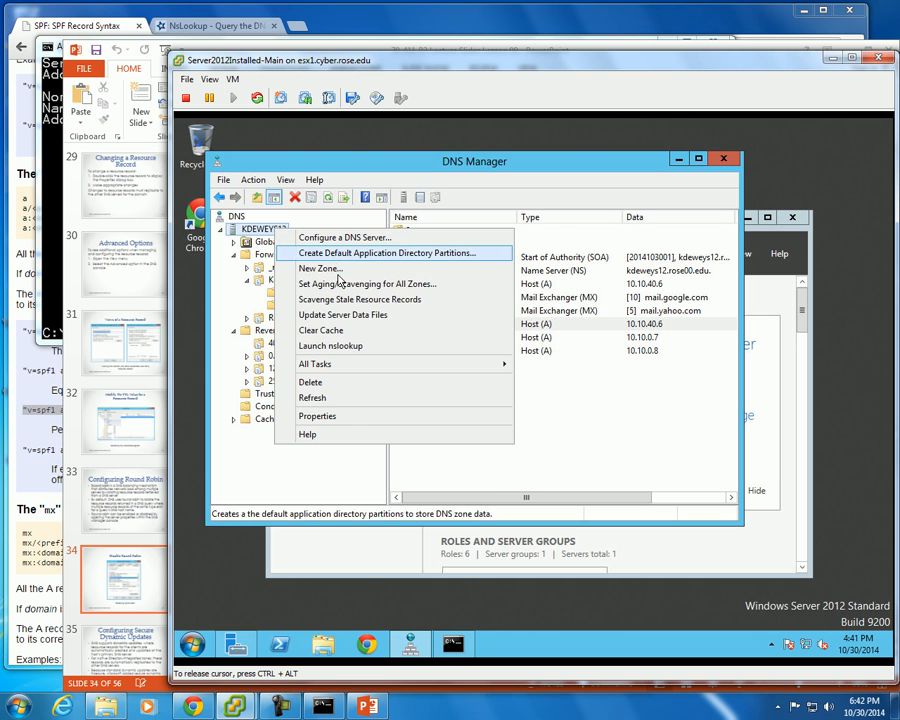
pyautogui.click(339, 416)
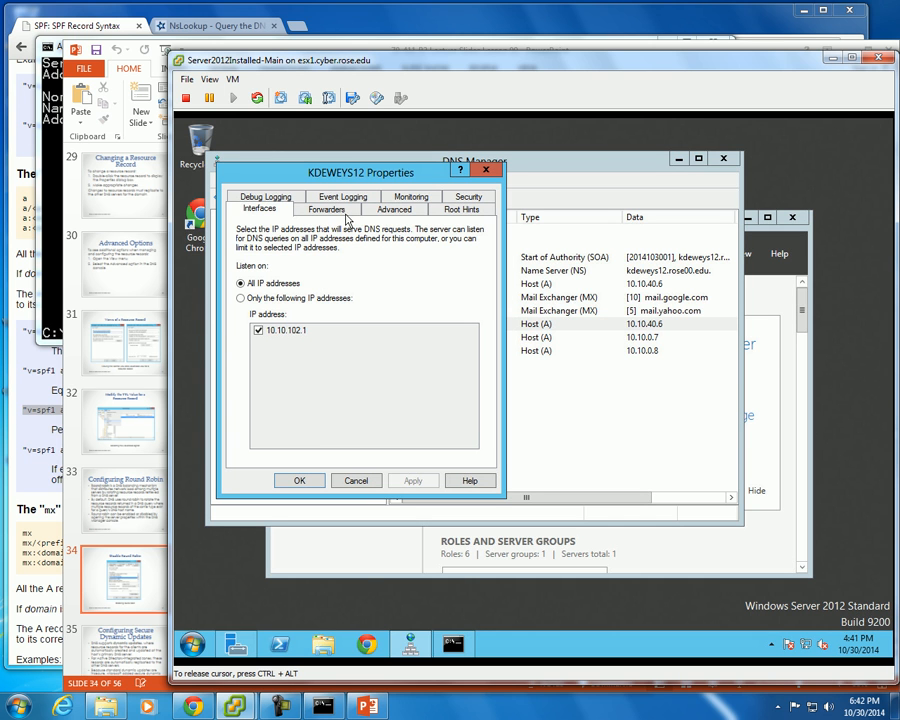
pyautogui.click(410, 209)
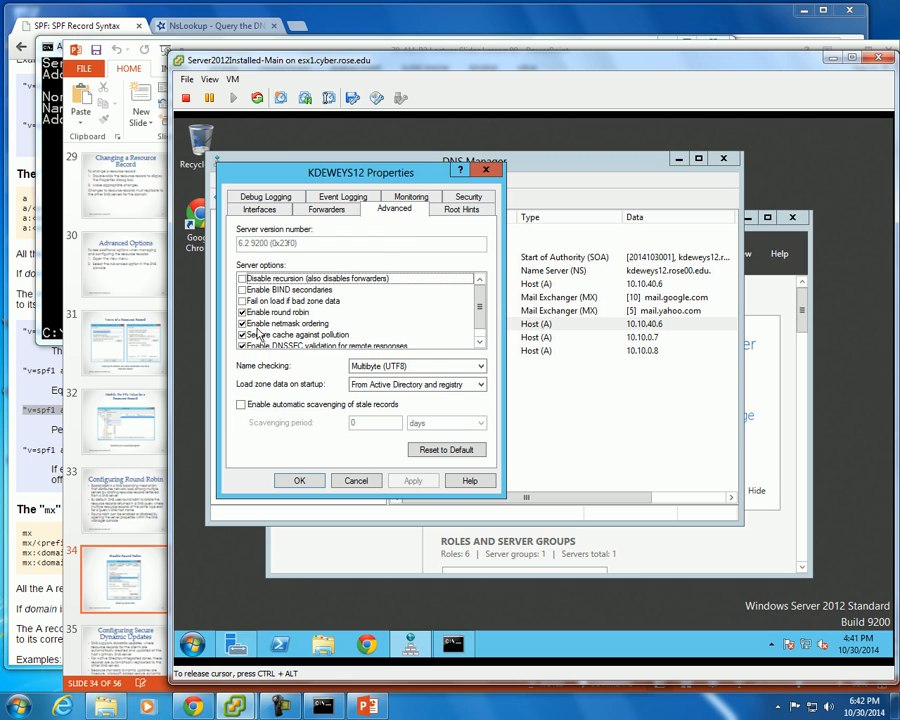
# Step: Disable round robin in the DNS server's advanced options and apply the change
pyautogui.click(242, 312)
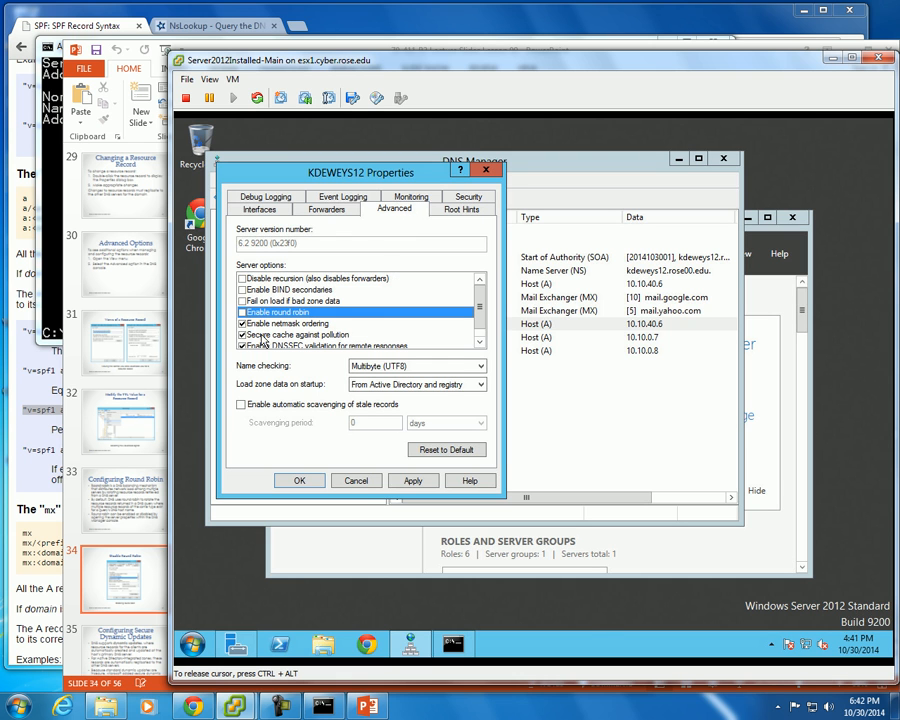
pyautogui.click(413, 481)
pyautogui.click(321, 485)
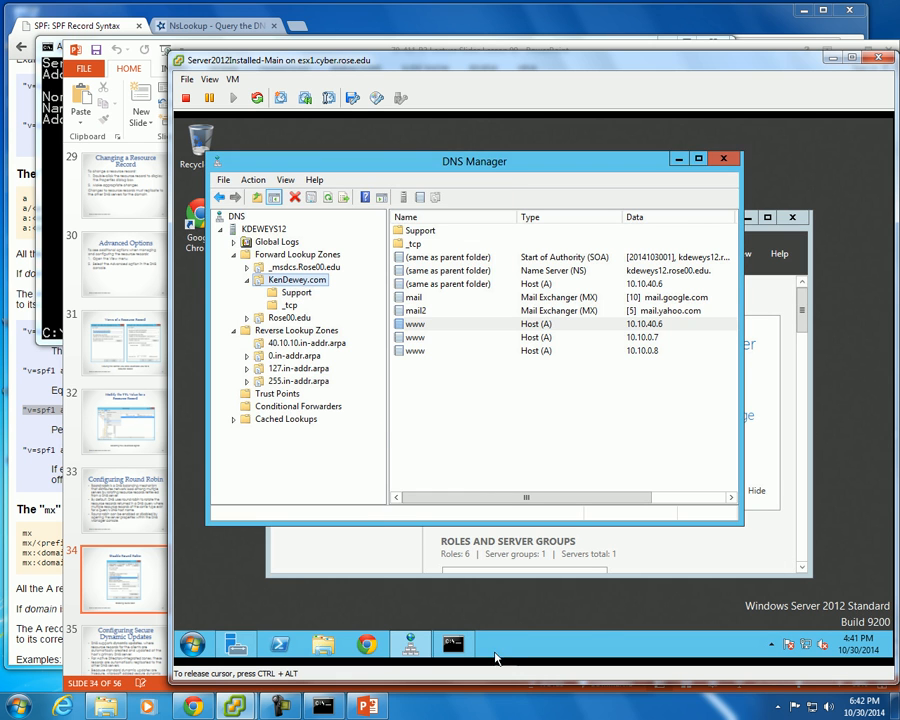
# Step: Rerun nslookup on the .com zone's www host several times to compare the address order with round robin disabled
pyautogui.click(453, 644)
pyautogui.press('Up')
pyautogui.press('Return')
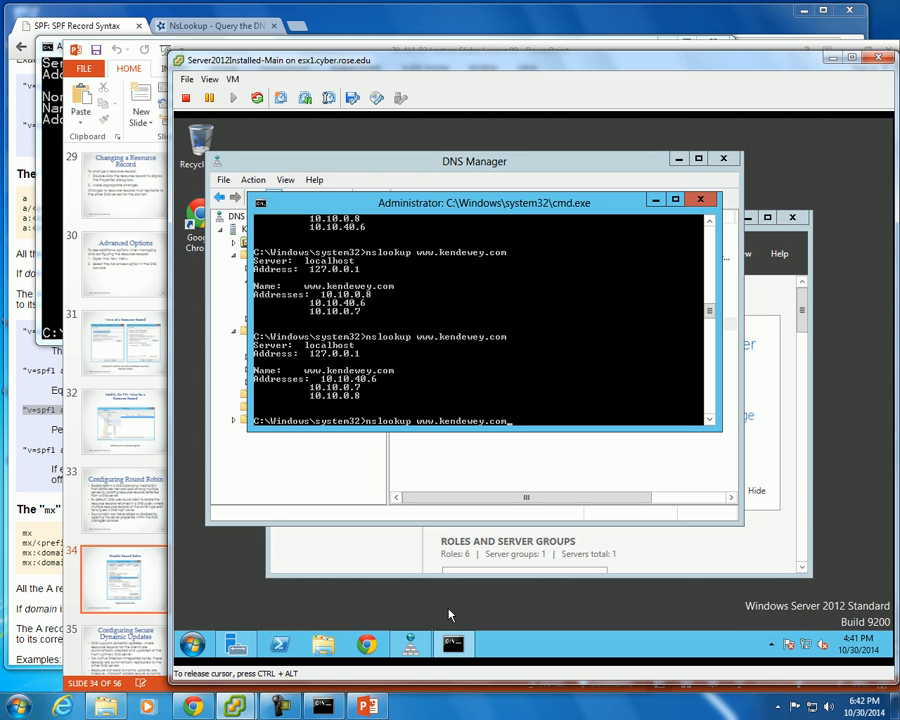
pyautogui.press('Up')
pyautogui.press('Return')
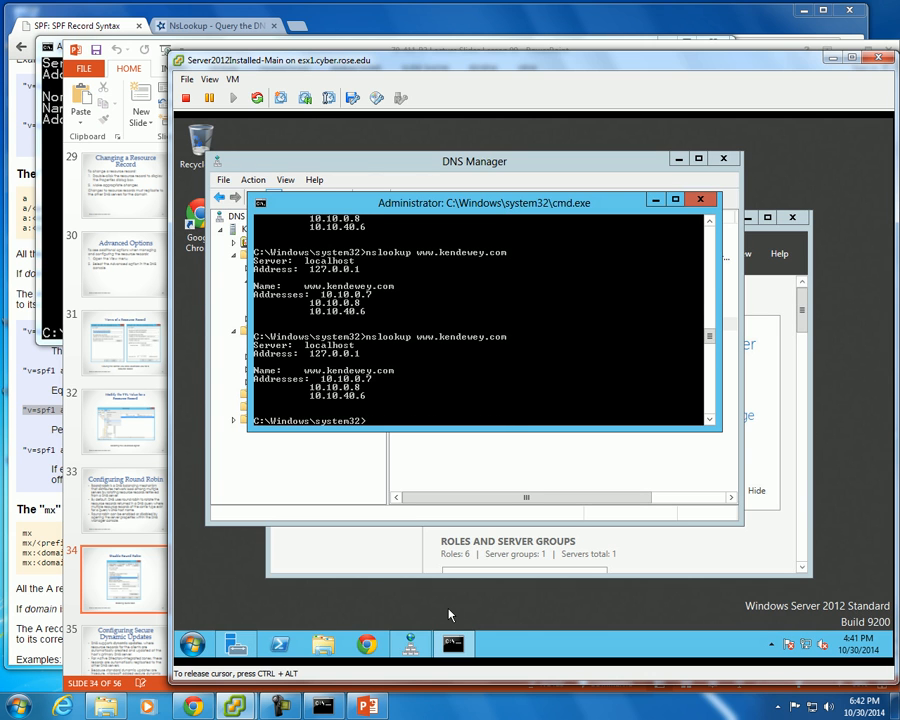
pyautogui.press('Up')
pyautogui.press('Return')
pyautogui.press('Up')
pyautogui.press('Return')
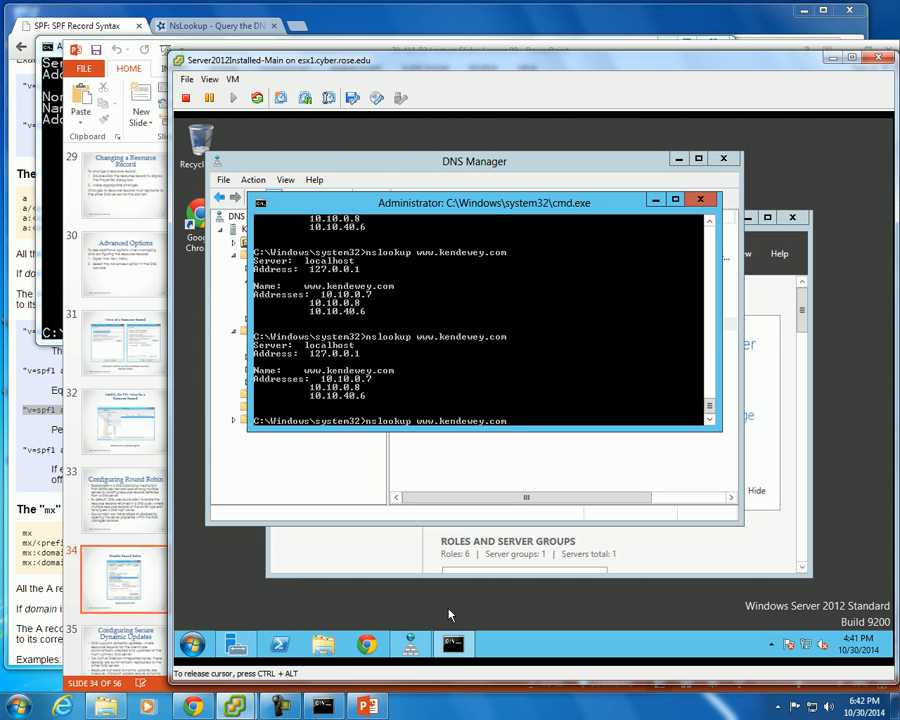
# Step: Reopen the DNS server's advanced properties in DNS Manager and enable round robin again
pyautogui.click(294, 455)
pyautogui.rightClick(296, 280)
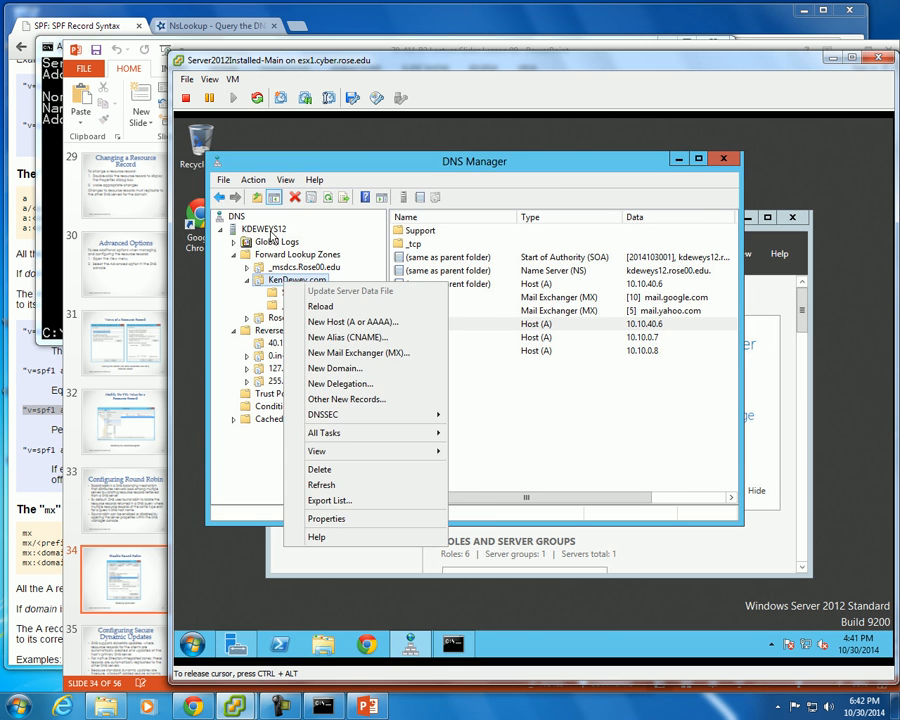
pyautogui.rightClick(270, 234)
pyautogui.click(345, 420)
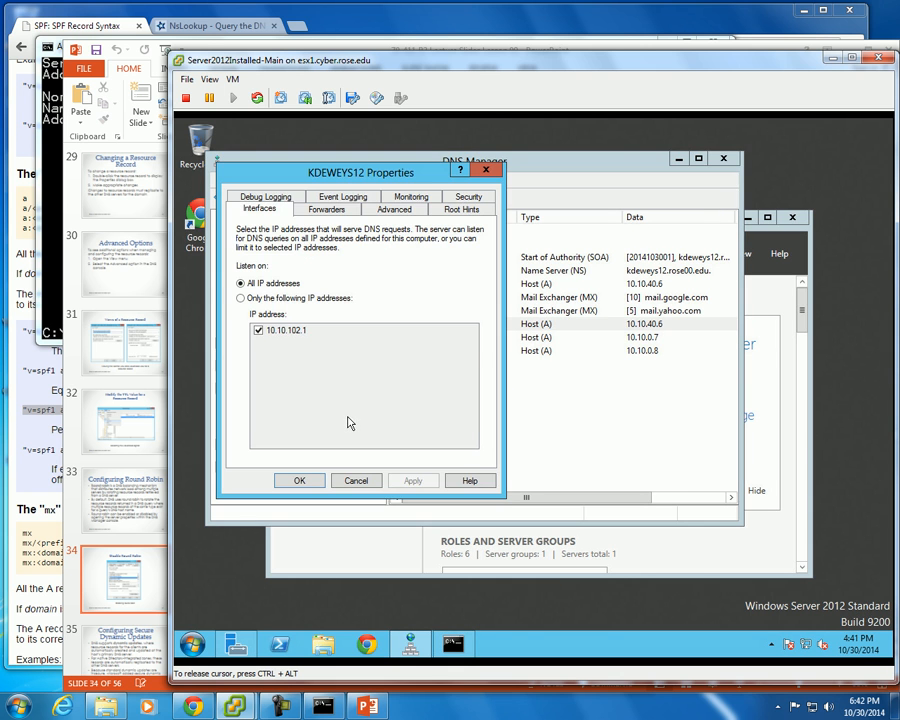
pyautogui.click(393, 210)
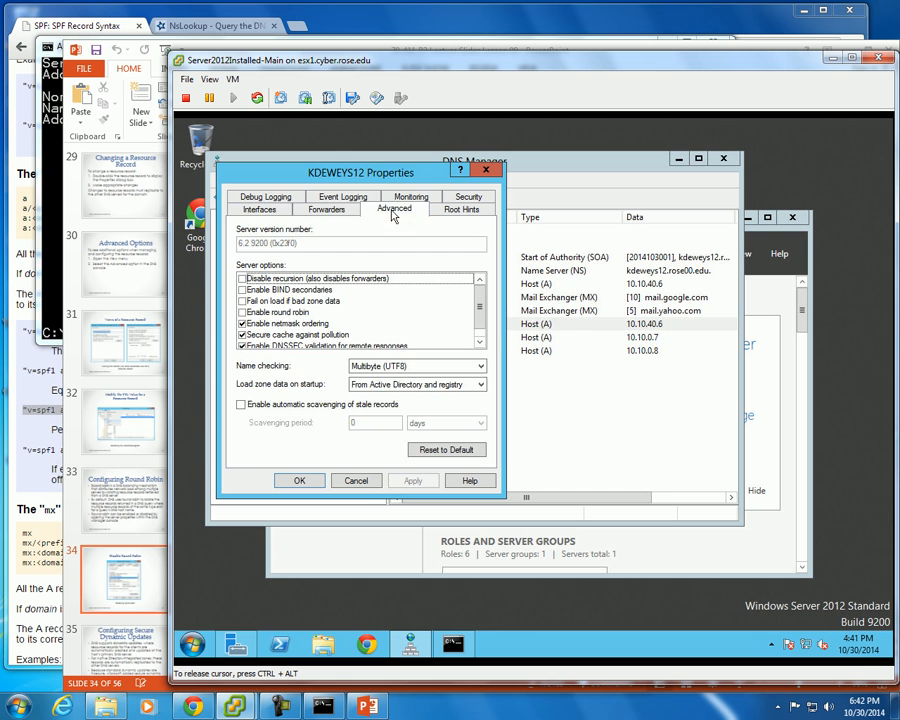
pyautogui.click(241, 313)
pyautogui.click(420, 480)
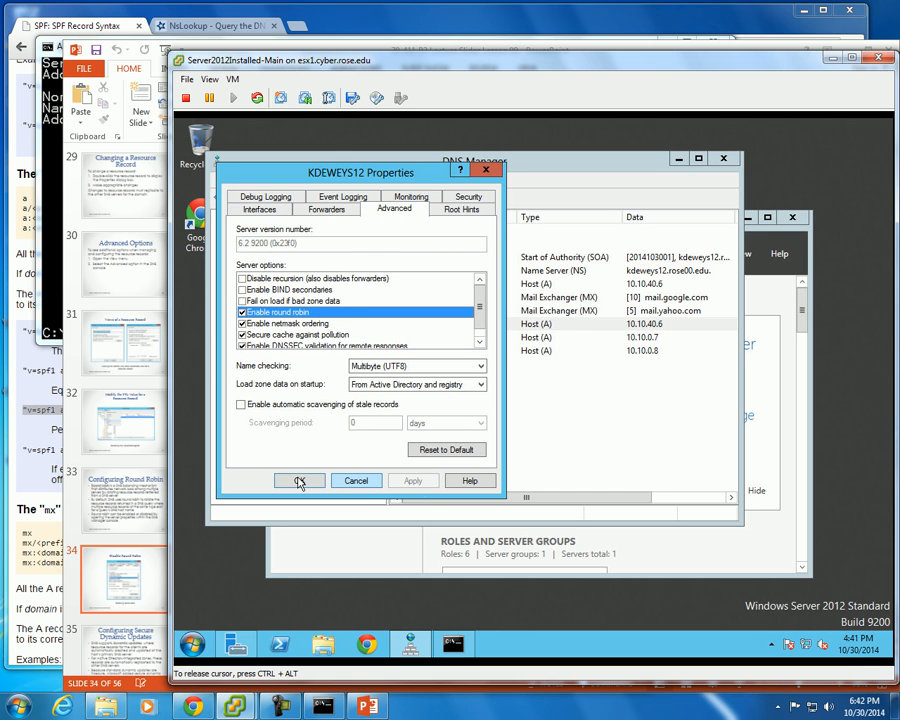
pyautogui.click(299, 480)
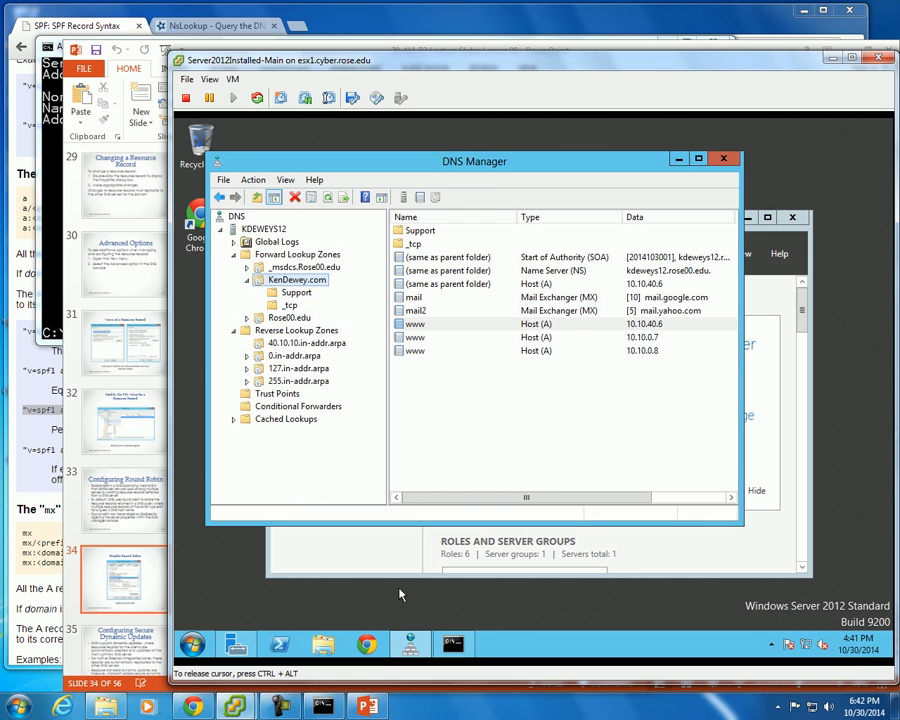
# Step: Repeat the nslookup of the www host in the server's command prompt to check the address order with round robin enabled
pyautogui.click(453, 642)
pyautogui.press('Up')
pyautogui.press('Return')
pyautogui.press('Up')
pyautogui.press('Return')
pyautogui.press('Up')
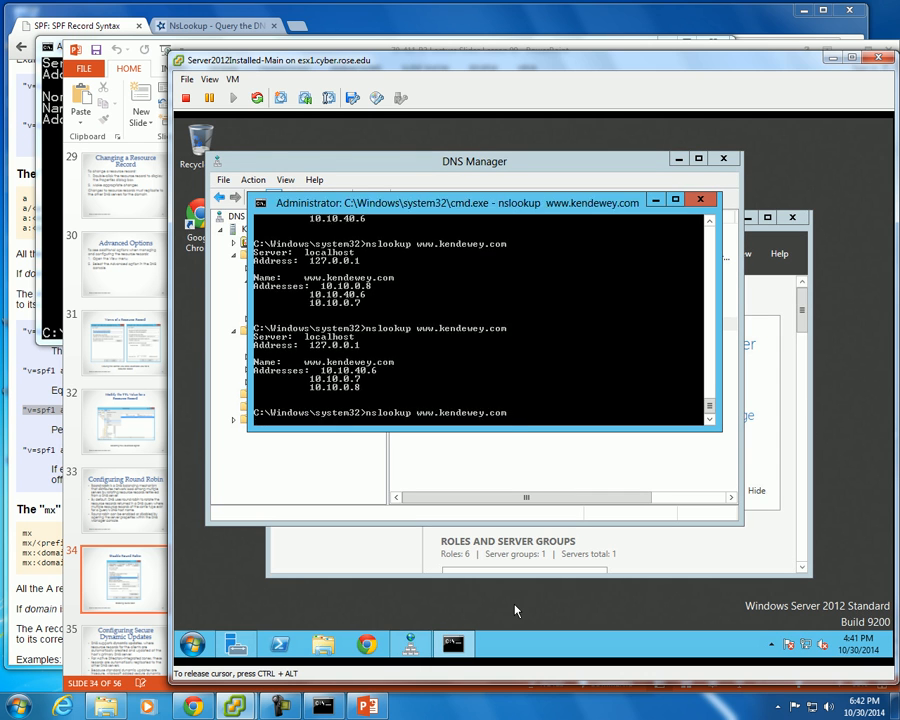
pyautogui.press('Escape')
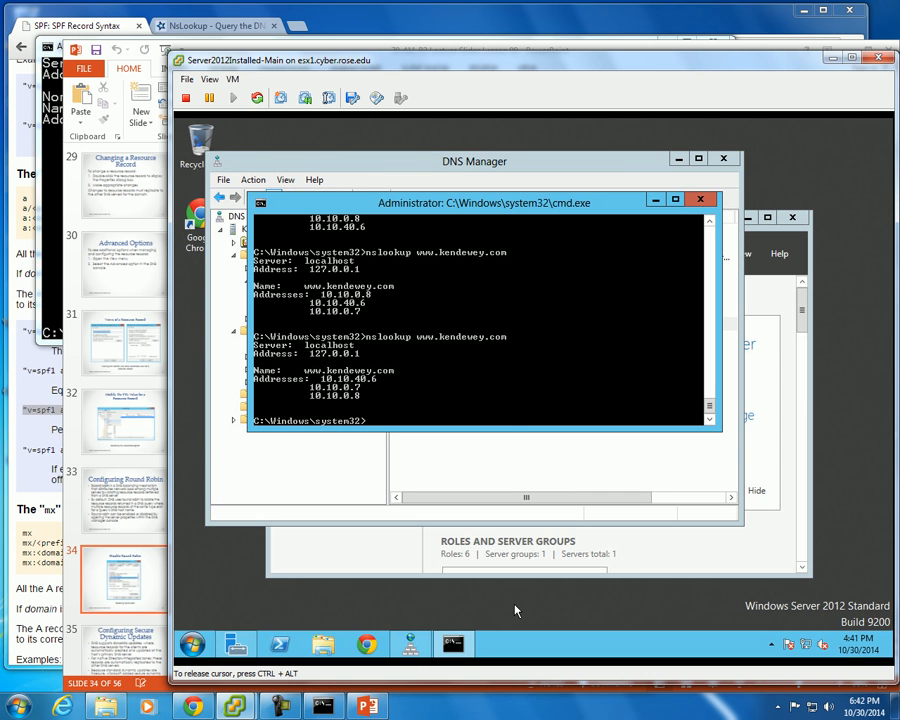
# Step: Switch to the PowerPoint deck, advance to slide 36 on secure dynamic updates, and highlight "secure dynamic" in its second bullet
pyautogui.click(370, 706)
pyautogui.scroll(-1, 290, 430)
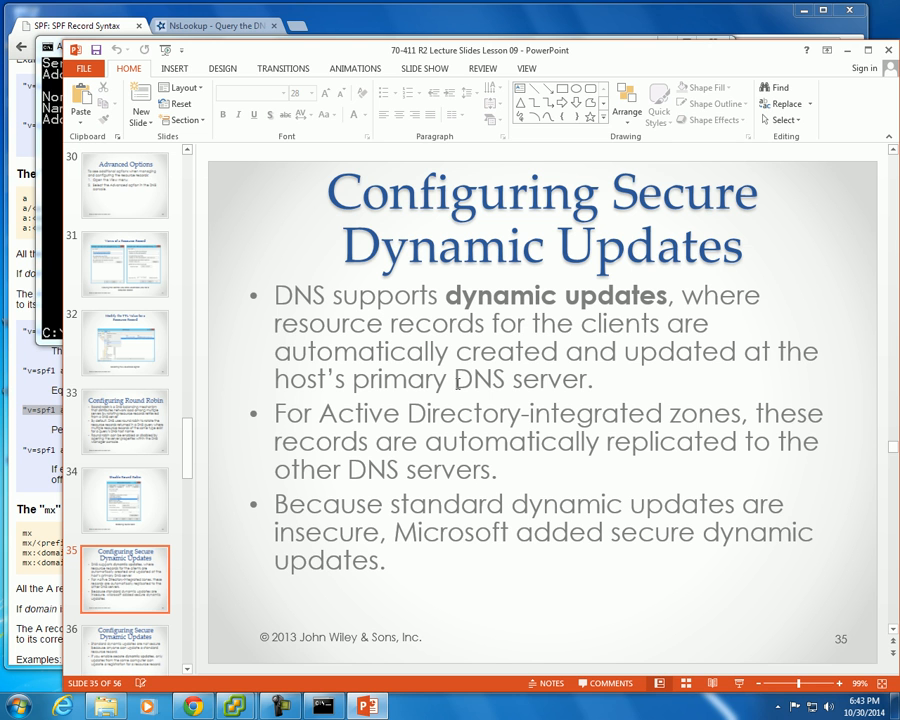
pyautogui.scroll(-2, 441, 370)
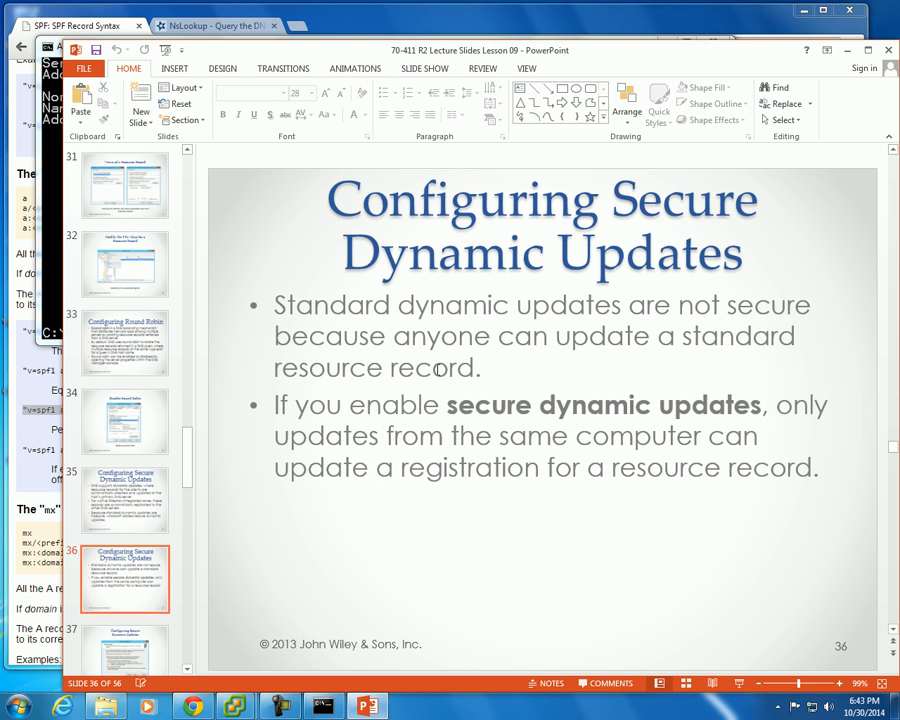
pyautogui.moveTo(443, 410)
pyautogui.mouseDown()
pyautogui.moveTo(727, 406)
pyautogui.moveTo(652, 410)
pyautogui.mouseUp()
# Step: Switch to the server VM and show the dynamic updates choices in the .com forward lookup zone's general properties
pyautogui.moveTo(235, 706)
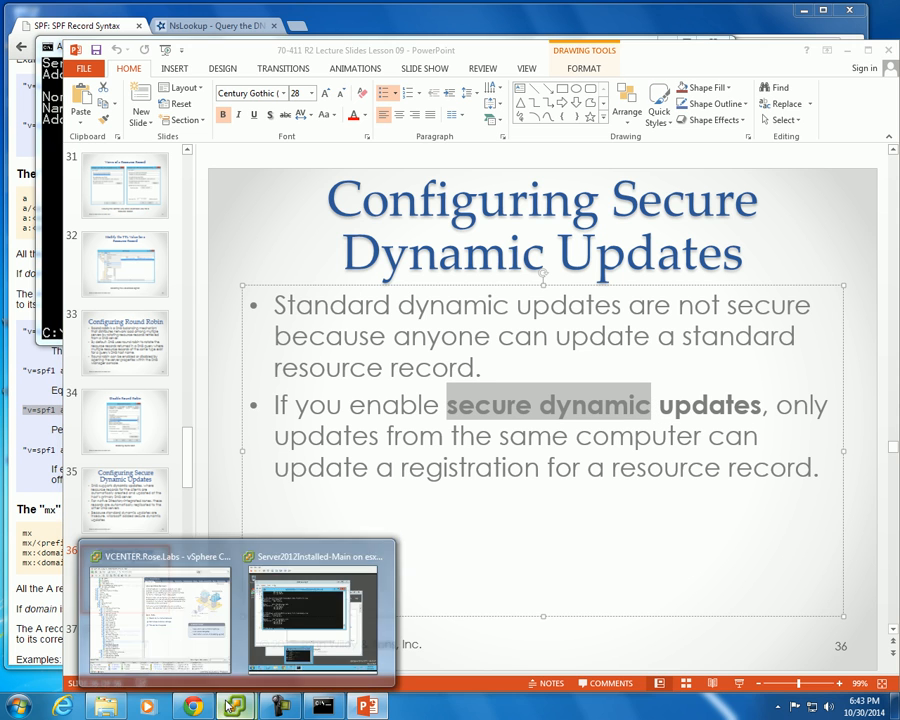
pyautogui.click(313, 650)
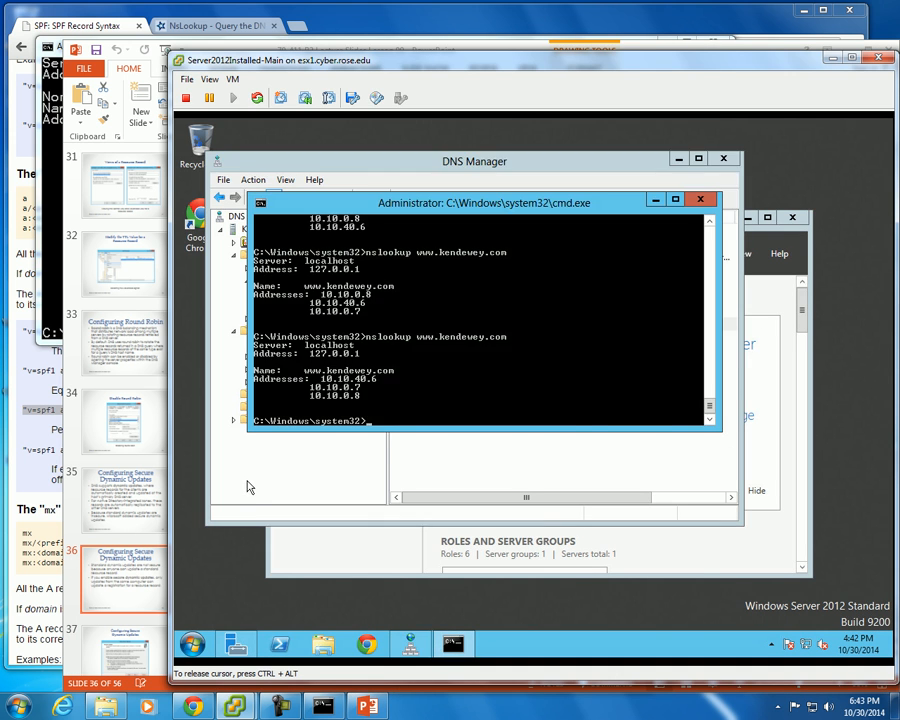
pyautogui.rightClick(280, 229)
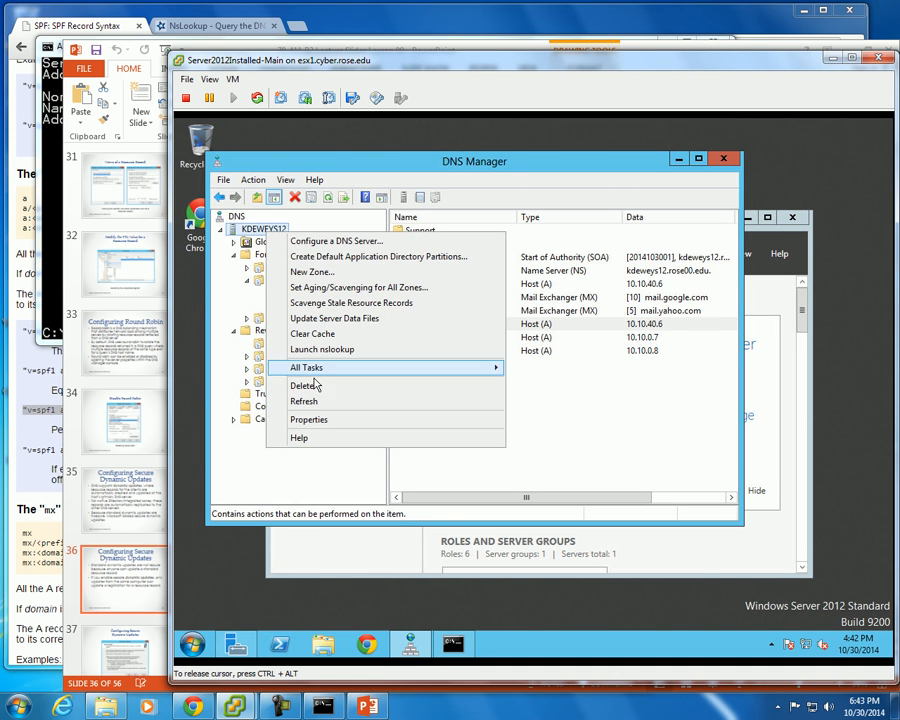
pyautogui.click(334, 318)
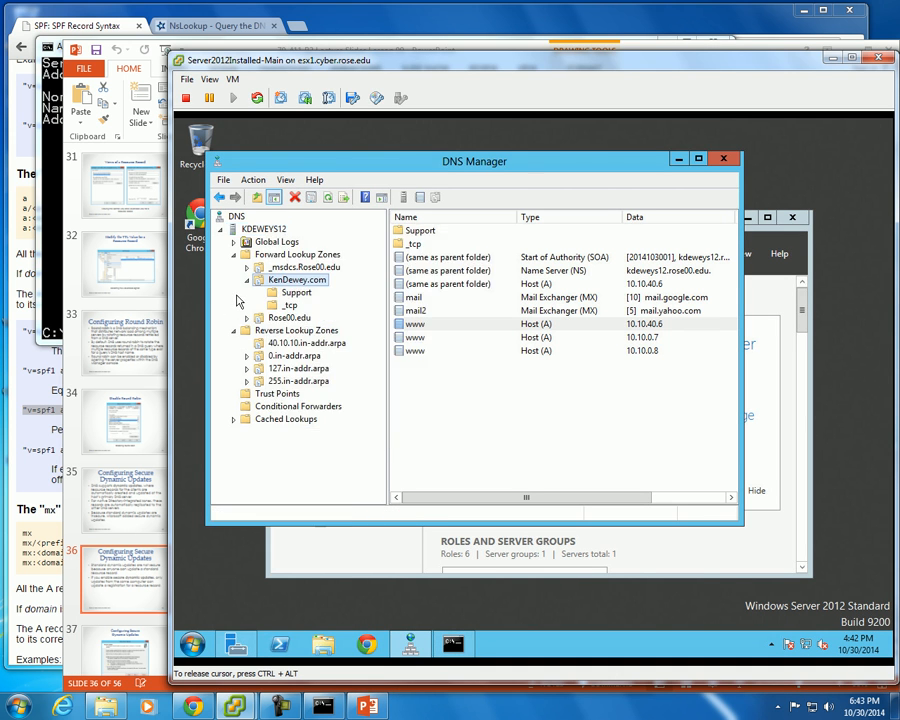
pyautogui.rightClick(285, 282)
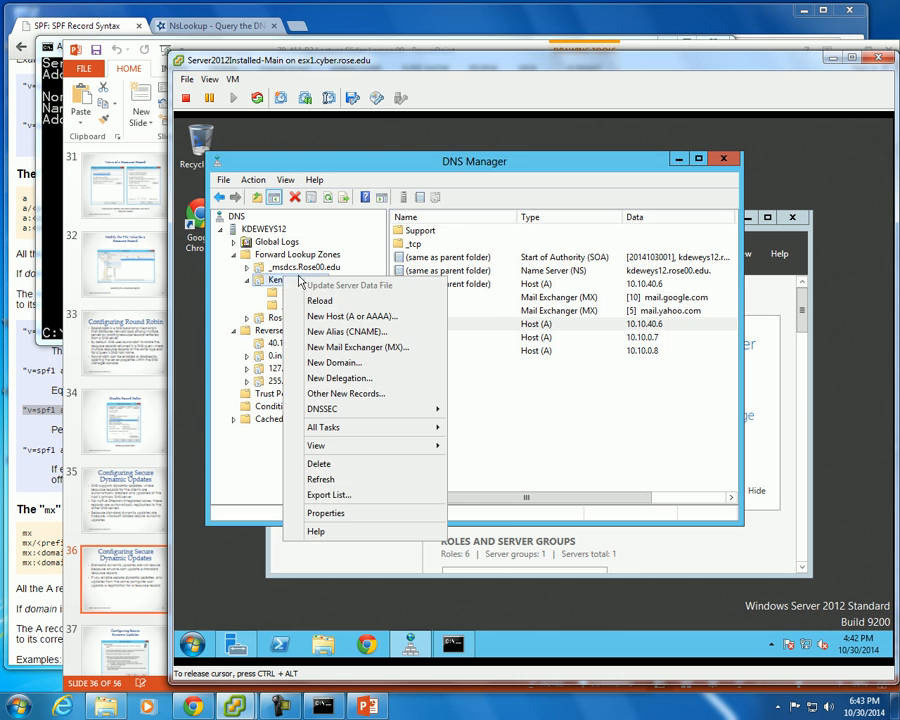
pyautogui.click(343, 512)
pyautogui.click(440, 342)
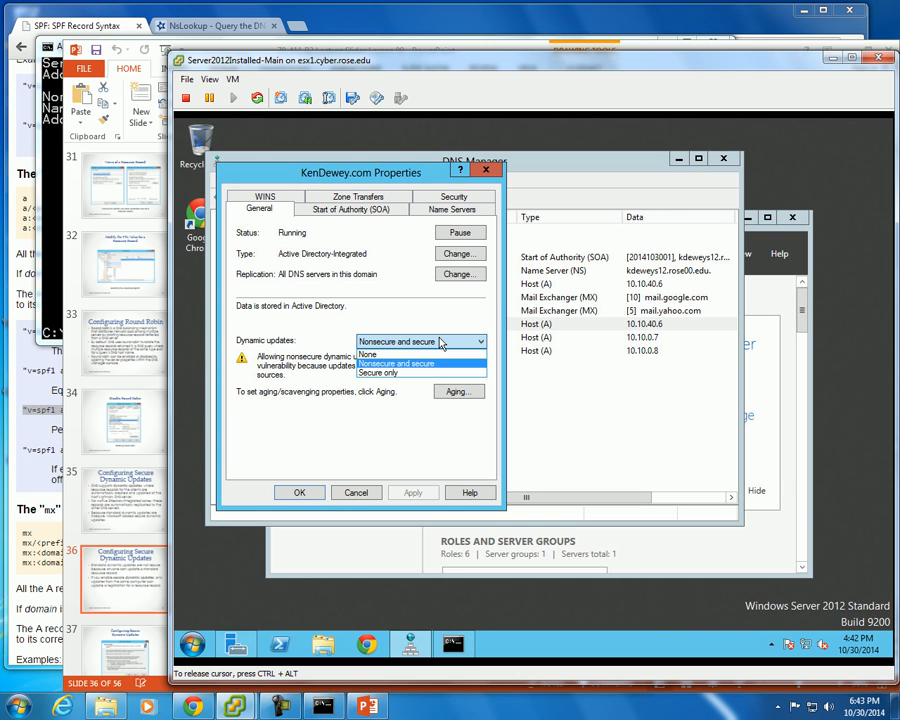
pyautogui.click(379, 317)
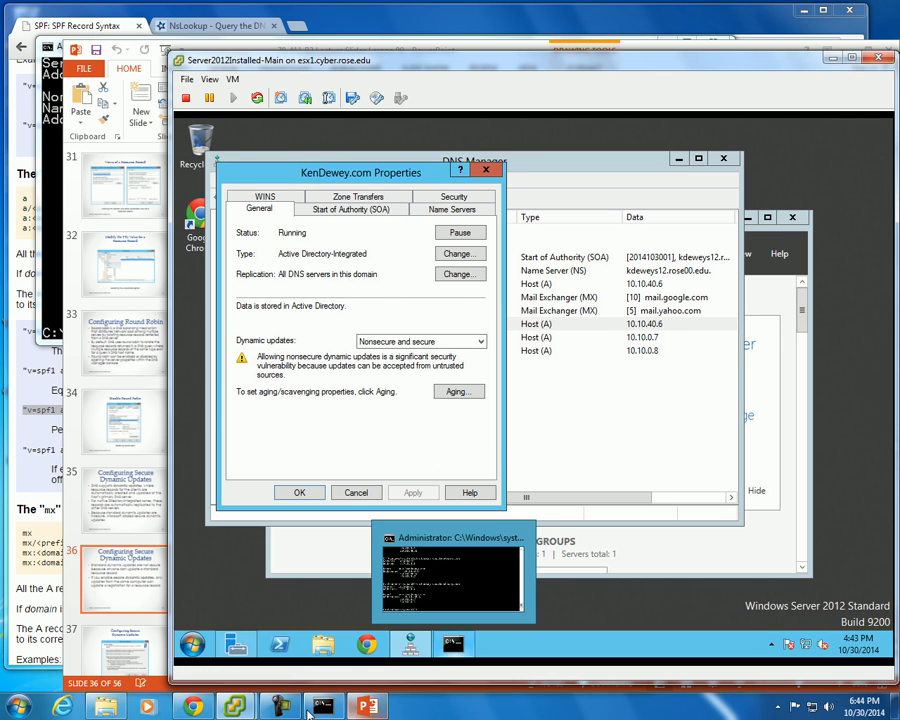
# Step: Return to the PowerPoint deck and advance past the New Zone Wizard slide to "Configuring Zone Scavenging"
pyautogui.click(365, 707)
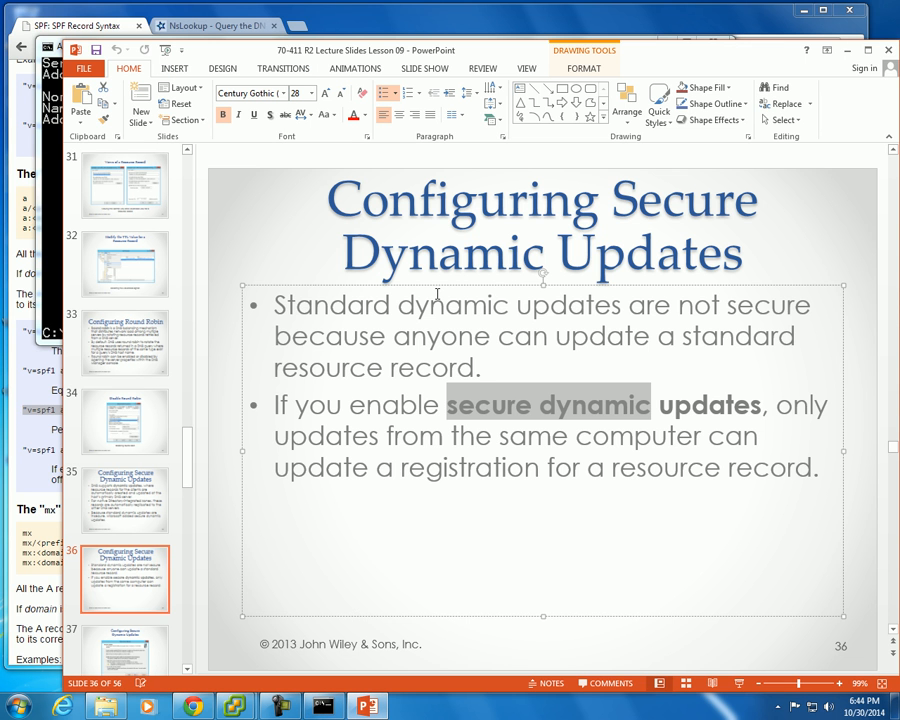
pyautogui.scroll(-2, 440, 305)
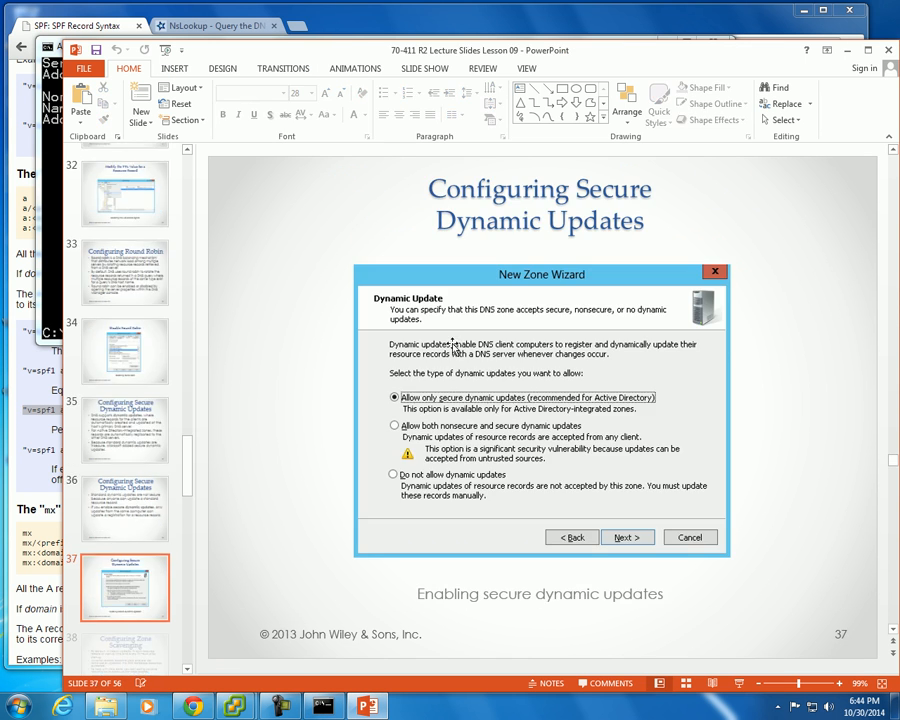
pyautogui.scroll(-1, 460, 362)
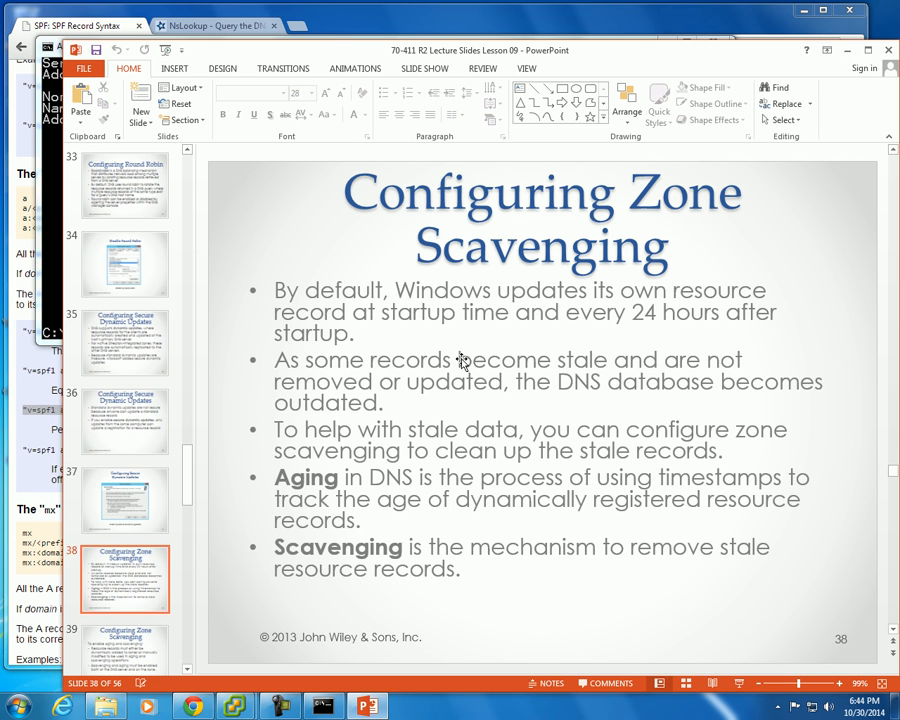